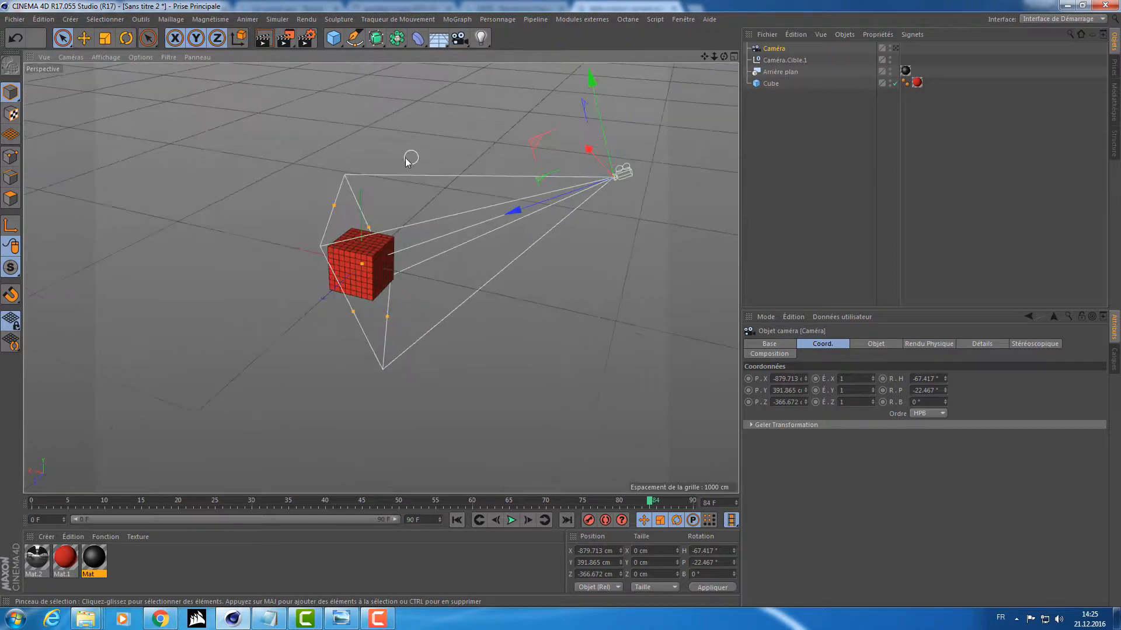
# Select the red cube and inspect it together with the camera's field of view
pyautogui.scroll(5, 436, 244)
pyautogui.click(405, 276)
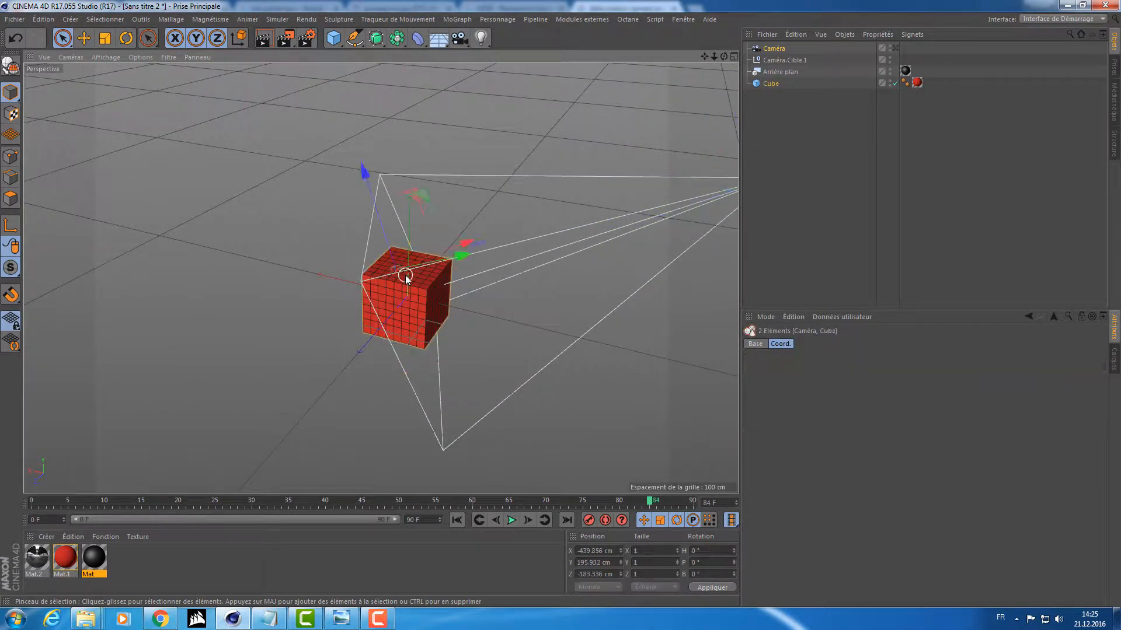
pyautogui.keyDown('alt'); pyautogui.moveTo(405, 276); pyautogui.dragTo(438, 313); pyautogui.keyUp('alt')
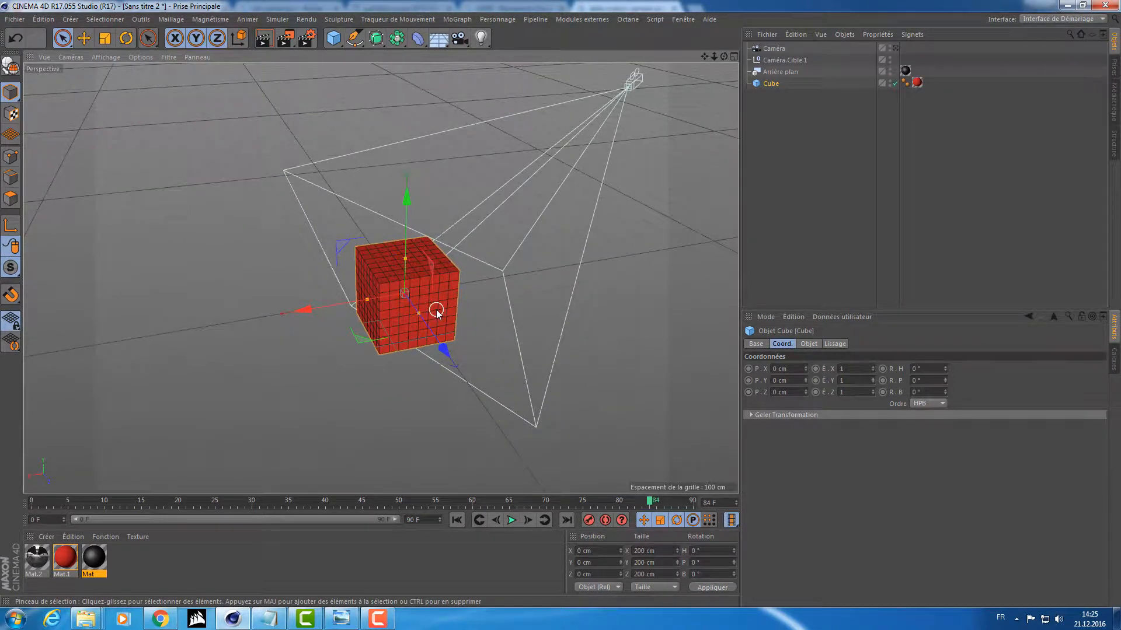
# Switch to Chrome and search Google Images for "lumière photographie"
pyautogui.click(160, 619)
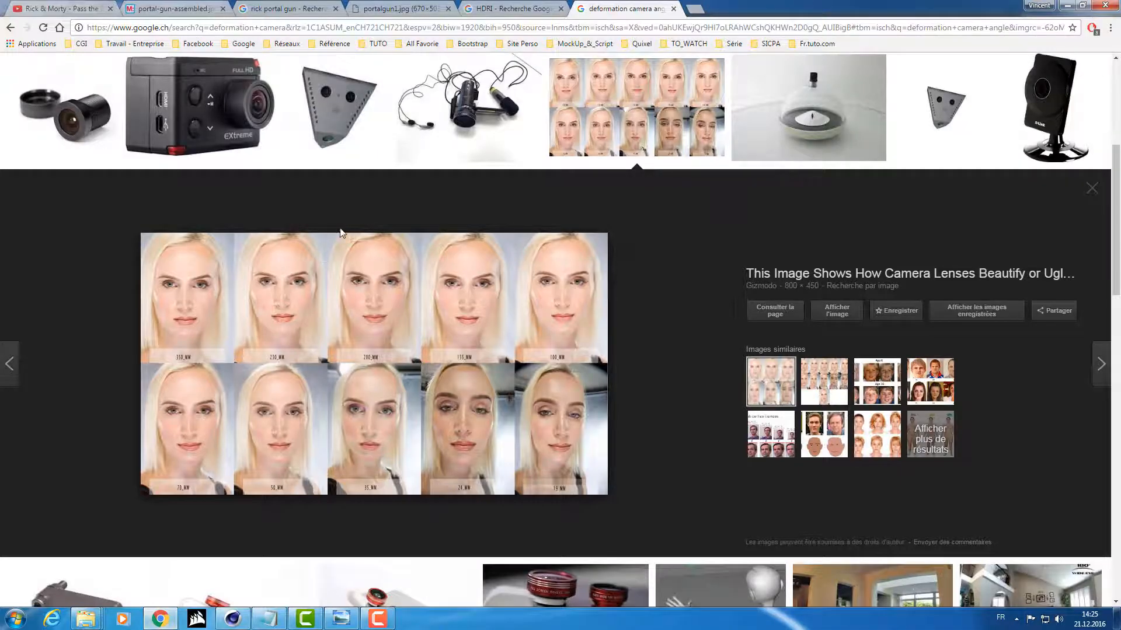
pyautogui.click(477, 29)
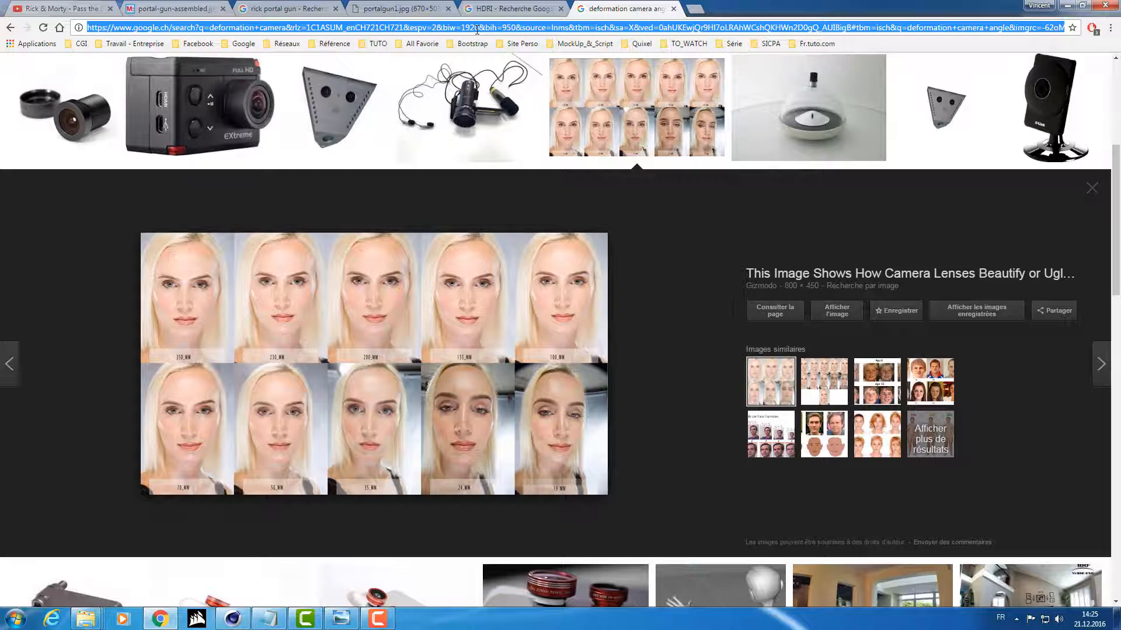
pyautogui.write('lumière photo')
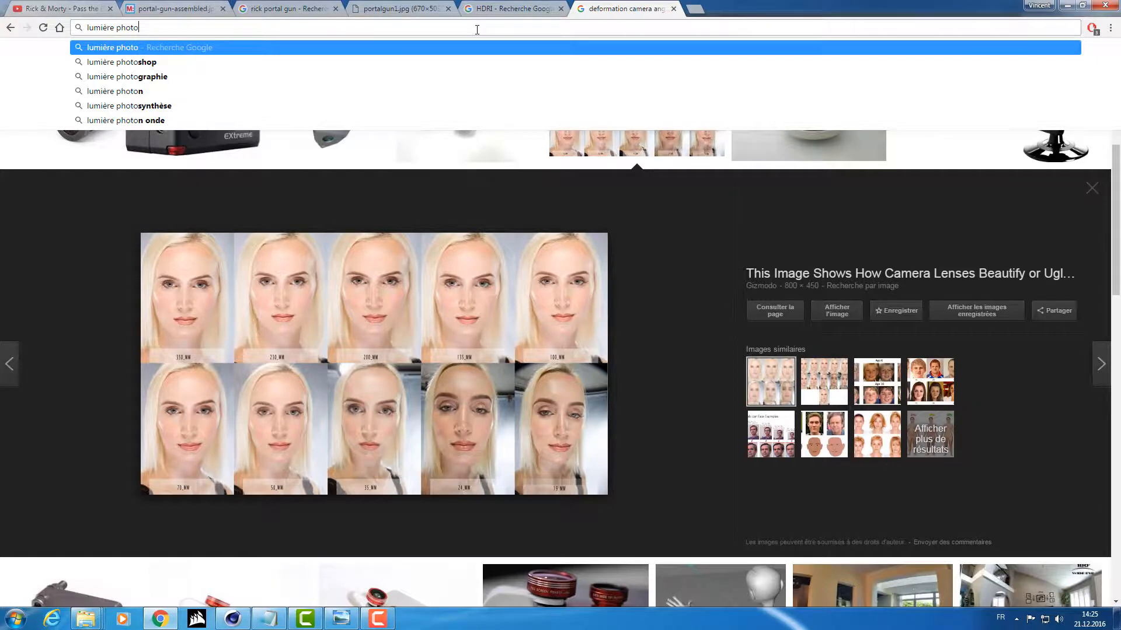
pyautogui.press('Down')
pyautogui.press('Down')
pyautogui.press('Return')
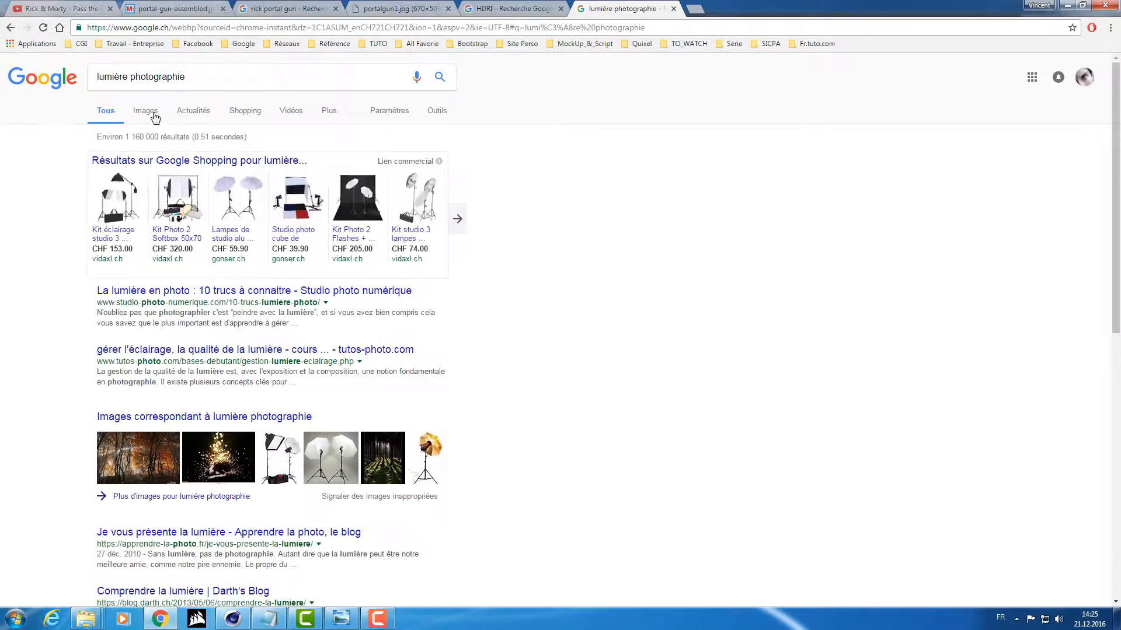
pyautogui.click(155, 117)
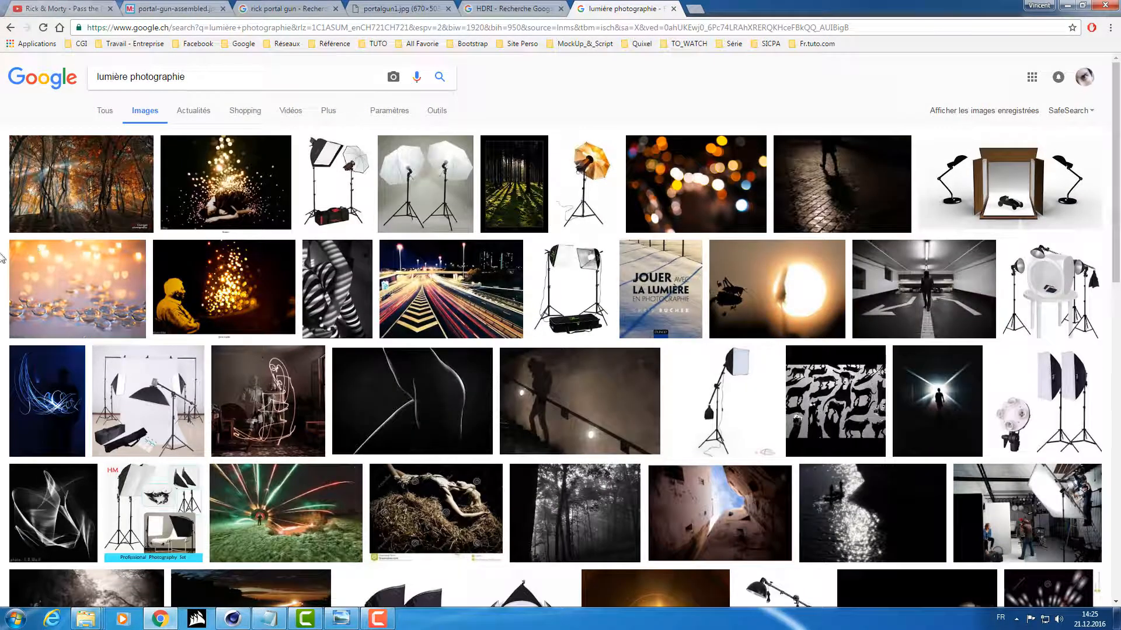
# Examine how light and shadow are used in the striped-shadow, backlit body, staircase silhouette, cats and woman-with-bird photographs
pyautogui.click(353, 274)
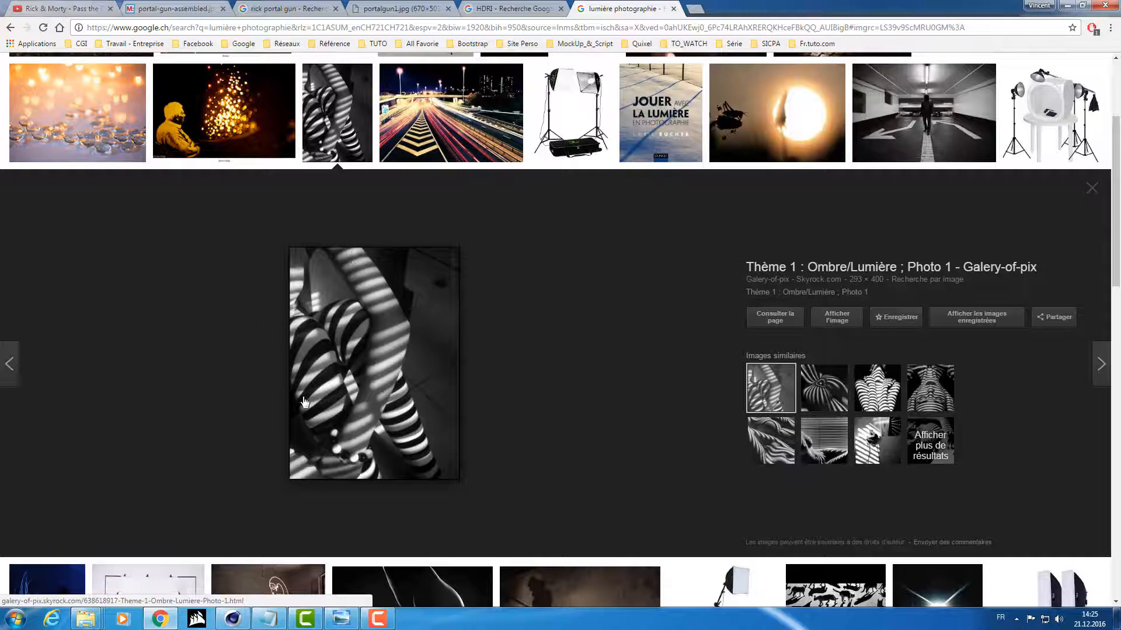
pyautogui.scroll(-4, 188, 326)
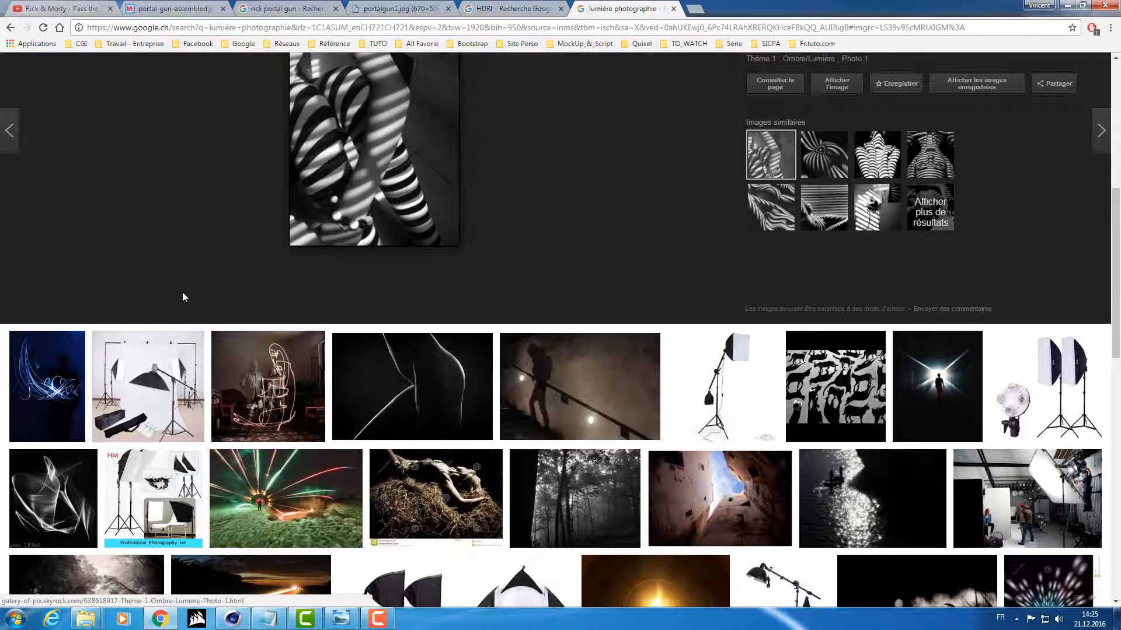
pyautogui.click(399, 382)
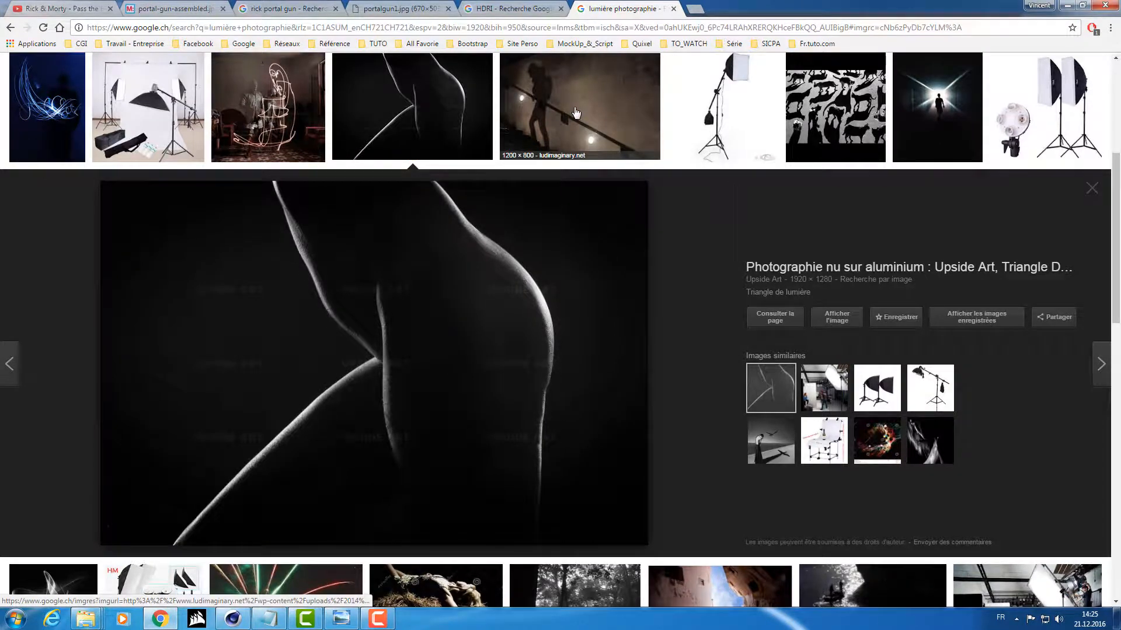
pyautogui.click(575, 112)
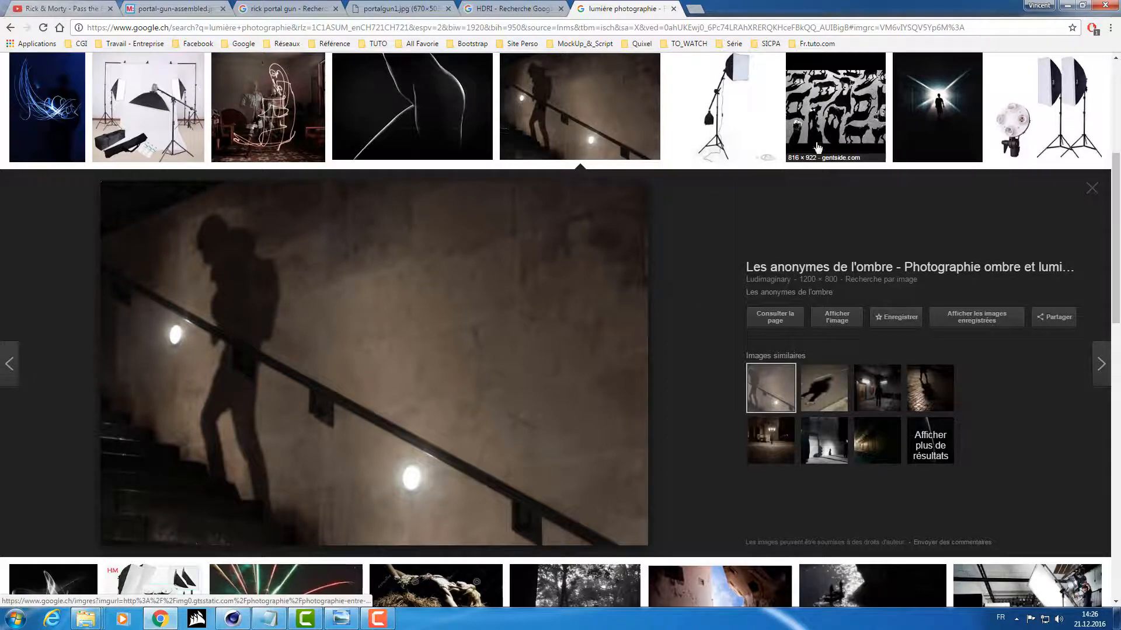
pyautogui.click(830, 104)
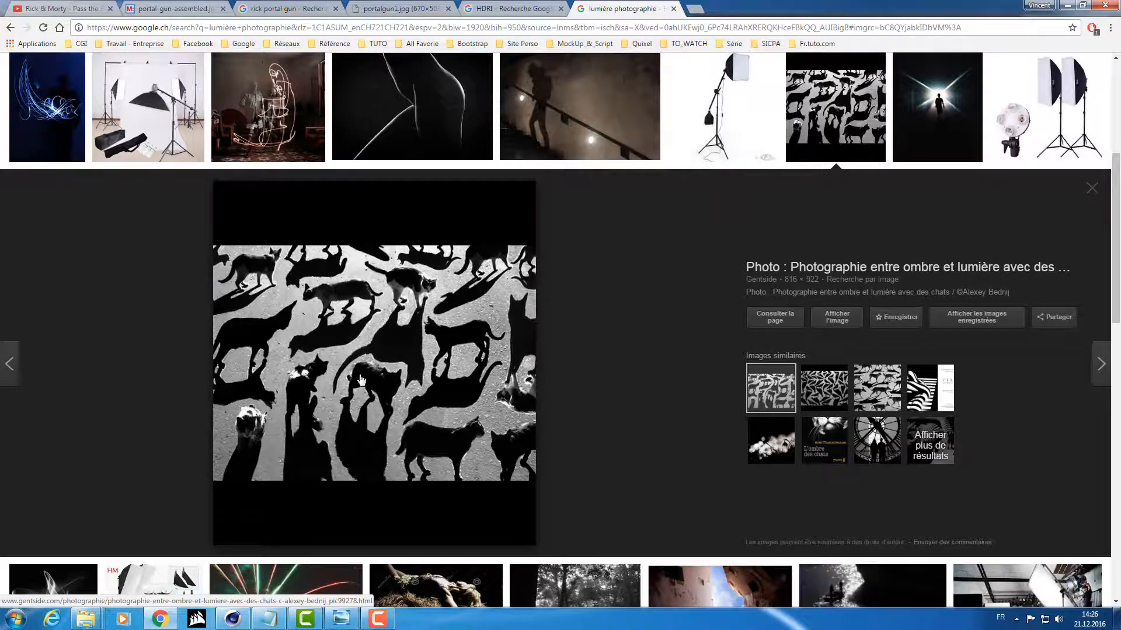
pyautogui.scroll(-3, 105, 299)
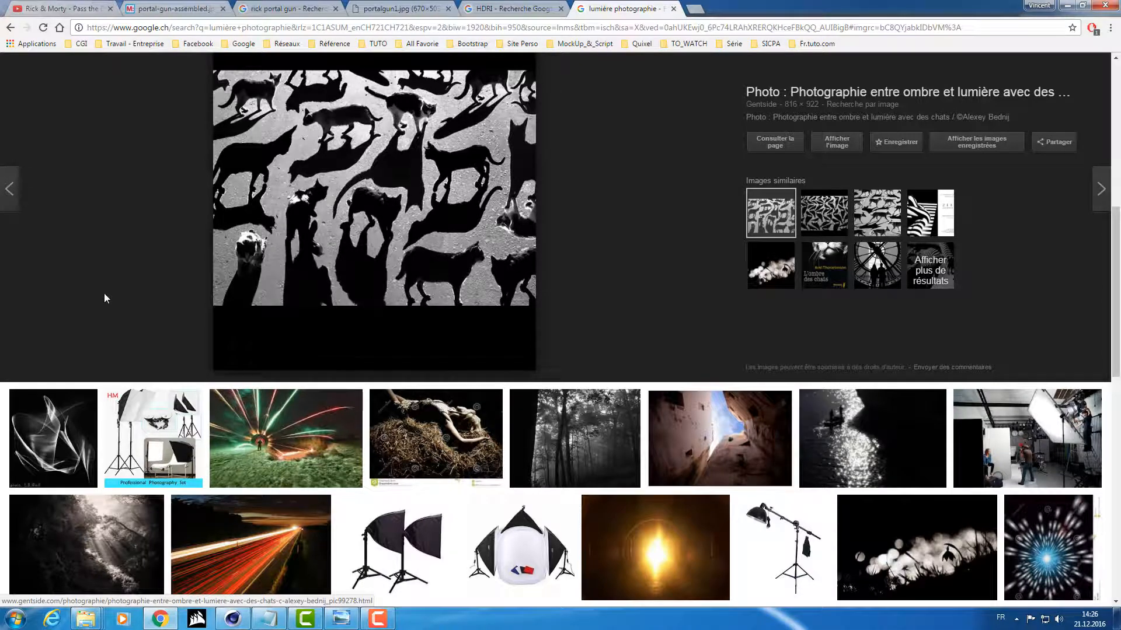
pyautogui.scroll(-5, 105, 298)
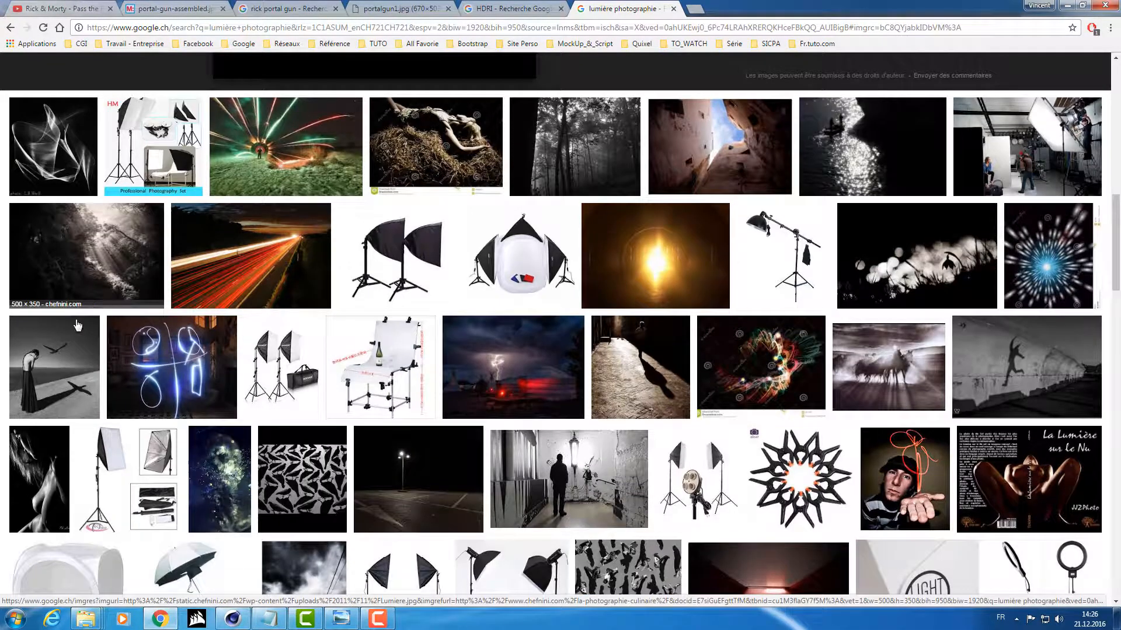
pyautogui.click(68, 381)
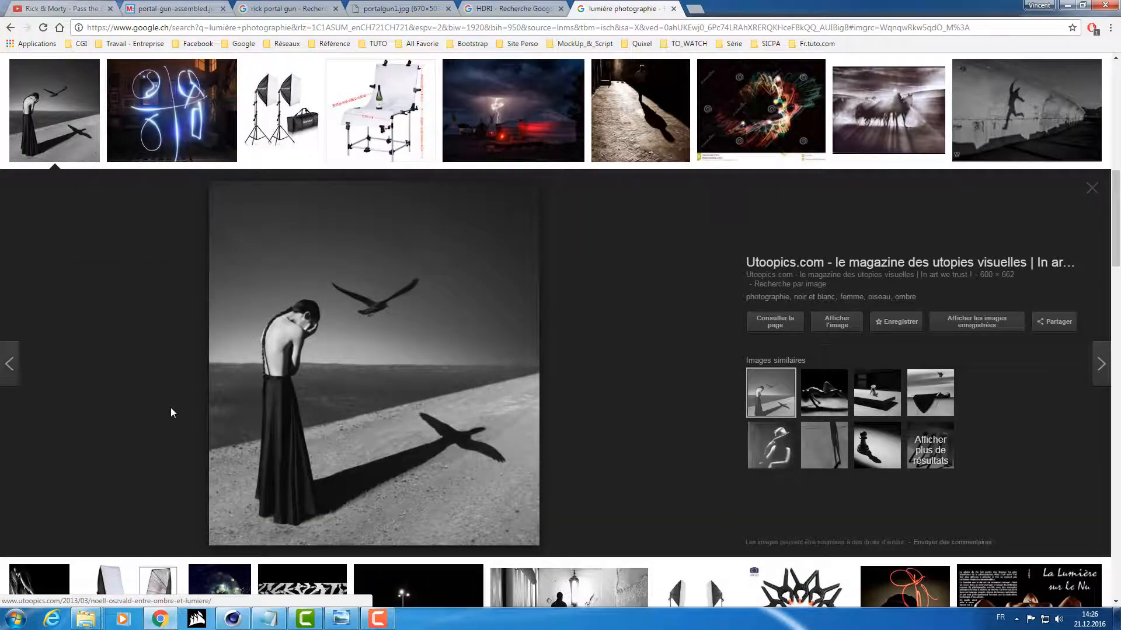
pyautogui.scroll(6, 220, 326)
pyautogui.scroll(5, 220, 328)
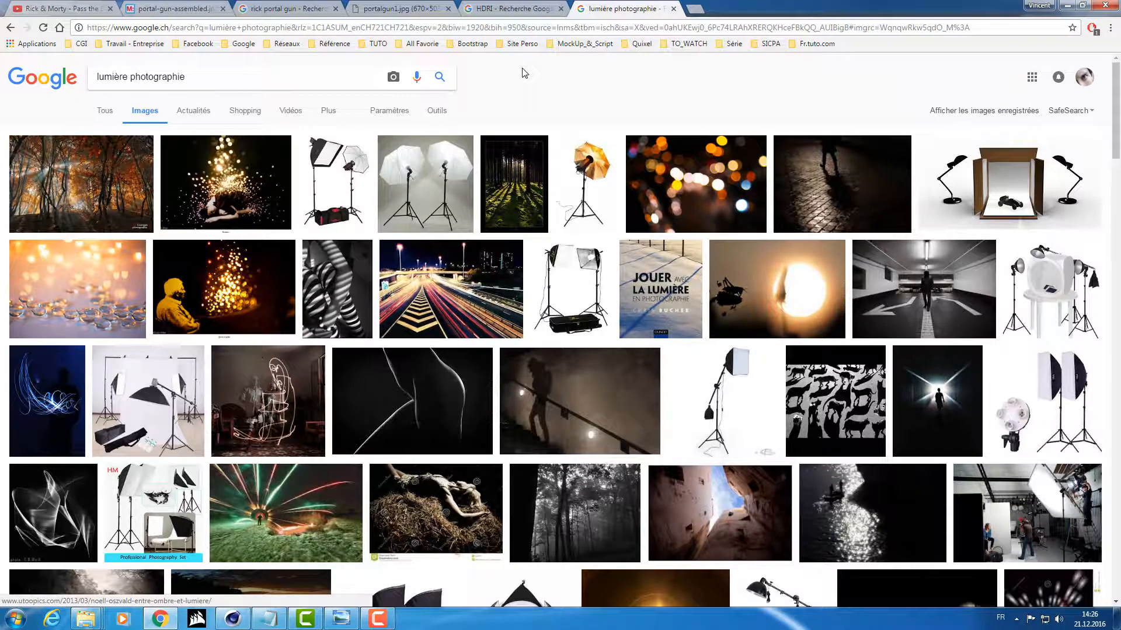
# Return to Cinema 4D and add a floor (Sol) object to the cube scene
pyautogui.click(1071, 6)
pyautogui.keyDown('alt'); pyautogui.moveTo(611, 220); pyautogui.dragTo(470, 165); pyautogui.keyUp('alt')
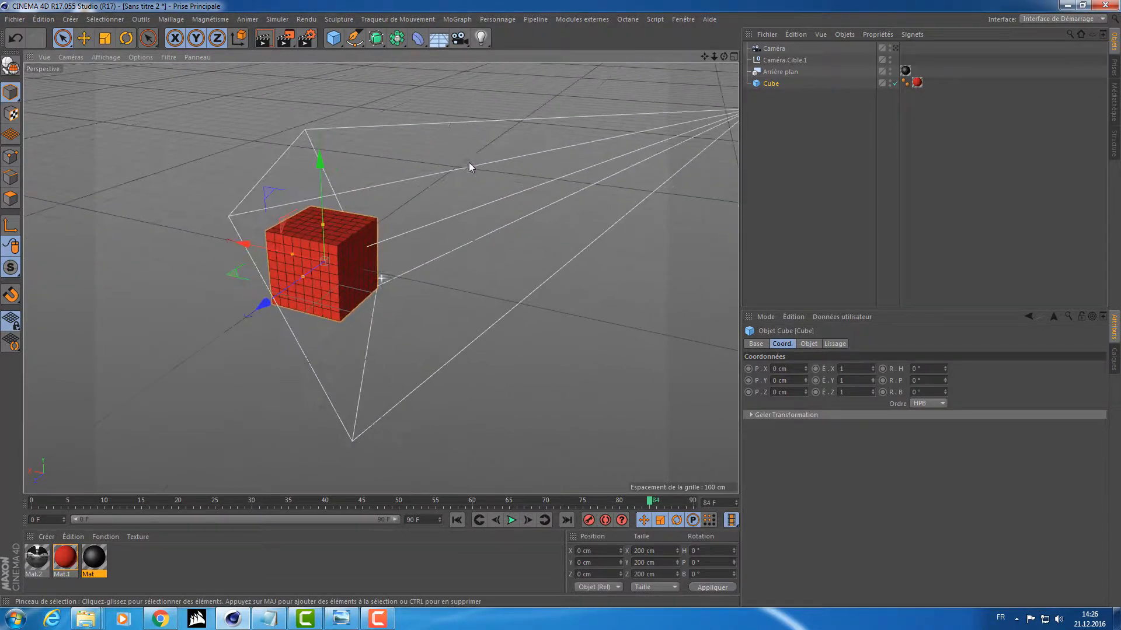
pyautogui.click(443, 39)
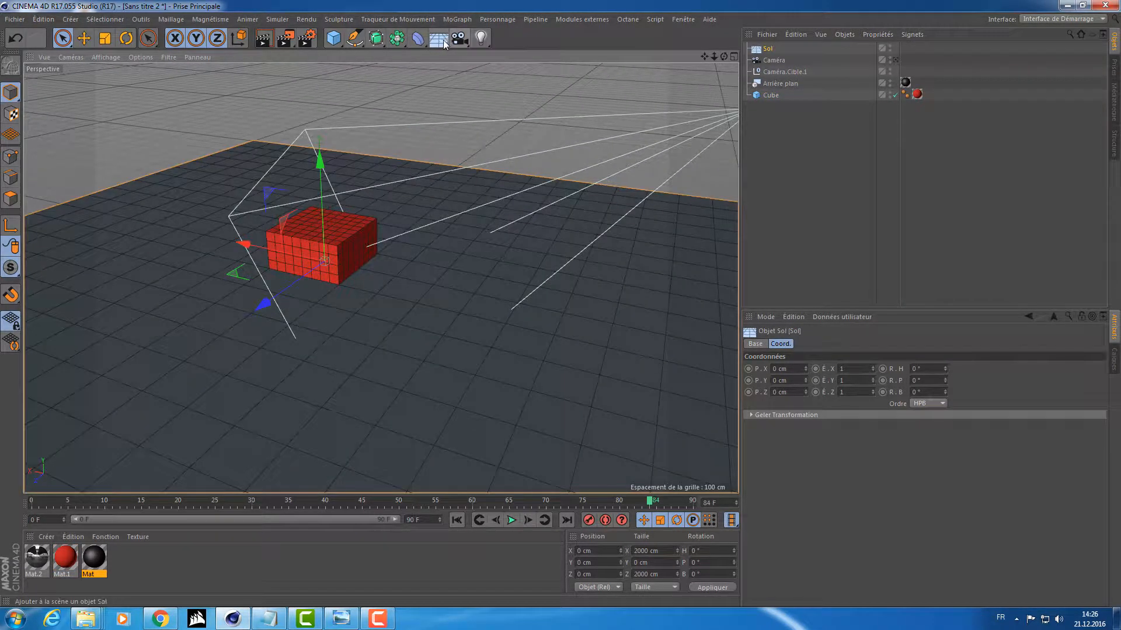
pyautogui.click(439, 40)
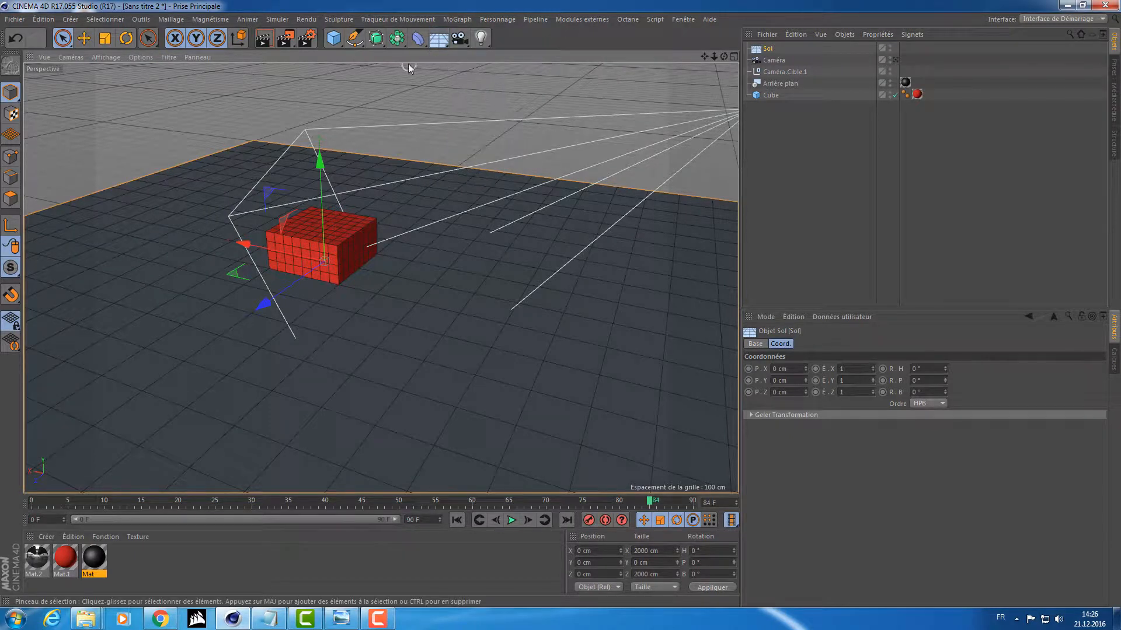
# Review the available light types in a floating palette over the viewport and close the palette
pyautogui.click(482, 39)
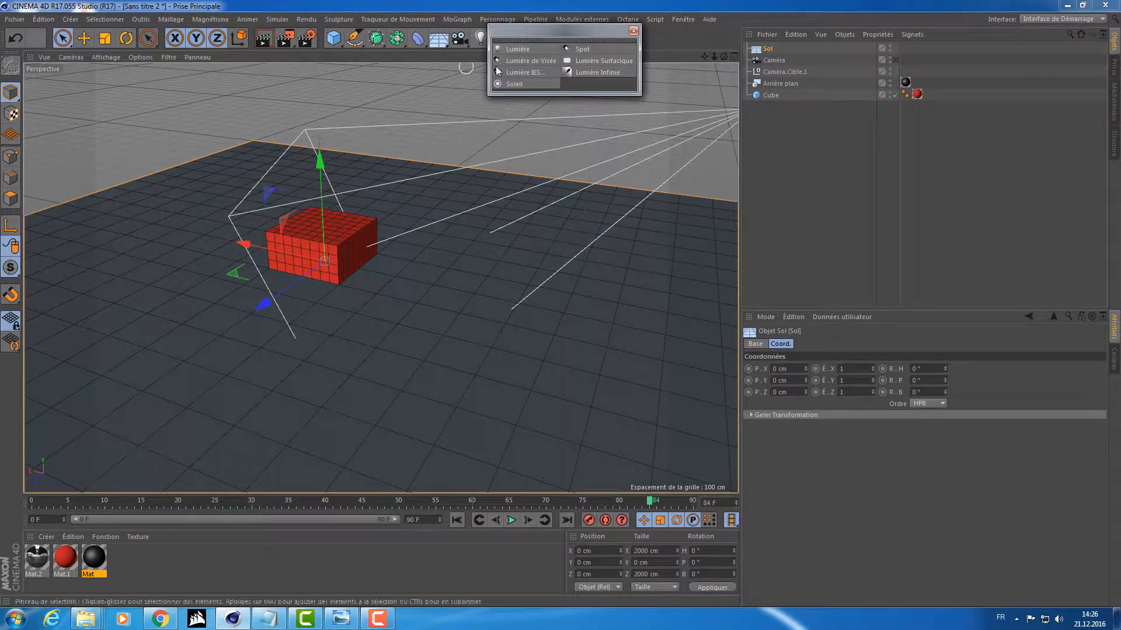
pyautogui.moveTo(502, 30); pyautogui.dragTo(374, 109)
pyautogui.click(482, 38)
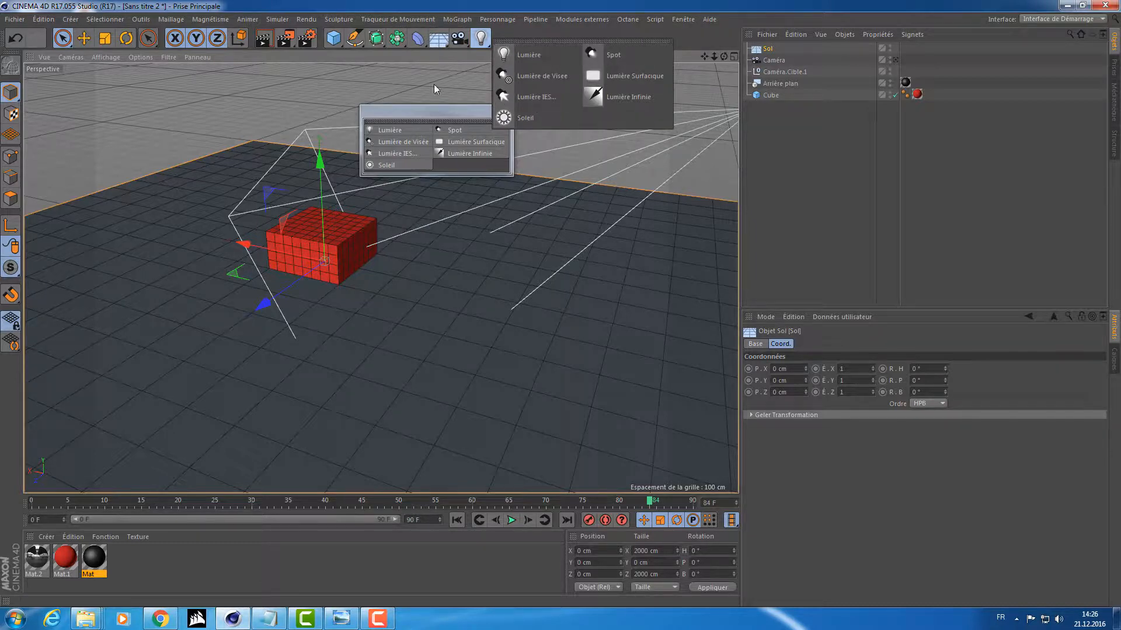
pyautogui.click(409, 113)
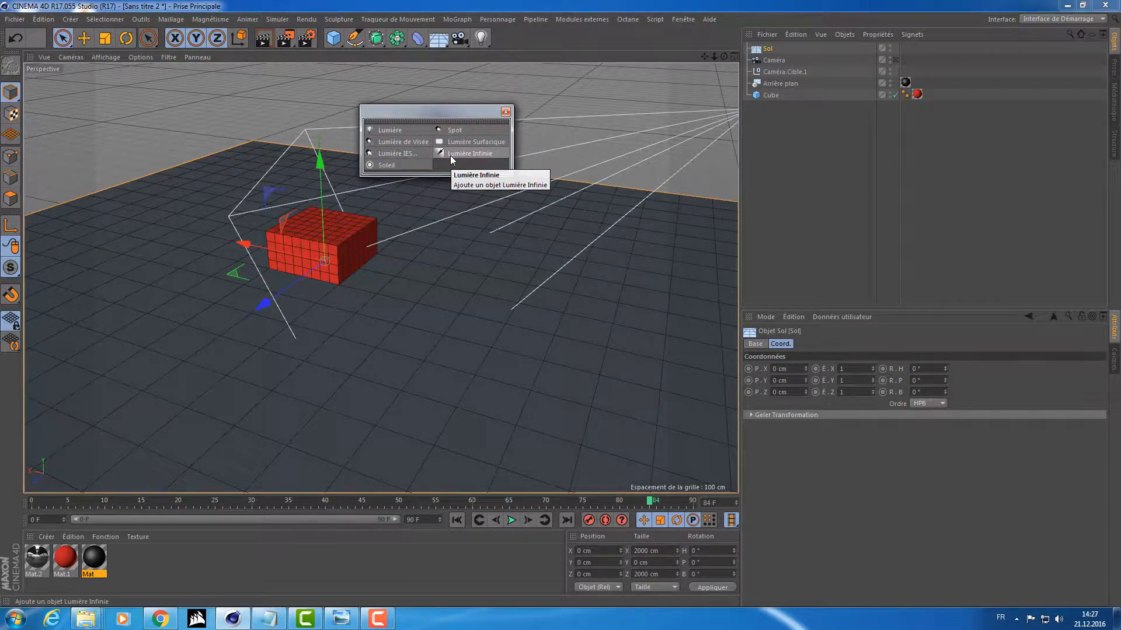
pyautogui.click(505, 113)
# Look through the scene's Caméra object and reframe the cube on the floor
pyautogui.click(895, 60)
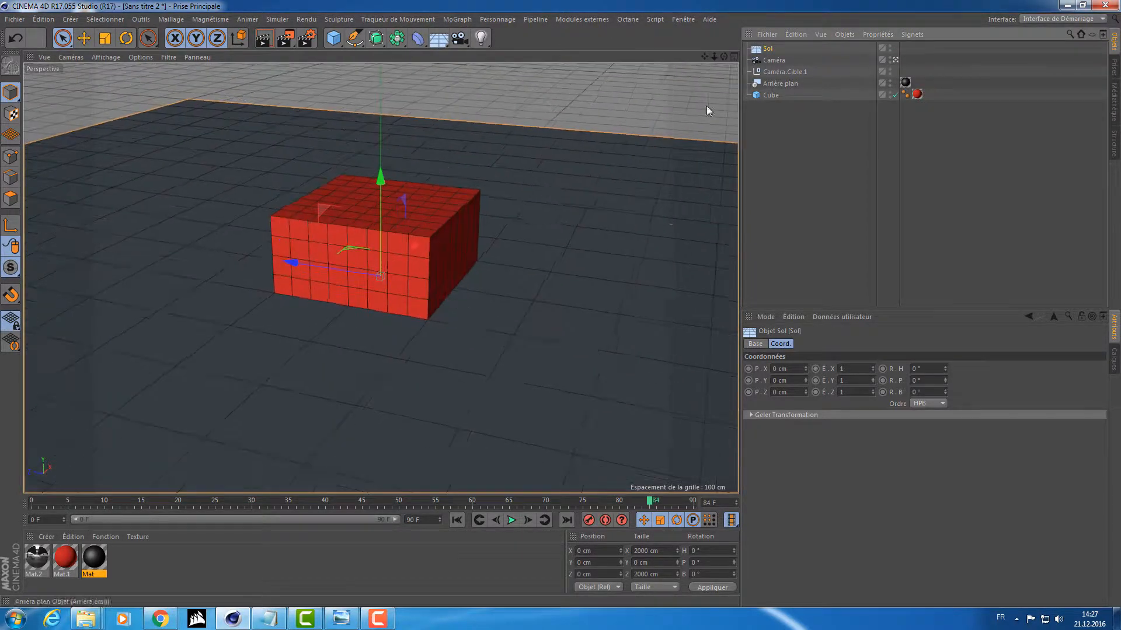
pyautogui.keyDown('alt'); pyautogui.moveTo(541, 146); pyautogui.dragTo(538, 195); pyautogui.keyUp('alt')
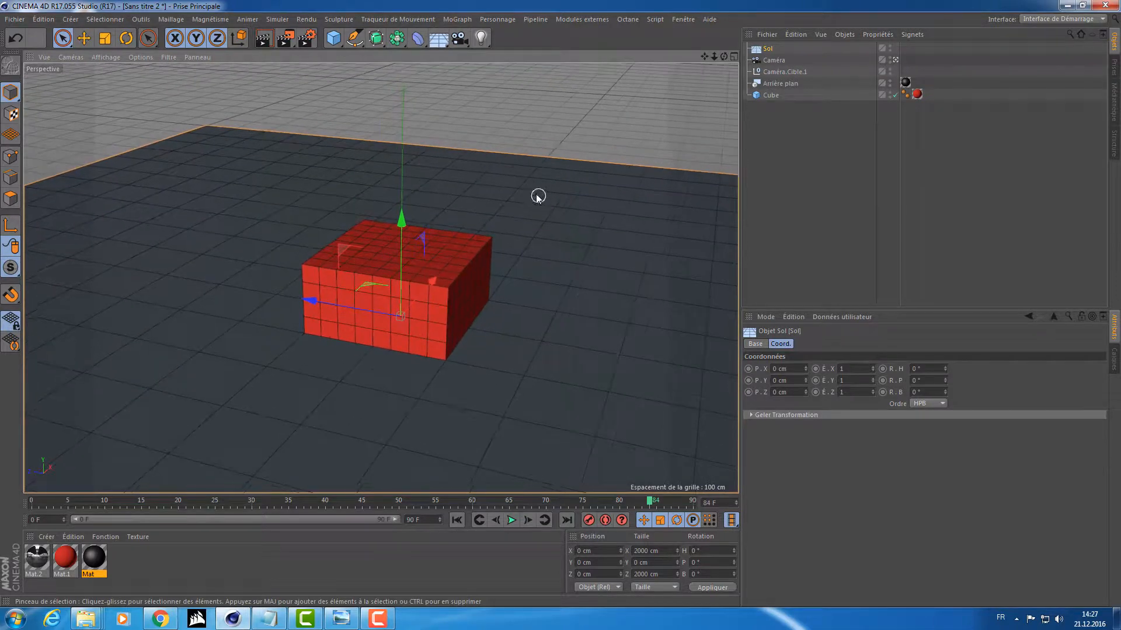
# Open a new floating perspective view, make it narrow and tall, and place it over the main viewport with nothing selected
pyautogui.click(168, 57)
pyautogui.moveTo(191, 57)
pyautogui.click(218, 86)
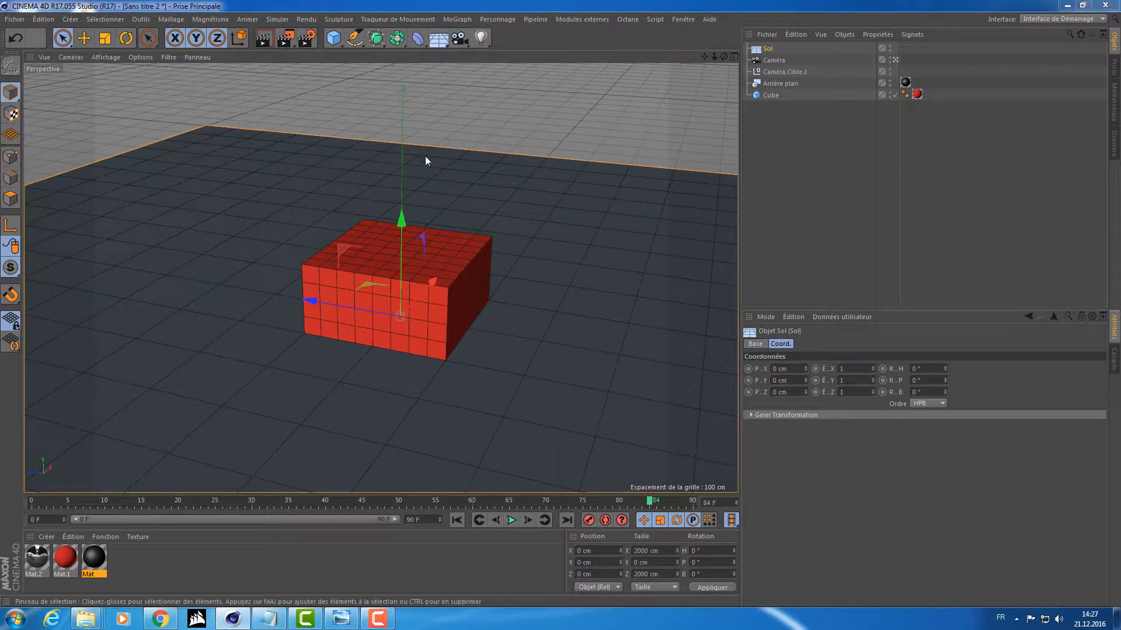
pyautogui.moveTo(119, 51); pyautogui.dragTo(678, 121)
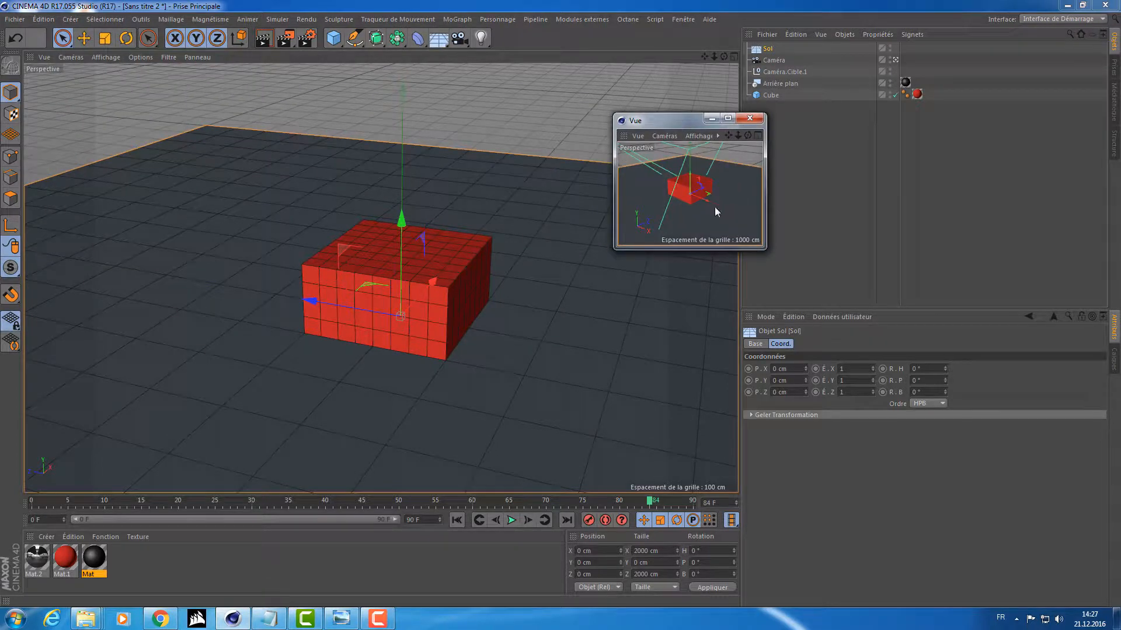
pyautogui.moveTo(763, 251); pyautogui.dragTo(934, 303)
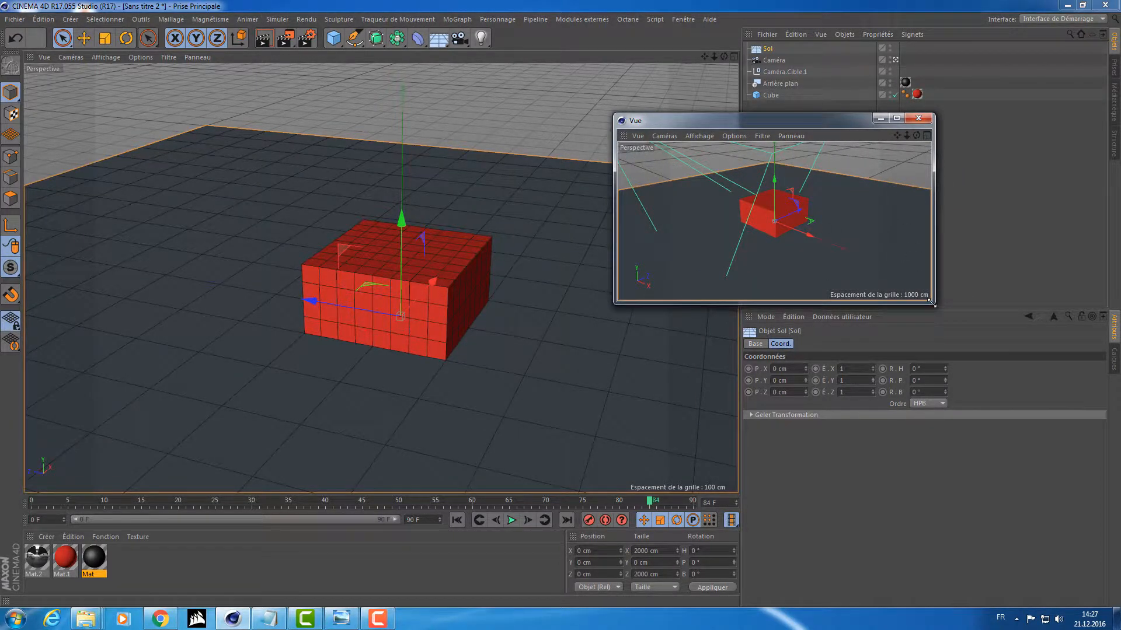
pyautogui.moveTo(932, 303); pyautogui.dragTo(768, 329)
pyautogui.moveTo(680, 128); pyautogui.dragTo(919, 205)
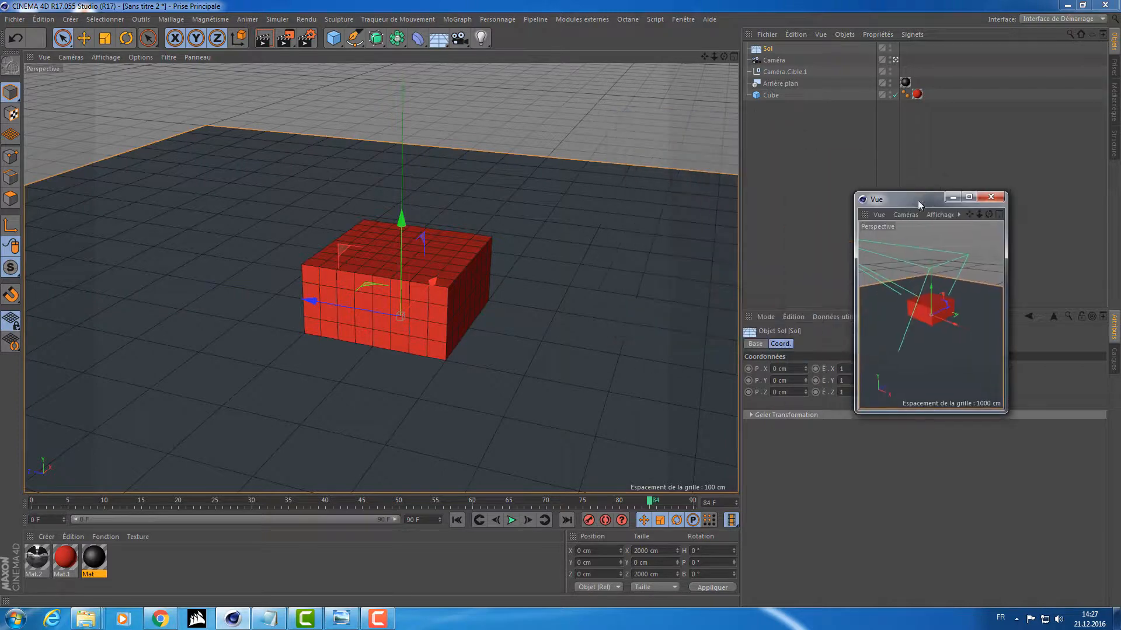
pyautogui.click(783, 168)
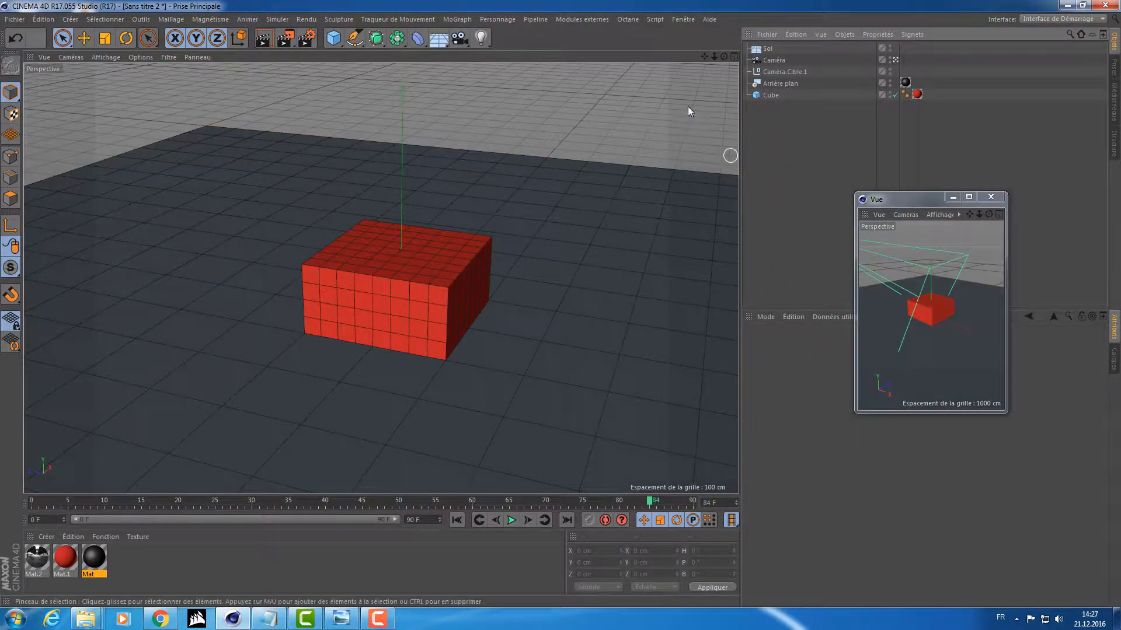
pyautogui.click(767, 178)
pyautogui.moveTo(910, 198); pyautogui.dragTo(286, 179)
pyautogui.click(887, 344)
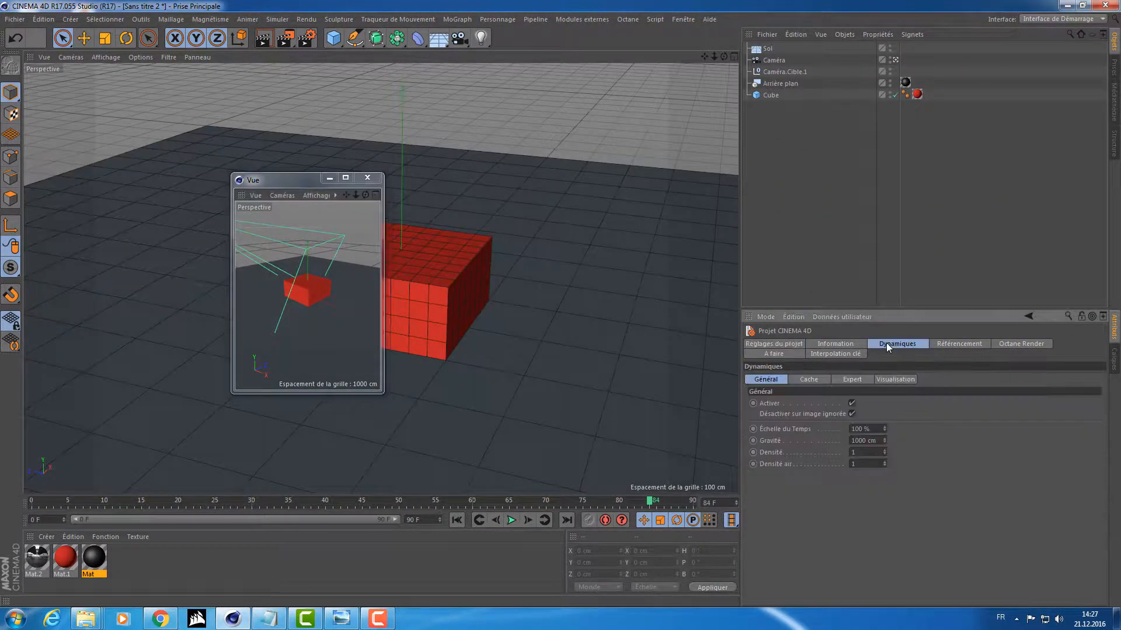
pyautogui.click(838, 342)
pyautogui.click(944, 343)
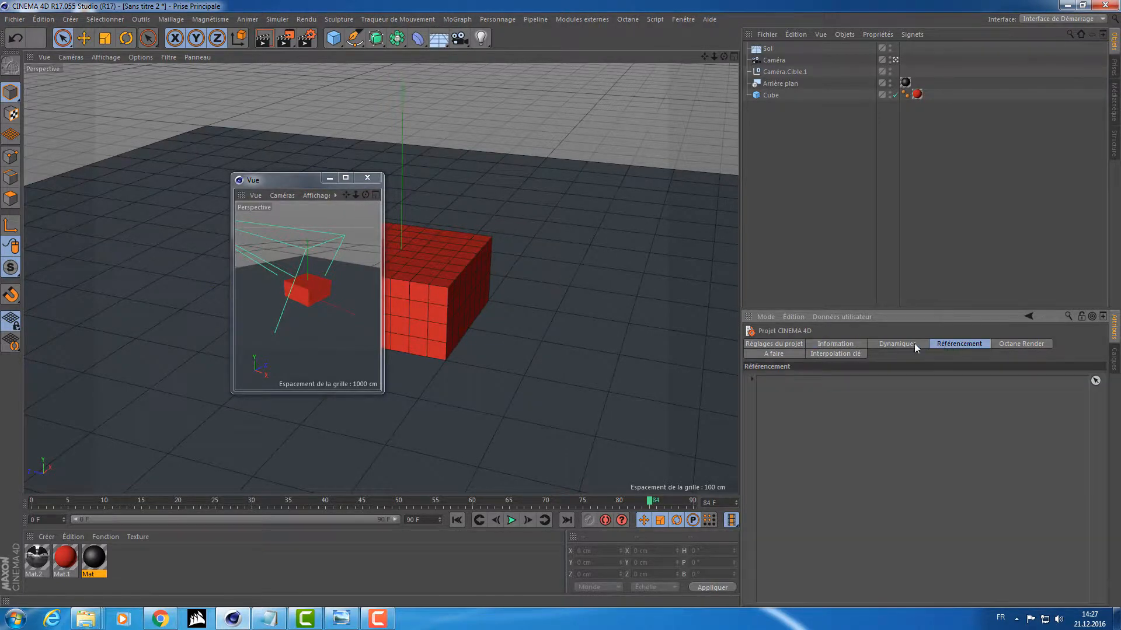
pyautogui.click(910, 343)
pyautogui.click(849, 348)
pyautogui.click(781, 348)
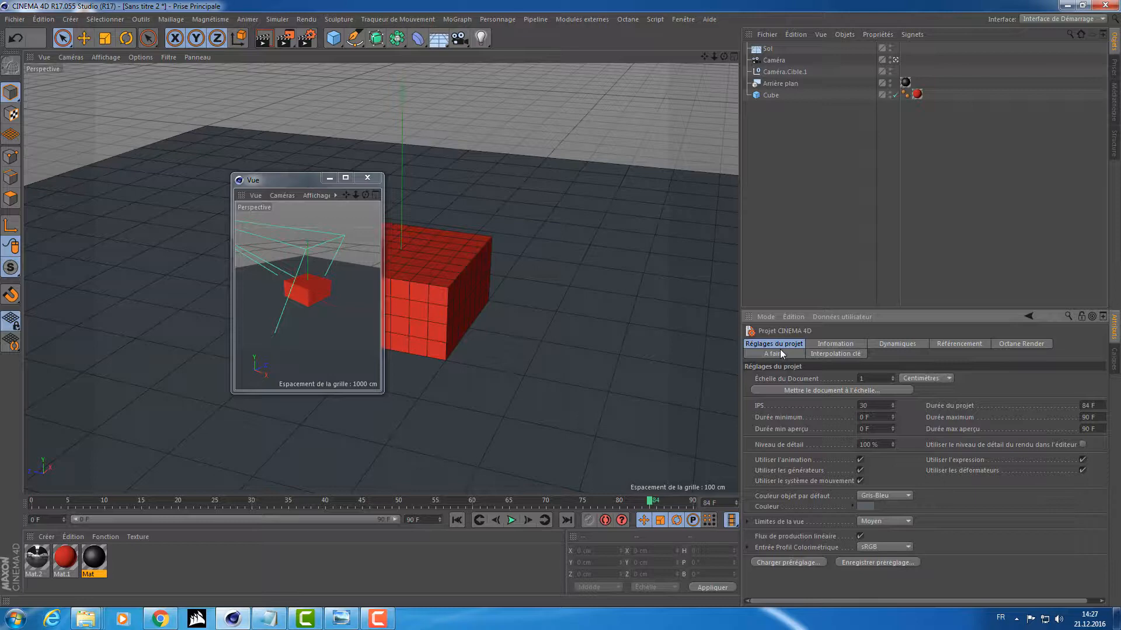
# Increase the opacity of the tinted border around the render frame in the perspective view's settings
pyautogui.hotkey('shift', 'v')
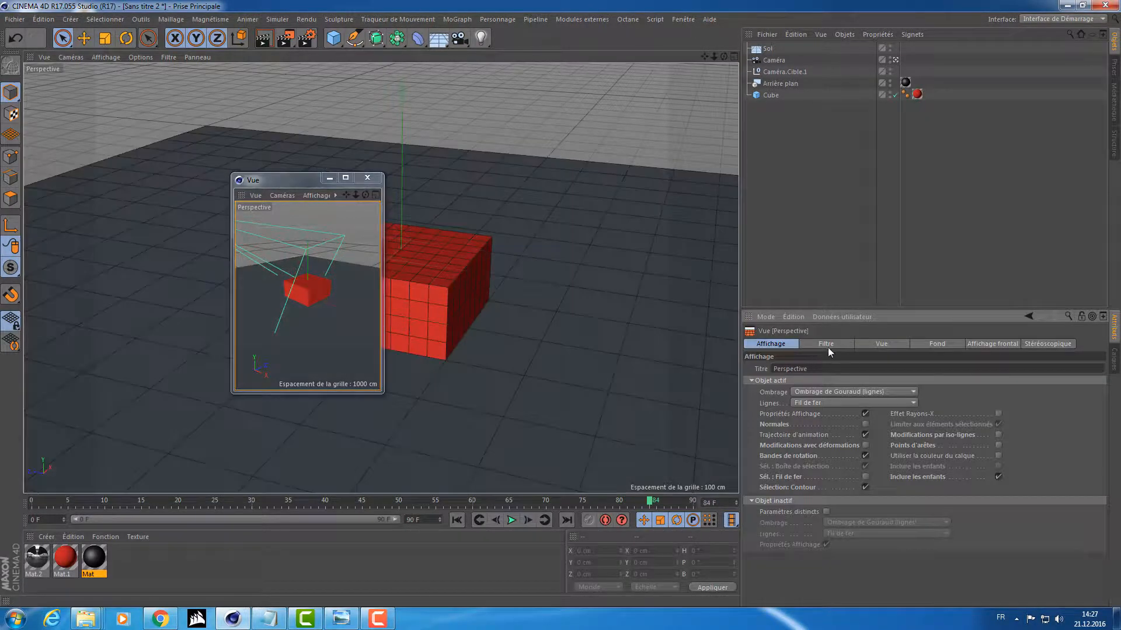
pyautogui.click(829, 347)
pyautogui.click(883, 345)
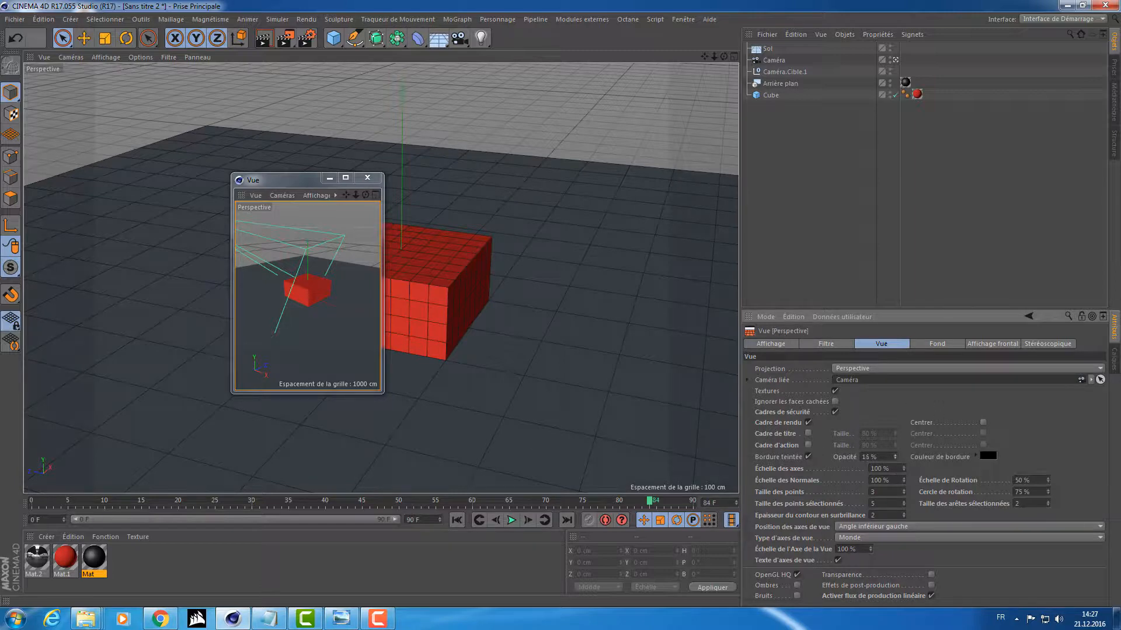
pyautogui.moveTo(895, 457); pyautogui.dragTo(895, 432)
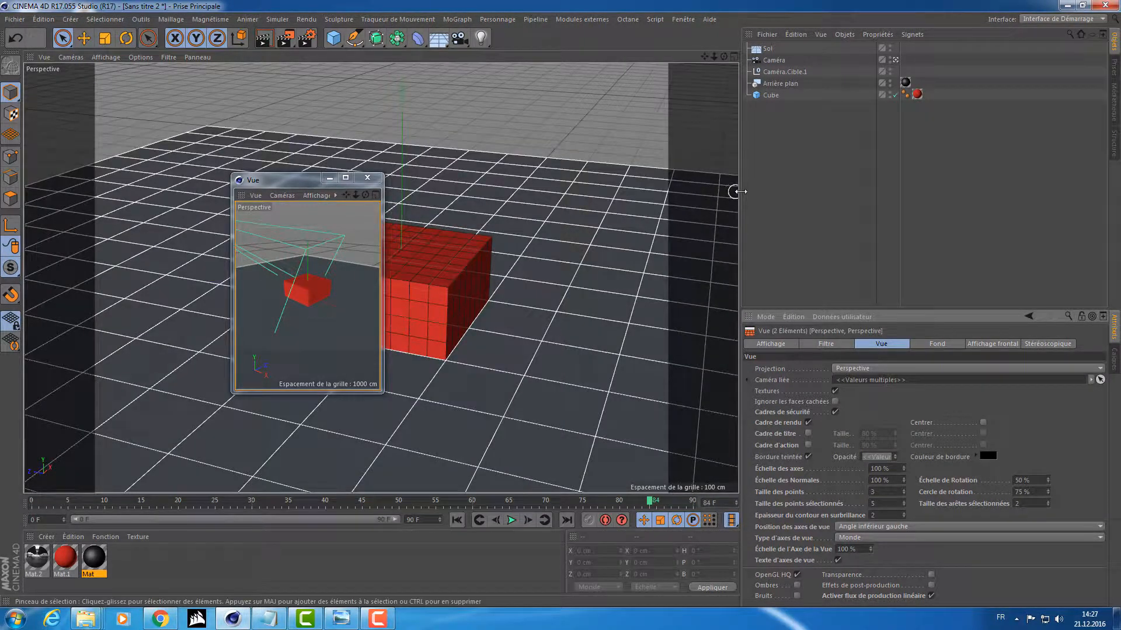
# Widen the main viewport and reduce the output height in the render settings, keeping the 800-pixel width
pyautogui.moveTo(737, 191); pyautogui.dragTo(601, 201)
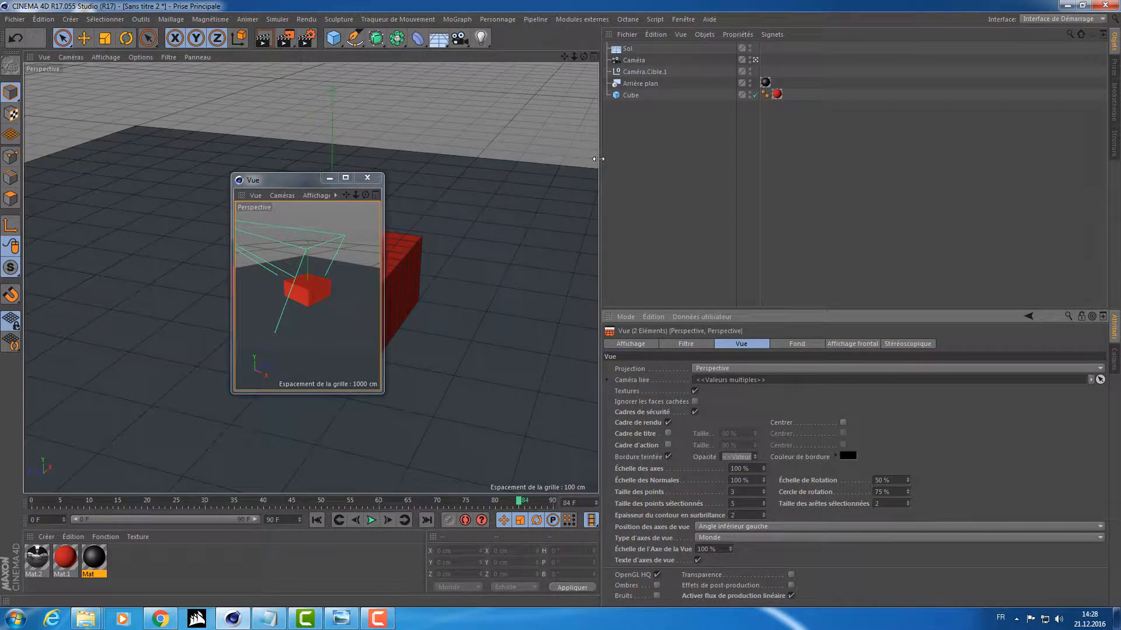
pyautogui.moveTo(598, 159); pyautogui.dragTo(816, 175)
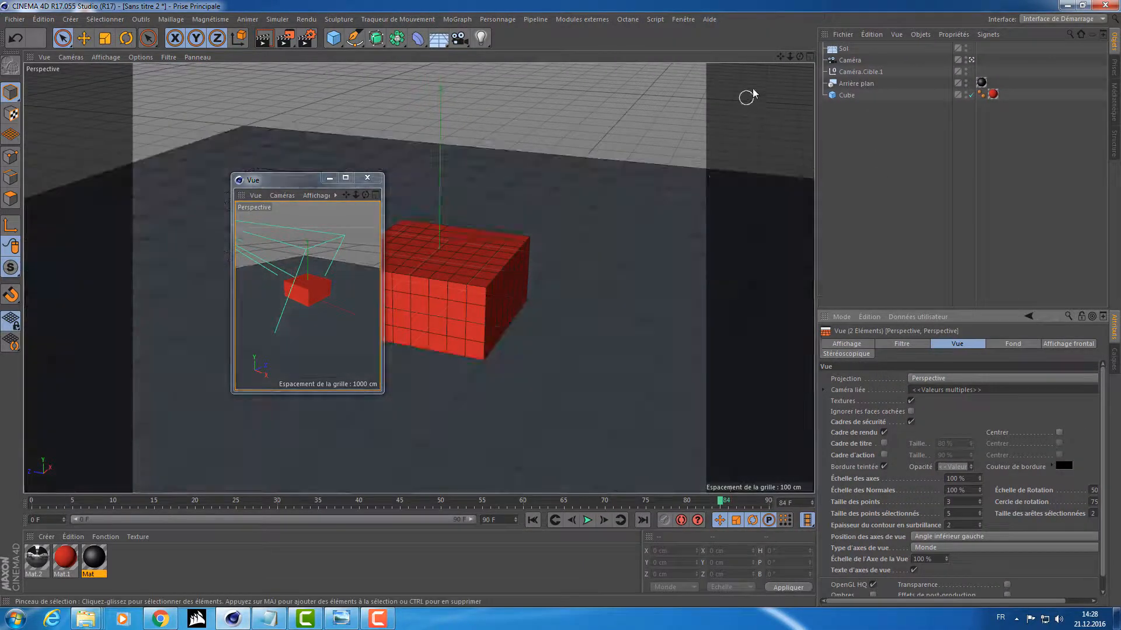
pyautogui.click(309, 44)
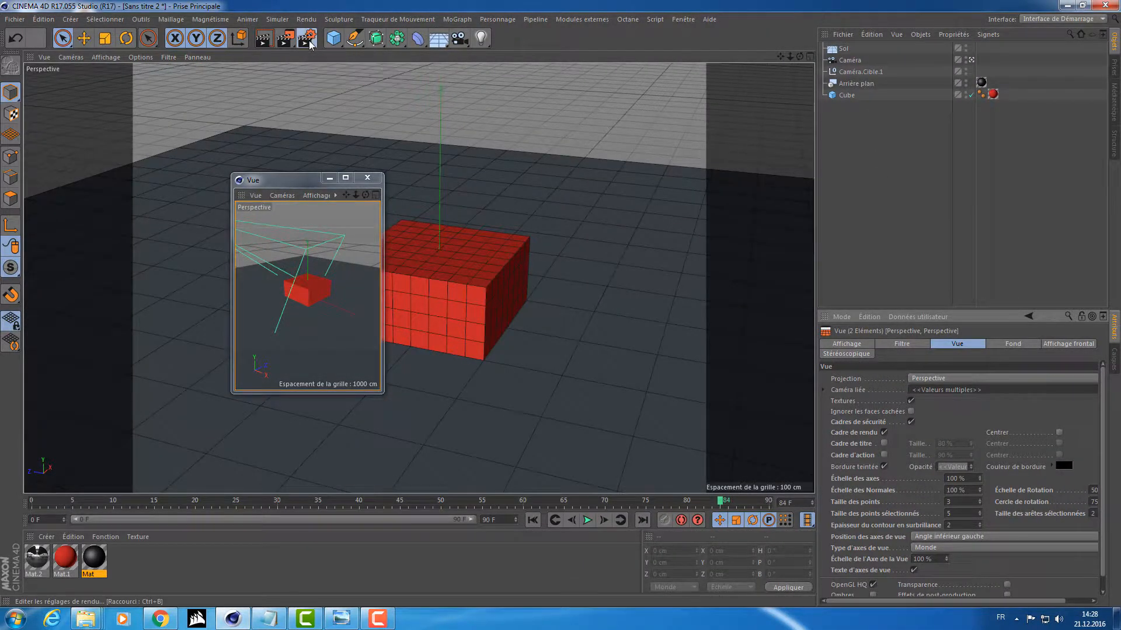
pyautogui.moveTo(412, 85); pyautogui.dragTo(201, 169)
pyautogui.moveTo(340, 229)
pyautogui.mouseDown()
pyautogui.moveTo(340, 218)
pyautogui.moveTo(340, 304)
pyautogui.moveTo(340, 222)
pyautogui.moveTo(340, 240)
pyautogui.mouseUp()
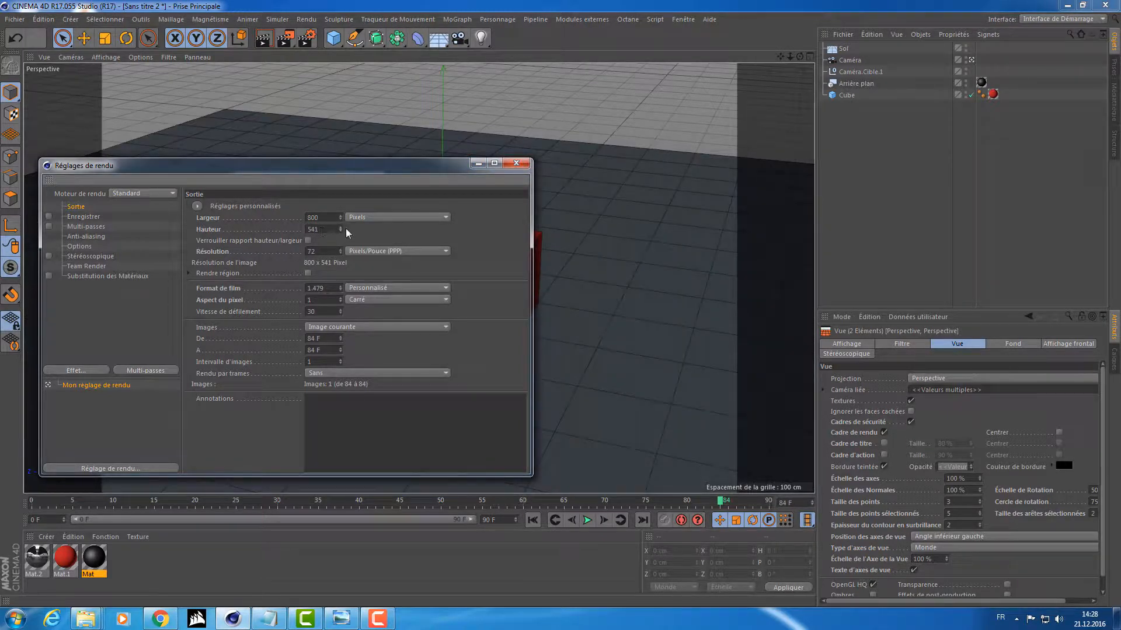
pyautogui.moveTo(341, 229)
pyautogui.mouseDown()
pyautogui.moveTo(340, 289)
pyautogui.moveTo(341, 242)
pyautogui.mouseUp()
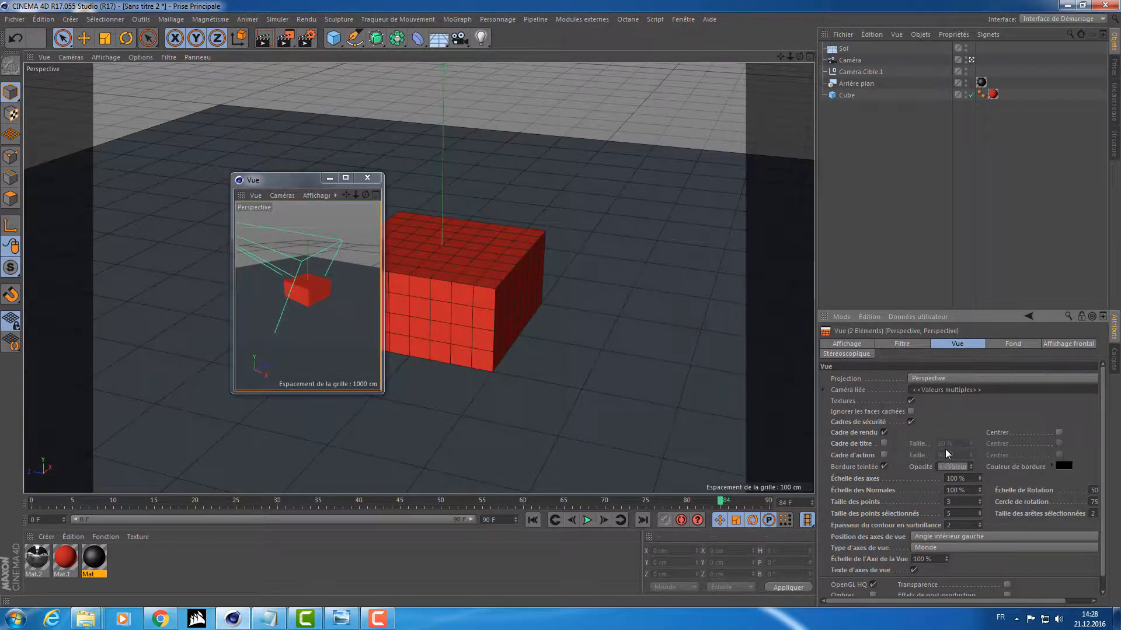
# Set the tinted border opacity to 0 % for both perspective views at once
pyautogui.click(951, 467)
pyautogui.write('0')
pyautogui.press('Return')
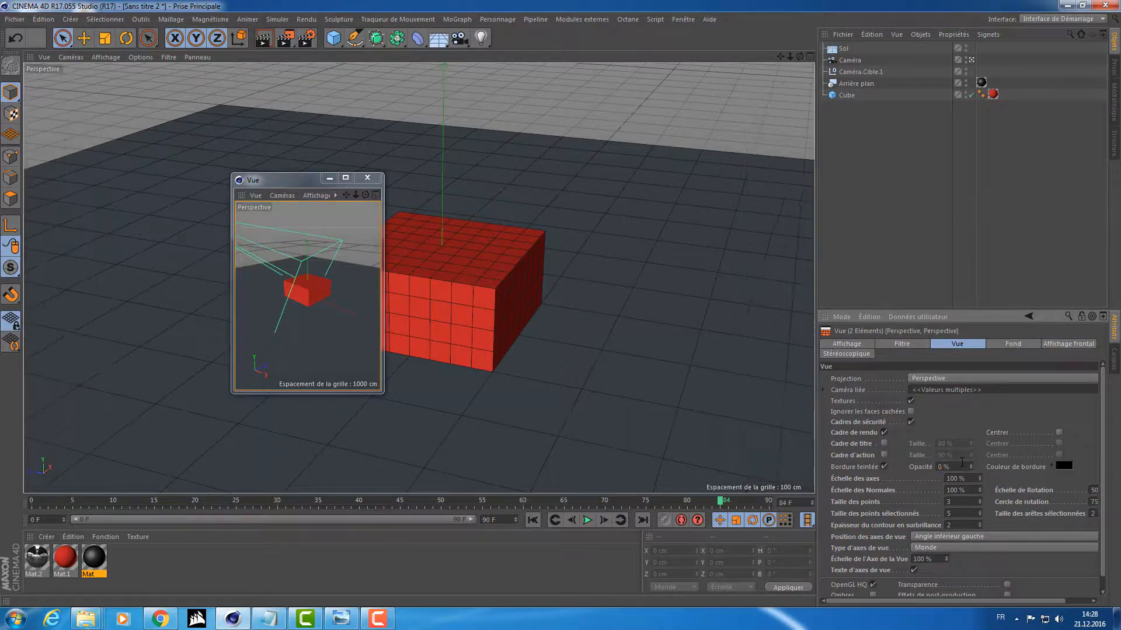
# Set the tinted border opacity to 10 % for the main perspective view only
pyautogui.click(634, 243)
pyautogui.keyDown('alt'); pyautogui.moveTo(633, 243); pyautogui.dragTo(622, 208); pyautogui.keyUp('alt')
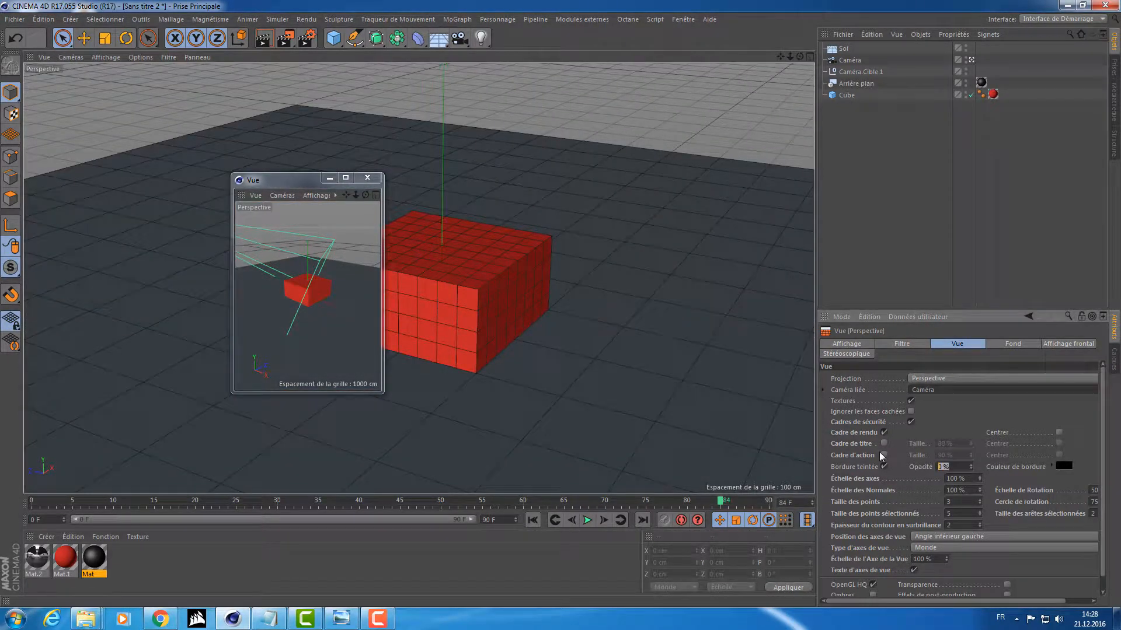
pyautogui.click(952, 467)
pyautogui.write('10')
pyautogui.press('Return')
# Move the floating view off the cube to the viewport's edge and widen it to a landscape format
pyautogui.moveTo(292, 180); pyautogui.dragTo(870, 182)
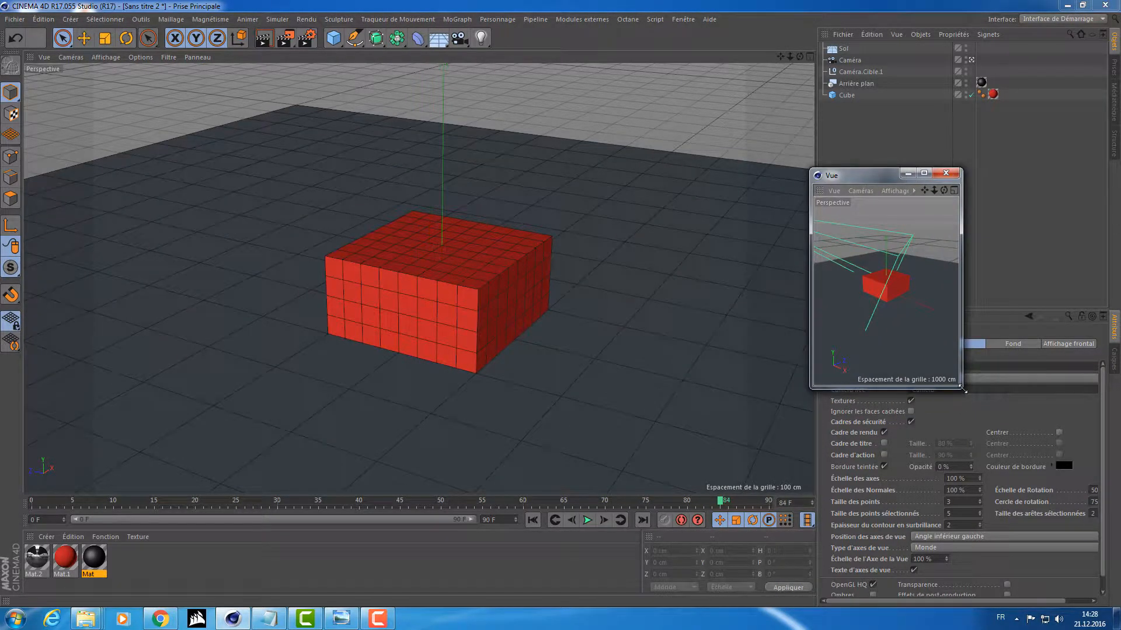
pyautogui.moveTo(965, 390); pyautogui.dragTo(1085, 380)
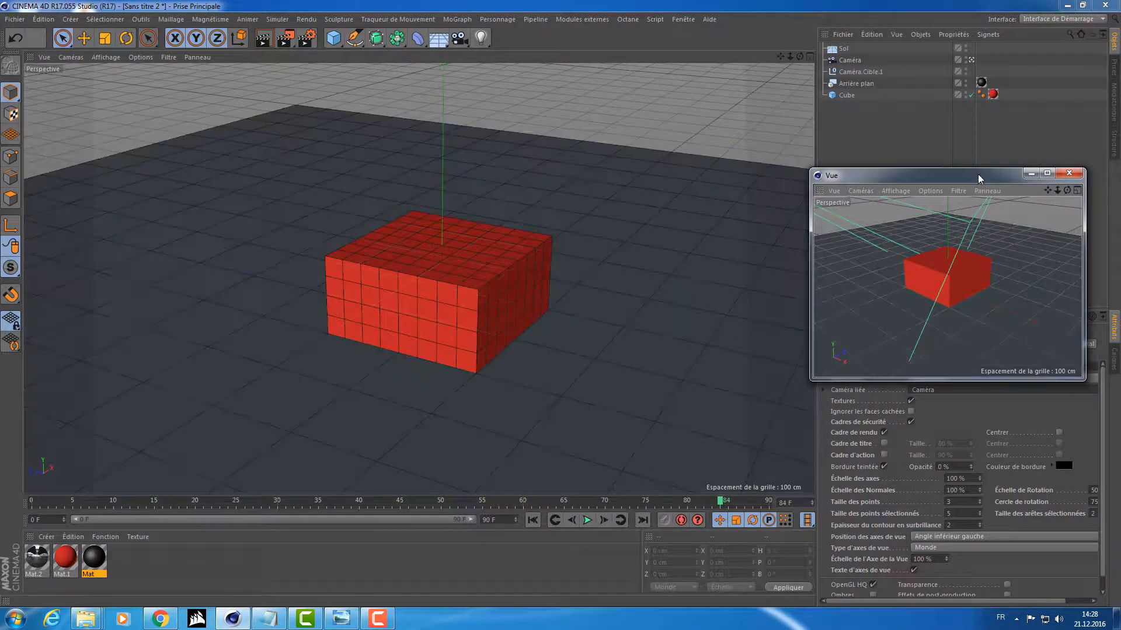
pyautogui.moveTo(979, 179); pyautogui.dragTo(914, 173)
# Make the floating view look through the scene's Caméra object so it matches the main viewport
pyautogui.click(796, 186)
pyautogui.moveTo(793, 206)
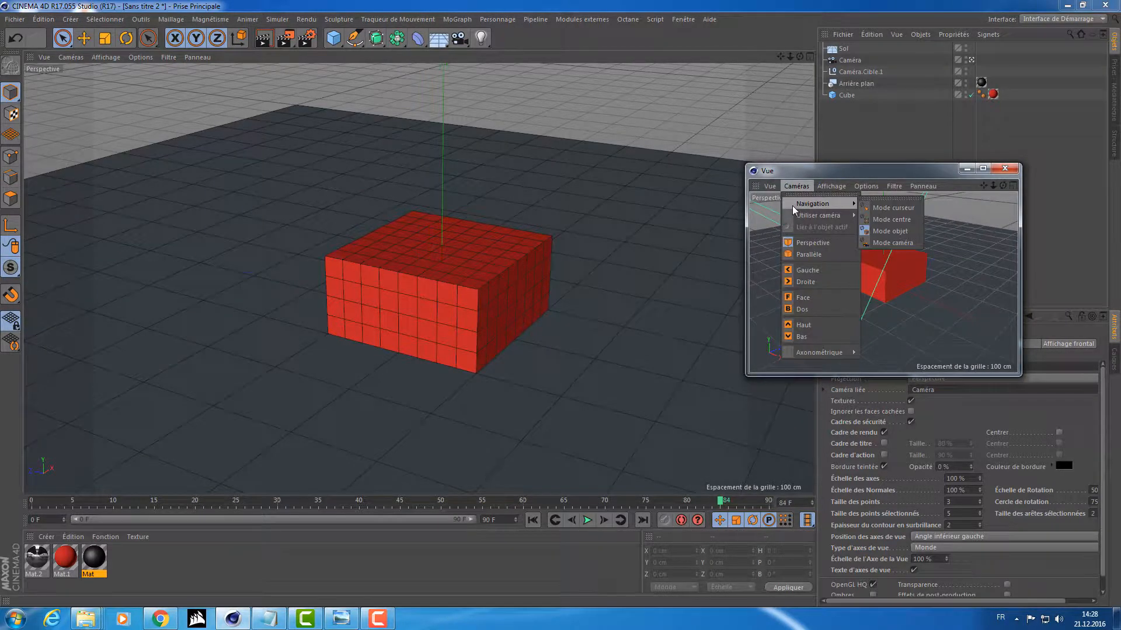
pyautogui.click(891, 240)
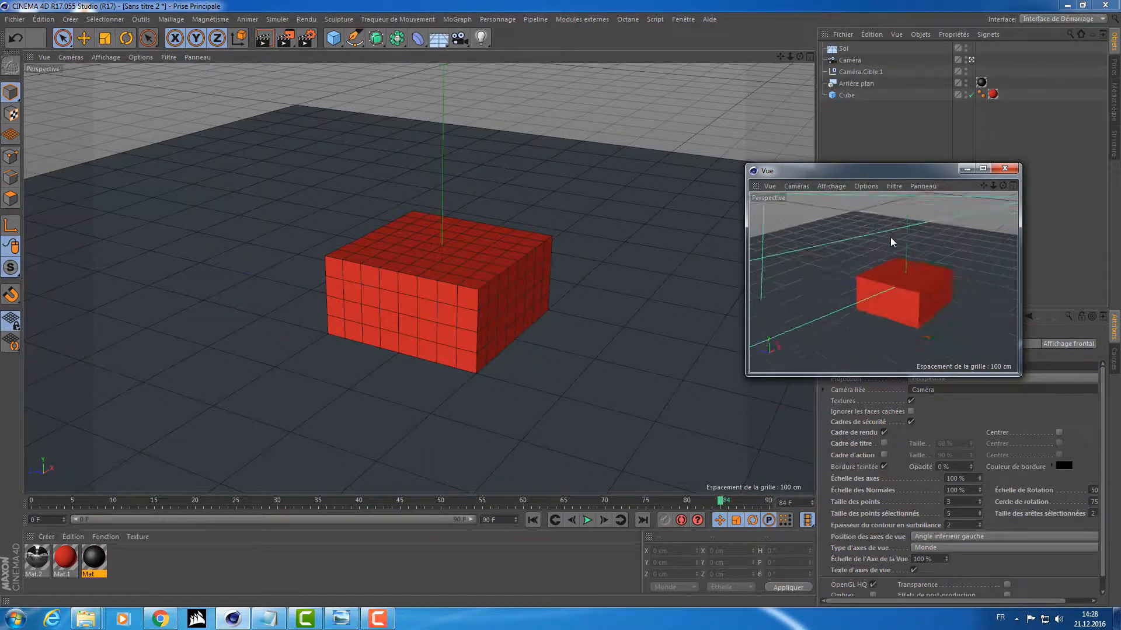
pyautogui.keyDown('alt'); pyautogui.moveTo(940, 296); pyautogui.dragTo(926, 286, button='middle'); pyautogui.keyUp('alt')
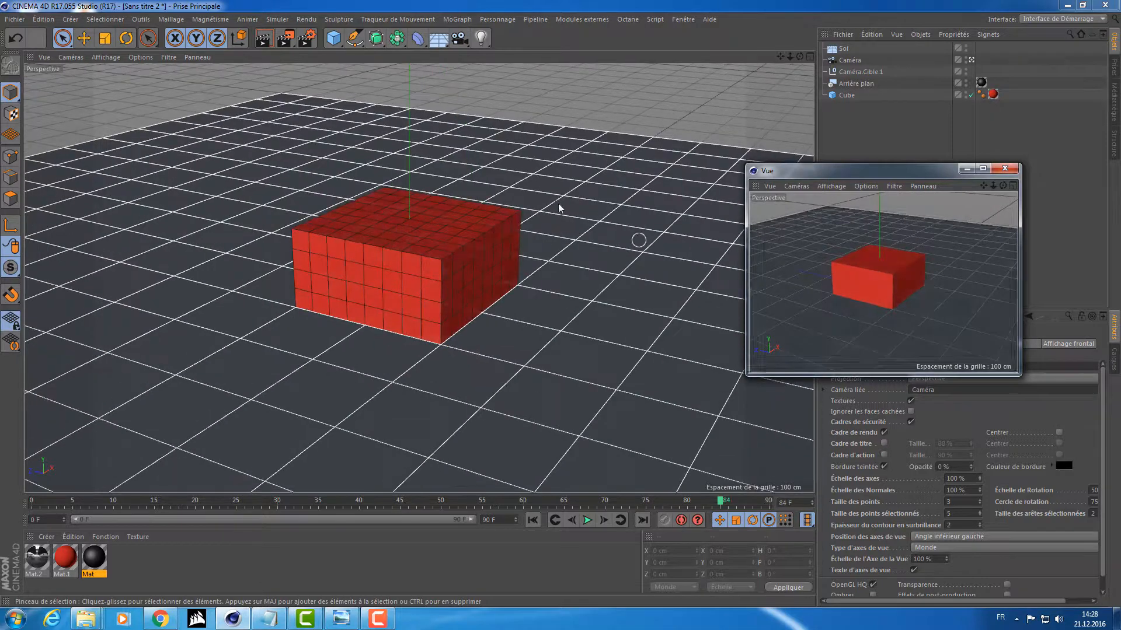
# Turn on the interactive render region in the floating view and stretch it to fill that whole view
pyautogui.click(285, 40)
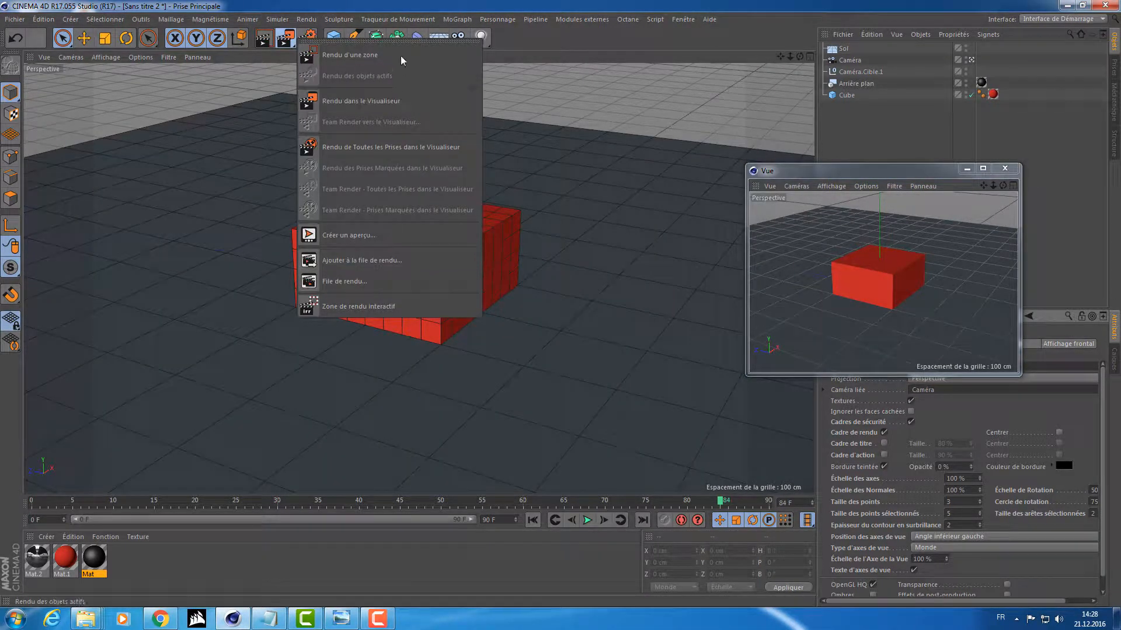
pyautogui.click(362, 307)
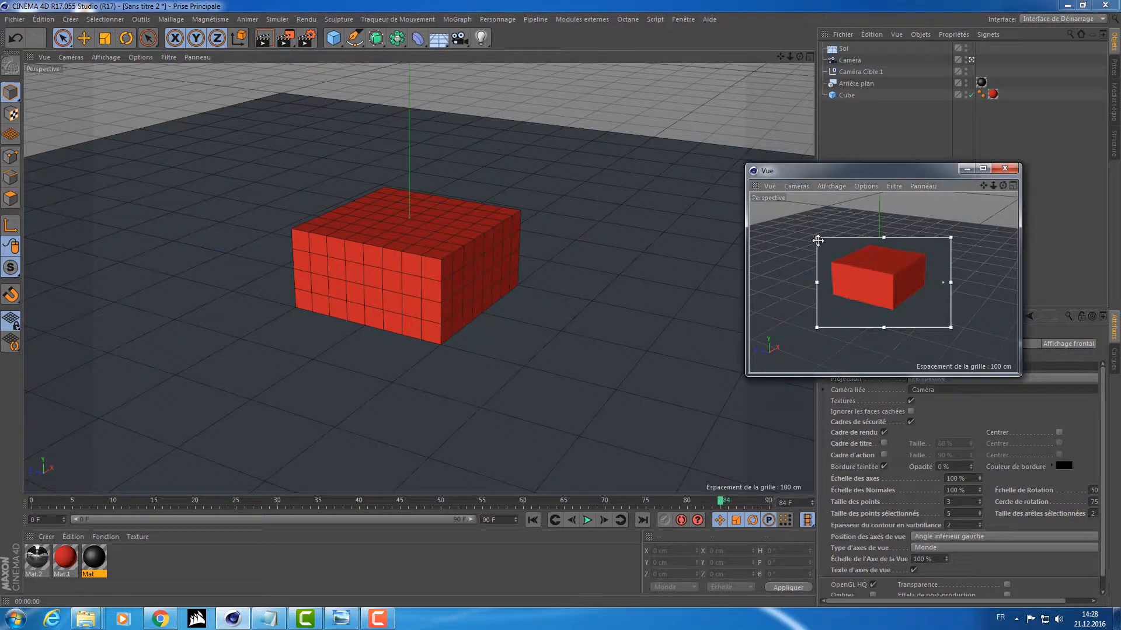
pyautogui.moveTo(818, 241); pyautogui.dragTo(752, 192)
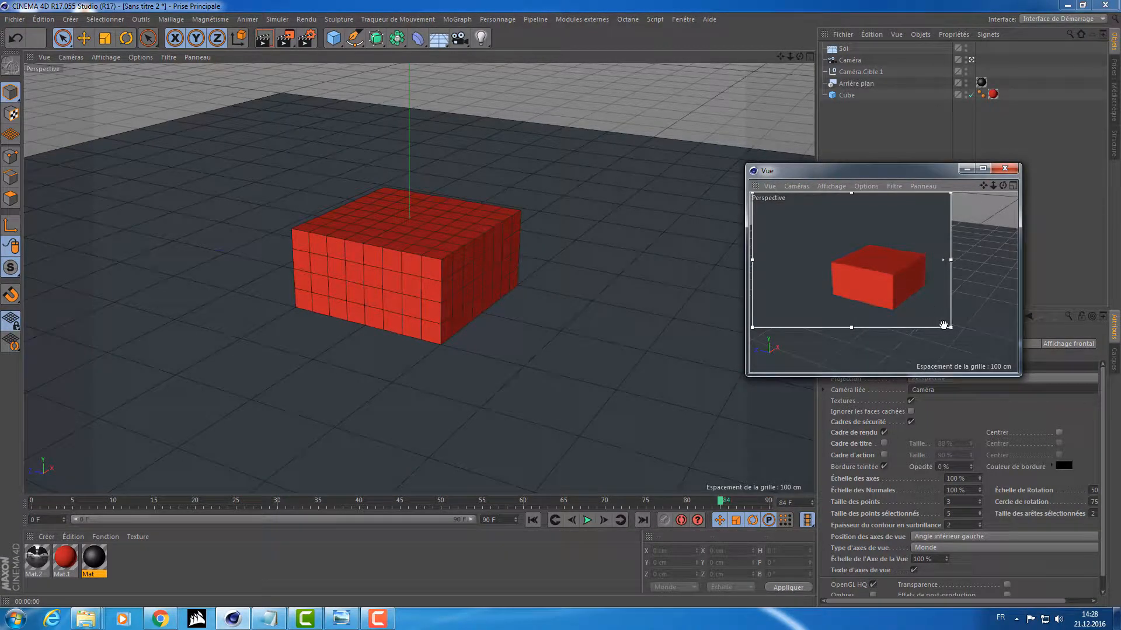
pyautogui.moveTo(950, 331); pyautogui.dragTo(1016, 372)
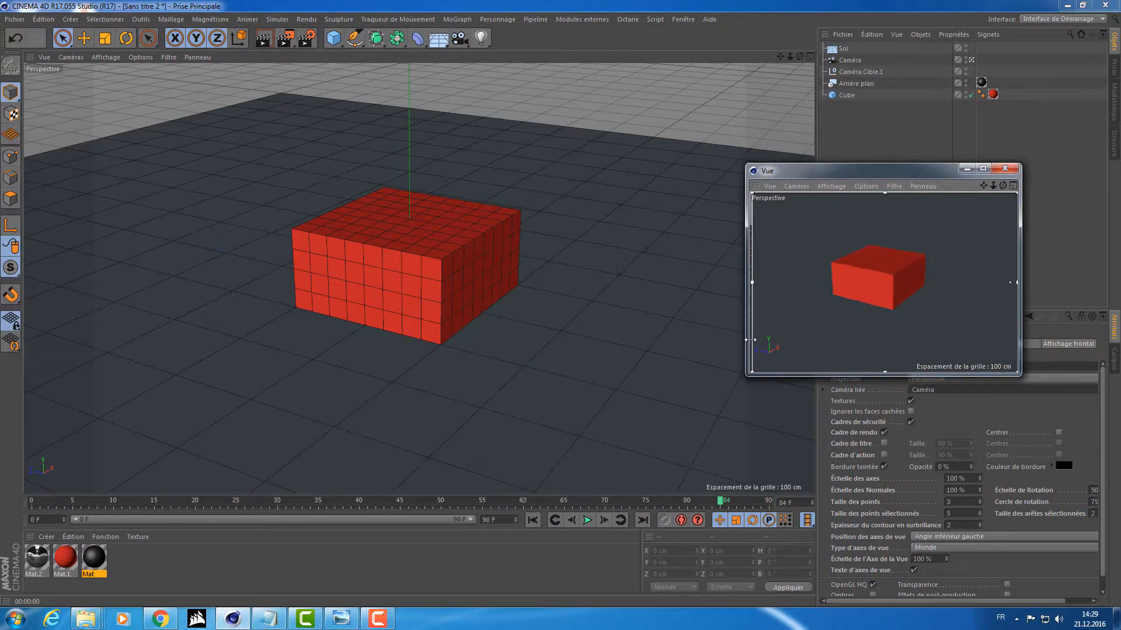
# Preview the cube from several angles in the interactive render region and raise the region's render quality
pyautogui.keyDown('alt'); pyautogui.moveTo(542, 237); pyautogui.dragTo(572, 237); pyautogui.keyUp('alt')
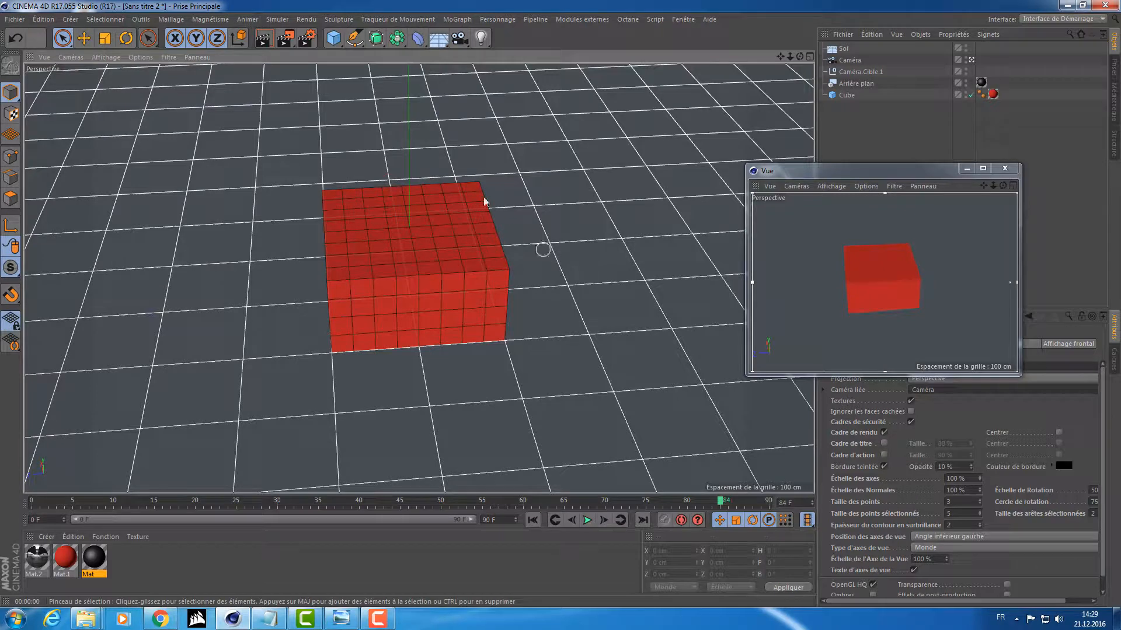
pyautogui.keyDown('alt'); pyautogui.moveTo(484, 201); pyautogui.dragTo(587, 200); pyautogui.keyUp('alt')
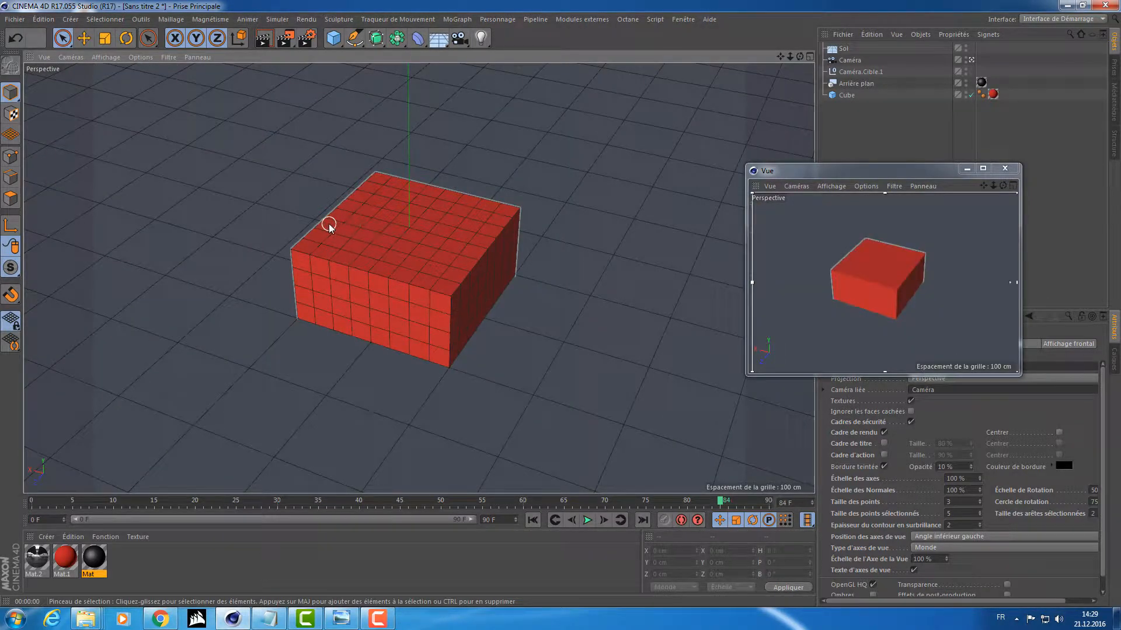
pyautogui.keyDown('alt'); pyautogui.moveTo(328, 227); pyautogui.dragTo(408, 220); pyautogui.keyUp('alt')
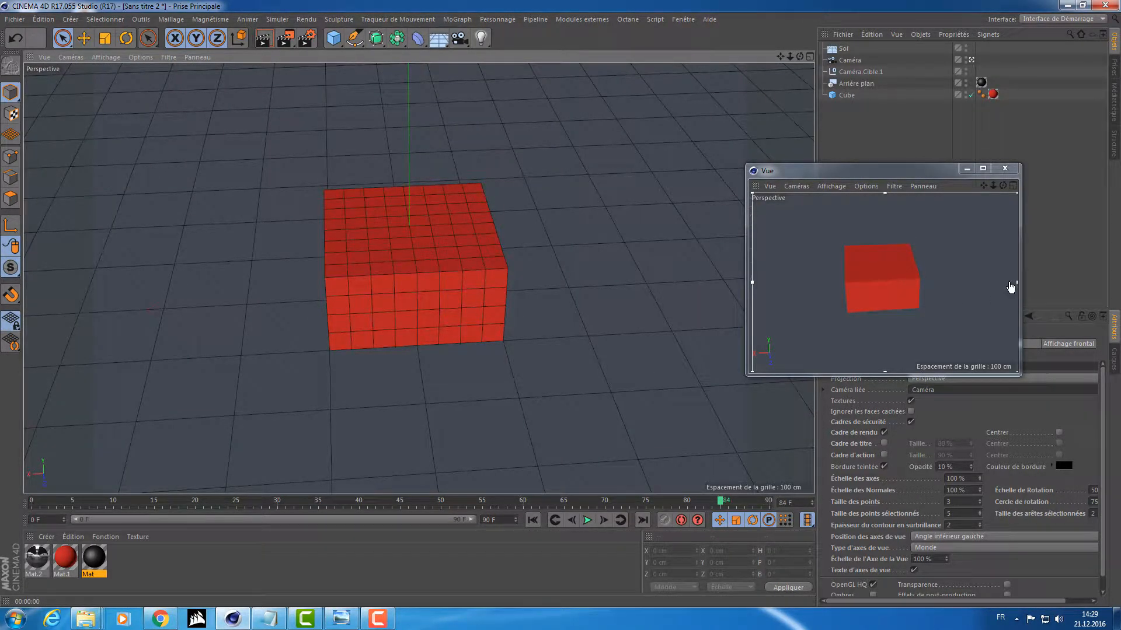
pyautogui.click(1010, 286)
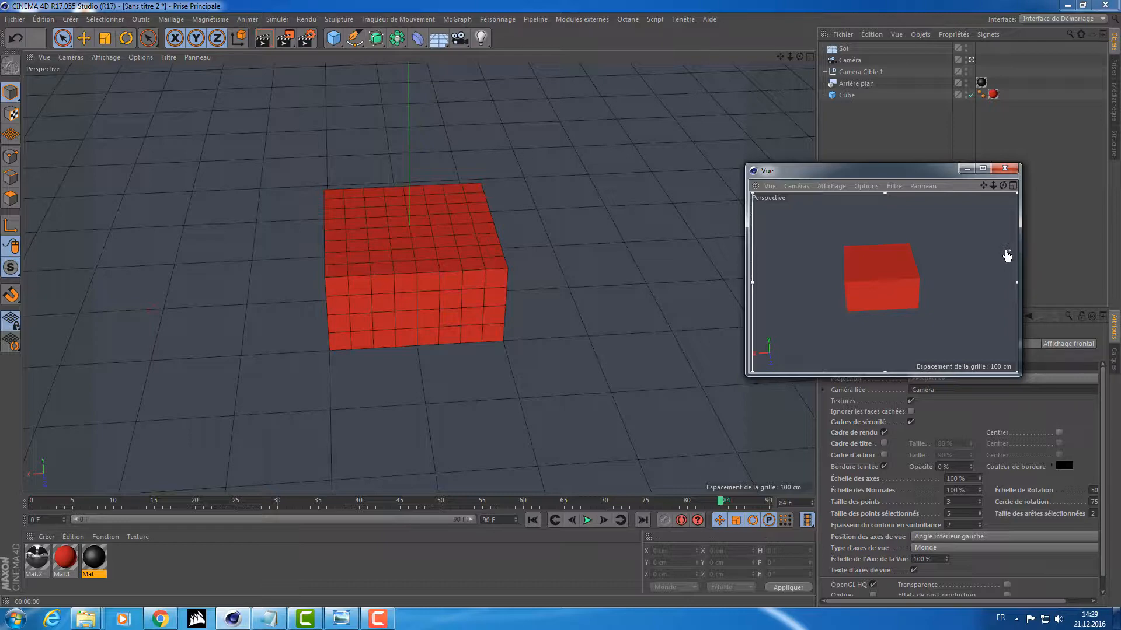
pyautogui.keyDown('alt'); pyautogui.moveTo(493, 230); pyautogui.dragTo(480, 193); pyautogui.keyUp('alt')
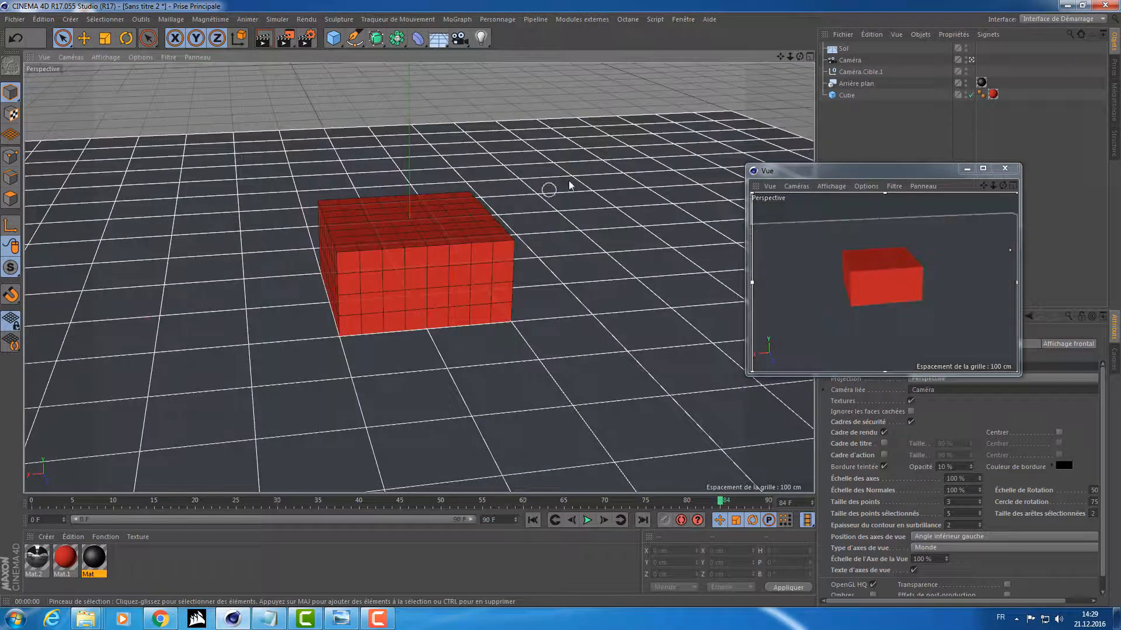
pyautogui.keyDown('alt'); pyautogui.moveTo(570, 185); pyautogui.dragTo(499, 178, button='right'); pyautogui.keyUp('alt')
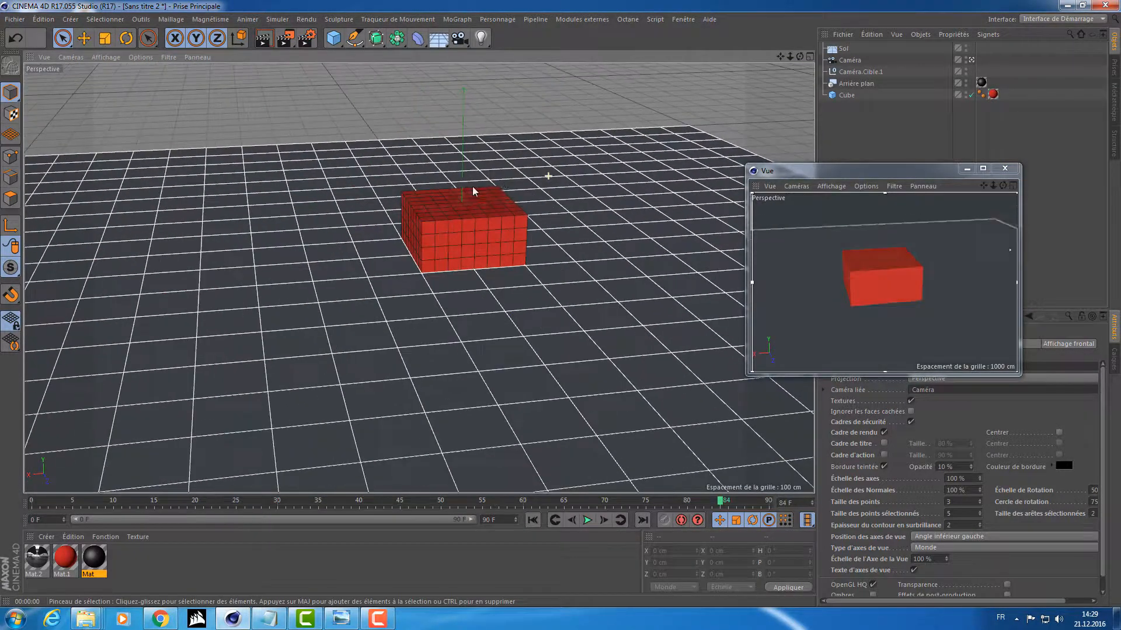
# Delete the Arrière plan background object and the Caméra.Cible.1 target from the scene
pyautogui.click(848, 85)
pyautogui.press('Delete')
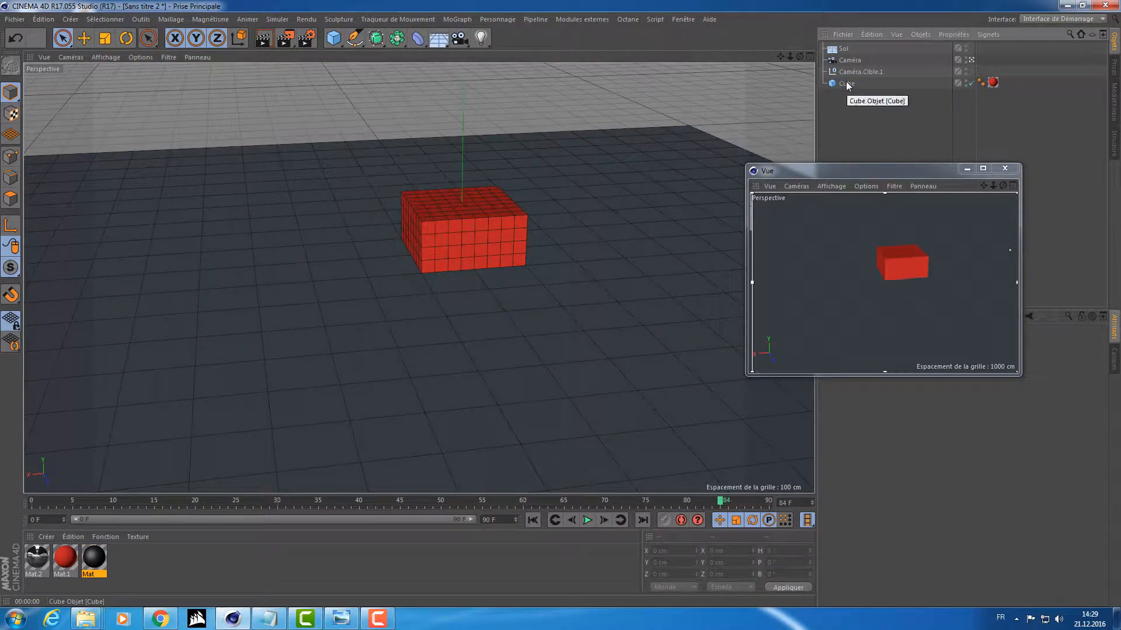
pyautogui.click(862, 62)
pyautogui.click(858, 72)
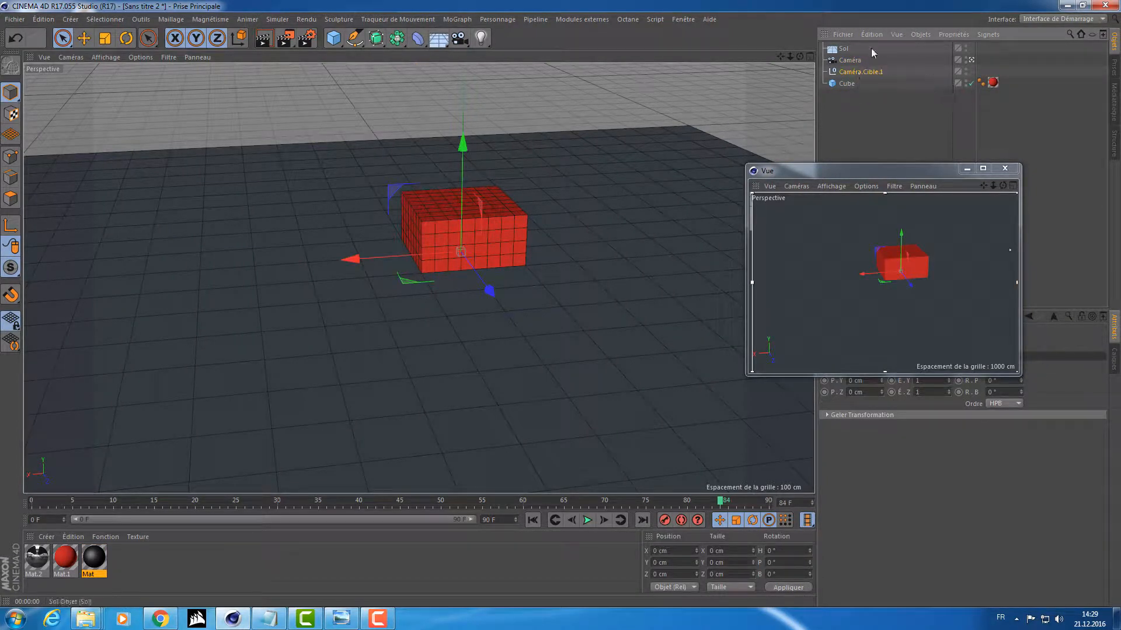
pyautogui.press('Delete')
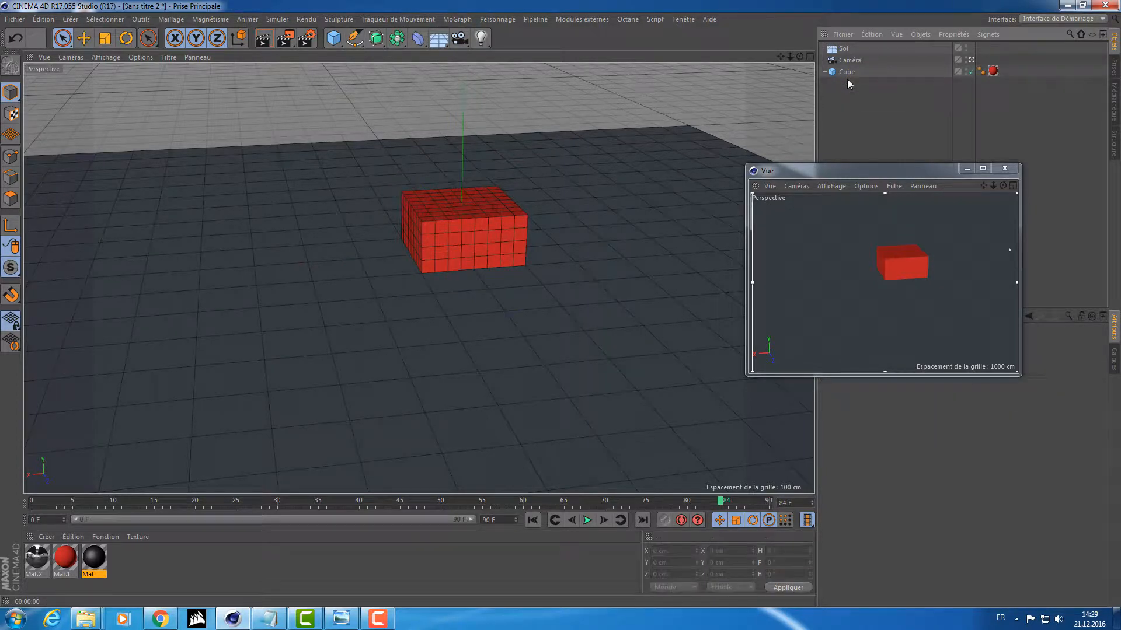
# Apply the black material Mat to the Sol floor object
pyautogui.click(843, 49)
pyautogui.click(146, 562)
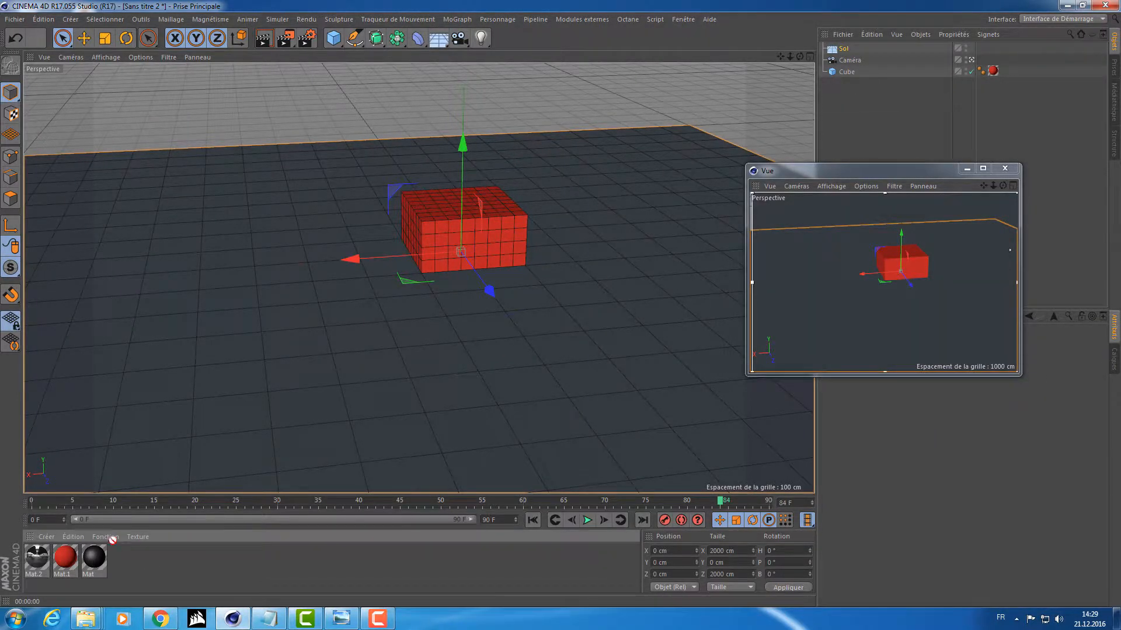
pyautogui.moveTo(113, 540); pyautogui.dragTo(844, 49)
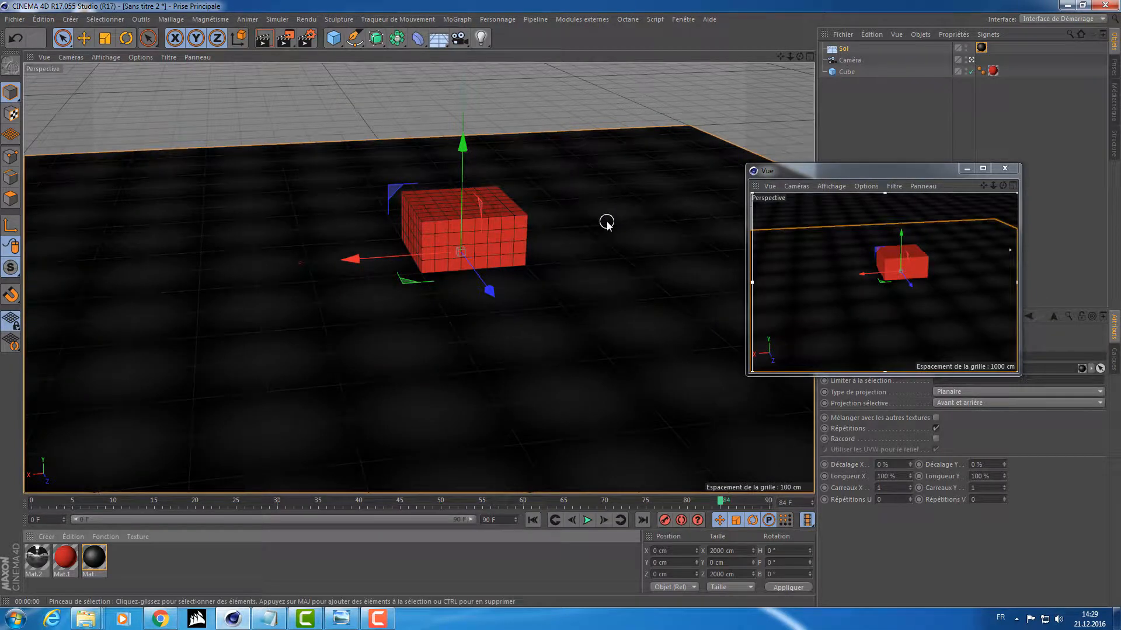
# Delete the Sol floor object carrying the black material, keeping the camera and the cube
pyautogui.keyDown('alt'); pyautogui.moveTo(621, 166); pyautogui.dragTo(617, 172); pyautogui.keyUp('alt')
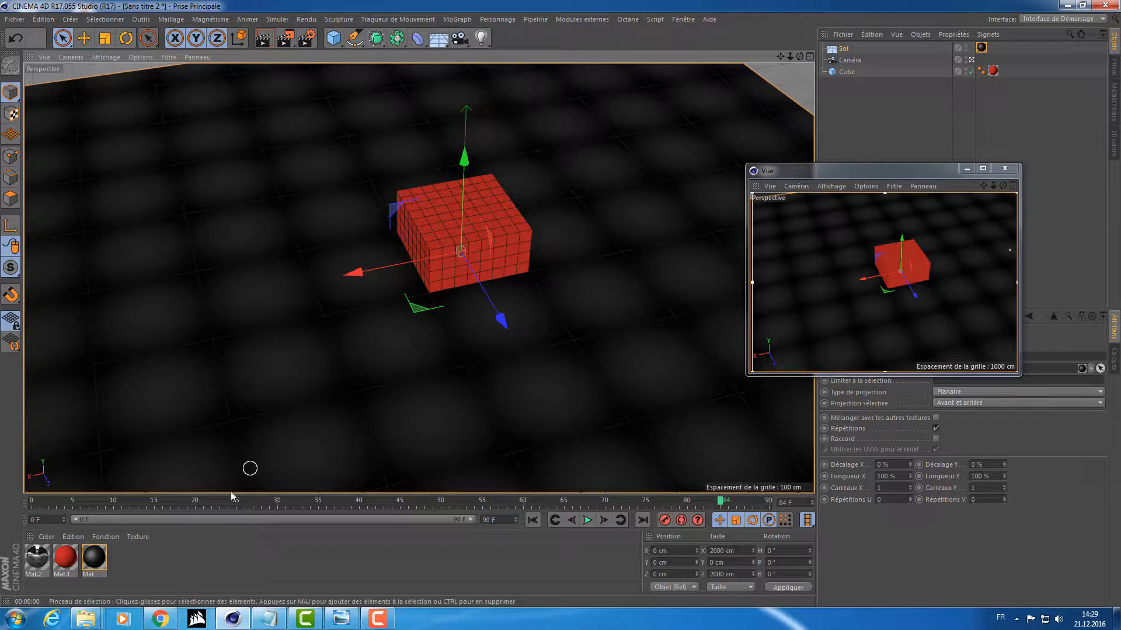
pyautogui.click(93, 560)
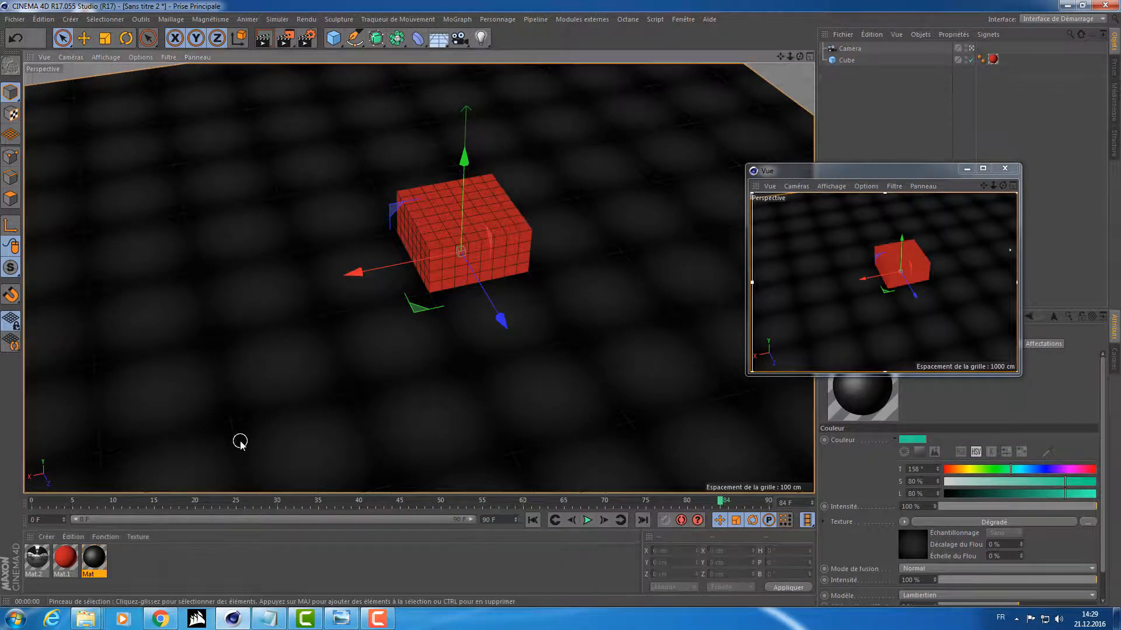
pyautogui.press('Delete')
# Create a new default light grey material and apply it to a newly added floor under the cube
pyautogui.doubleClick(154, 563)
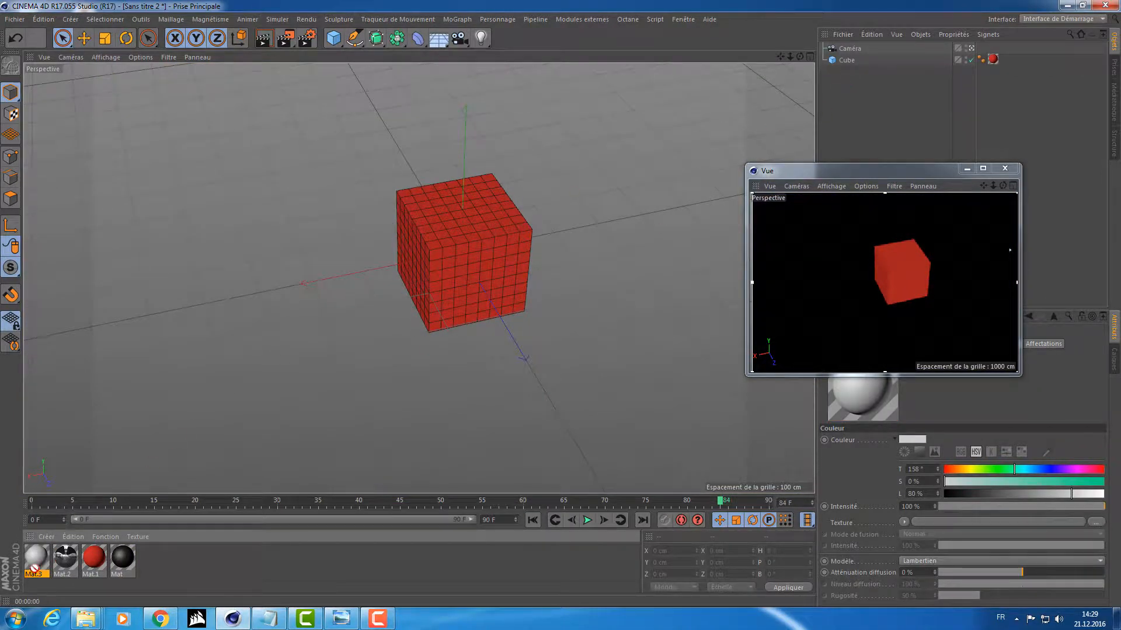
pyautogui.click(438, 38)
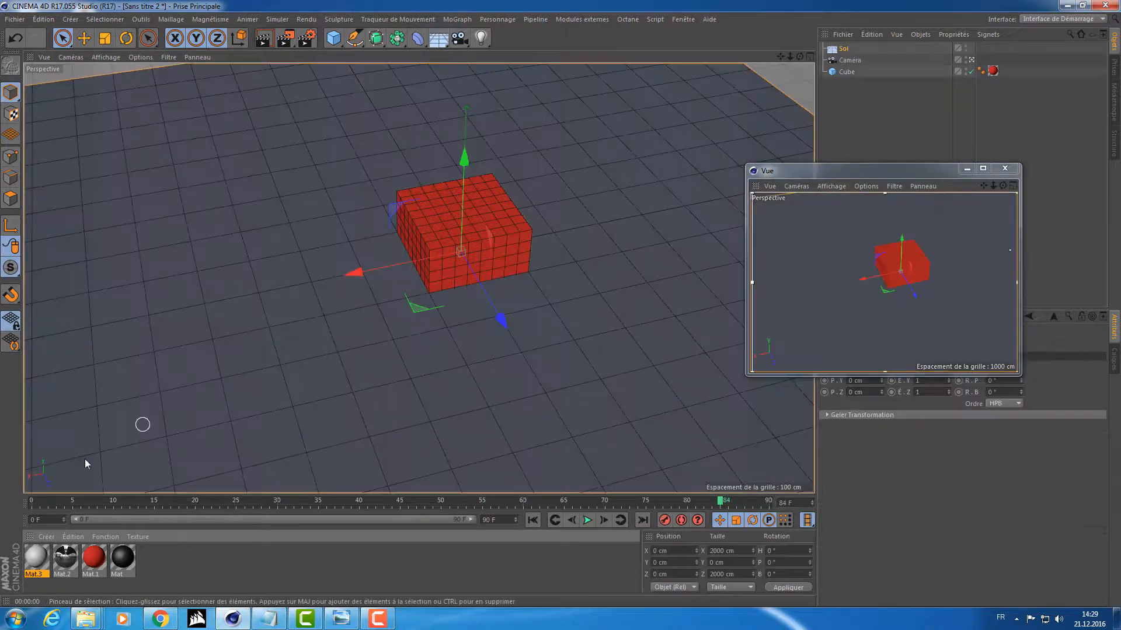
pyautogui.moveTo(35, 558); pyautogui.dragTo(220, 243)
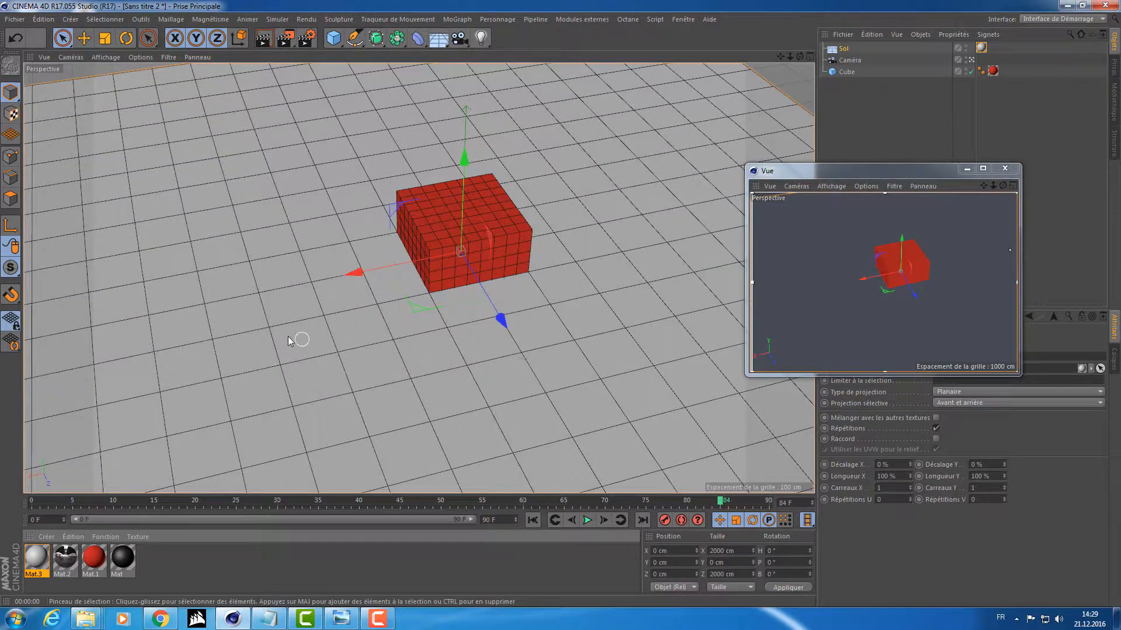
pyautogui.keyDown('alt'); pyautogui.moveTo(305, 295); pyautogui.dragTo(297, 245); pyautogui.keyUp('alt')
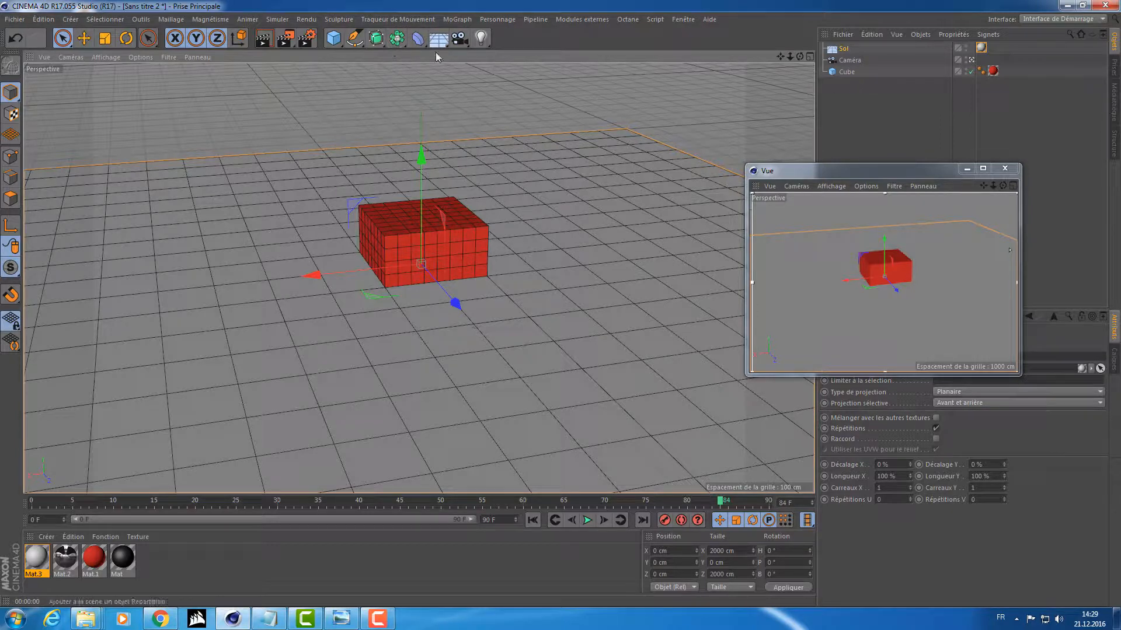
# Add a standard light object to the cube and floor scene at its default position
pyautogui.click(482, 38)
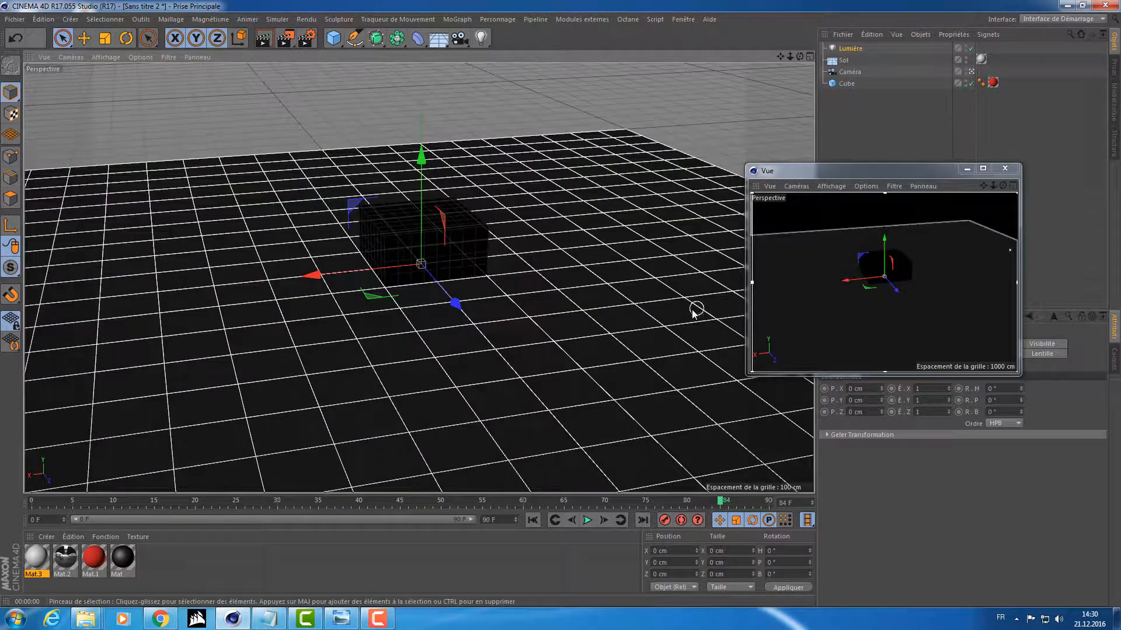
pyautogui.keyDown('alt'); pyautogui.moveTo(692, 312); pyautogui.dragTo(576, 283); pyautogui.keyUp('alt')
pyautogui.keyDown('alt'); pyautogui.moveTo(590, 204); pyautogui.dragTo(266, 238); pyautogui.keyUp('alt')
pyautogui.keyDown('alt'); pyautogui.moveTo(266, 238); pyautogui.dragTo(253, 251, button='right'); pyautogui.keyUp('alt')
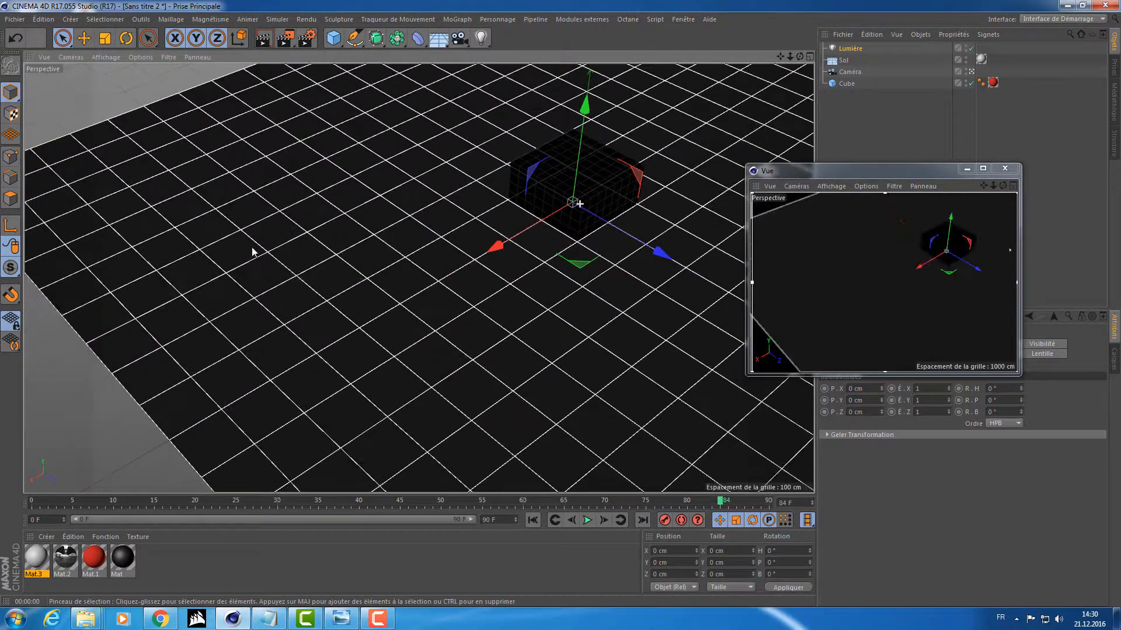
# Move the light above and in front of the cube, to about X 288, Y 427, Z 304 cm
pyautogui.keyDown('alt'); pyautogui.moveTo(444, 250); pyautogui.dragTo(388, 218); pyautogui.keyUp('alt')
pyautogui.keyDown('alt'); pyautogui.moveTo(561, 227); pyautogui.dragTo(417, 241, button='middle'); pyautogui.keyUp('alt')
pyautogui.keyDown('alt'); pyautogui.moveTo(514, 271); pyautogui.dragTo(497, 230); pyautogui.keyUp('alt')
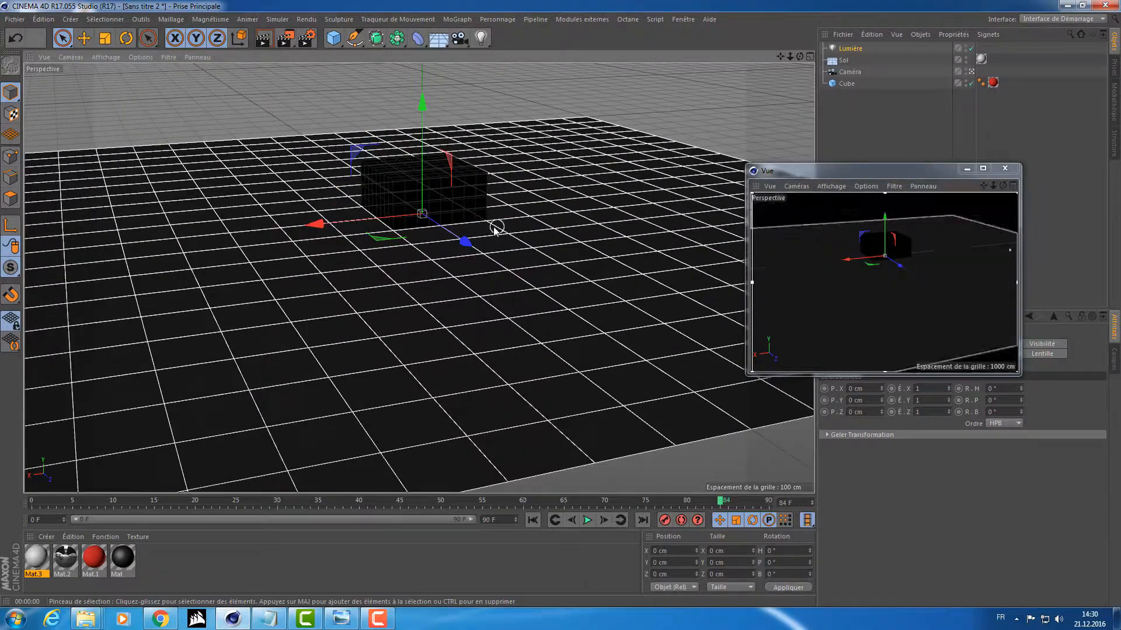
pyautogui.keyDown('alt'); pyautogui.moveTo(498, 230); pyautogui.dragTo(435, 242, button='right'); pyautogui.keyUp('alt')
pyautogui.keyDown('alt'); pyautogui.moveTo(434, 243); pyautogui.dragTo(479, 287, button='middle'); pyautogui.keyUp('alt')
pyautogui.moveTo(406, 202); pyautogui.dragTo(277, 53)
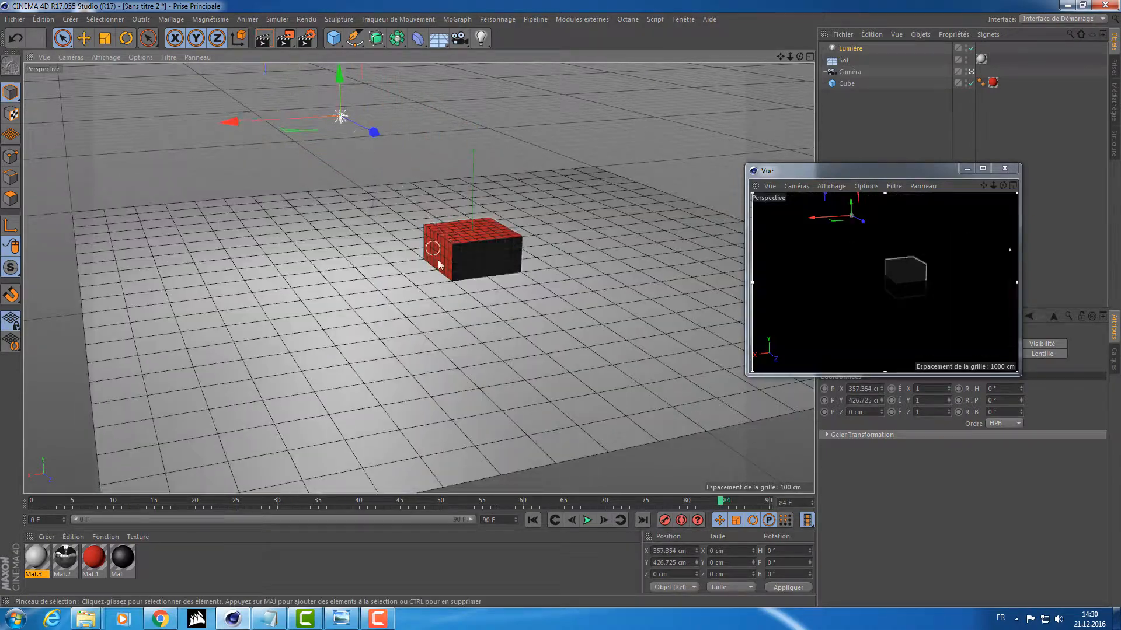
pyautogui.keyDown('alt'); pyautogui.moveTo(435, 251); pyautogui.dragTo(475, 292); pyautogui.keyUp('alt')
pyautogui.moveTo(333, 190); pyautogui.dragTo(537, 331)
pyautogui.click(393, 201)
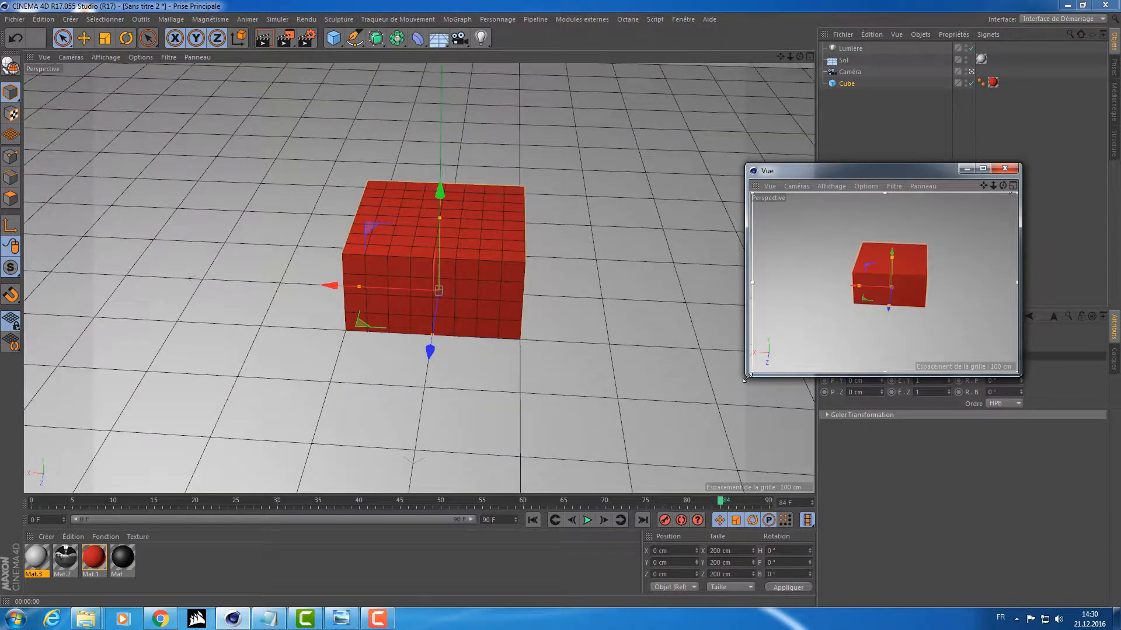
# Enlarge and reposition the floating render preview window, turning the view toward the cube's unlit side
pyautogui.moveTo(745, 378); pyautogui.dragTo(606, 489)
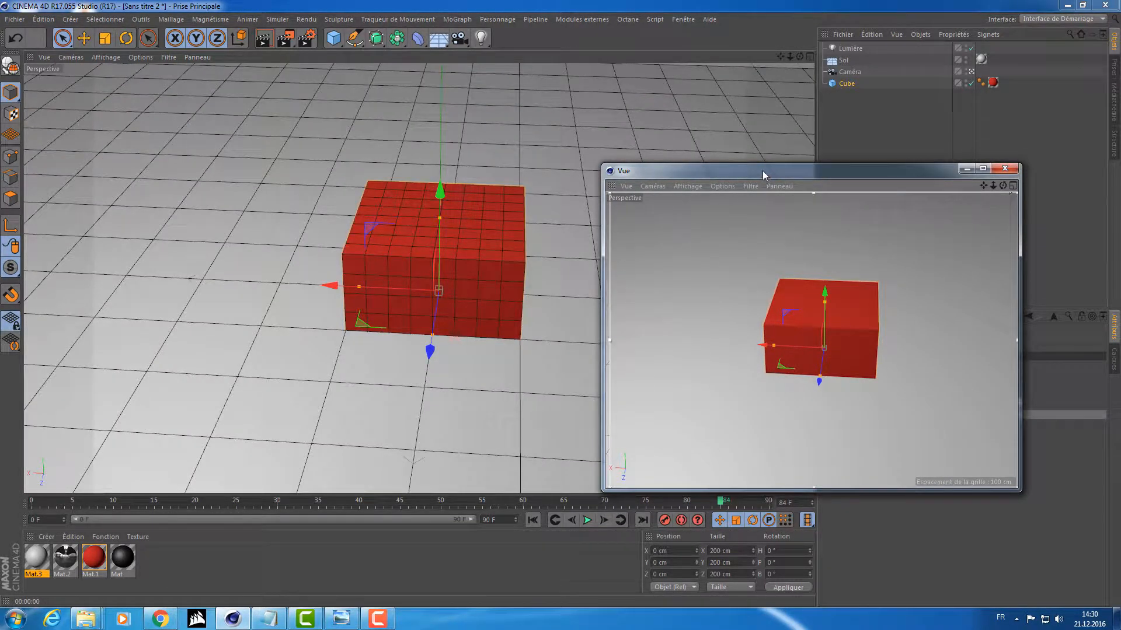
pyautogui.moveTo(763, 175); pyautogui.dragTo(384, 62)
pyautogui.moveTo(641, 379); pyautogui.dragTo(867, 488)
pyautogui.keyDown('alt'); pyautogui.moveTo(640, 287); pyautogui.dragTo(453, 313); pyautogui.keyUp('alt')
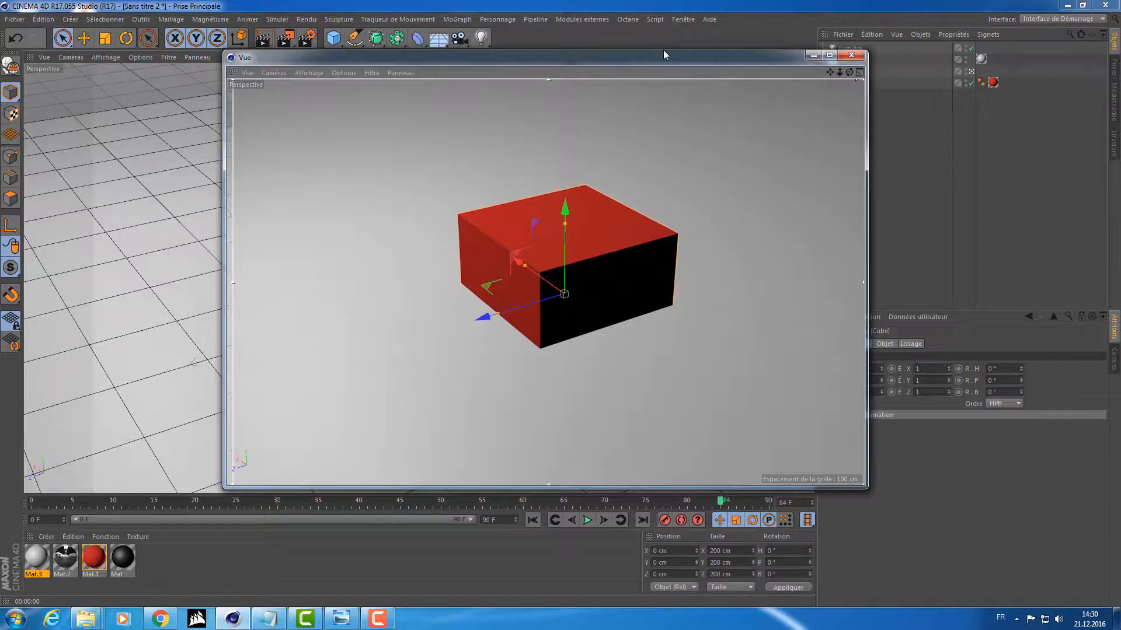
pyautogui.moveTo(664, 54); pyautogui.dragTo(510, 140)
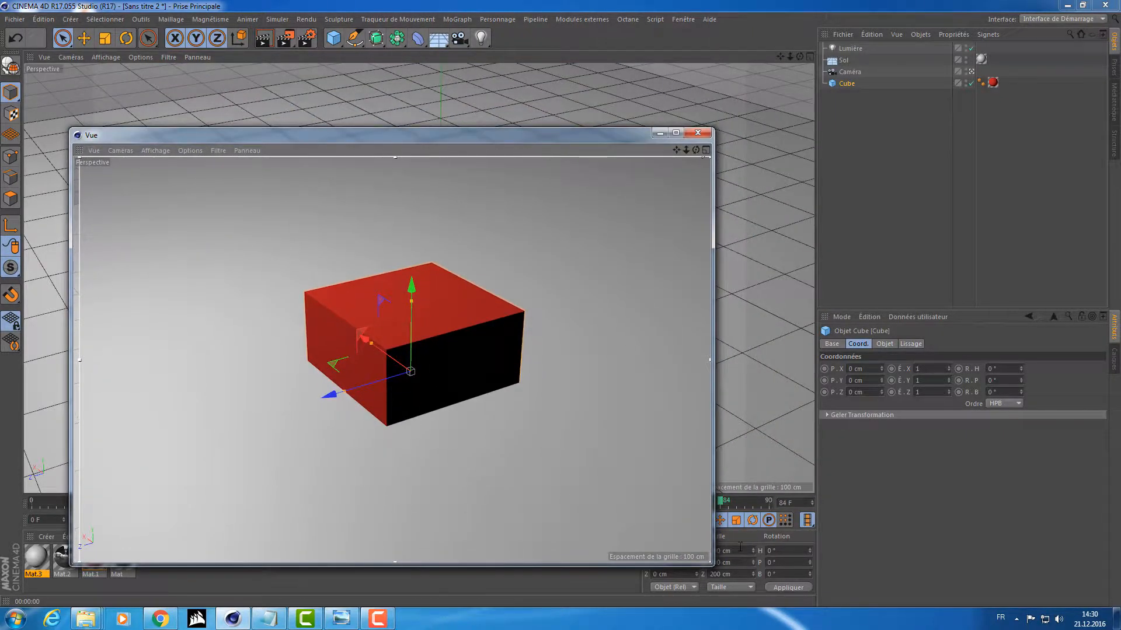
pyautogui.moveTo(714, 571); pyautogui.dragTo(565, 484)
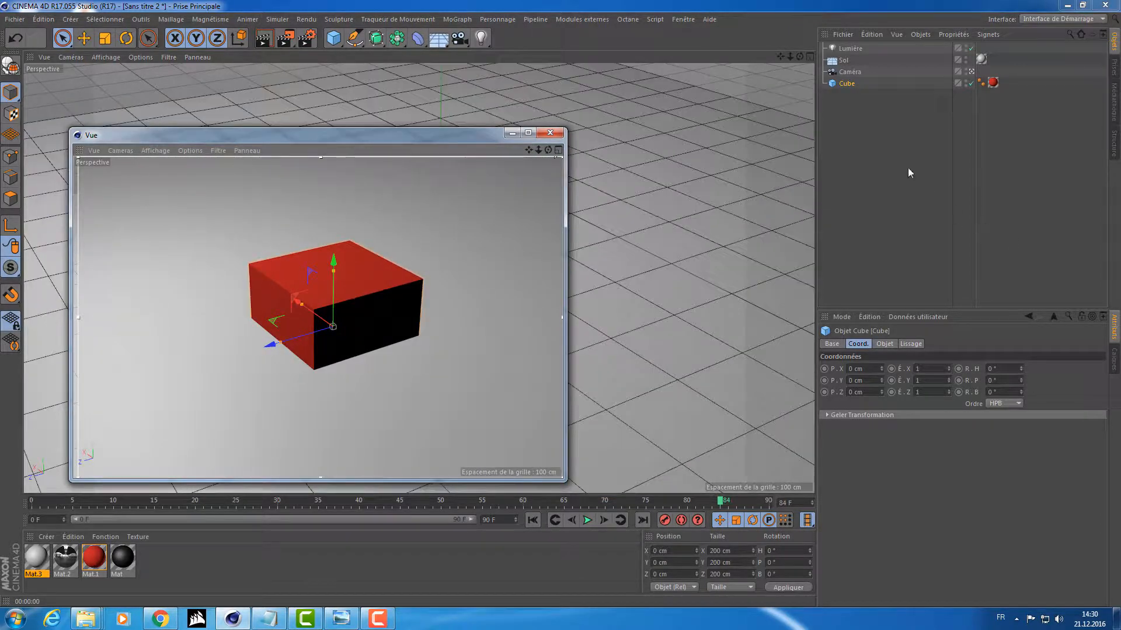
# Set the shadow type of the Lumière object to Masques d'Ombres (ombres douces)
pyautogui.click(832, 49)
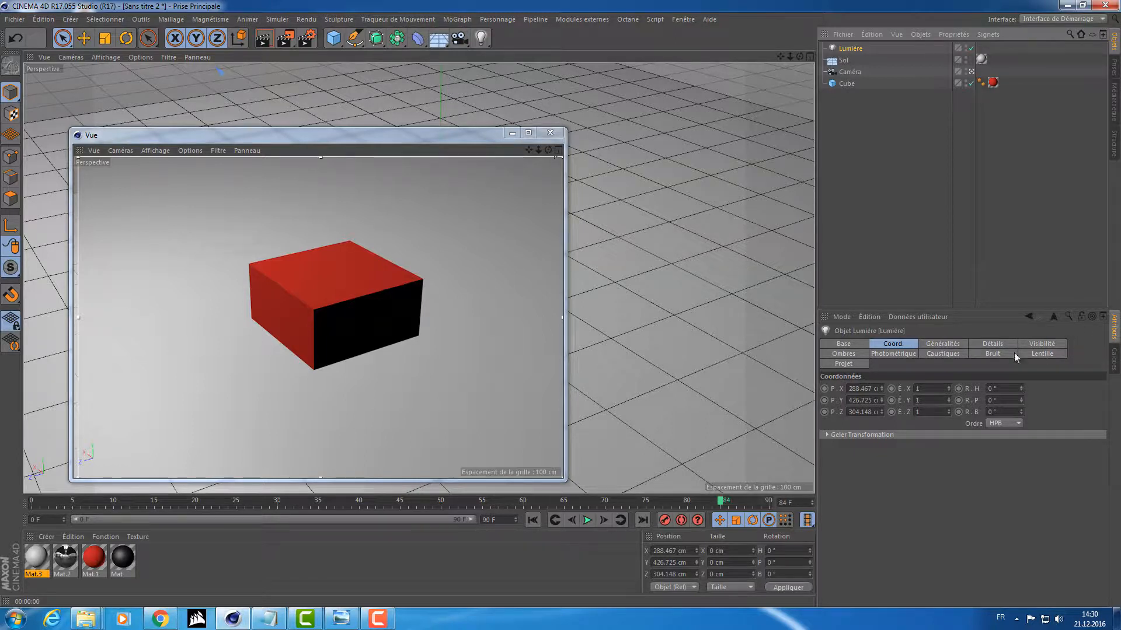
pyautogui.click(844, 355)
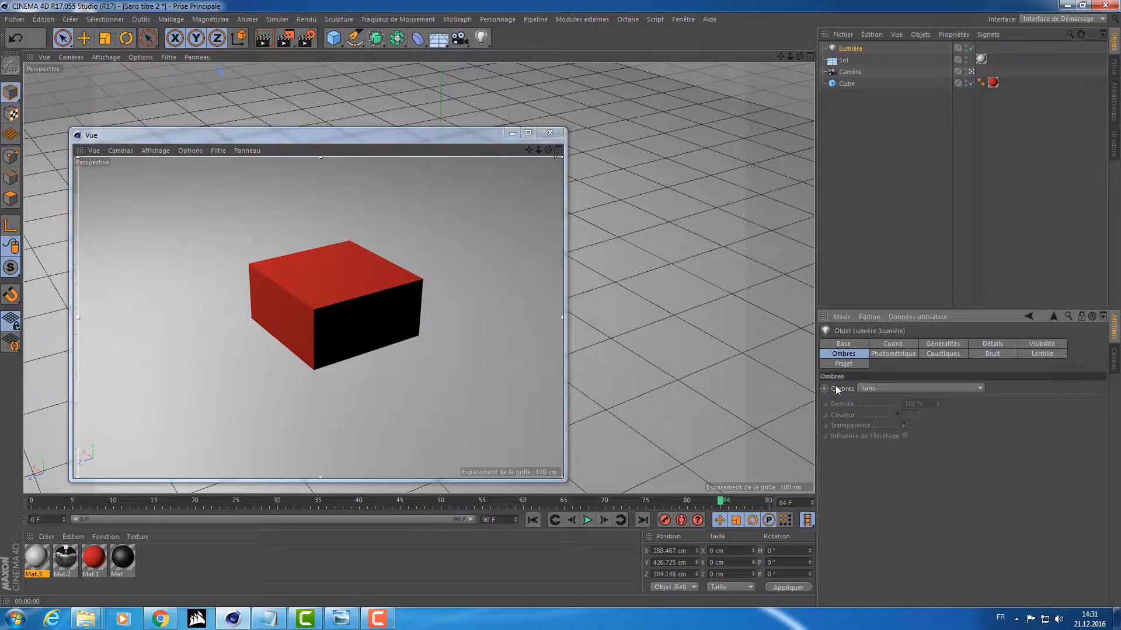
pyautogui.click(864, 388)
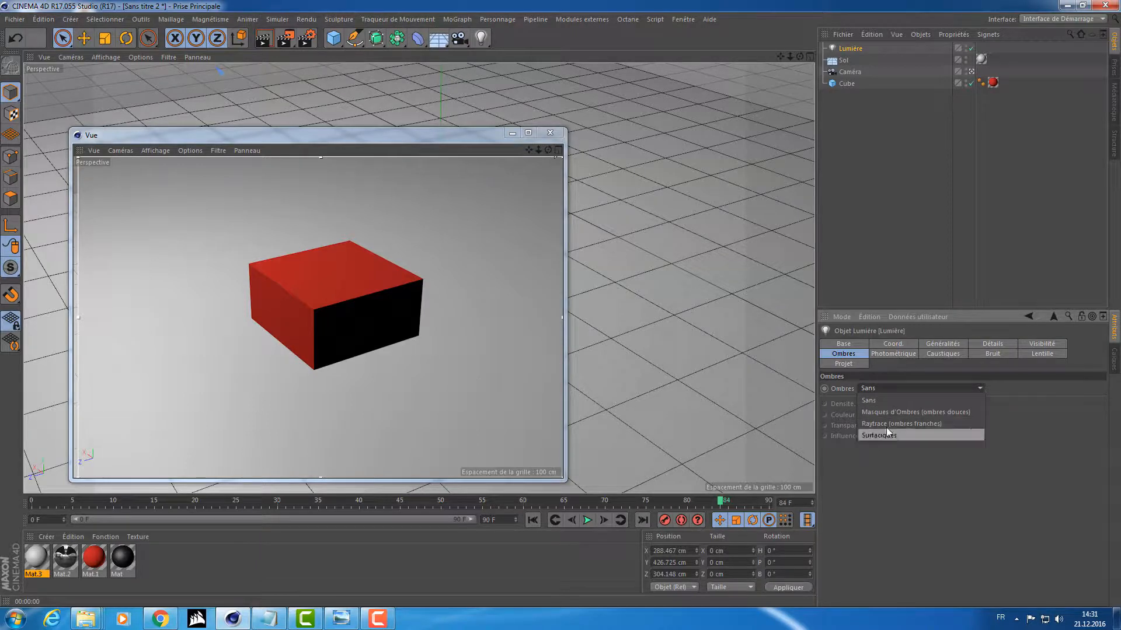
pyautogui.click(884, 412)
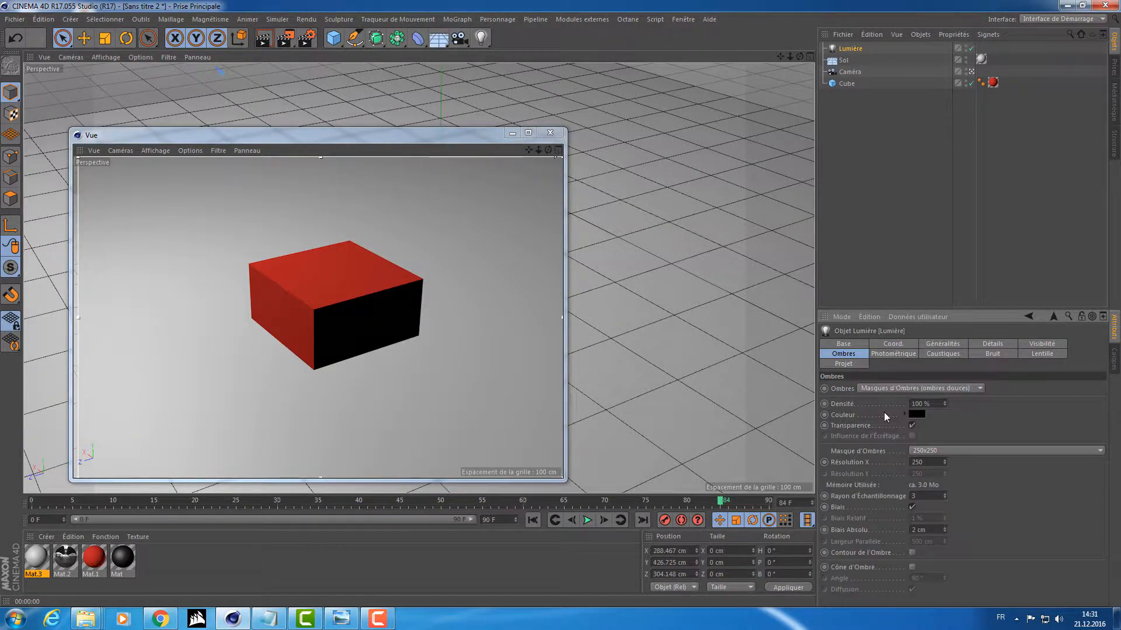
pyautogui.keyDown('alt'); pyautogui.moveTo(485, 350); pyautogui.dragTo(438, 350, button='middle'); pyautogui.keyUp('alt')
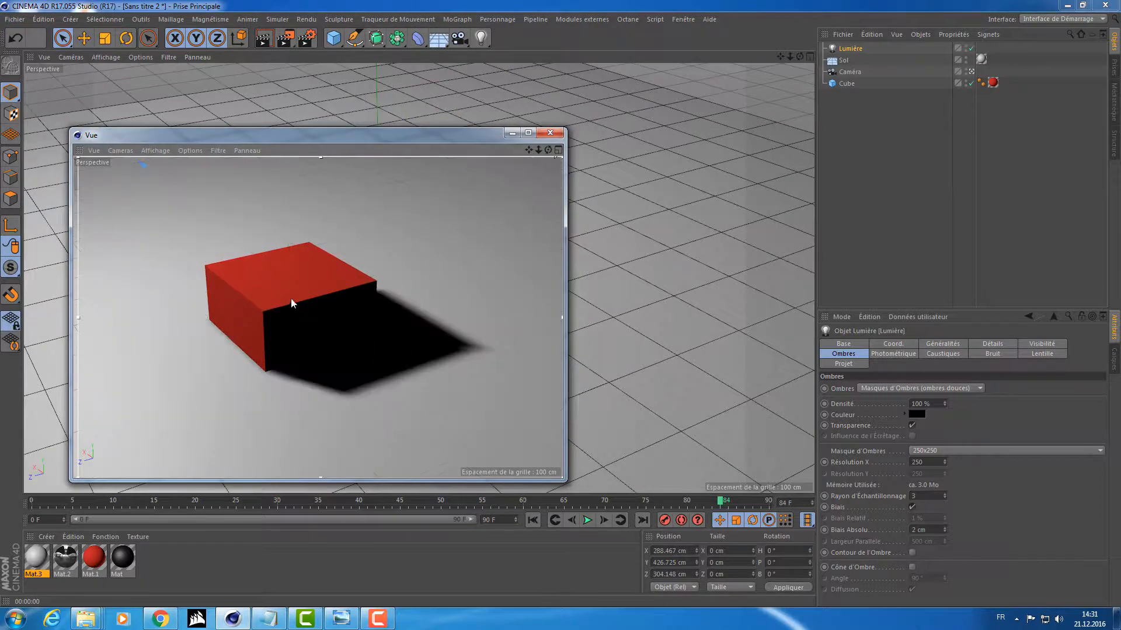
# Compare the light's Raytrace (ombres franches) and Surfaciques shadows in the preview, and return to Masques d'Ombres (ombres douces)
pyautogui.click(881, 387)
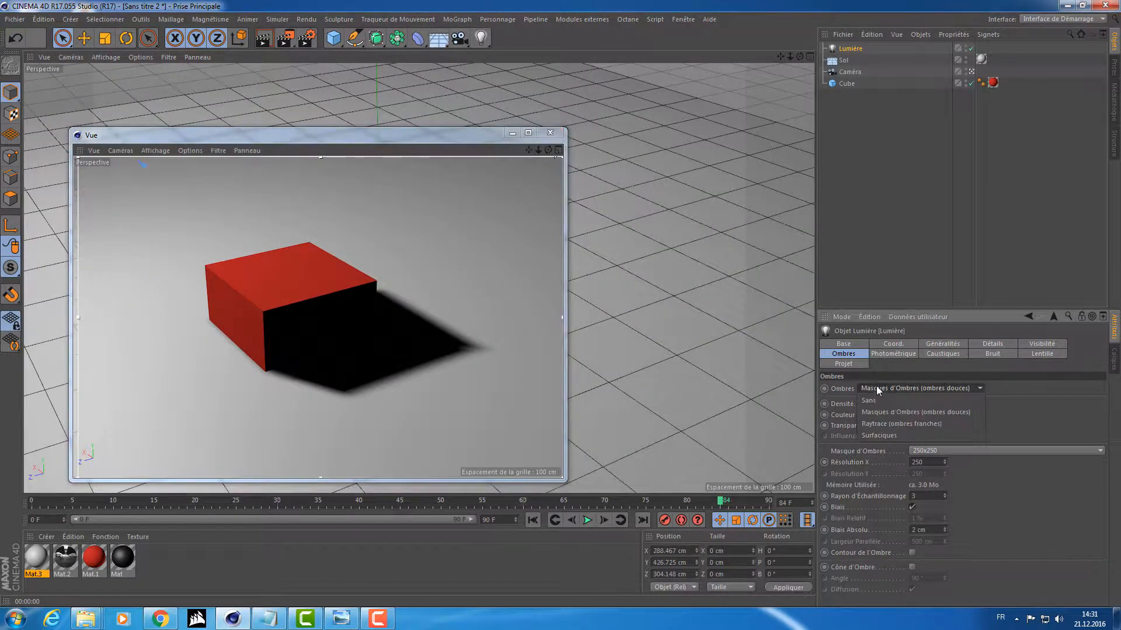
pyautogui.click(874, 425)
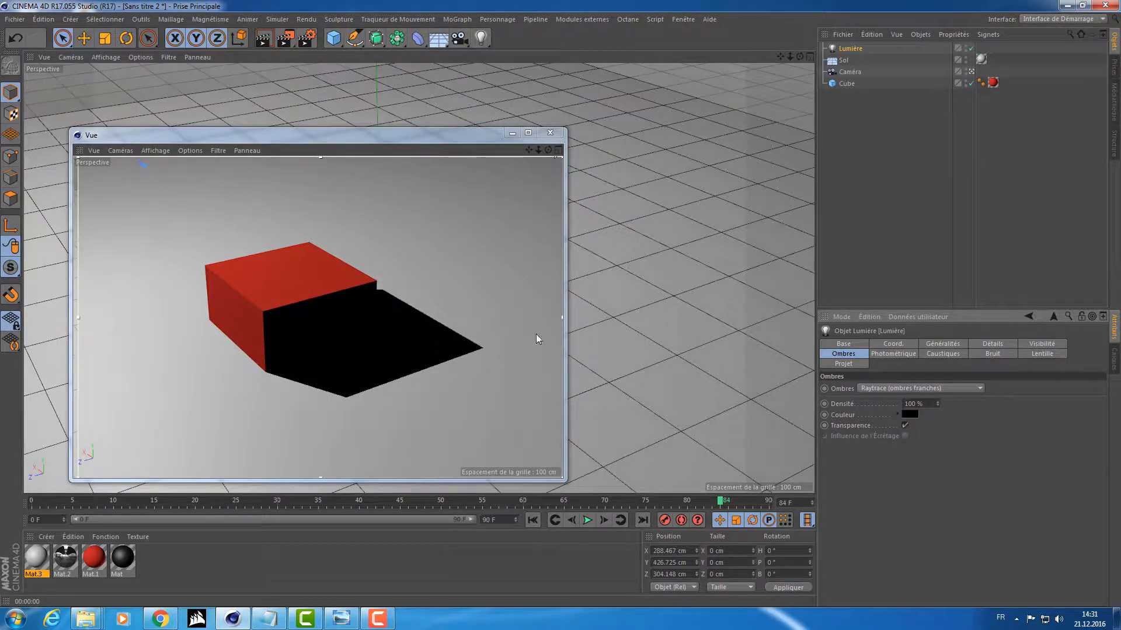
pyautogui.click(866, 387)
pyautogui.click(867, 432)
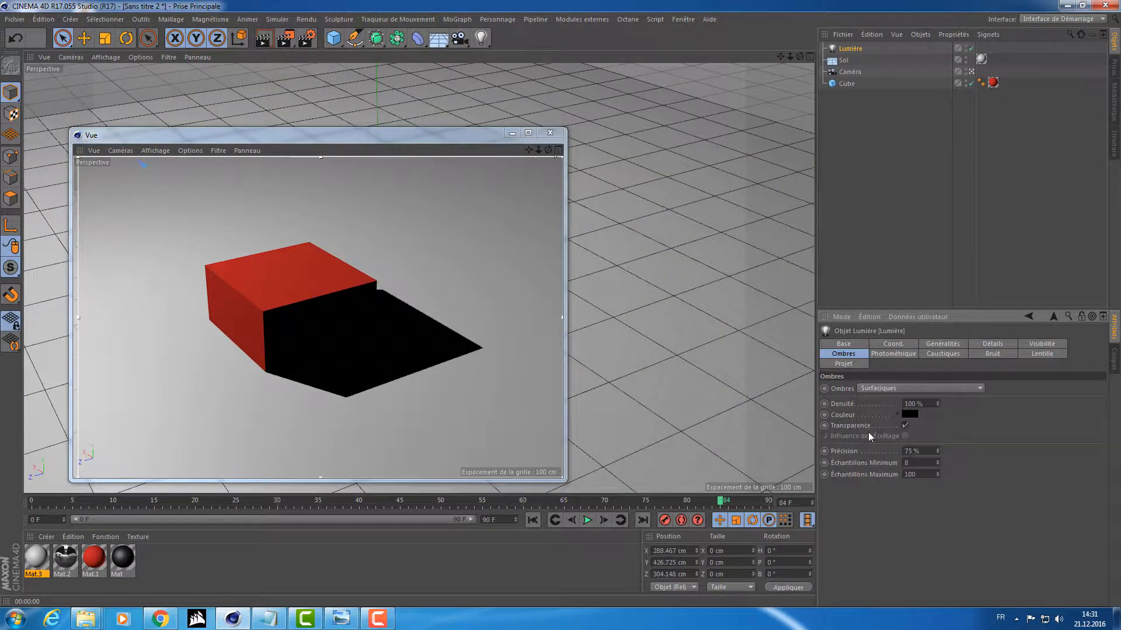
pyautogui.scroll(10, 409, 373)
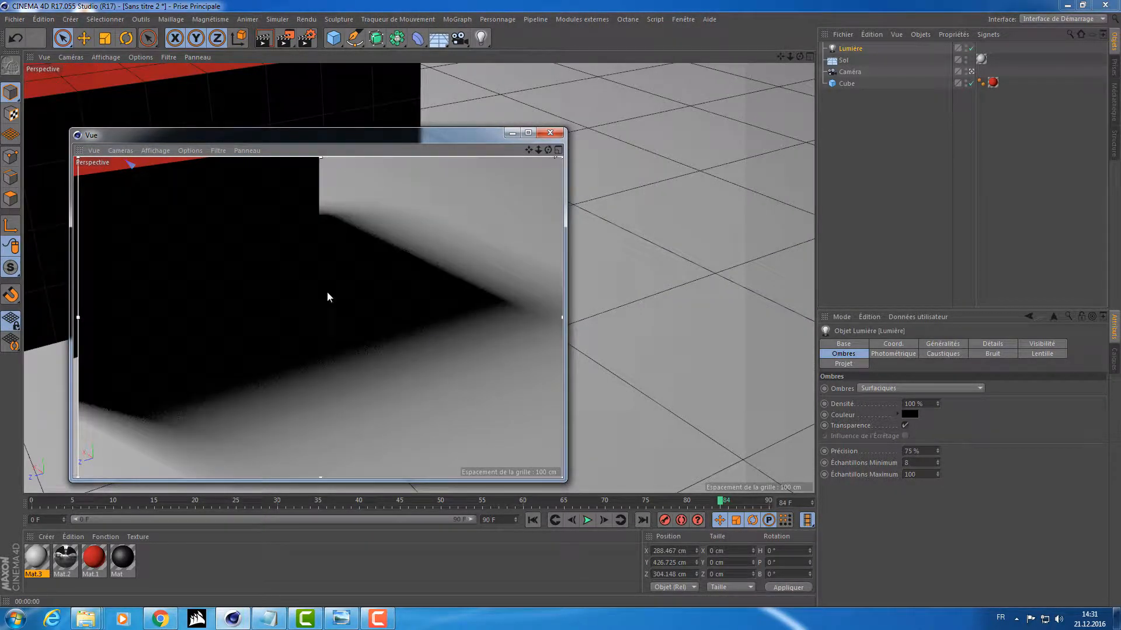
pyautogui.scroll(-8, 346, 325)
pyautogui.scroll(3, 350, 321)
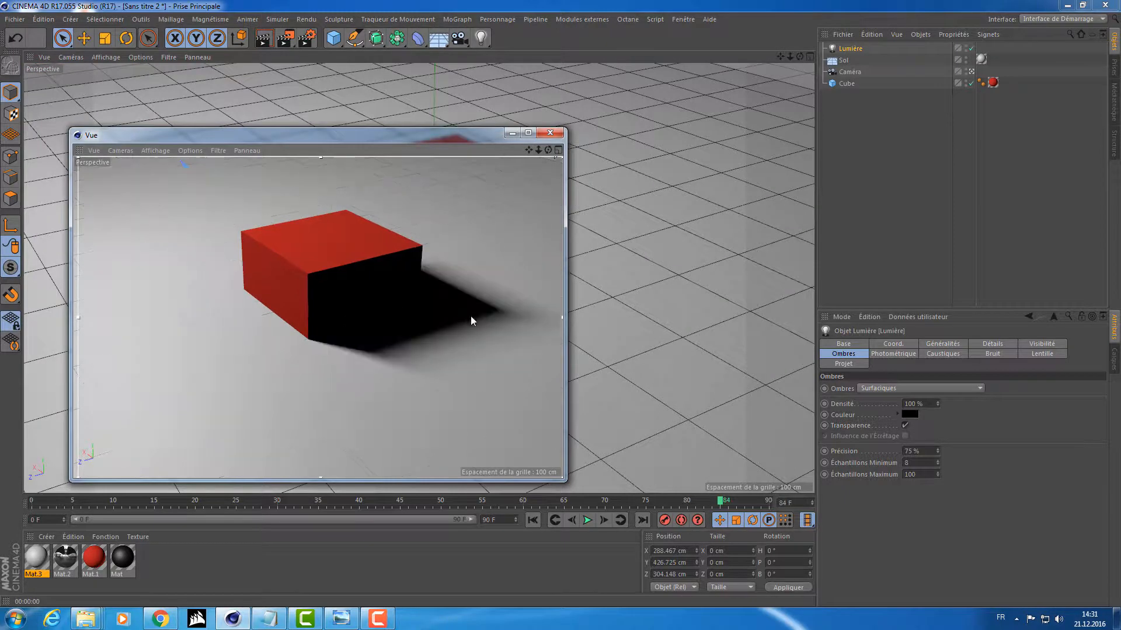
pyautogui.click(866, 389)
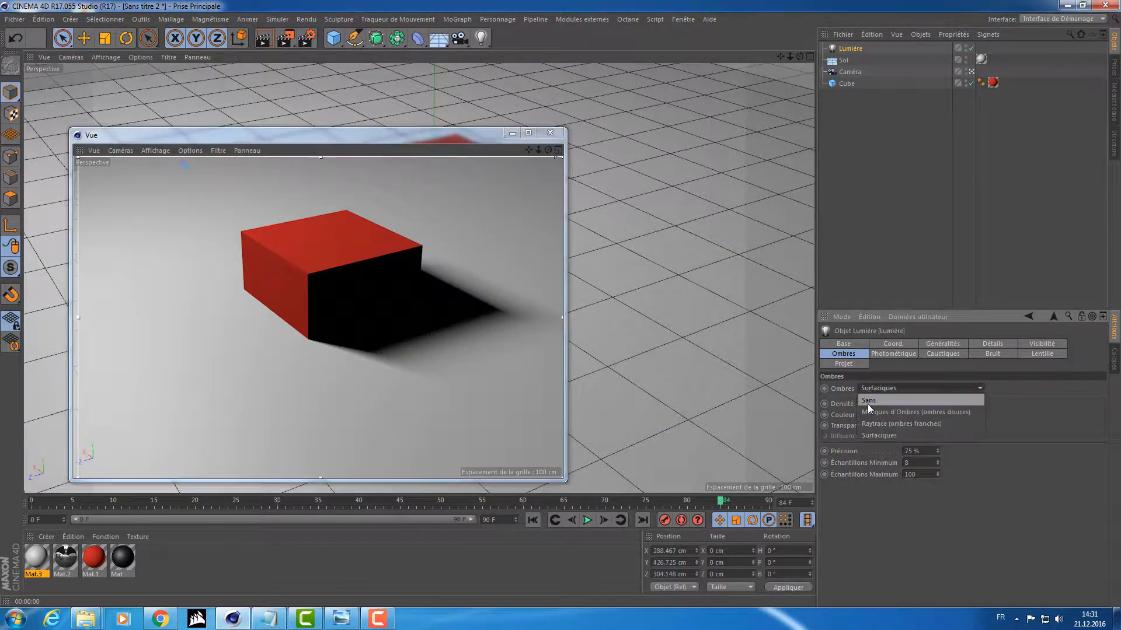
pyautogui.click(868, 413)
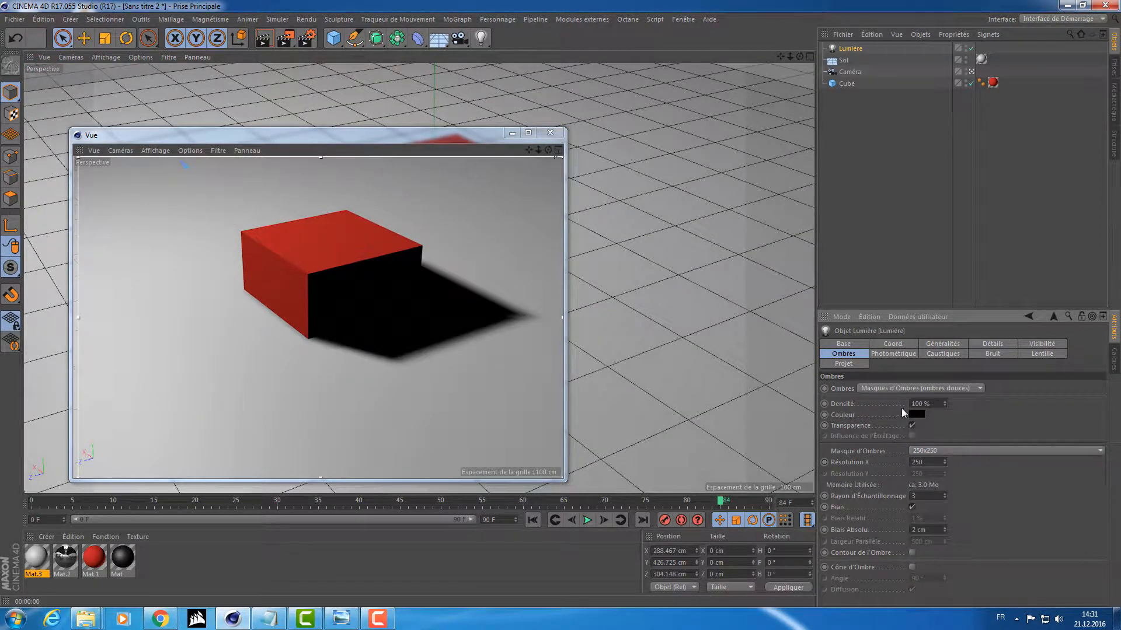
# Try a turquoise shadow colour on the light, with hue 170°, saturation 100% and brightness 100%
pyautogui.click(915, 415)
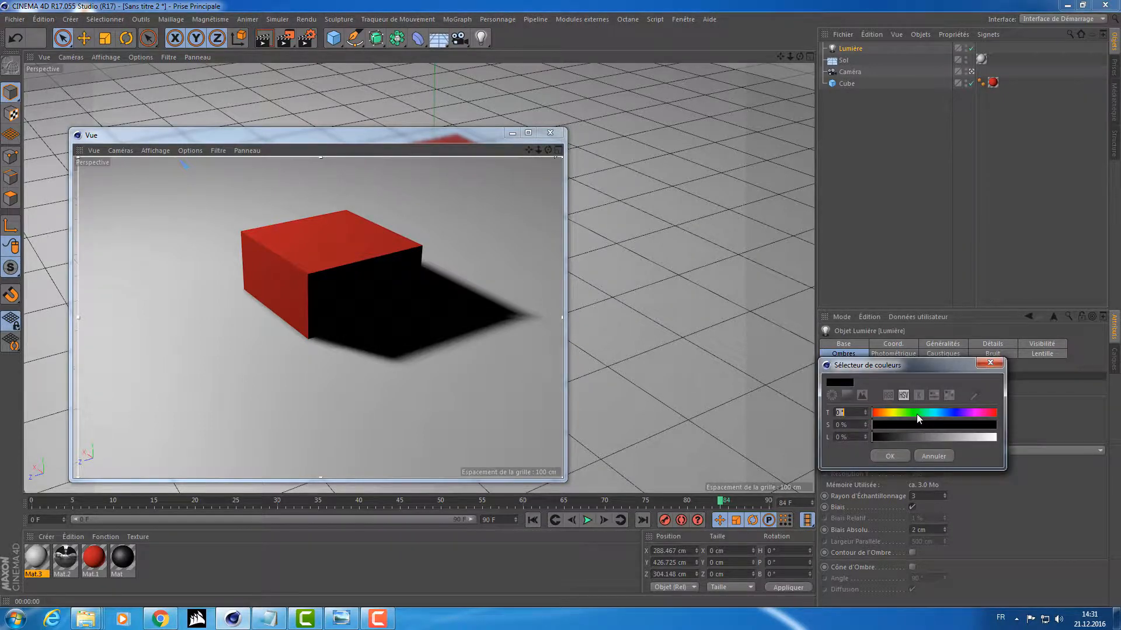
pyautogui.moveTo(978, 442); pyautogui.dragTo(996, 439)
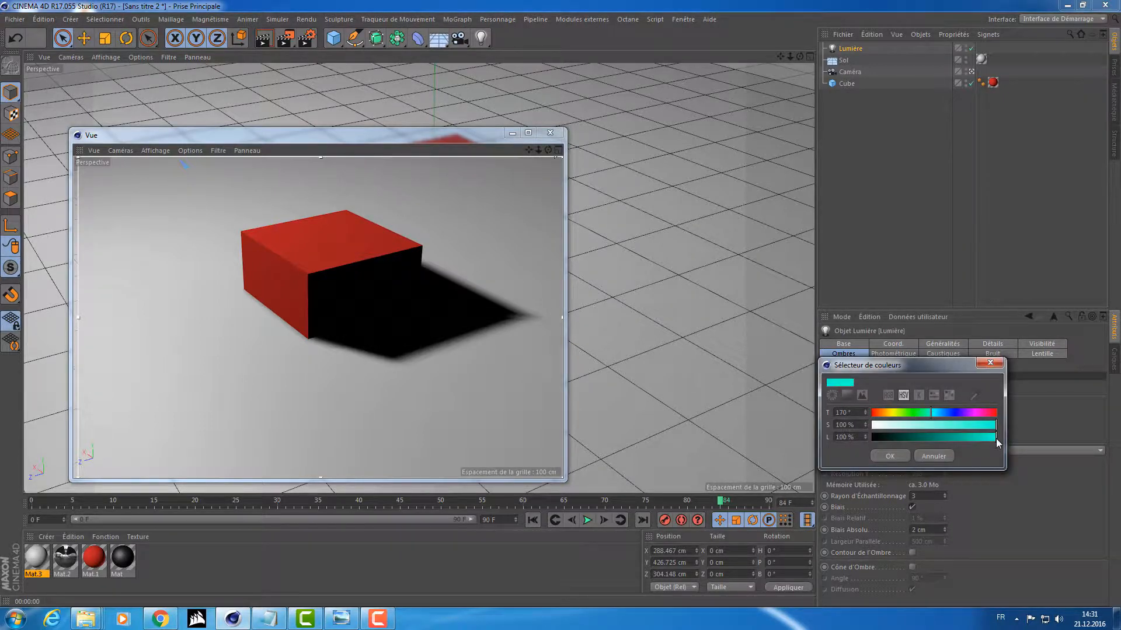
pyautogui.click(889, 457)
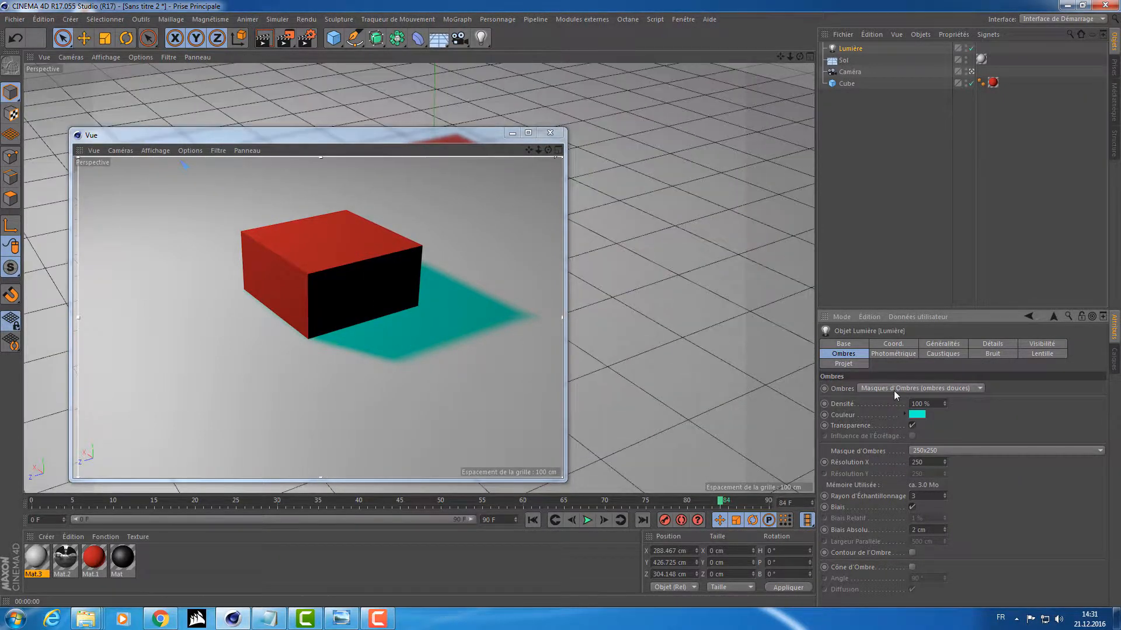
# Set the light's shadow colour to a near-black grey with 0% saturation and 10% brightness
pyautogui.click(918, 415)
pyautogui.moveTo(896, 438); pyautogui.dragTo(856, 439)
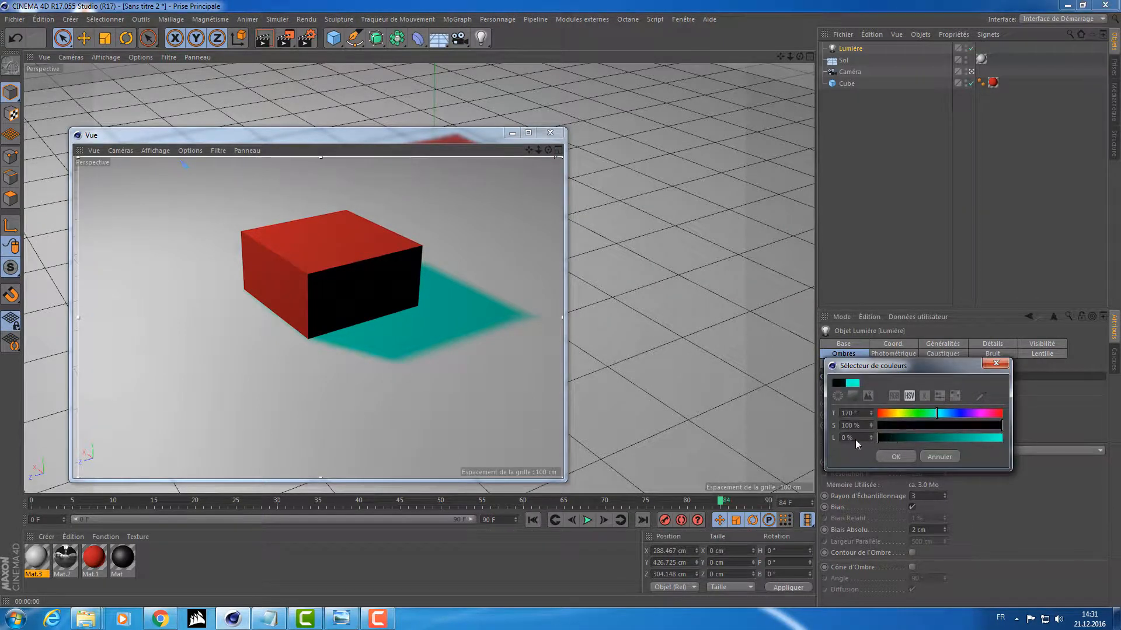
pyautogui.click(963, 413)
pyautogui.moveTo(965, 425); pyautogui.dragTo(885, 435)
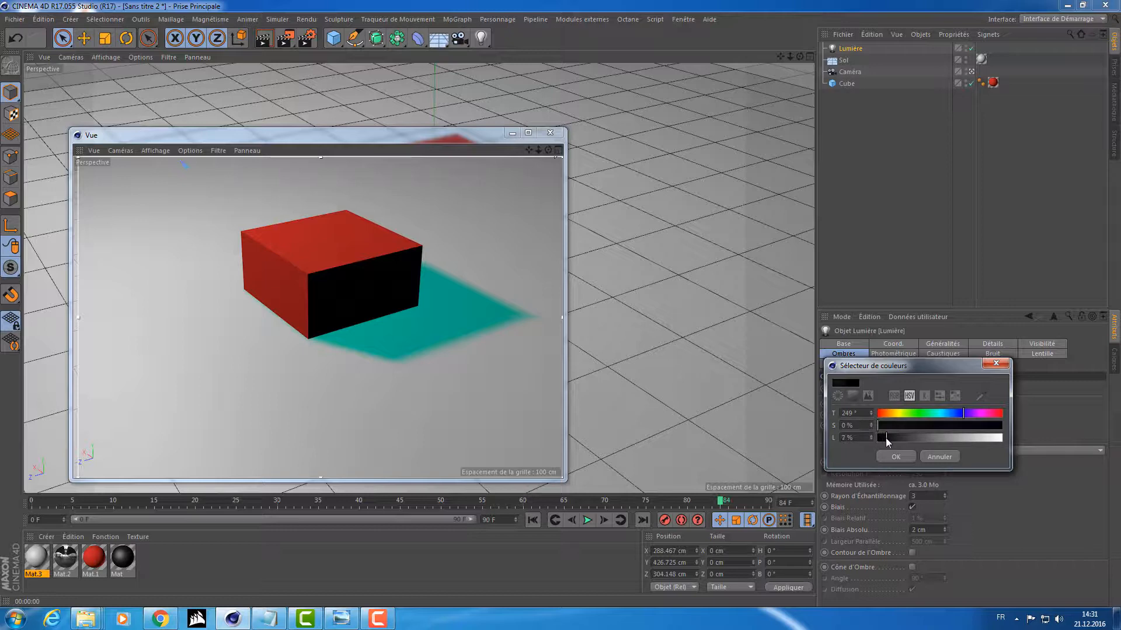
pyautogui.click(895, 456)
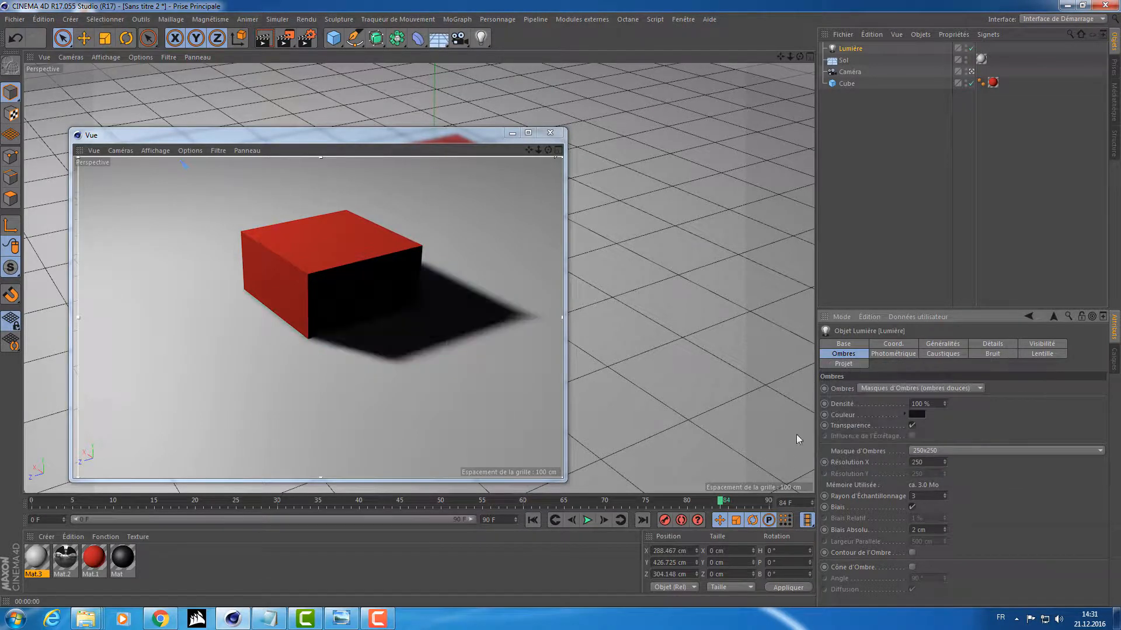
pyautogui.click(913, 414)
pyautogui.moveTo(885, 439); pyautogui.dragTo(885, 441)
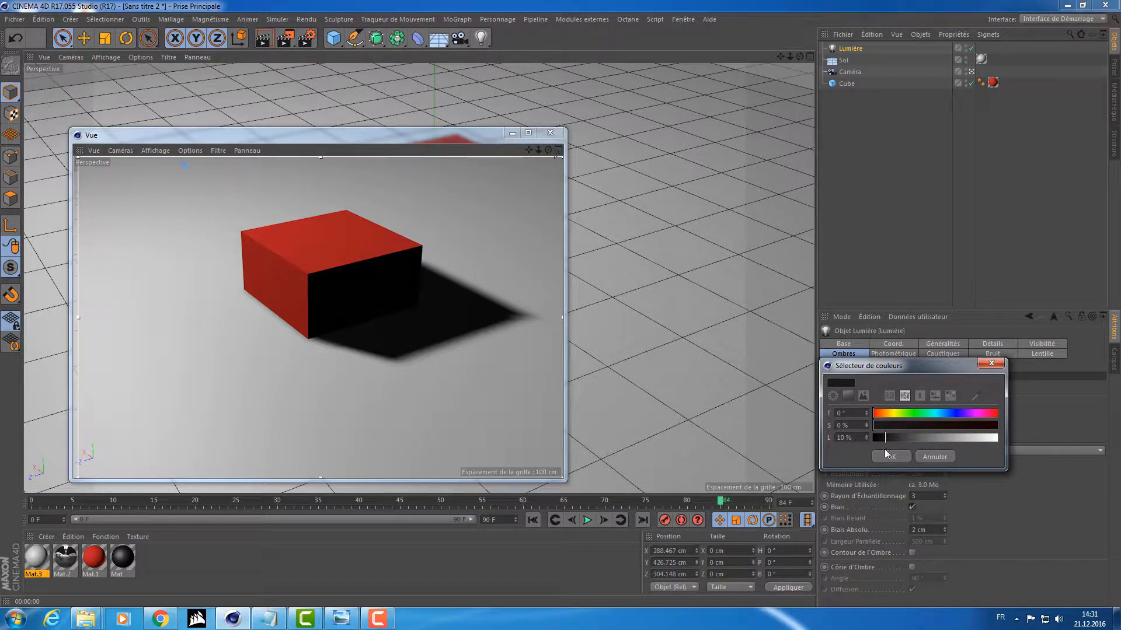
pyautogui.click(886, 456)
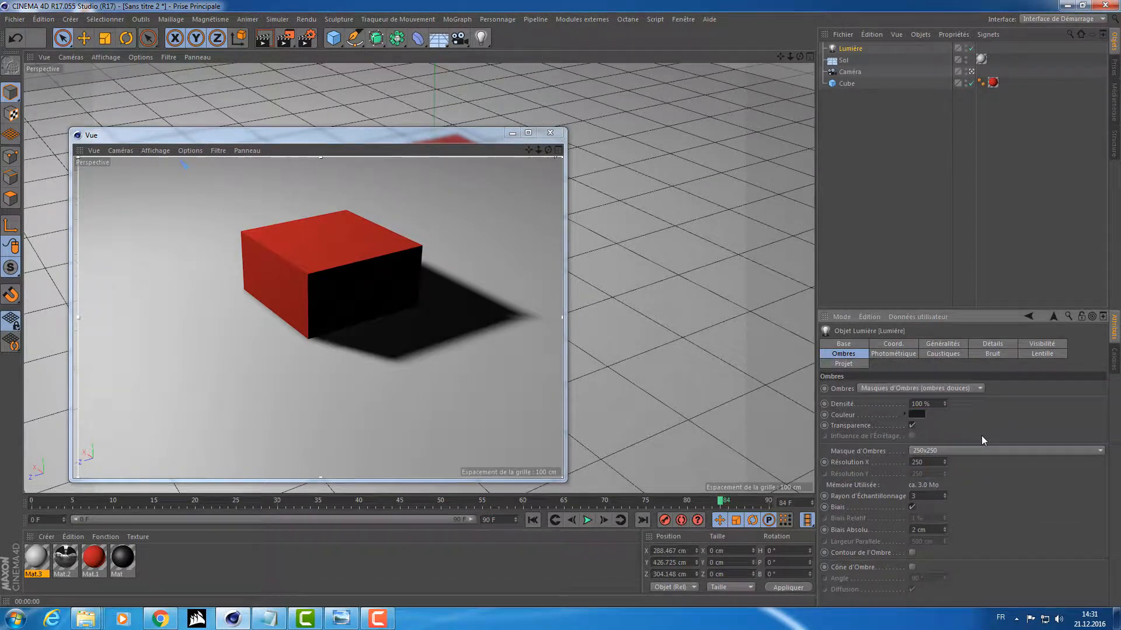
# Compare shadow map sizes of 1250x1250 and 2000x2000 with 250x250, ending on 250x250
pyautogui.click(945, 450)
pyautogui.click(950, 513)
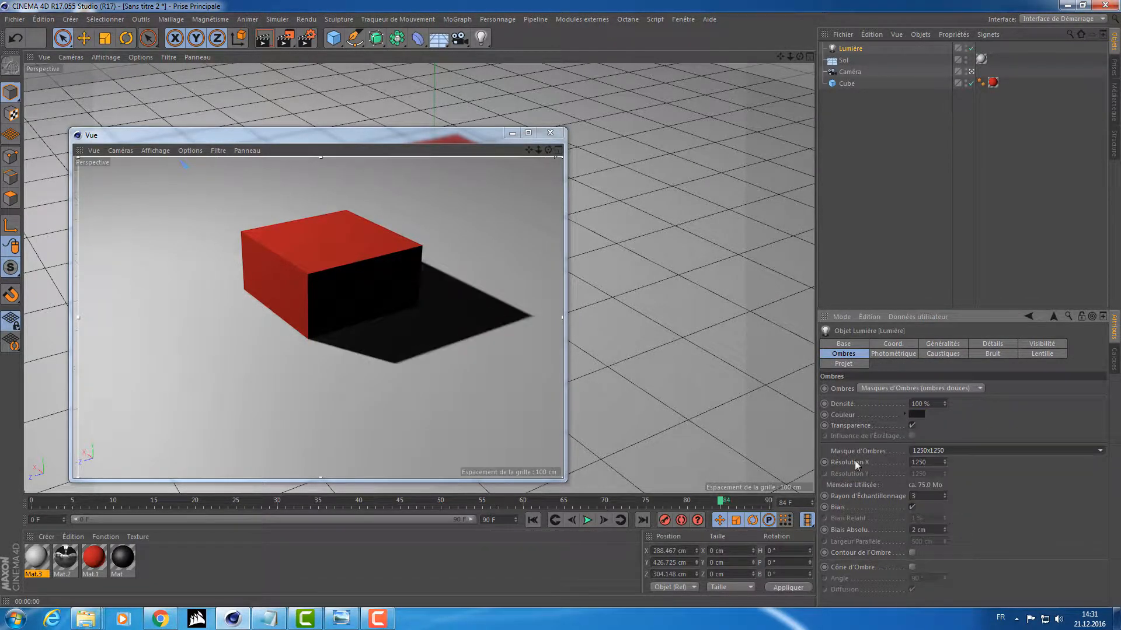
pyautogui.click(968, 447)
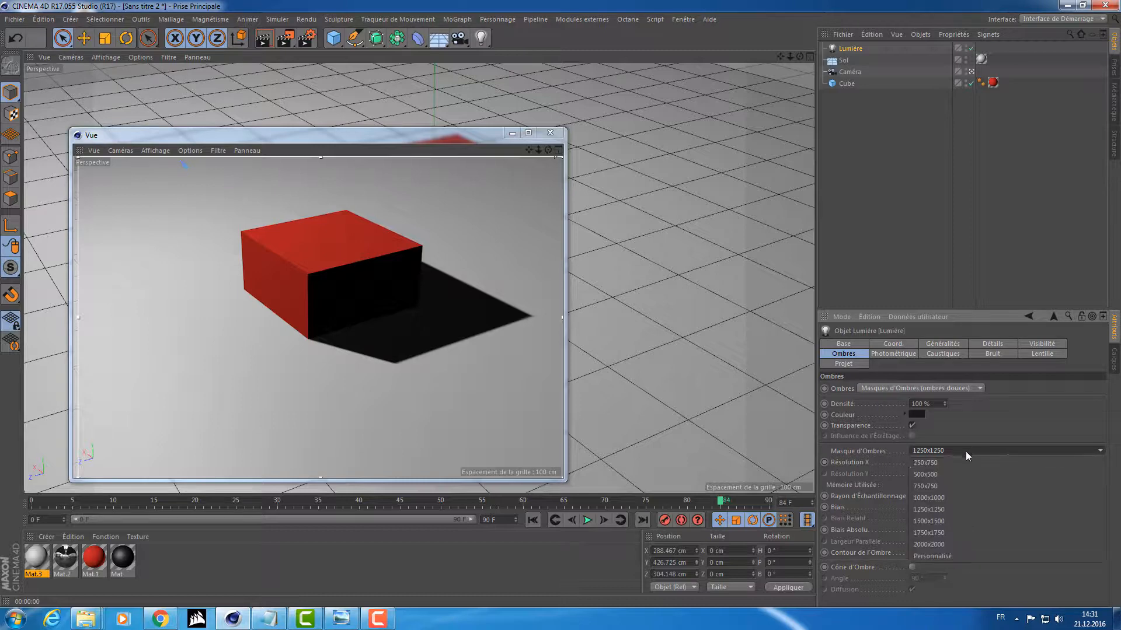
pyautogui.click(951, 464)
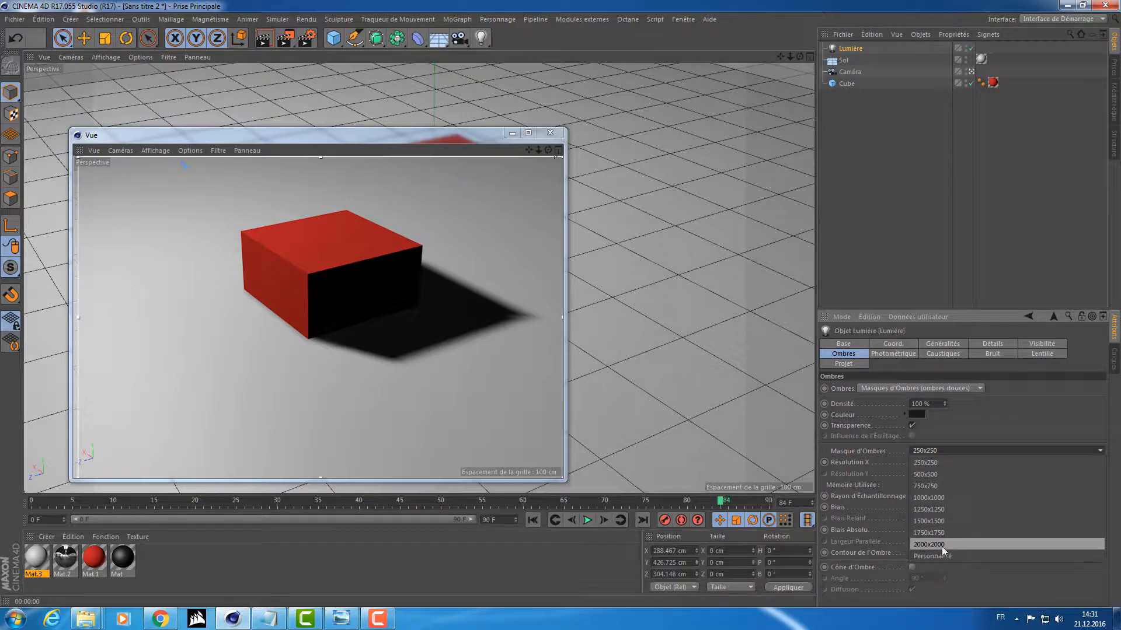
pyautogui.click(941, 545)
pyautogui.click(934, 448)
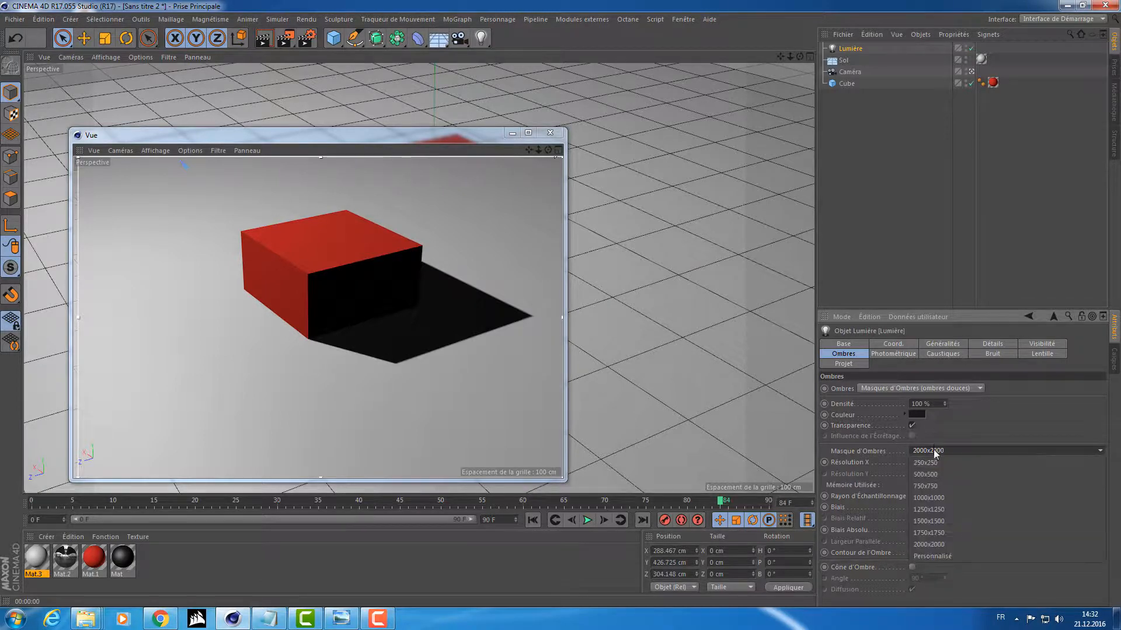
pyautogui.click(928, 461)
# Try a custom shadow map X resolution of 40 and restore it to 250
pyautogui.click(931, 463)
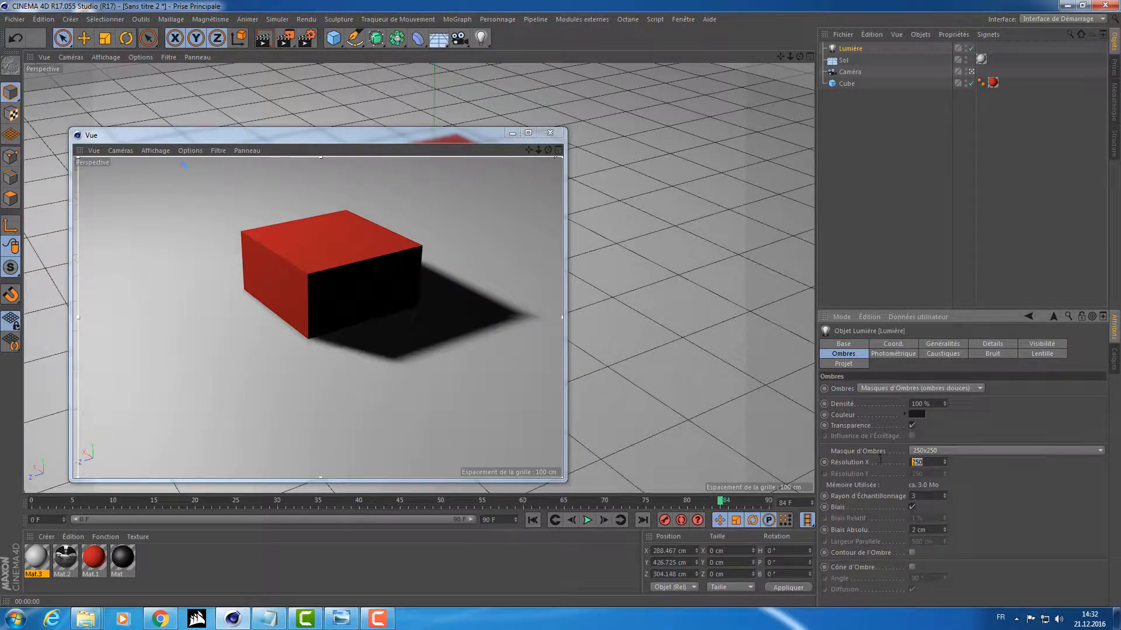
pyautogui.write('5')
pyautogui.press('BackSpace')
pyautogui.write('40')
pyautogui.press('Return')
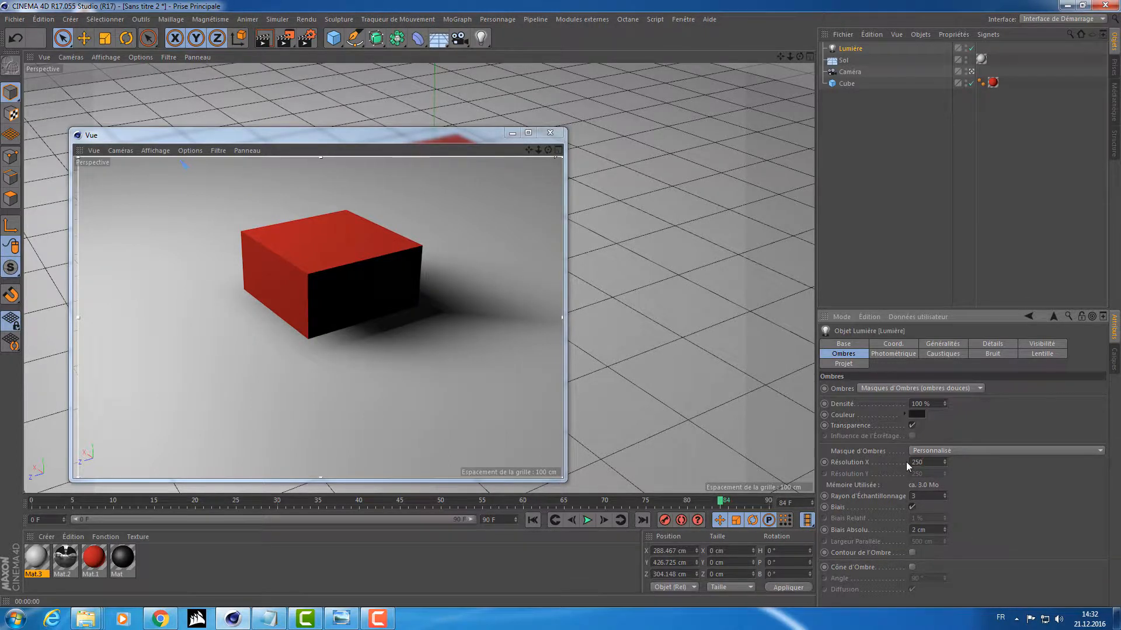
pyautogui.press('Return')
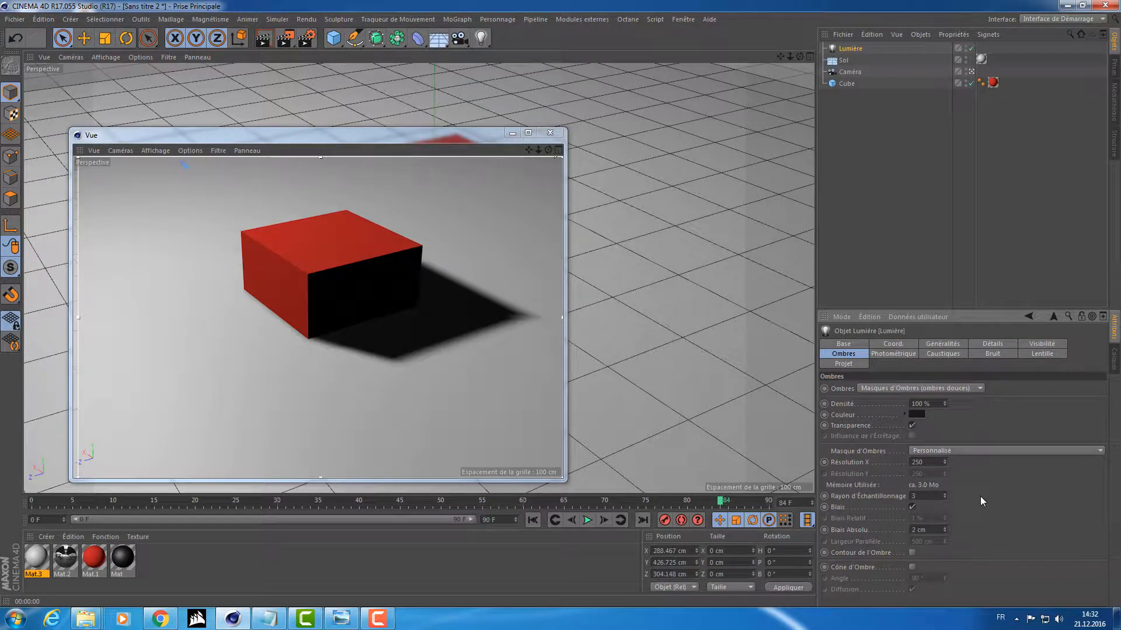
# Try the Illumination noise mode on the light
pyautogui.click(893, 354)
pyautogui.click(943, 343)
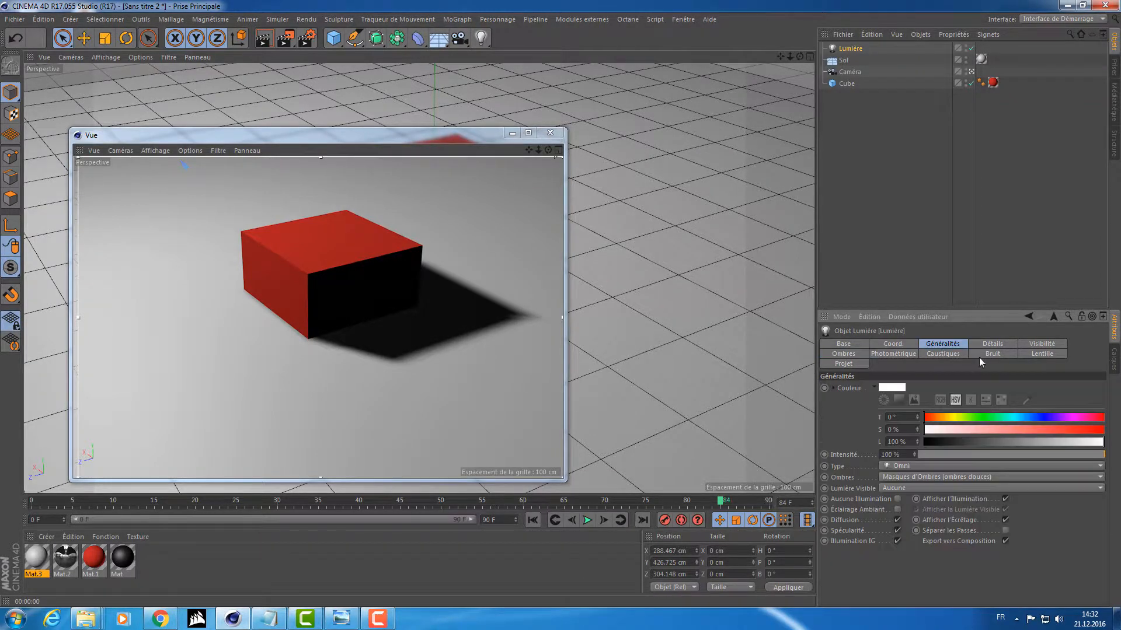
pyautogui.click(992, 354)
pyautogui.click(1021, 354)
pyautogui.click(999, 353)
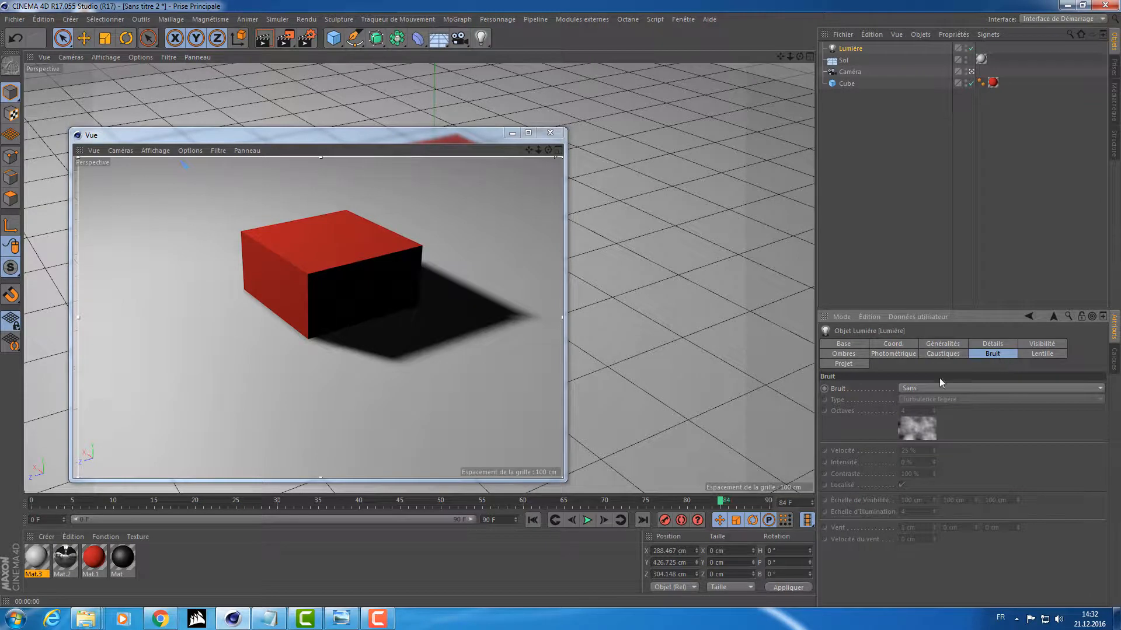
pyautogui.click(921, 389)
pyautogui.click(923, 408)
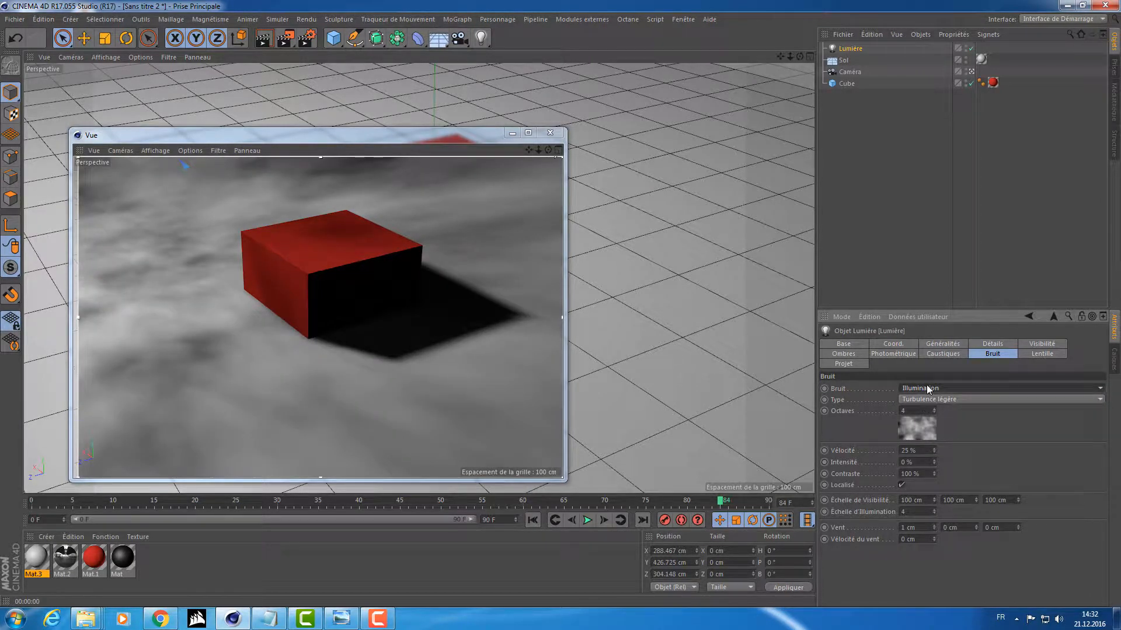
# Set the light's noise mode to Visibilité and check the cube and floor from several angles
pyautogui.click(928, 387)
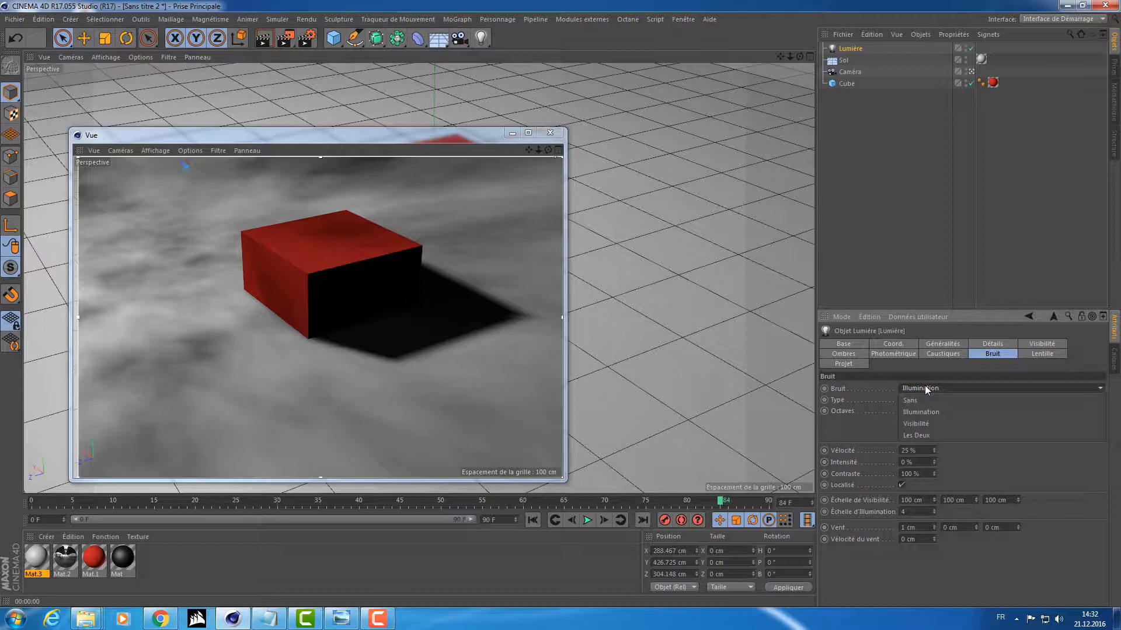
pyautogui.click(922, 422)
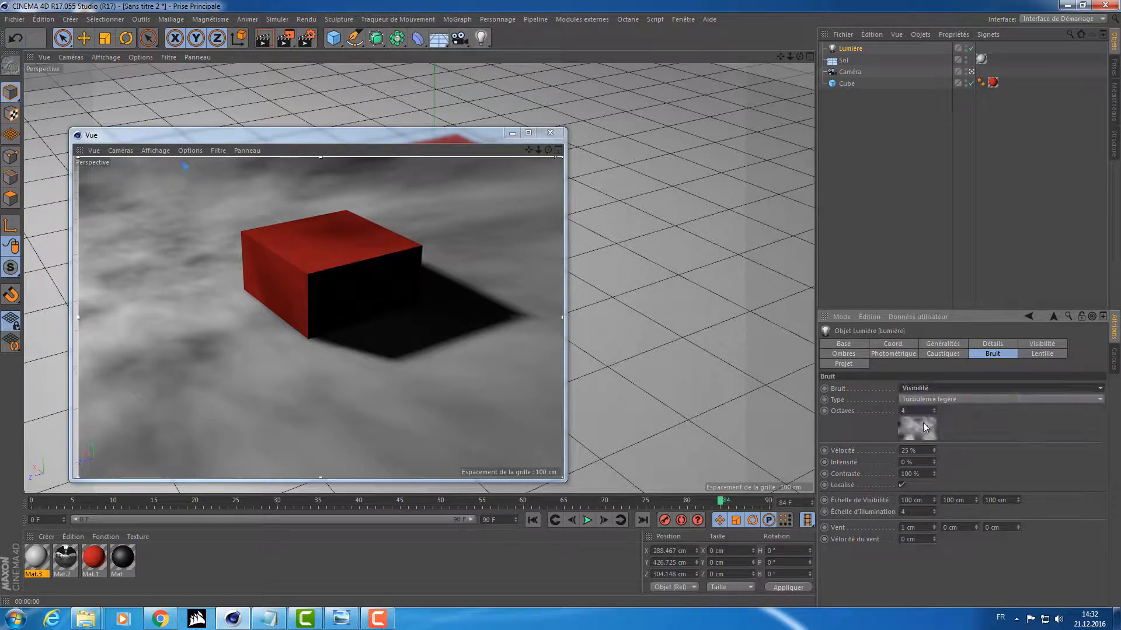
pyautogui.keyDown('alt'); pyautogui.moveTo(411, 331); pyautogui.dragTo(435, 388); pyautogui.keyUp('alt')
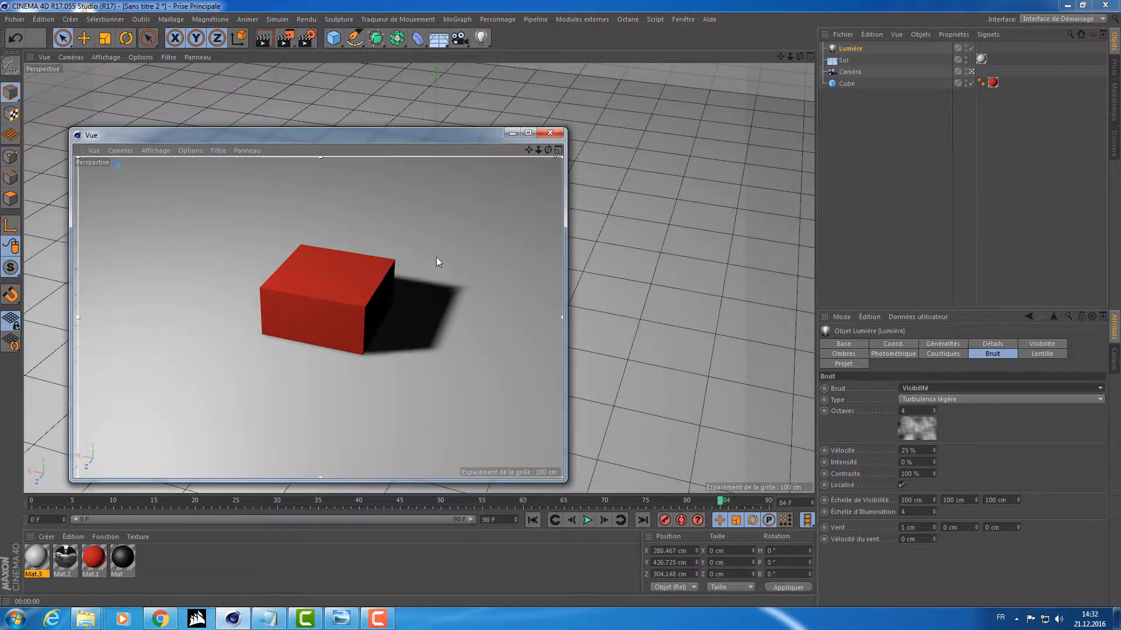
pyautogui.keyDown('alt'); pyautogui.moveTo(435, 260); pyautogui.dragTo(333, 237); pyautogui.keyUp('alt')
pyautogui.click(333, 238)
pyautogui.keyDown('alt'); pyautogui.moveTo(446, 263); pyautogui.dragTo(445, 311); pyautogui.keyUp('alt')
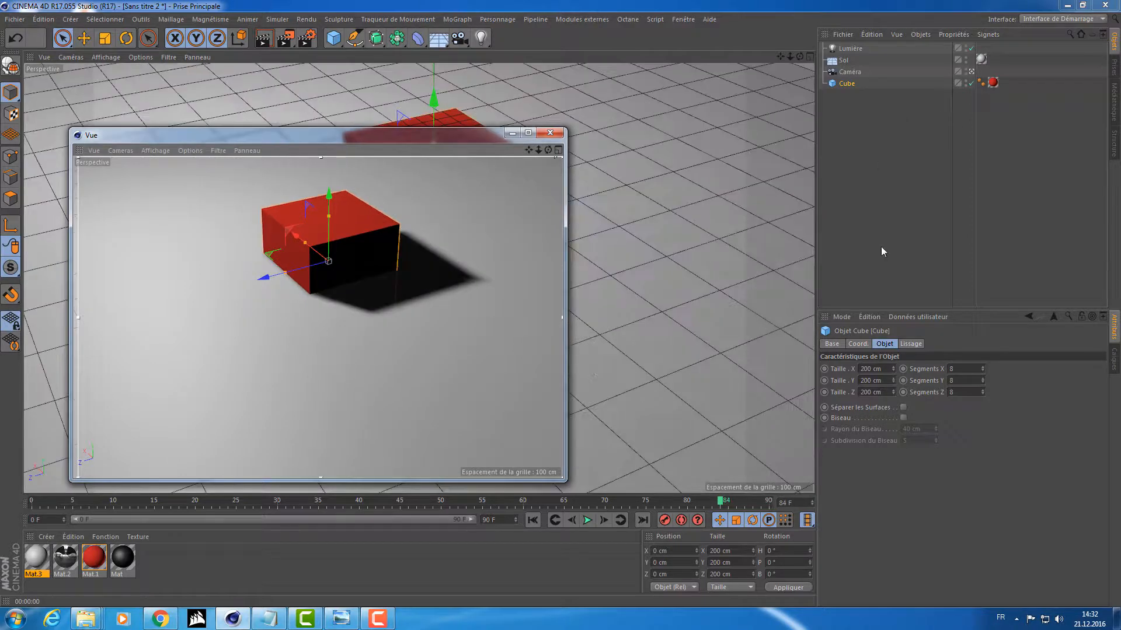
pyautogui.click(849, 51)
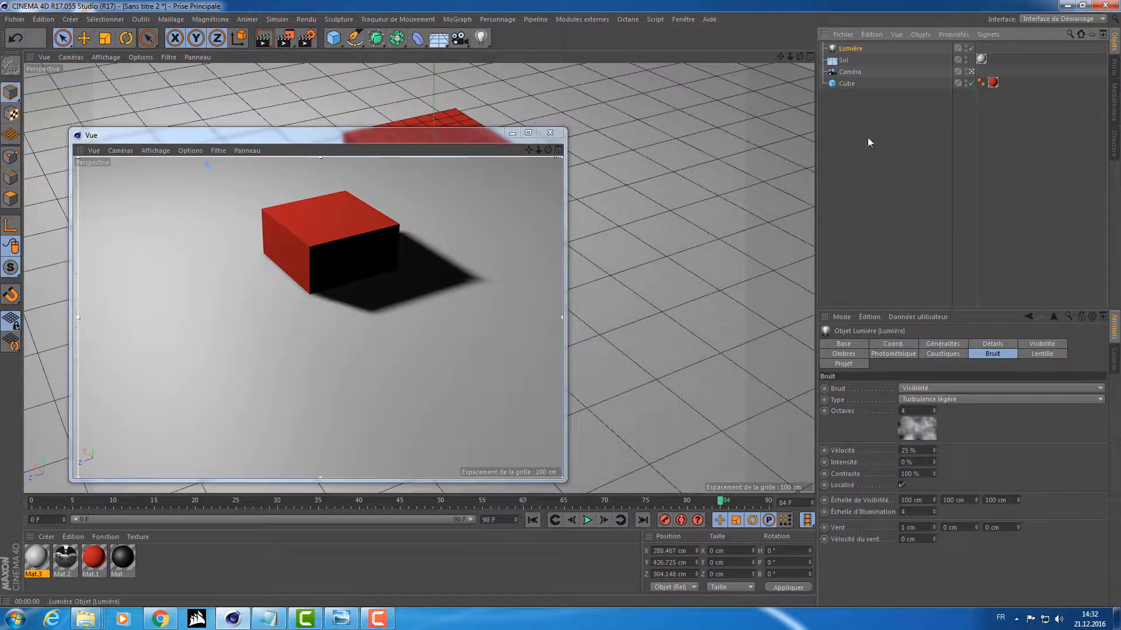
# Review the light's shadow, visibility, lens, project, photometric, caustics, noise and detail settings, ending on the general settings
pyautogui.click(841, 354)
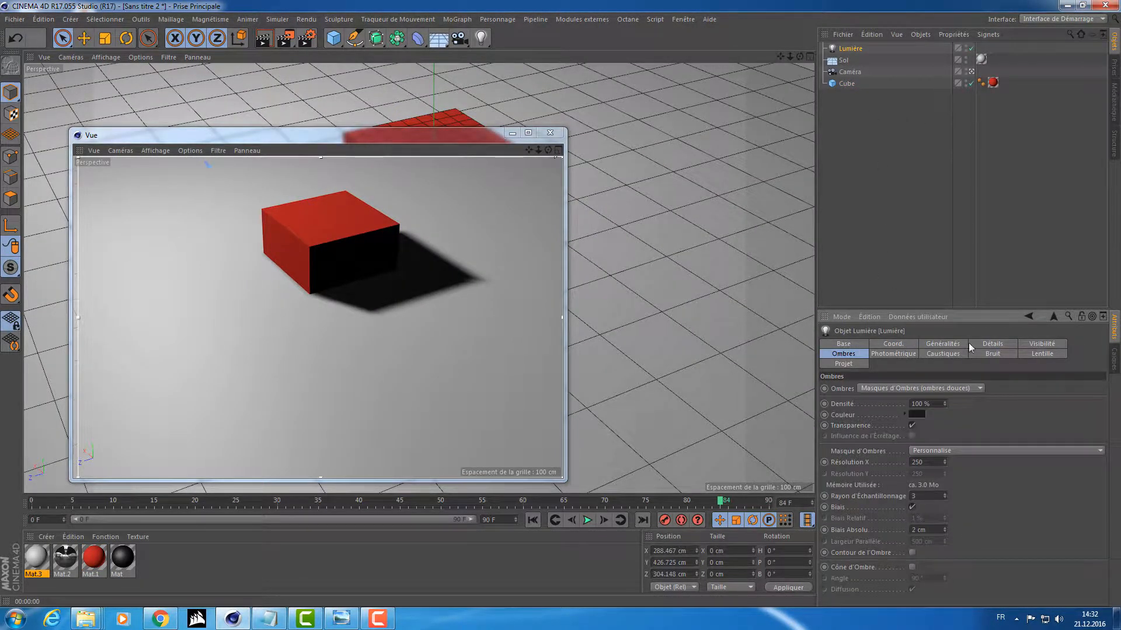
pyautogui.click(1037, 346)
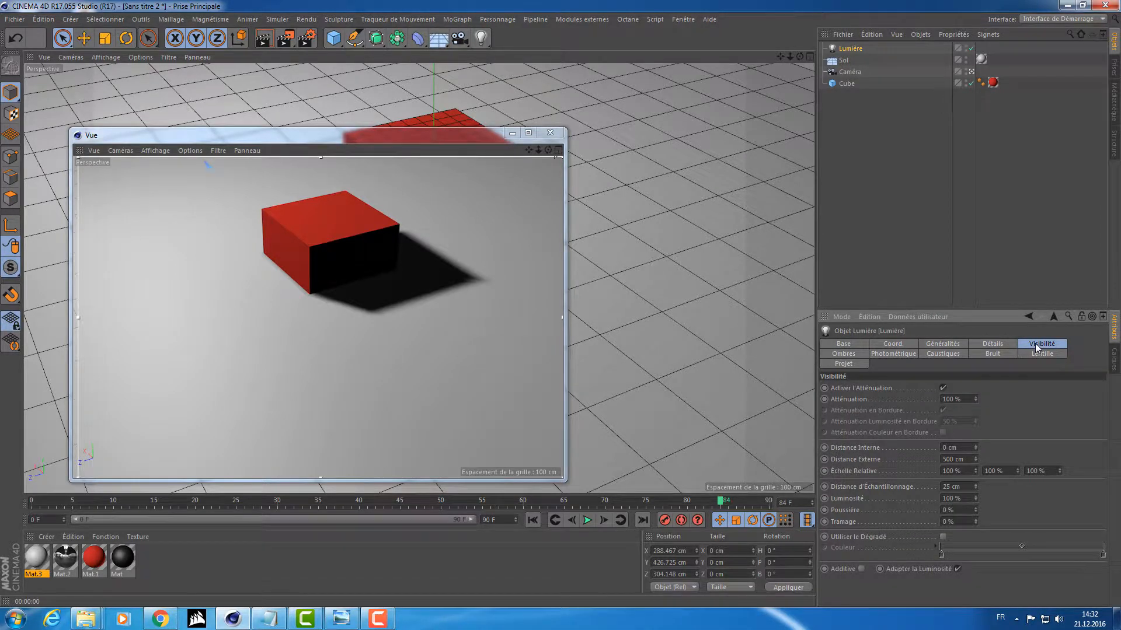
pyautogui.click(1025, 355)
pyautogui.click(835, 365)
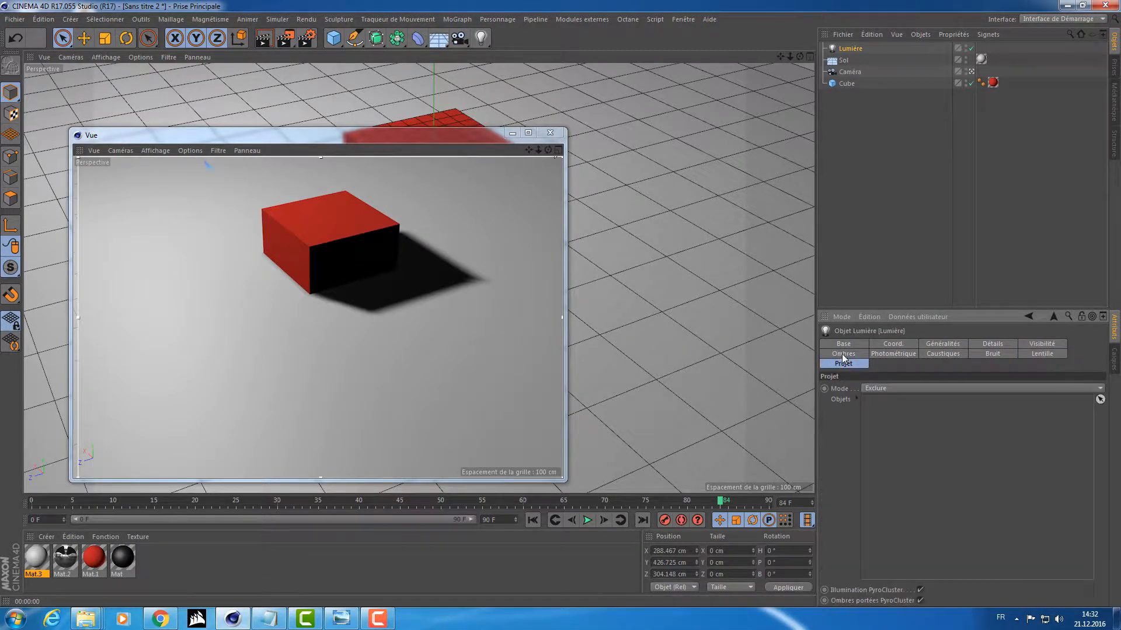
pyautogui.click(841, 353)
pyautogui.click(892, 354)
pyautogui.click(941, 354)
pyautogui.click(989, 353)
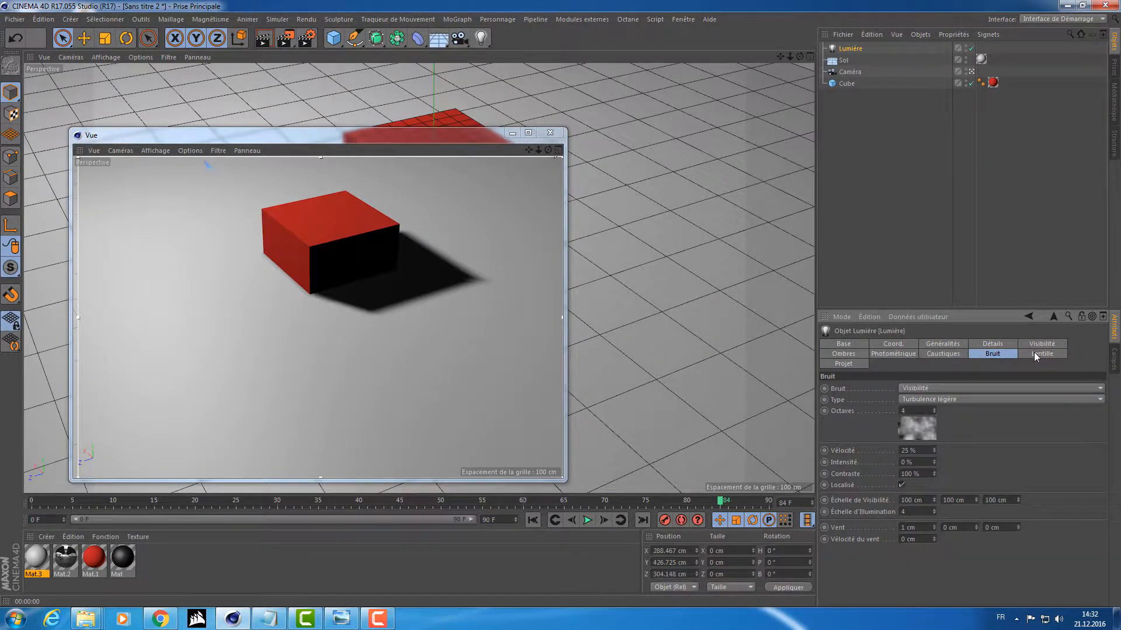
pyautogui.click(1035, 353)
pyautogui.click(1039, 344)
pyautogui.click(990, 343)
pyautogui.click(949, 345)
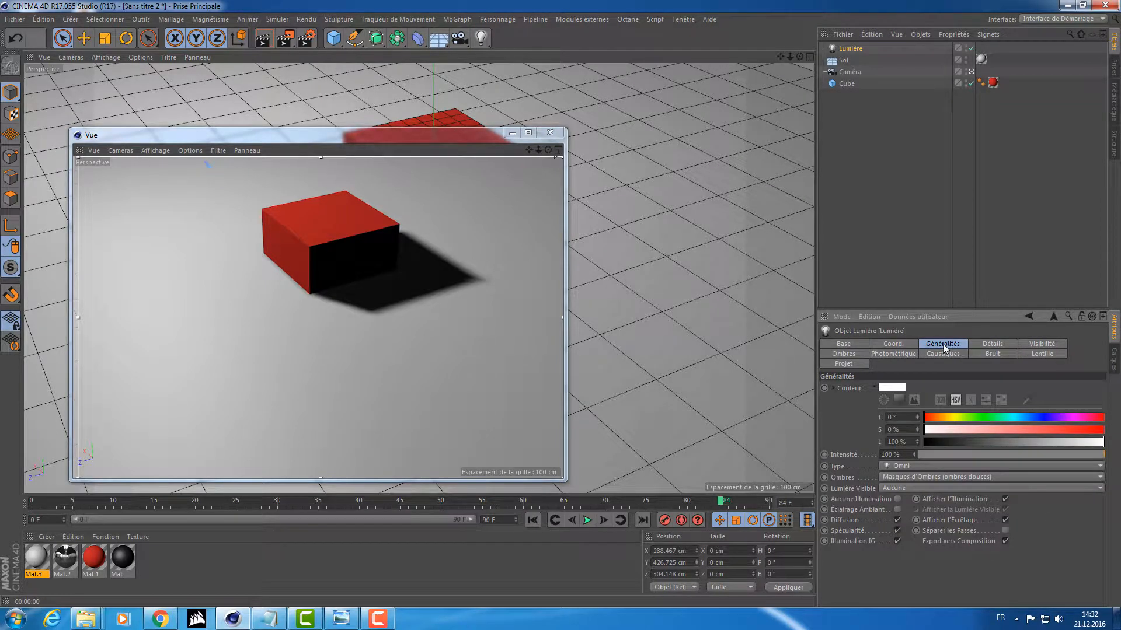
# Compare the types available for the existing light with the kinds of light objects that can be created
pyautogui.keyDown('alt'); pyautogui.moveTo(418, 245); pyautogui.dragTo(423, 340); pyautogui.keyUp('alt')
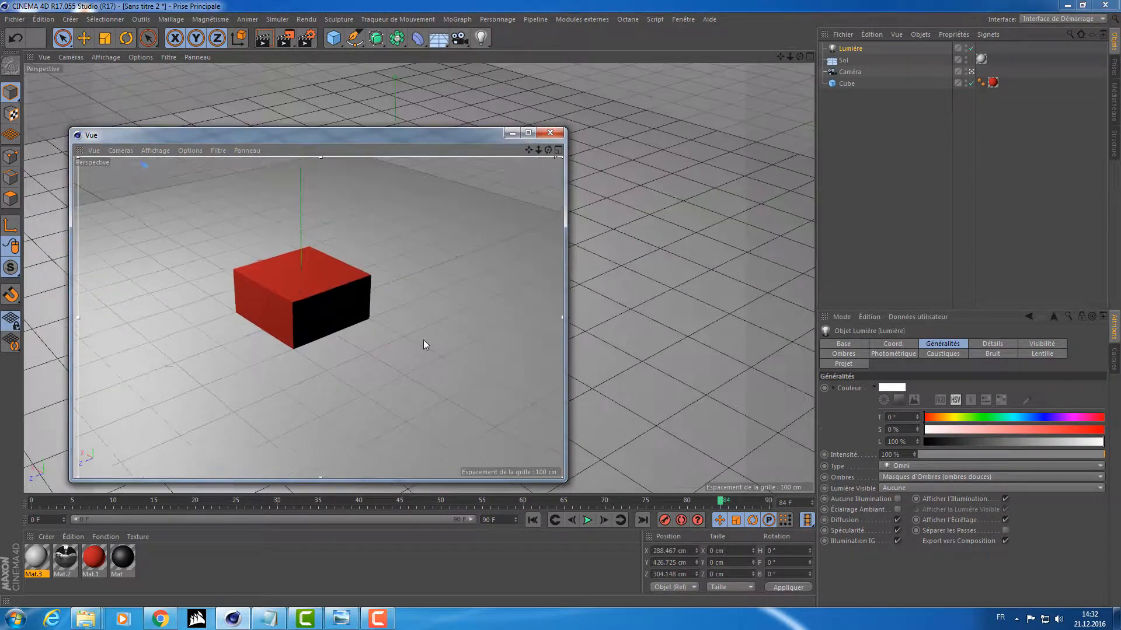
pyautogui.click(302, 275)
pyautogui.keyDown('alt'); pyautogui.moveTo(303, 276); pyautogui.dragTo(363, 324); pyautogui.keyUp('alt')
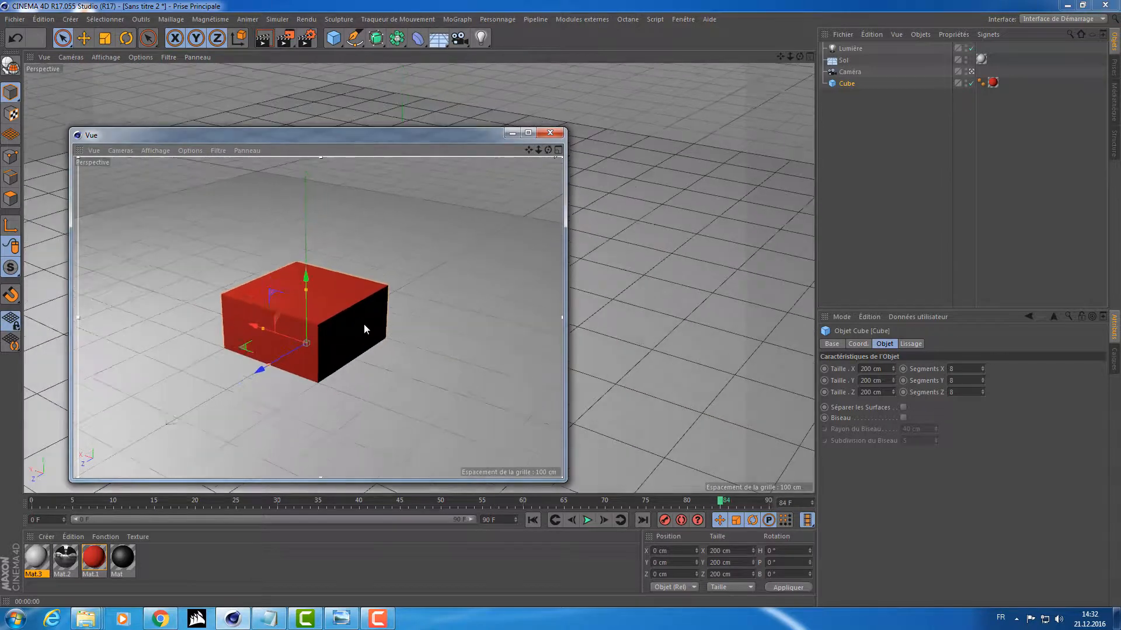
pyautogui.click(860, 46)
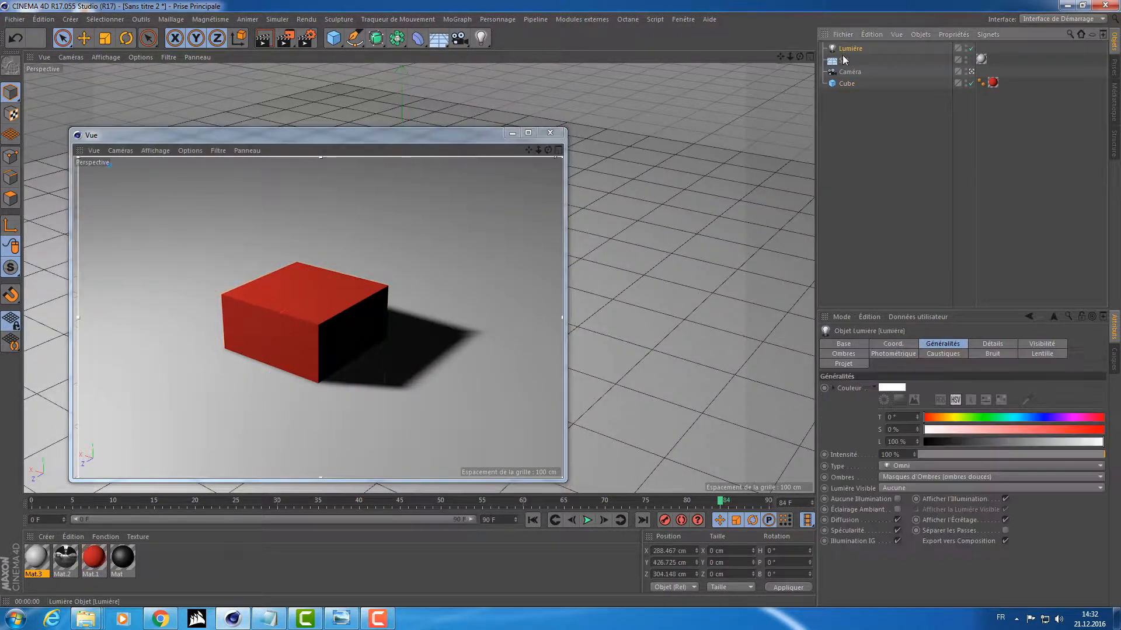
pyautogui.click(918, 467)
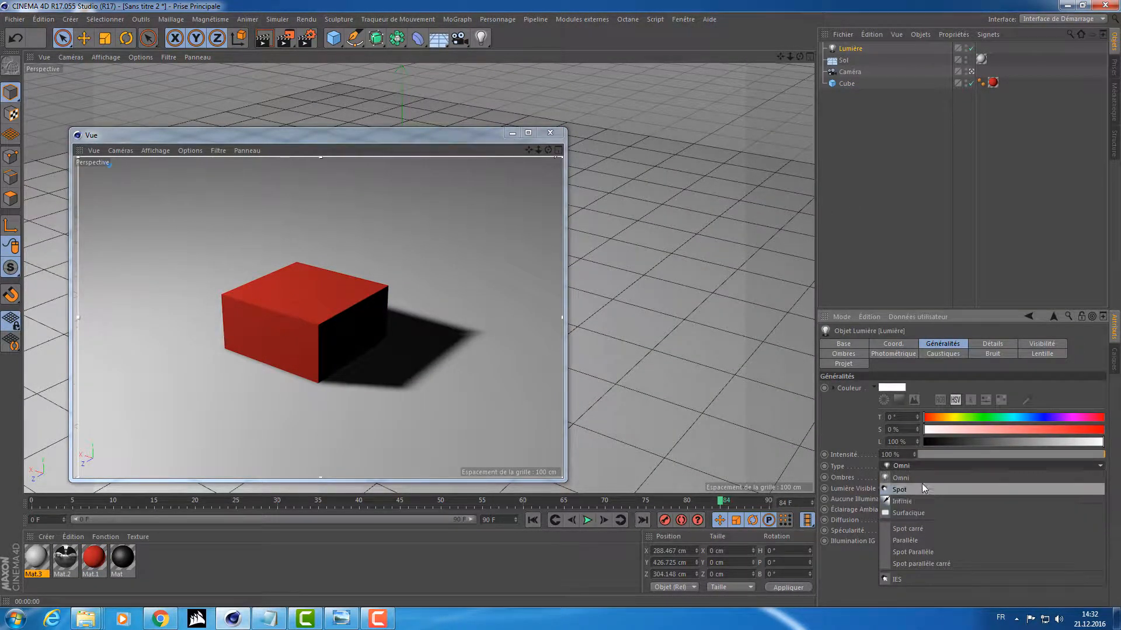
pyautogui.click(884, 197)
pyautogui.click(480, 38)
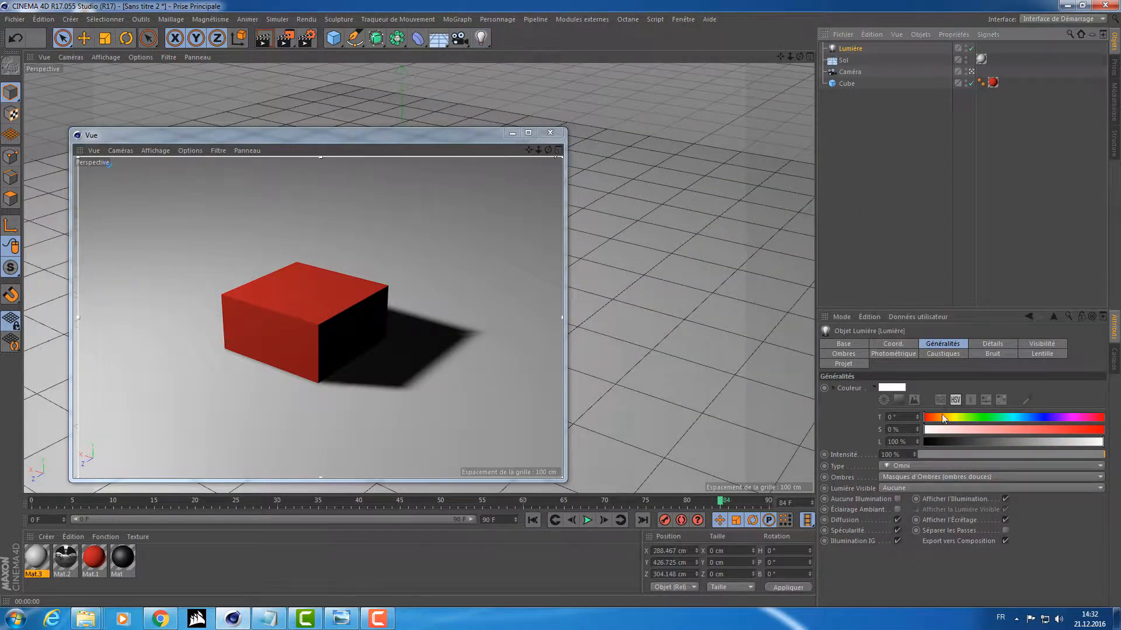
pyautogui.click(925, 465)
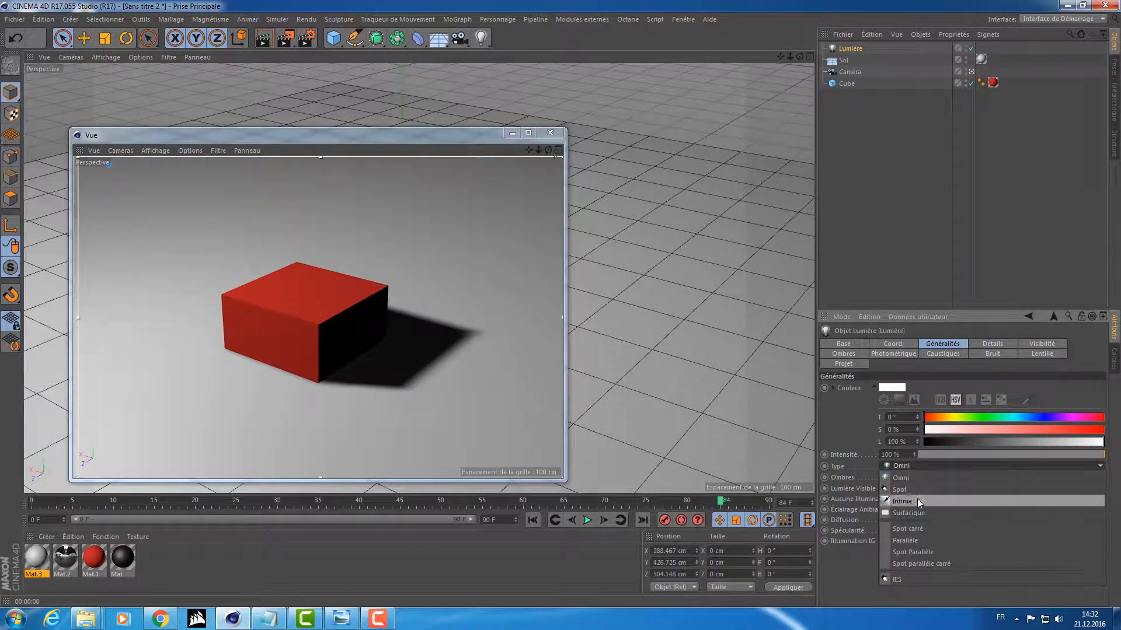
pyautogui.click(481, 38)
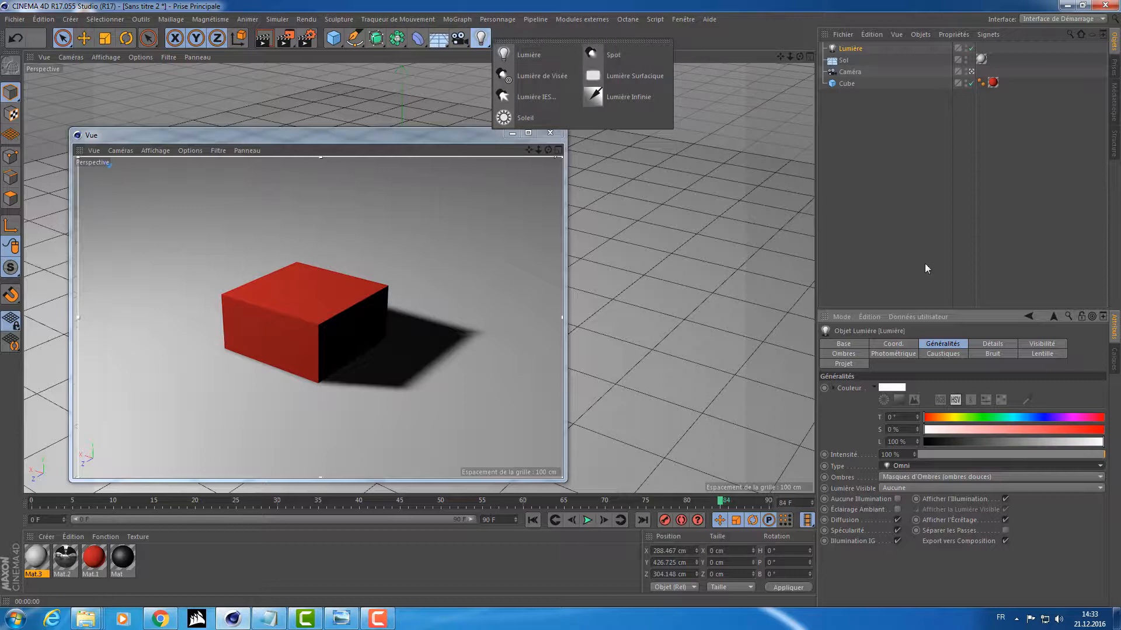
# Change the light's type to Spot and frame its cone in the main viewport
pyautogui.click(898, 468)
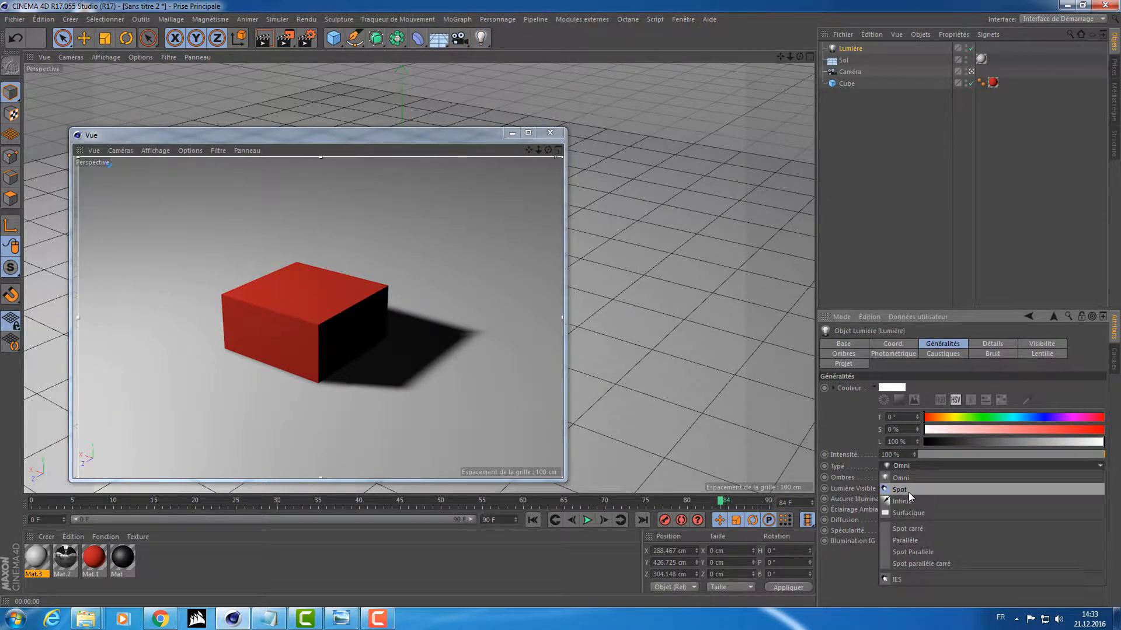
pyautogui.click(909, 492)
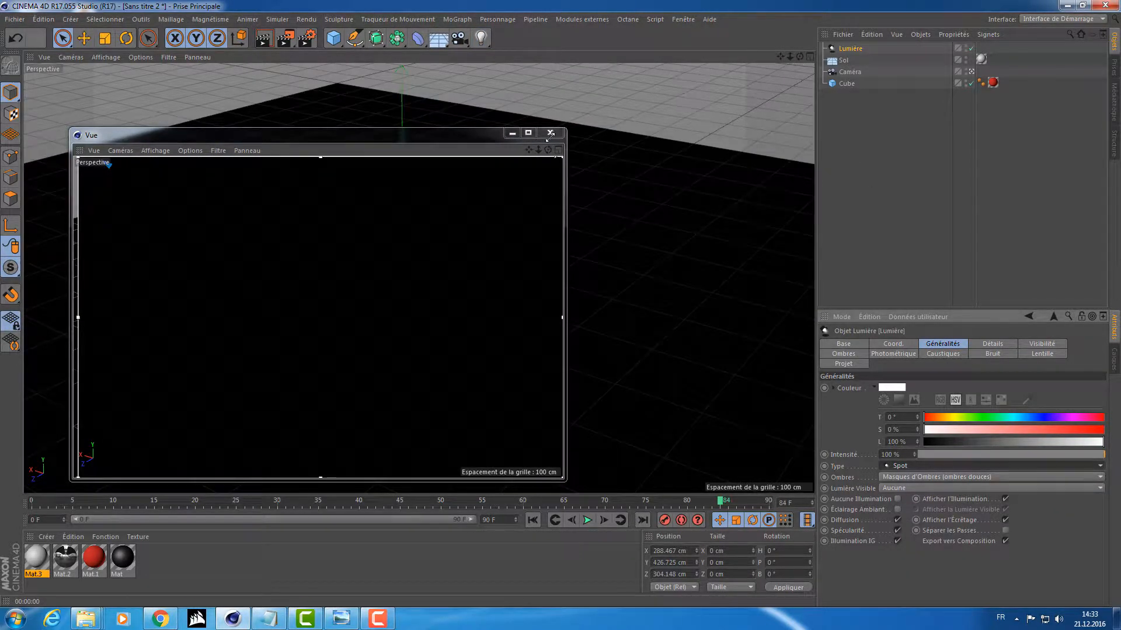
pyautogui.moveTo(509, 133); pyautogui.dragTo(1017, 282)
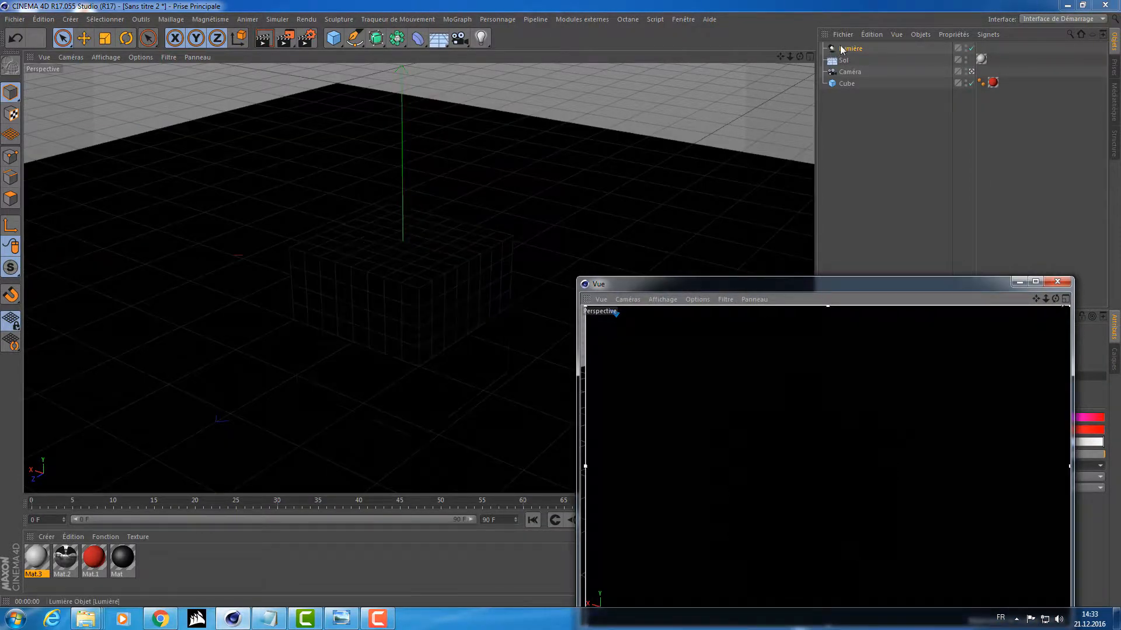
pyautogui.click(848, 50)
pyautogui.press('s')
pyautogui.keyDown('alt'); pyautogui.moveTo(630, 170); pyautogui.dragTo(317, 222); pyautogui.keyUp('alt')
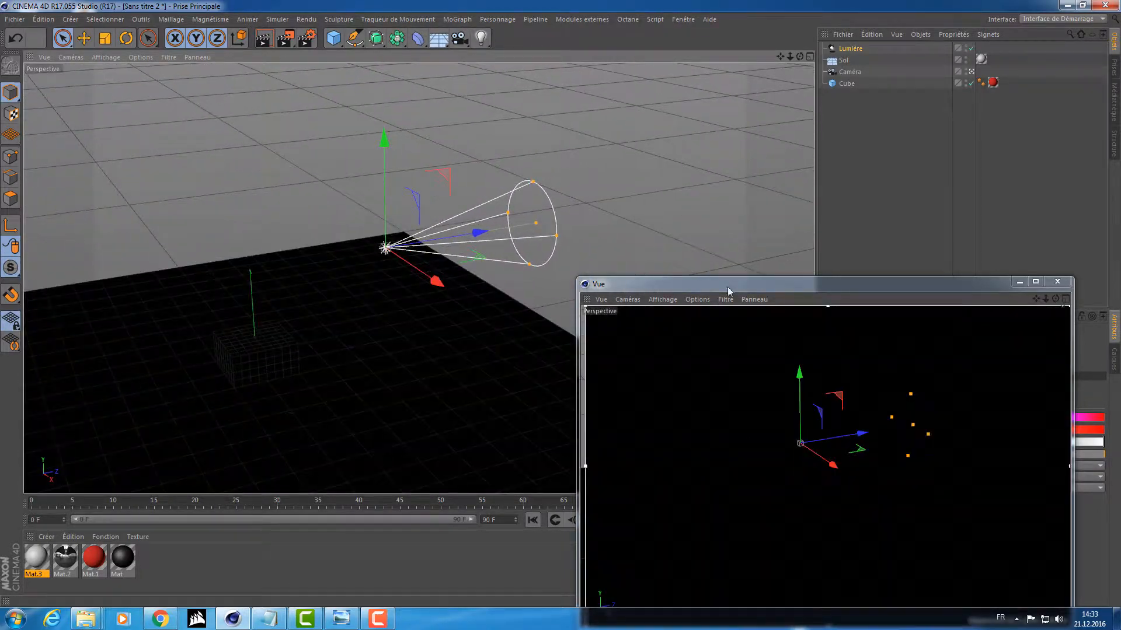
pyautogui.moveTo(709, 284); pyautogui.dragTo(172, 326)
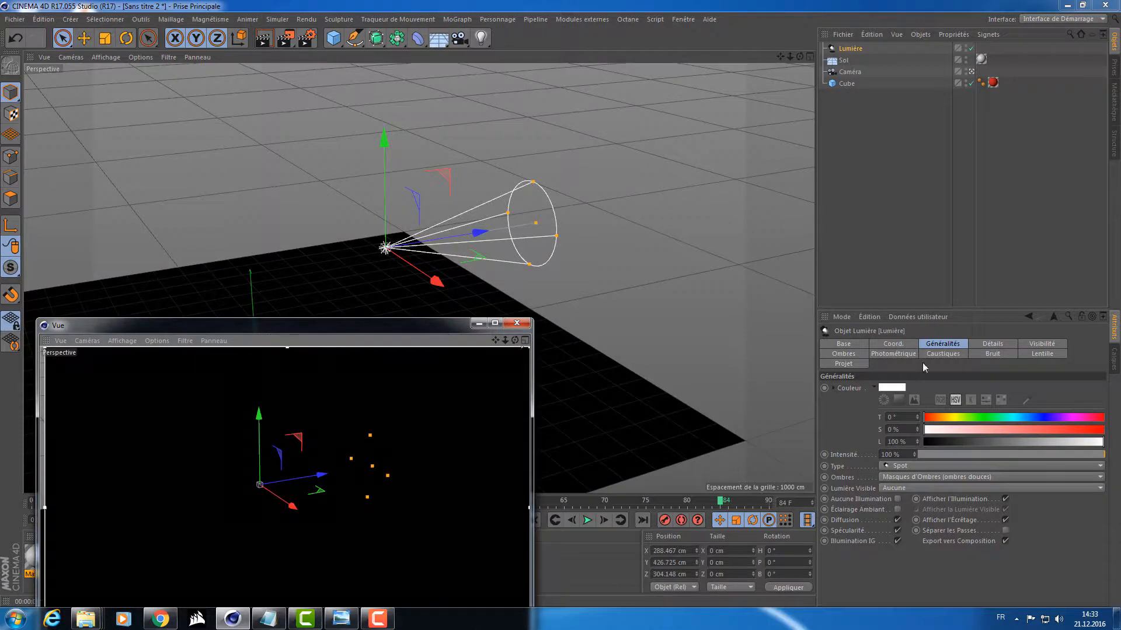
# Add a target light (Lumière de Visée) to the scene
pyautogui.click(897, 466)
pyautogui.click(885, 261)
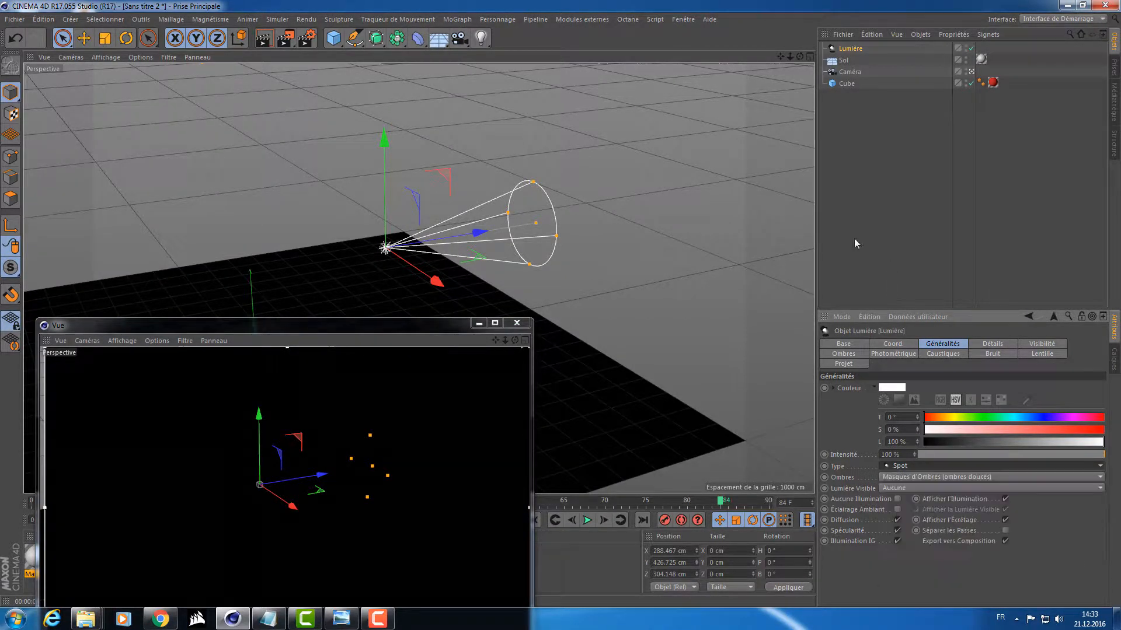
pyautogui.click(483, 44)
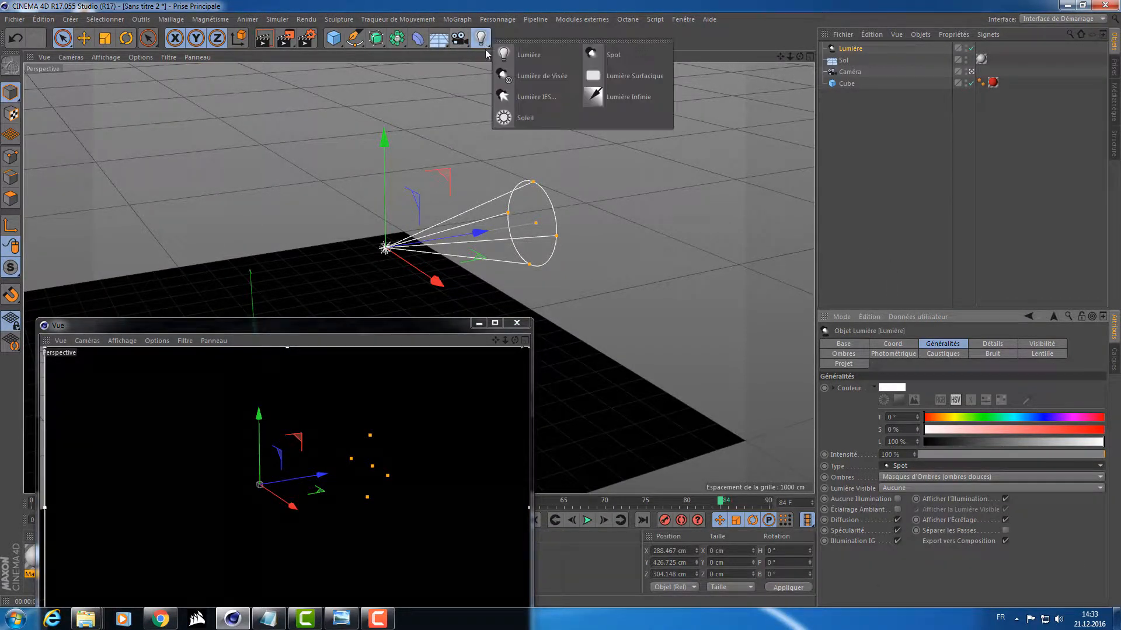
pyautogui.click(535, 77)
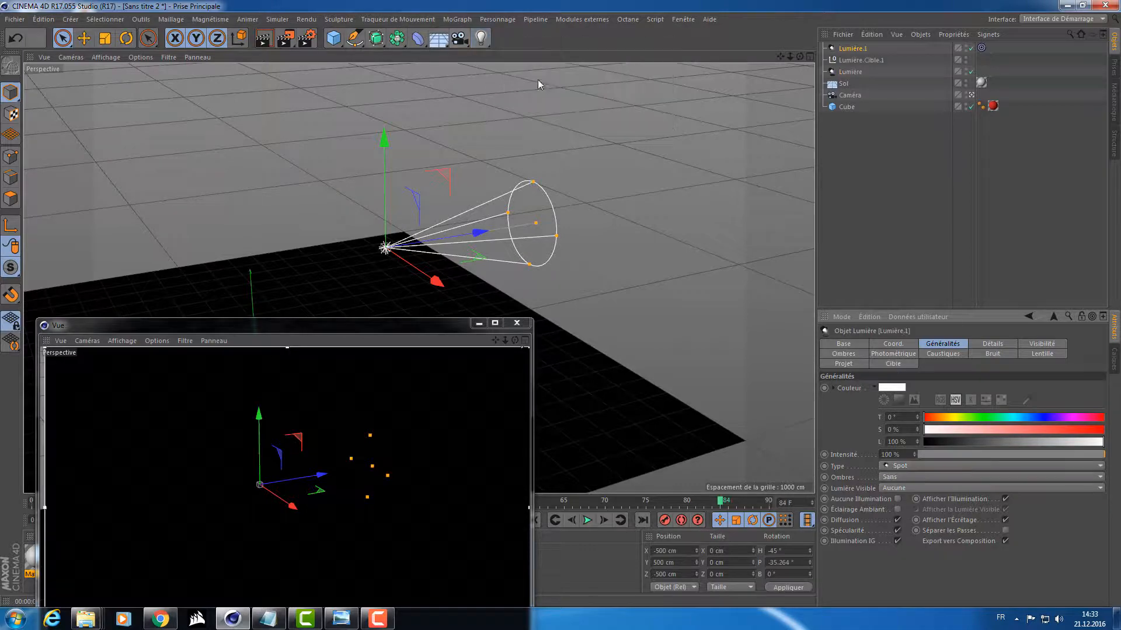
# Set Cube as the target in the new light's target expression
pyautogui.click(980, 48)
pyautogui.keyDown('alt'); pyautogui.moveTo(645, 158); pyautogui.dragTo(794, 87, button='middle'); pyautogui.keyUp('alt')
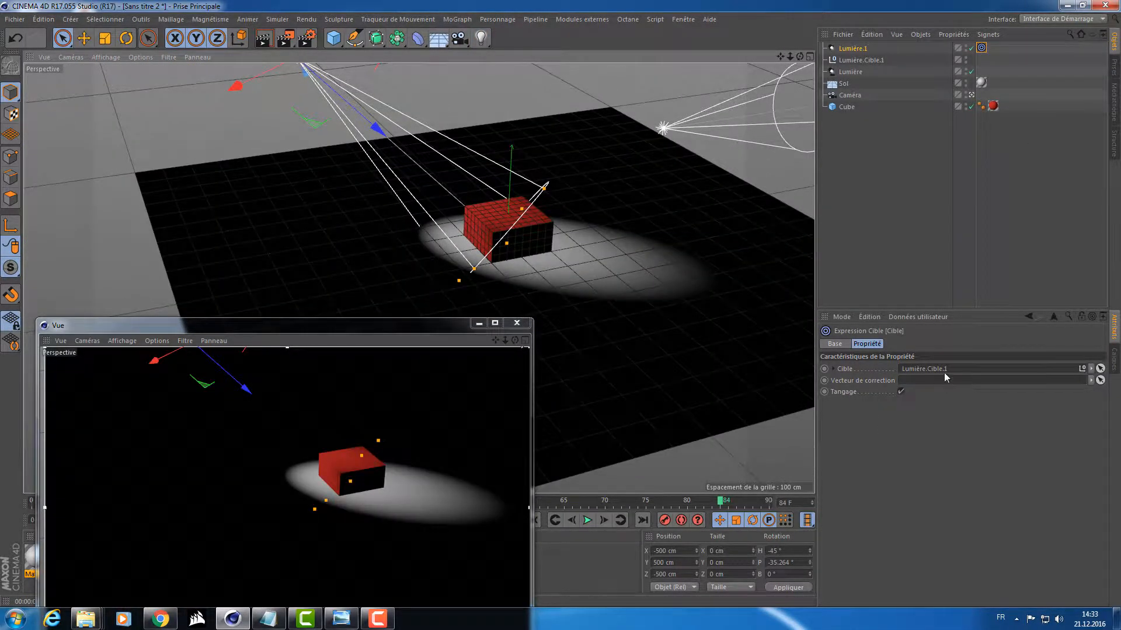
pyautogui.moveTo(847, 106); pyautogui.dragTo(870, 178)
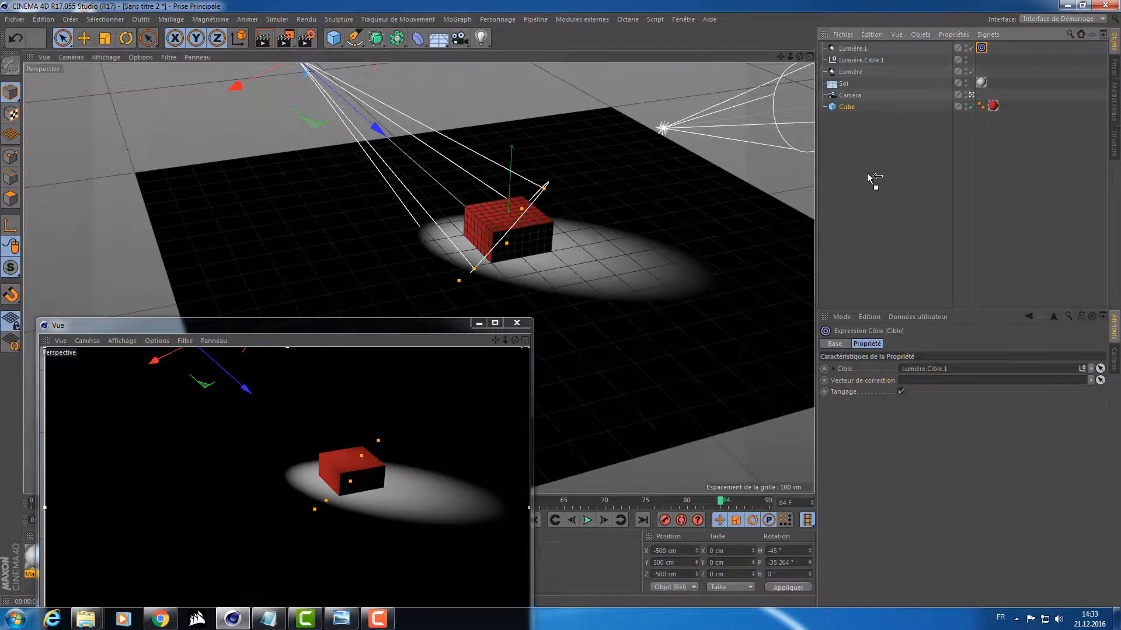
pyautogui.keyDown('alt'); pyautogui.moveTo(374, 132); pyautogui.dragTo(398, 172); pyautogui.keyUp('alt')
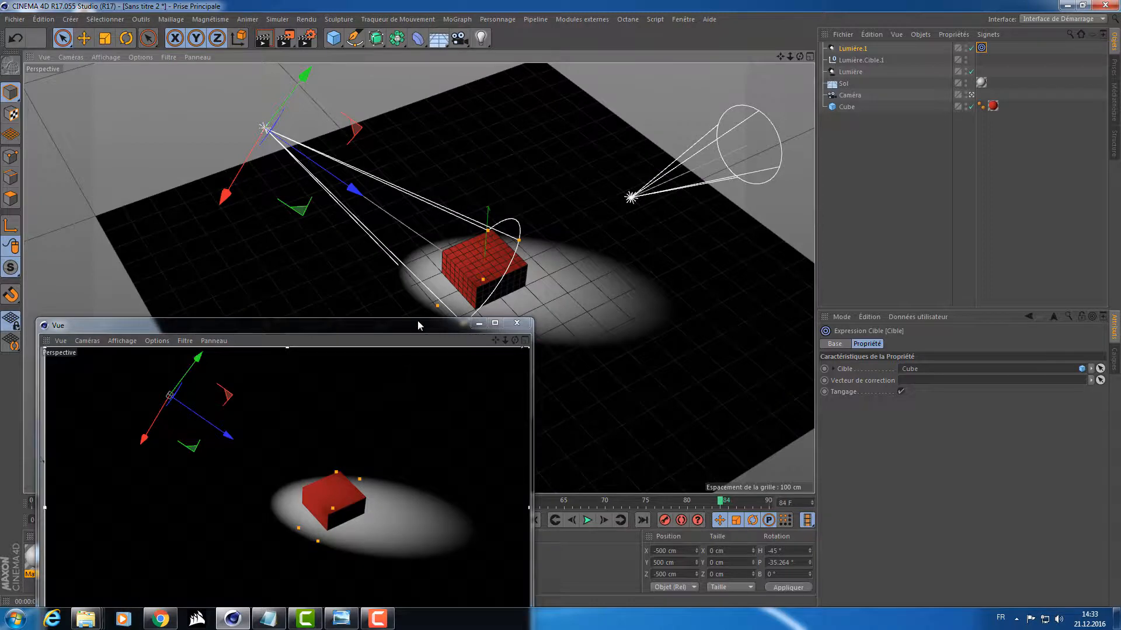
# Move the target light above the cube to about X 24, Y 1117, Z 24 cm and show its general settings
pyautogui.moveTo(418, 320); pyautogui.dragTo(878, 186)
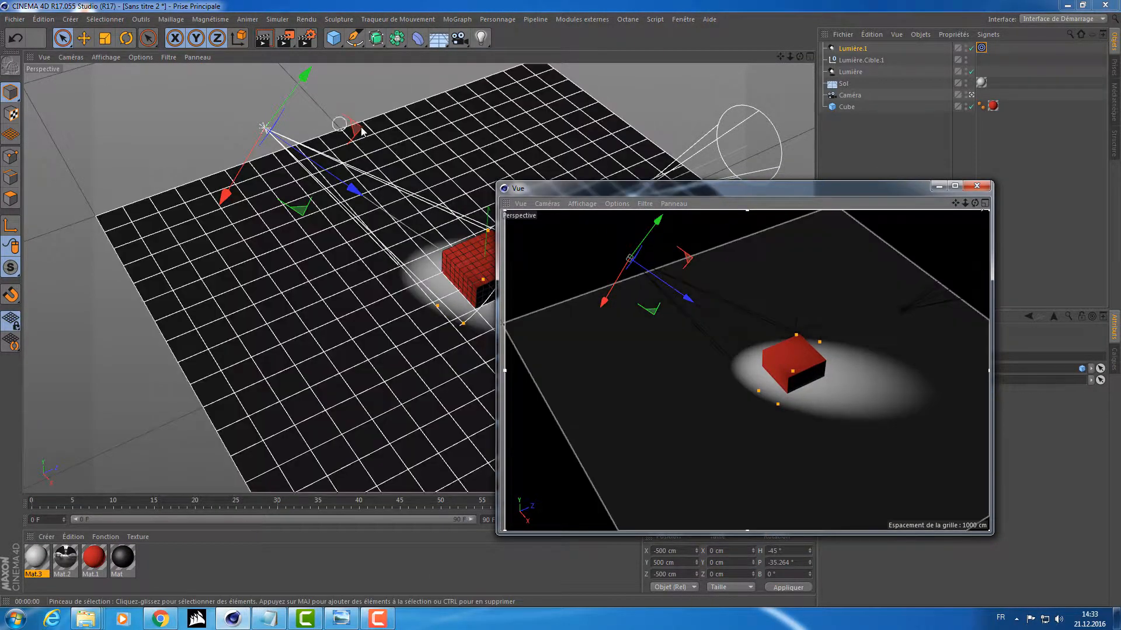
pyautogui.moveTo(354, 127); pyautogui.dragTo(608, 1)
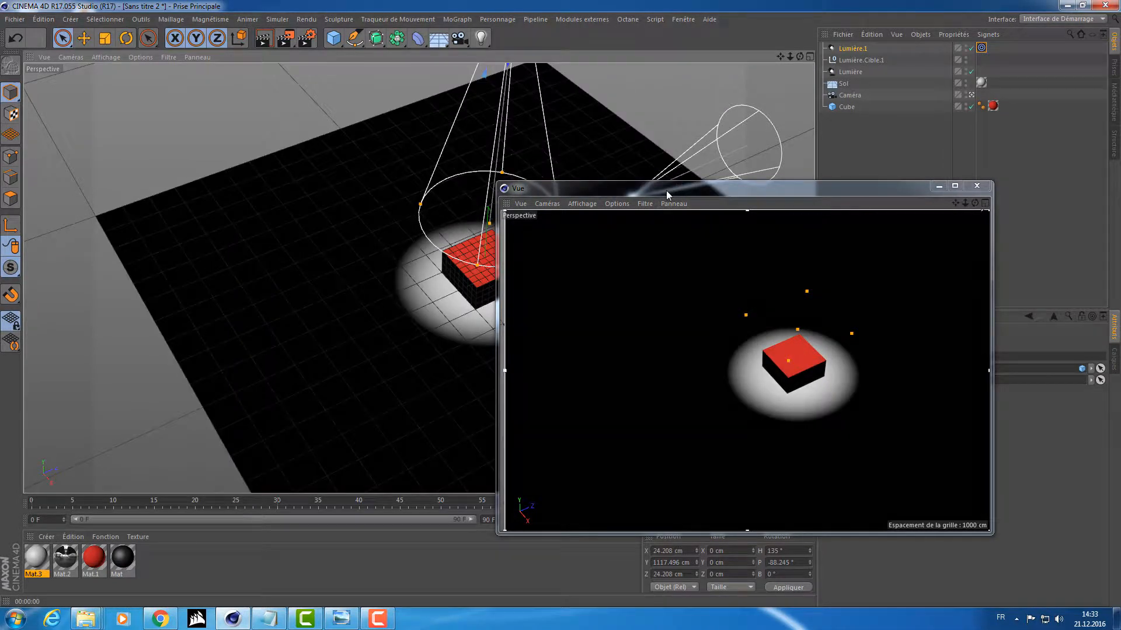
pyautogui.moveTo(669, 189); pyautogui.dragTo(179, 250)
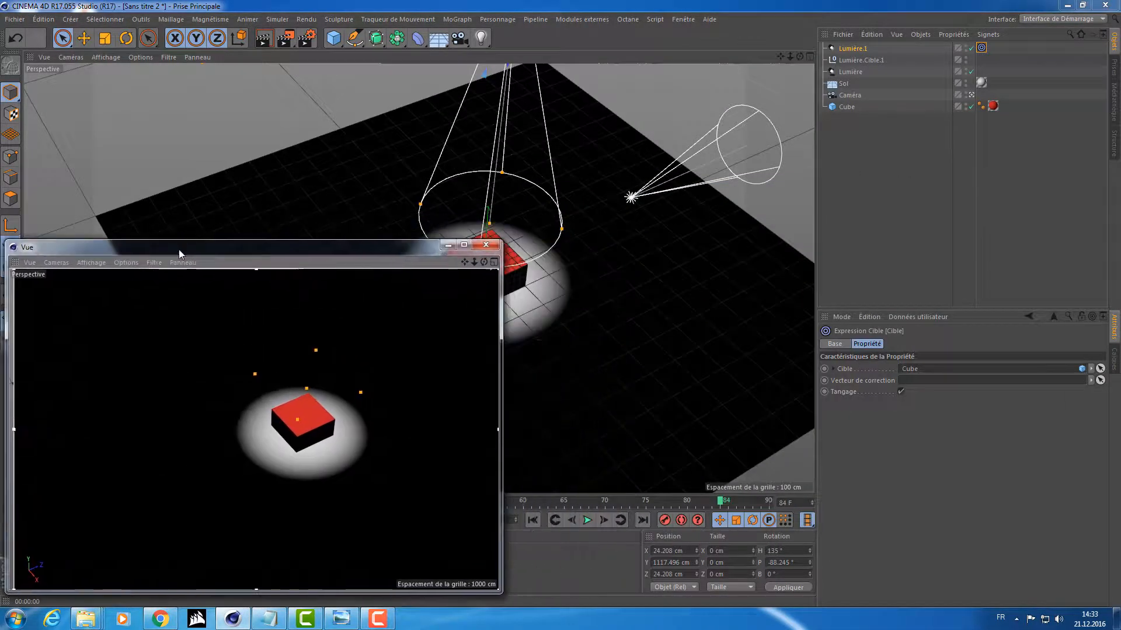
pyautogui.click(854, 50)
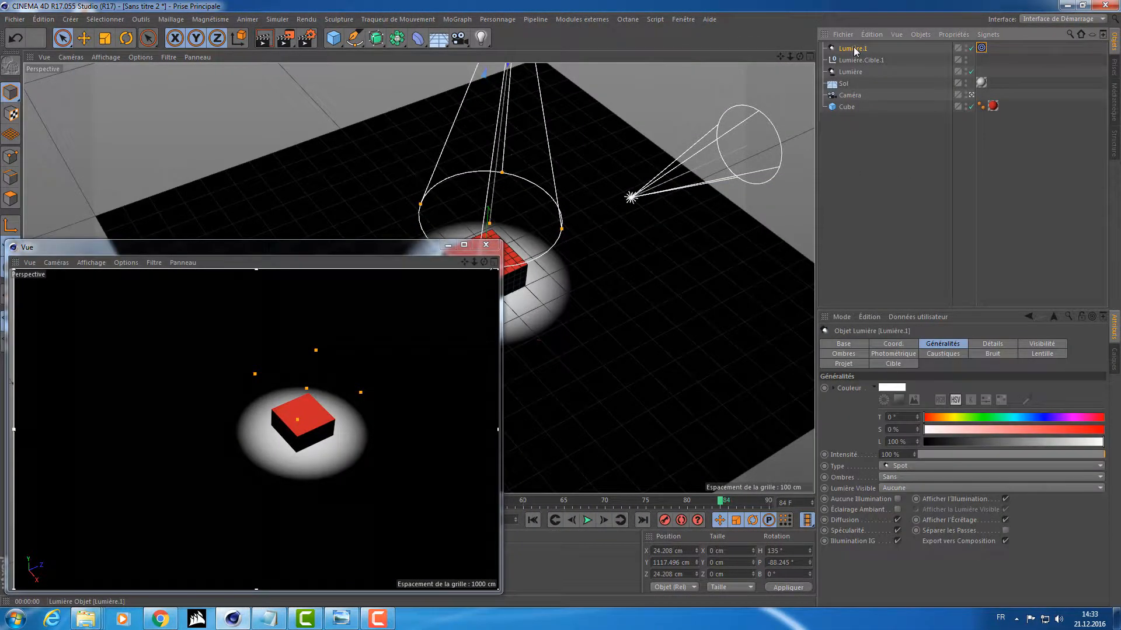
# Delete the target light and its target null, keeping the original spot light
pyautogui.press('Delete')
pyautogui.click(854, 49)
pyautogui.press('Delete')
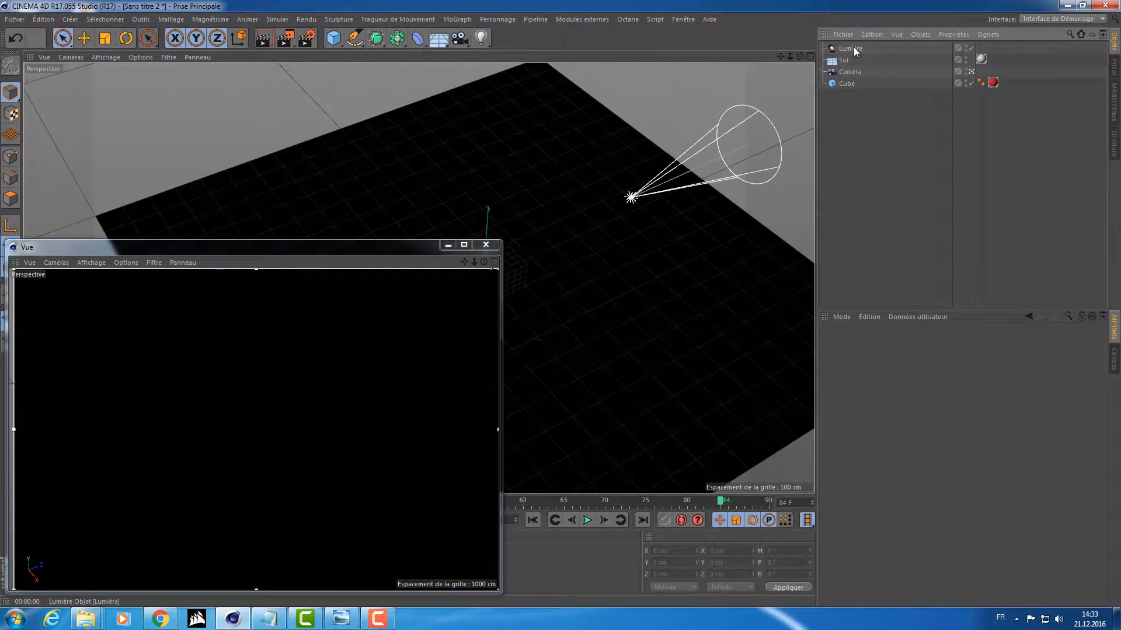
# Add a target (Cible) tag to the remaining Lumière and set Cube as its target
pyautogui.click(854, 50)
pyautogui.rightClick(854, 49)
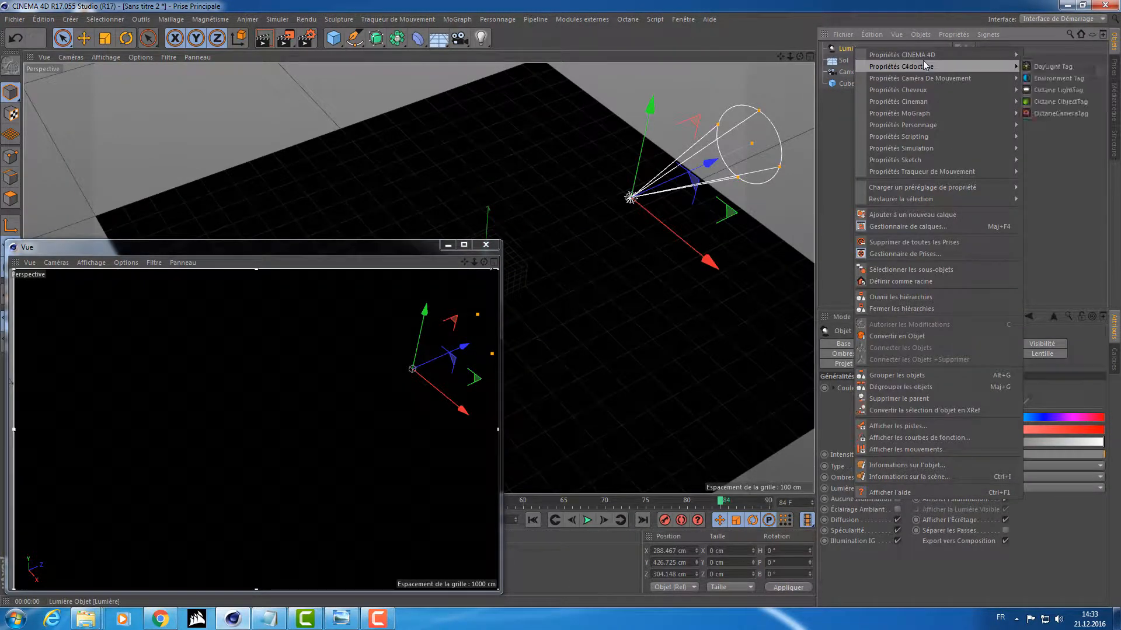
pyautogui.moveTo(929, 53)
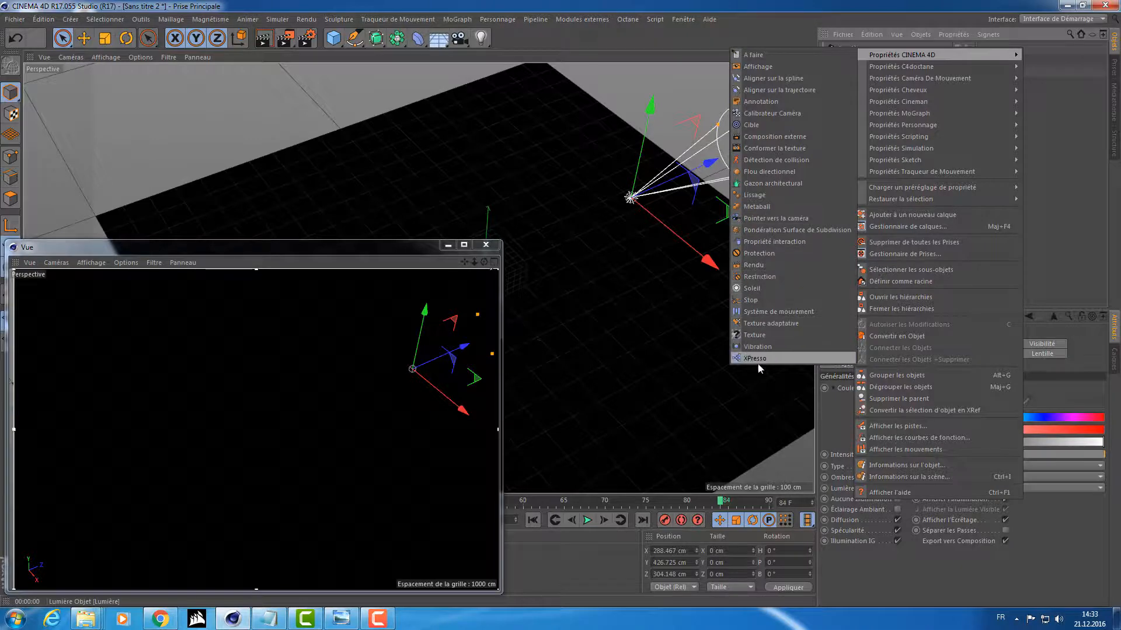
pyautogui.click(753, 124)
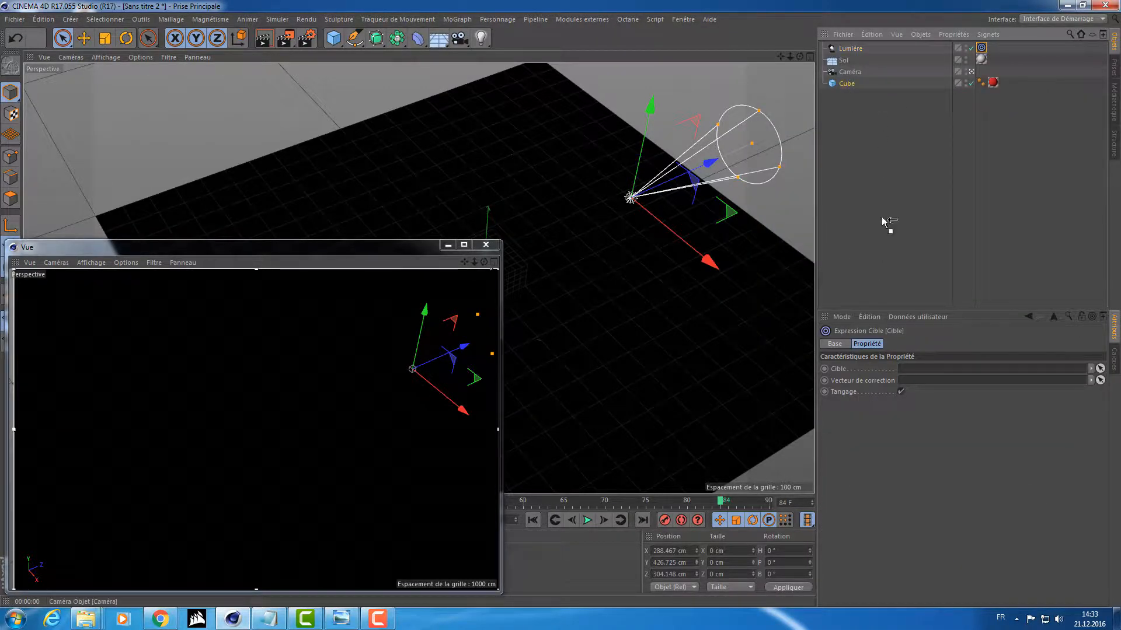
pyautogui.moveTo(922, 360); pyautogui.dragTo(920, 369)
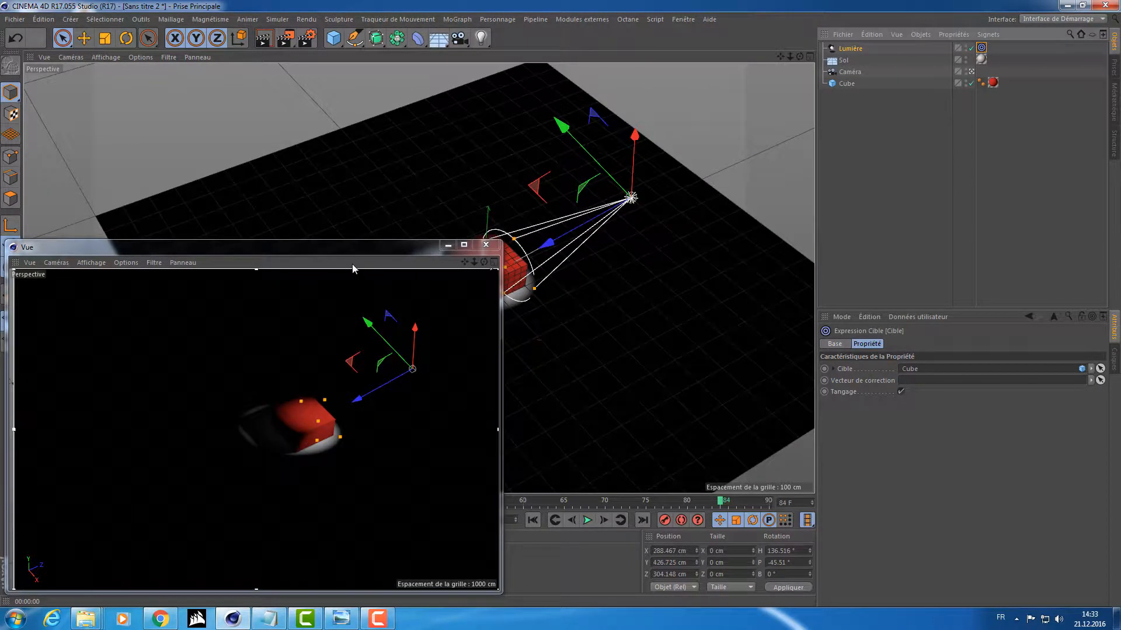
# Pull the spot light away from the cube to about X 542, Y 802, Z 572 cm and frame the lit cube in the floating view
pyautogui.moveTo(354, 251); pyautogui.dragTo(198, 146)
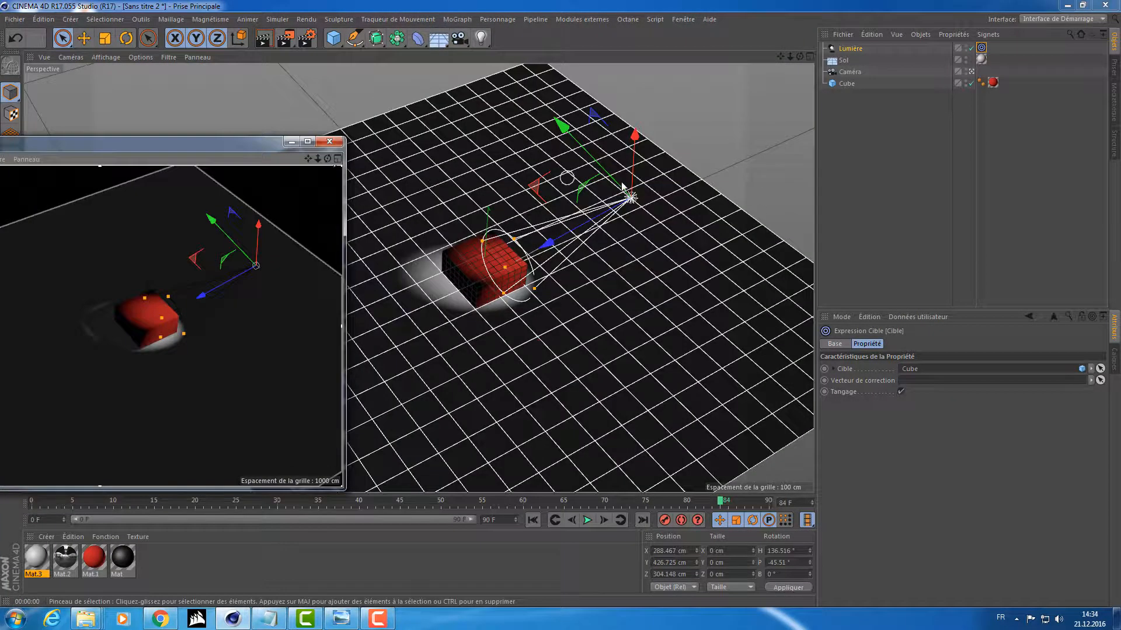
pyautogui.keyDown('alt'); pyautogui.moveTo(585, 239); pyautogui.dragTo(585, 208); pyautogui.keyUp('alt')
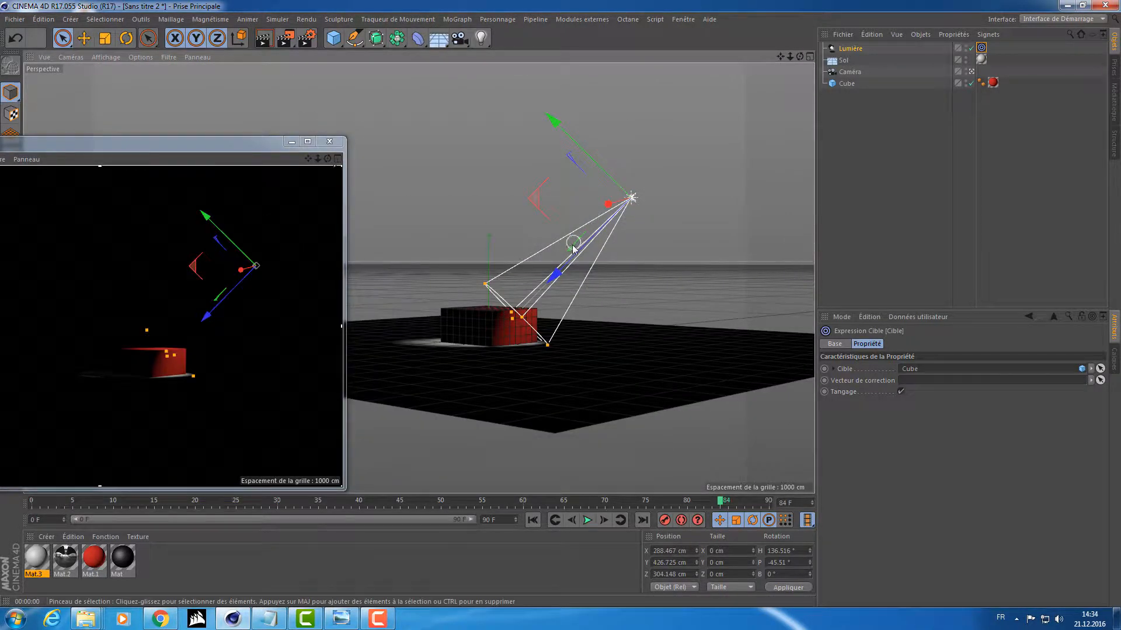
pyautogui.moveTo(569, 266); pyautogui.dragTo(695, 138)
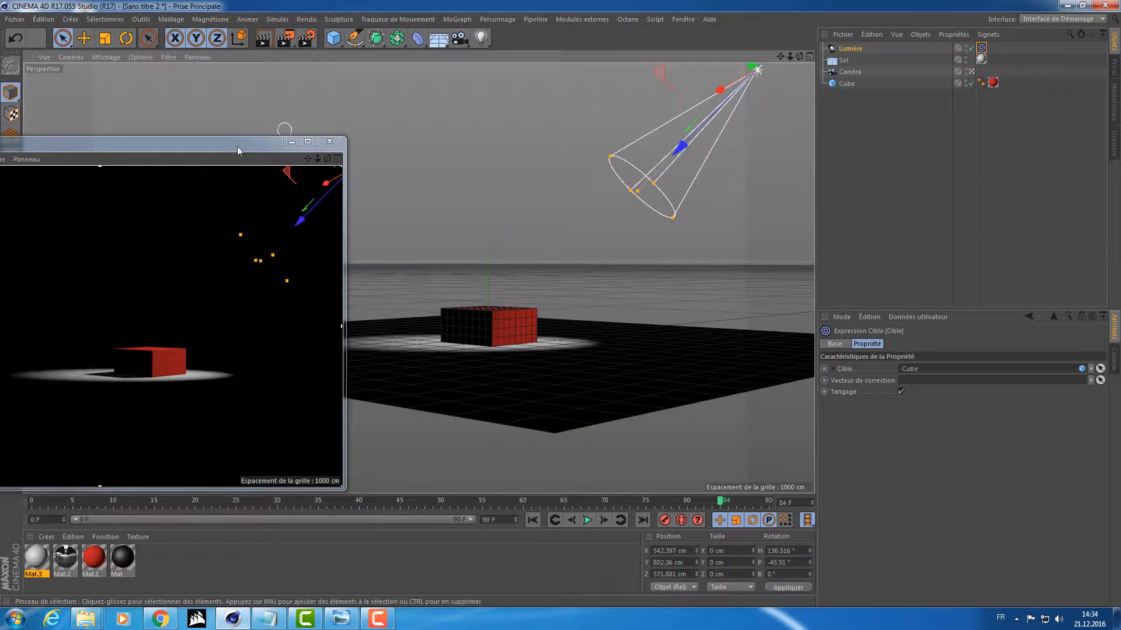
pyautogui.moveTo(229, 150); pyautogui.dragTo(456, 153)
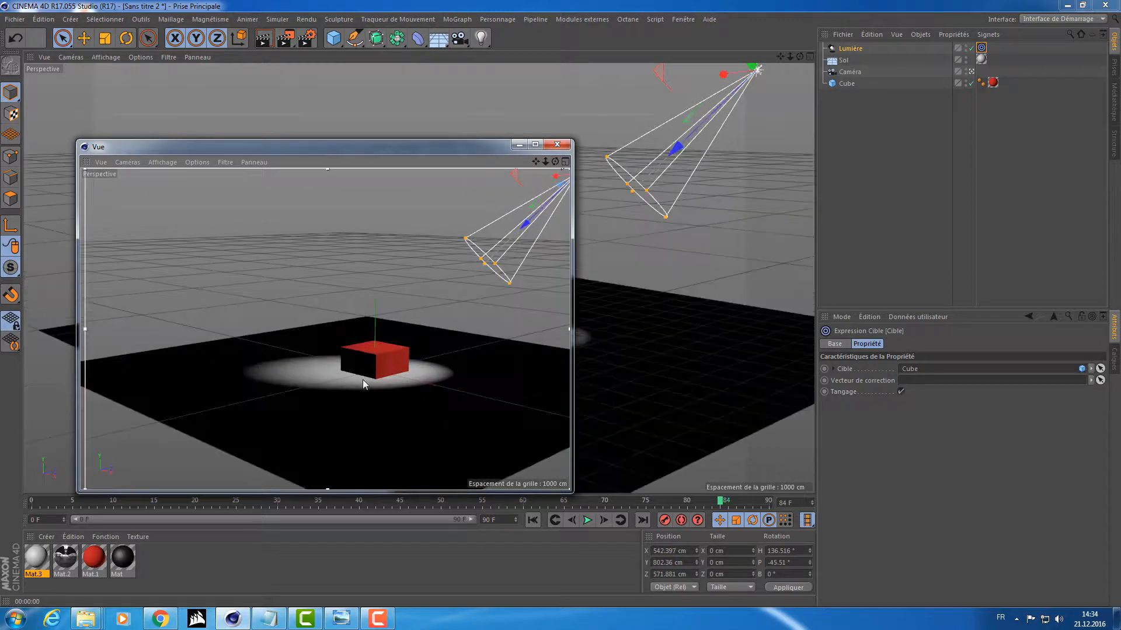
pyautogui.scroll(5, 439, 366)
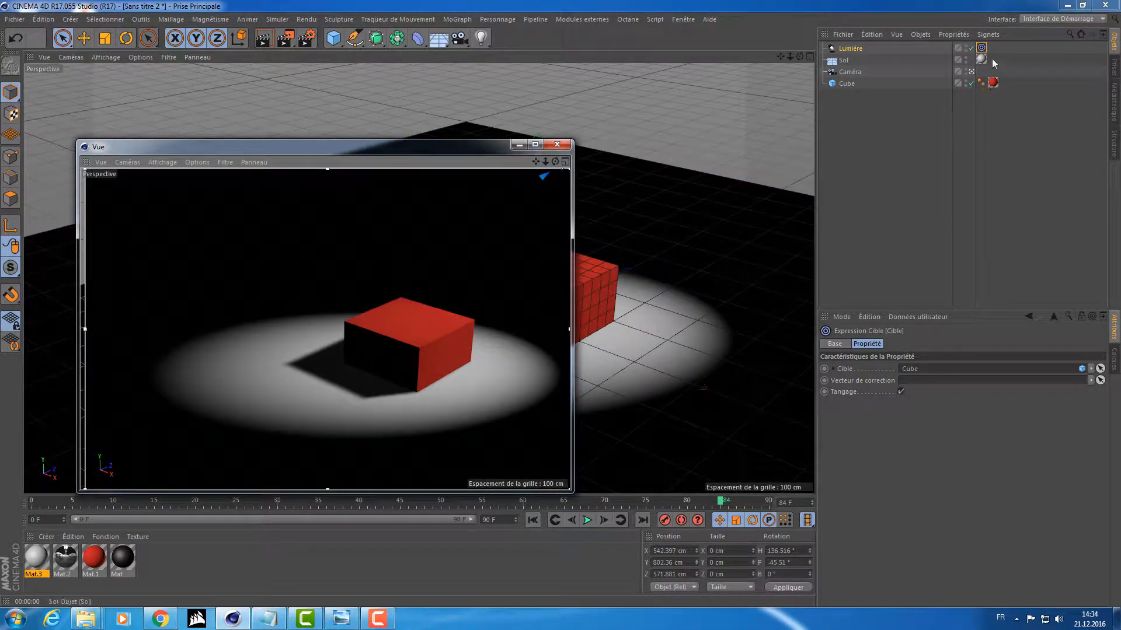
# Set the spot's visible light to Visible and bring its beam into the floating view
pyautogui.click(847, 49)
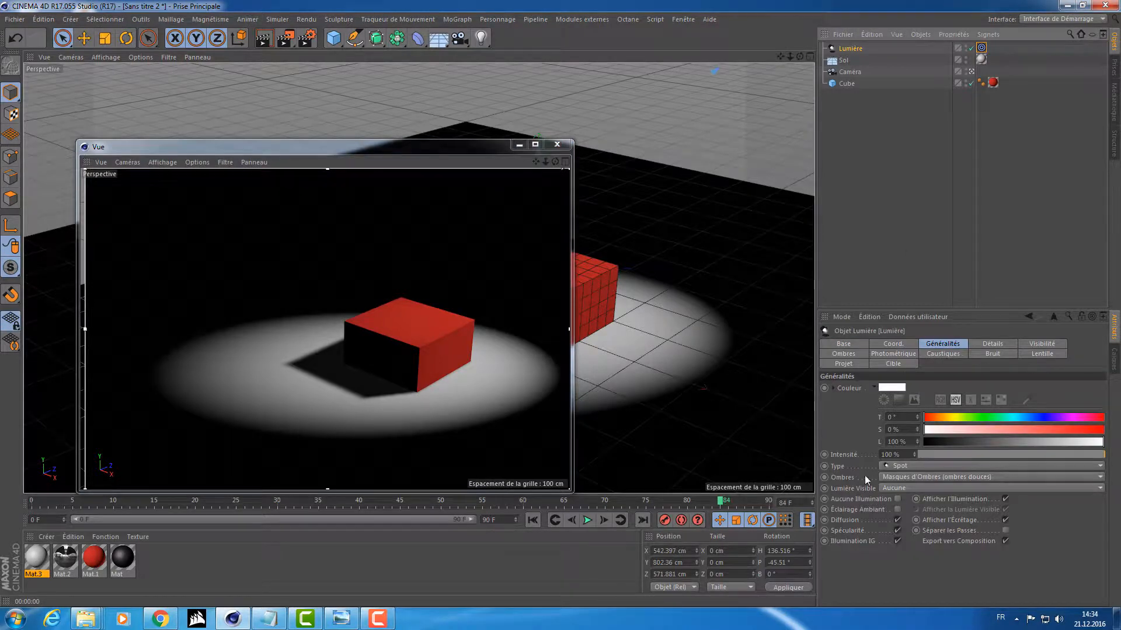
pyautogui.click(904, 476)
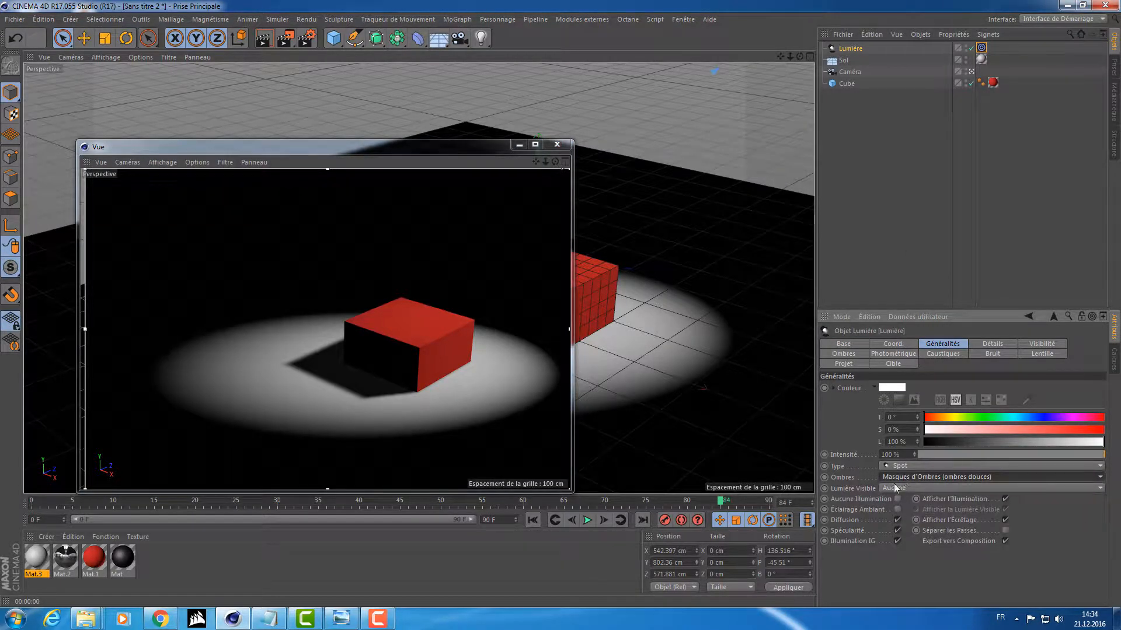
pyautogui.click(894, 489)
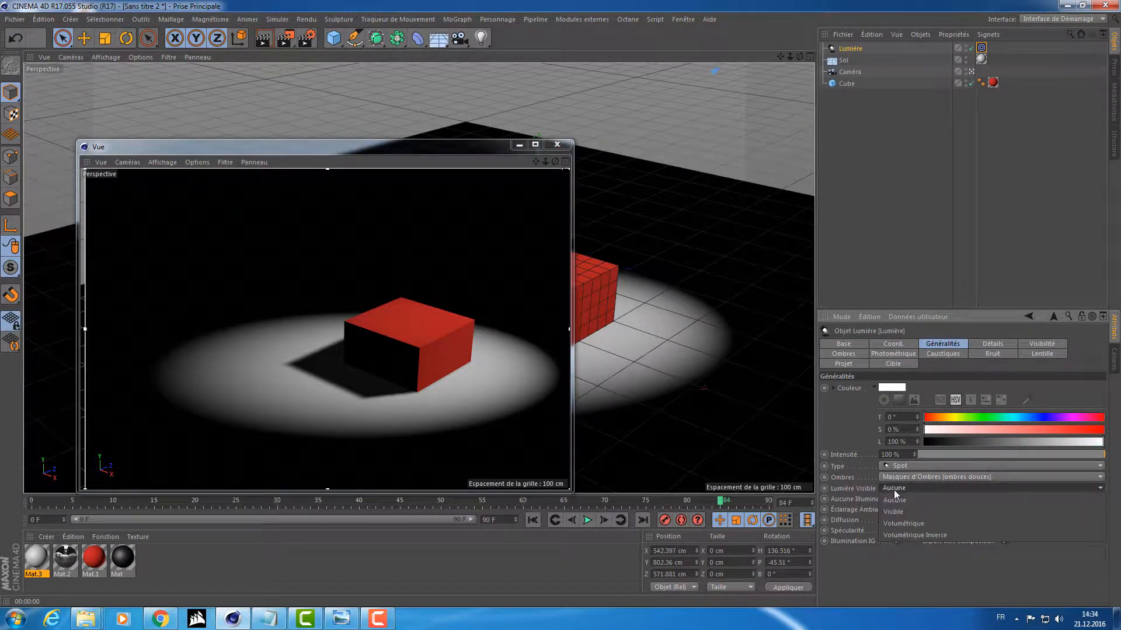
pyautogui.click(898, 513)
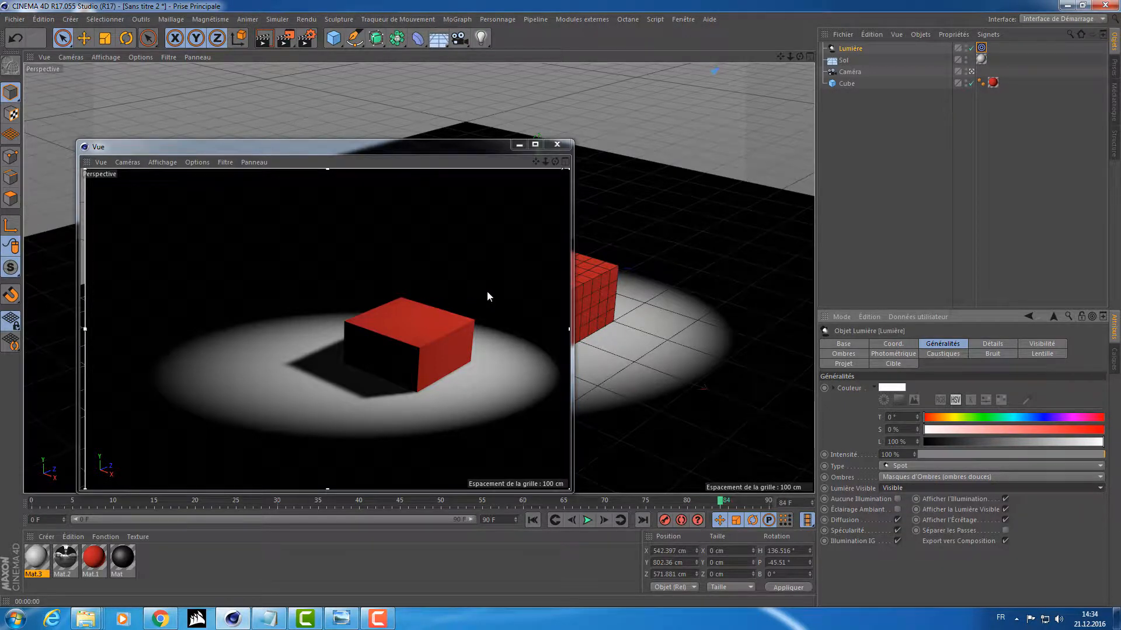
pyautogui.keyDown('alt'); pyautogui.moveTo(492, 290); pyautogui.dragTo(451, 330, button='right'); pyautogui.keyUp('alt')
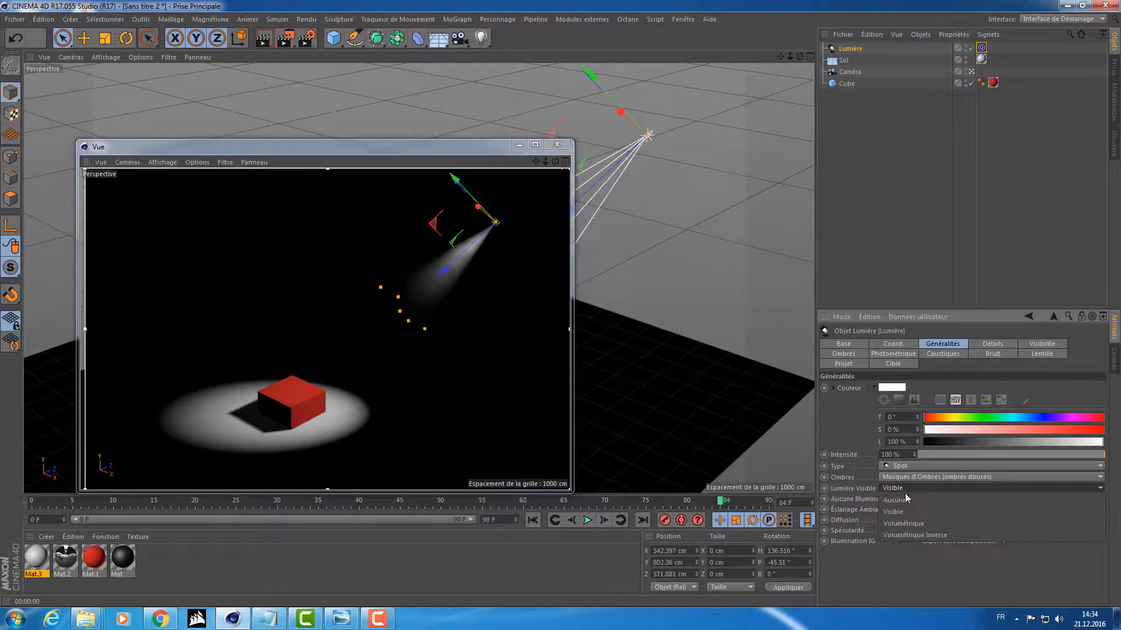
# Try the Volumétrique and Volumétrique Inverse visible light modes on the spot, and reset visible light to Aucune
pyautogui.click(905, 490)
pyautogui.click(907, 527)
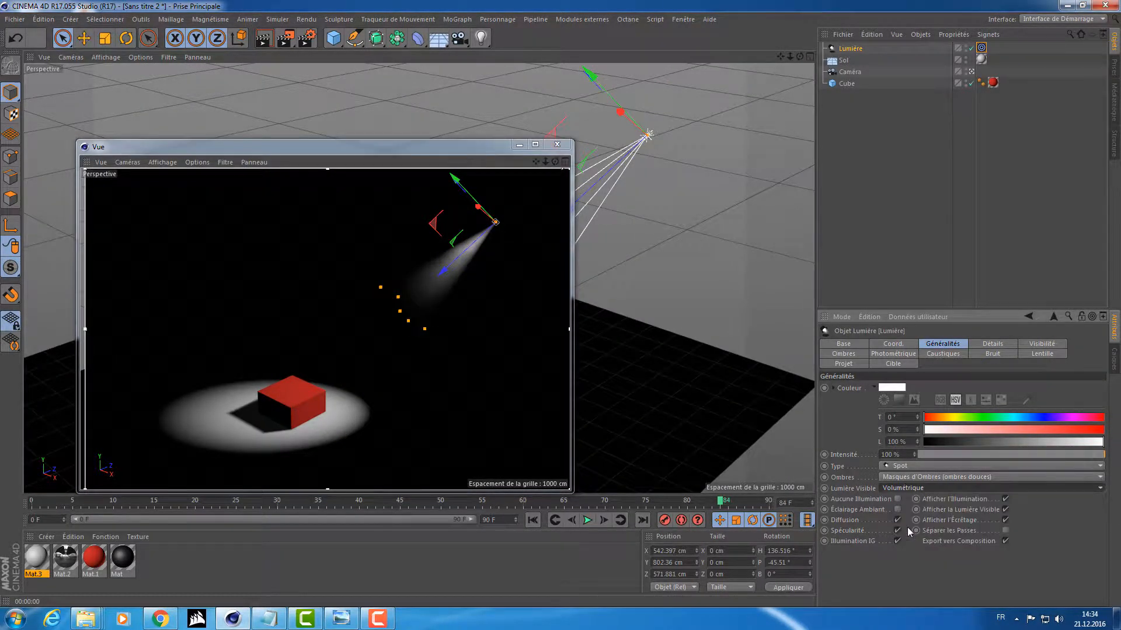
pyautogui.click(520, 364)
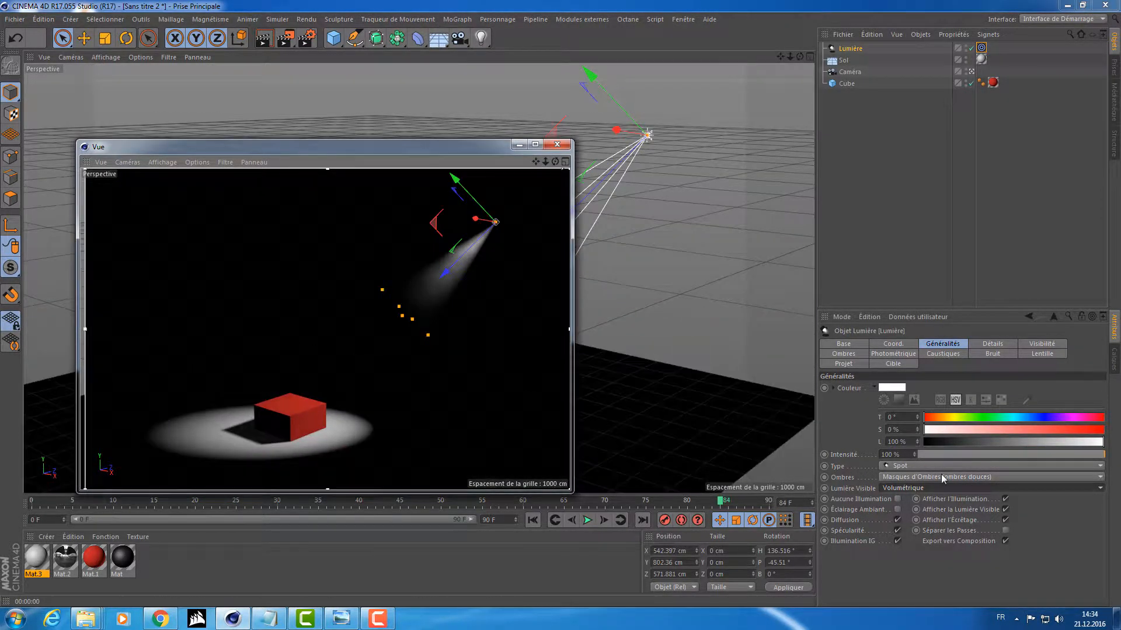
pyautogui.click(915, 490)
pyautogui.click(910, 535)
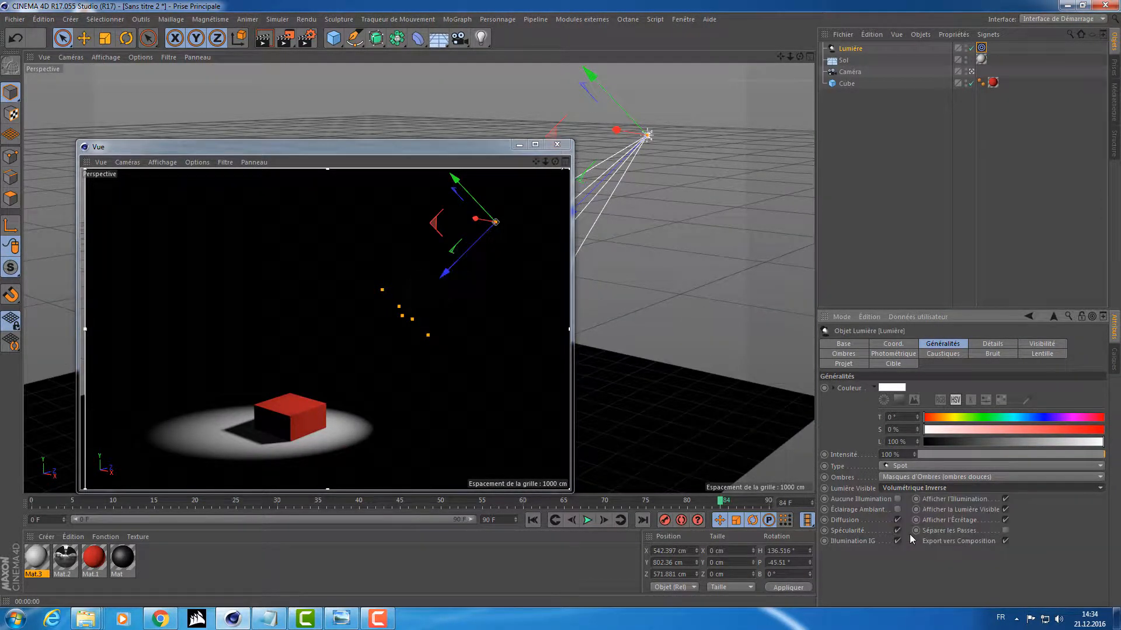
pyautogui.click(901, 488)
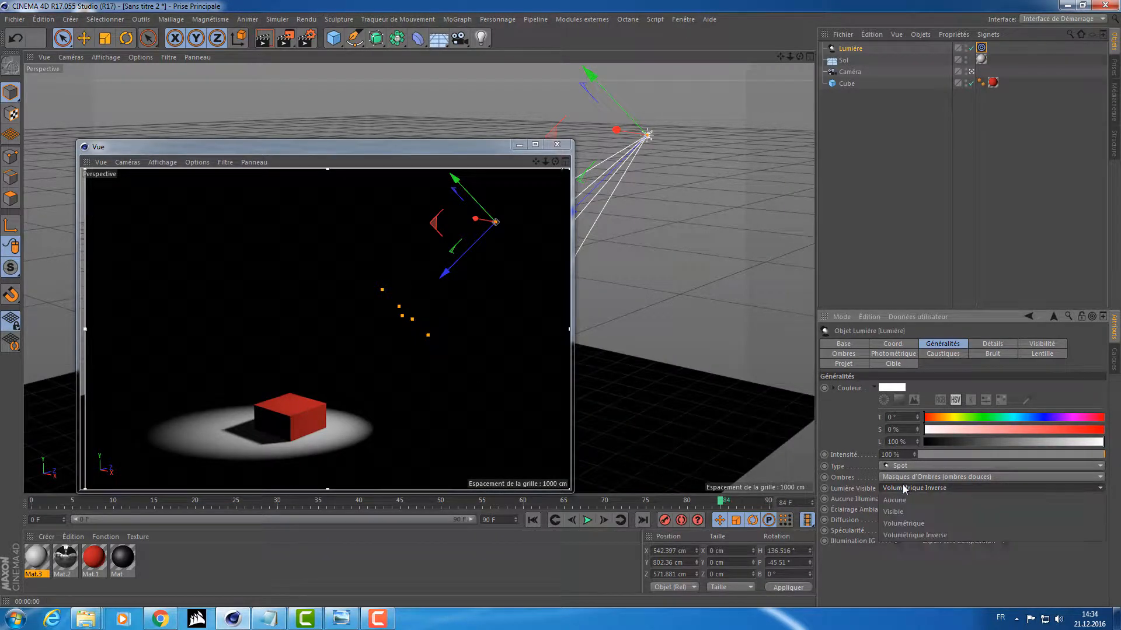
pyautogui.click(901, 504)
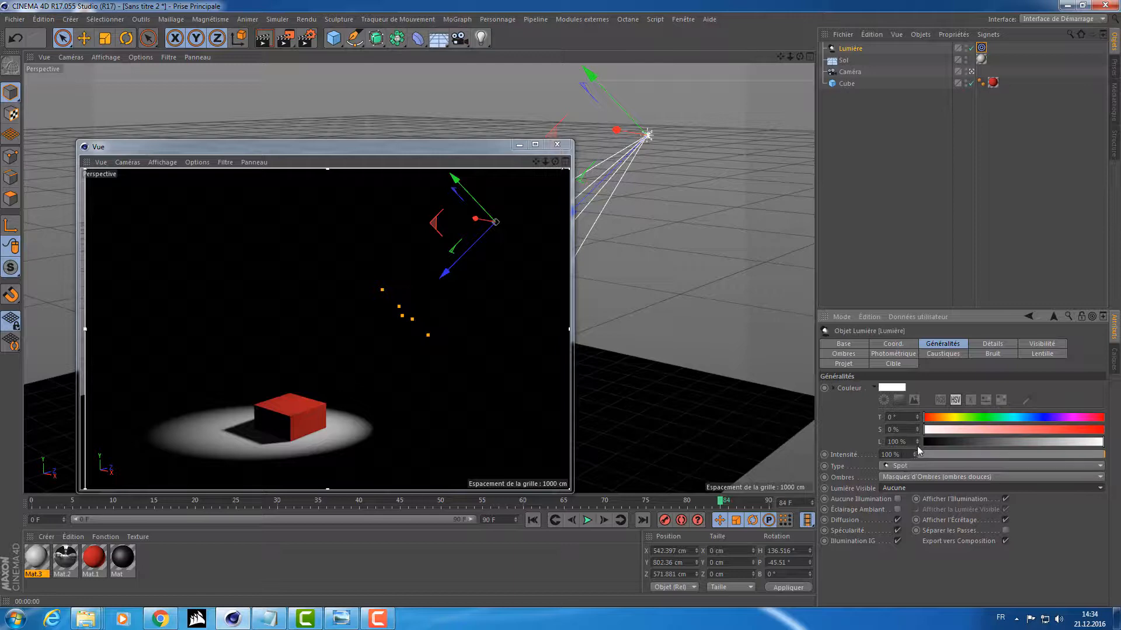
# Try a red tint at 50% saturation and a green hue of 147° on the light, and return its saturation to 0%
pyautogui.moveTo(941, 420); pyautogui.dragTo(1102, 418)
pyautogui.click(1013, 431)
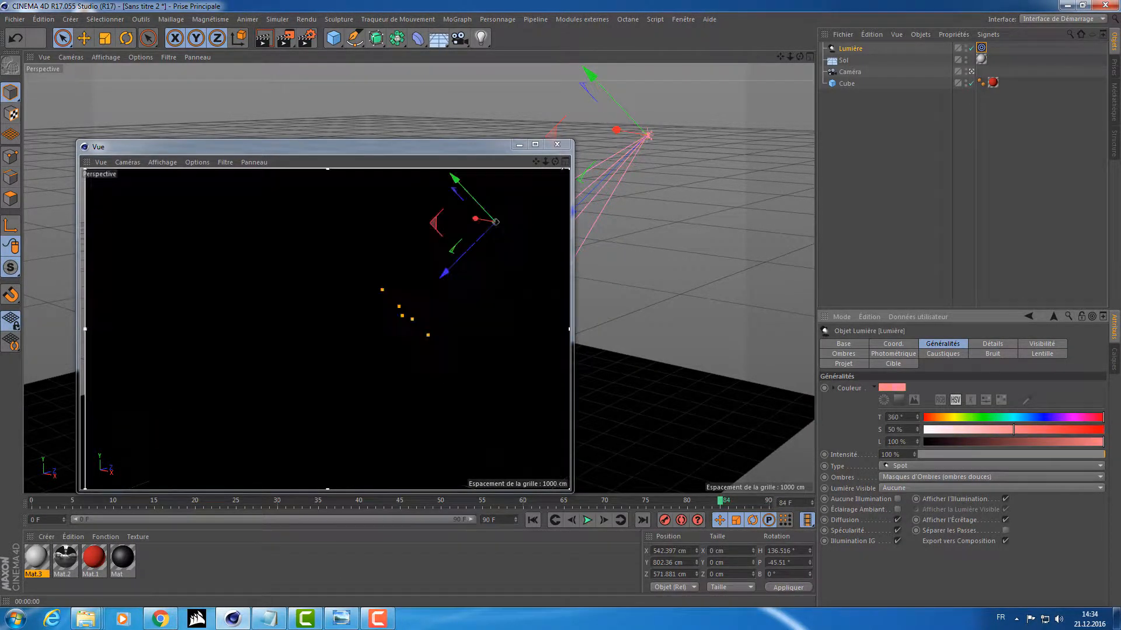
pyautogui.click(997, 417)
pyautogui.moveTo(1013, 430); pyautogui.dragTo(925, 430)
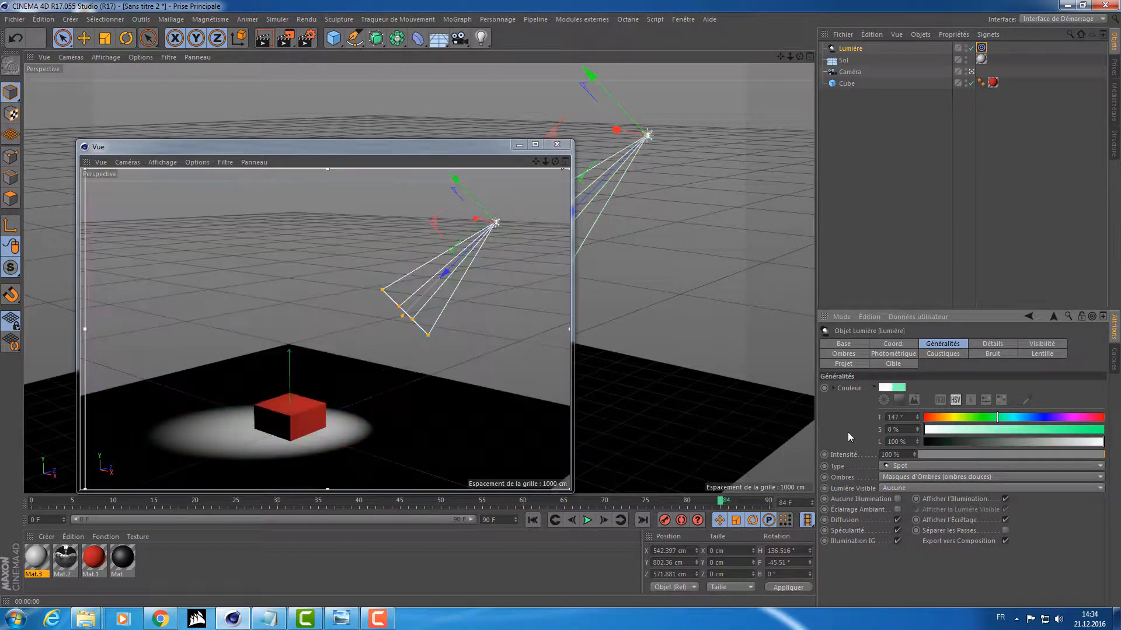
# Switch the light's project mode to Inclure and restore it to Exclure
pyautogui.keyDown('alt'); pyautogui.moveTo(342, 321); pyautogui.dragTo(316, 445); pyautogui.keyUp('alt')
pyautogui.keyDown('alt'); pyautogui.moveTo(315, 445); pyautogui.dragTo(369, 390, button='middle'); pyautogui.keyUp('alt')
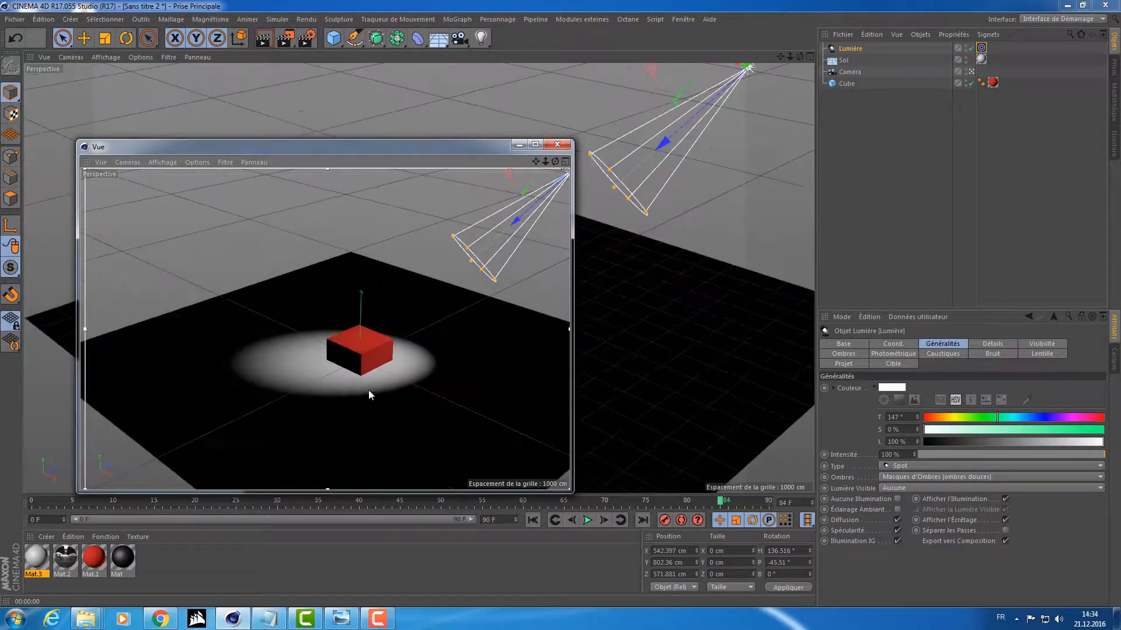
pyautogui.keyDown('alt'); pyautogui.moveTo(393, 366); pyautogui.dragTo(423, 359, button='right'); pyautogui.keyUp('alt')
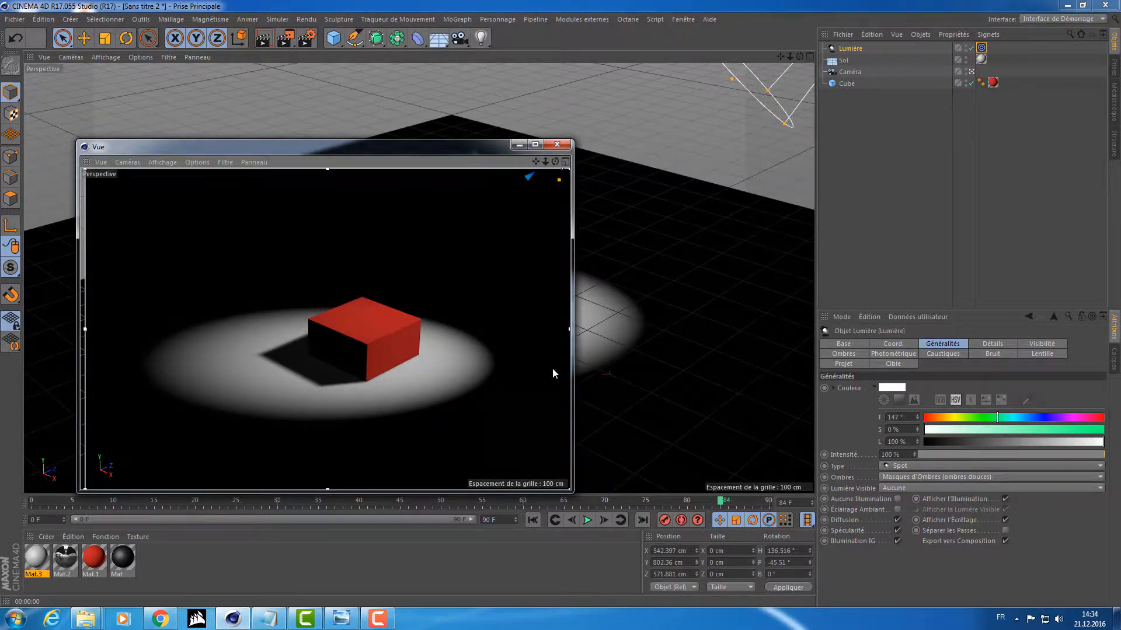
pyautogui.click(840, 365)
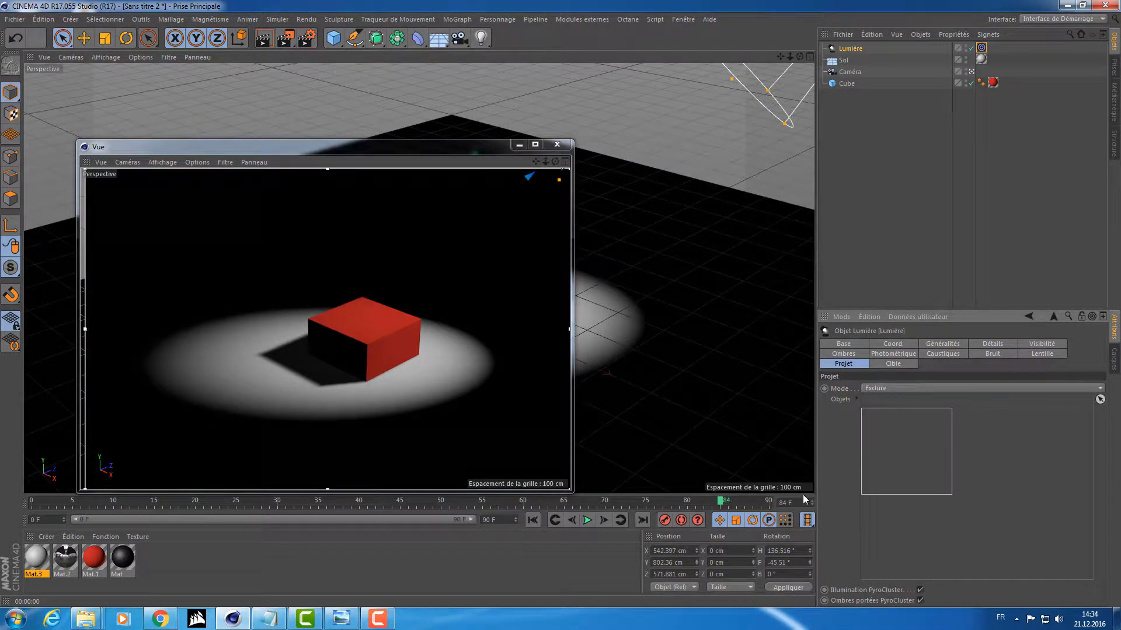
pyautogui.click(883, 388)
pyautogui.click(882, 401)
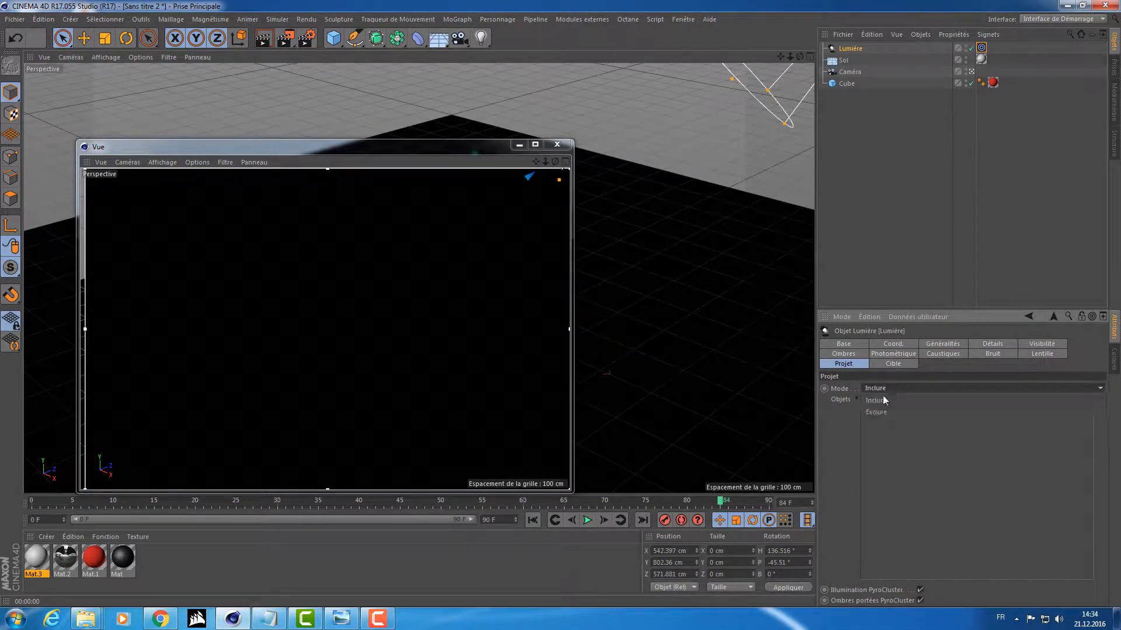
pyautogui.click(883, 390)
pyautogui.click(876, 412)
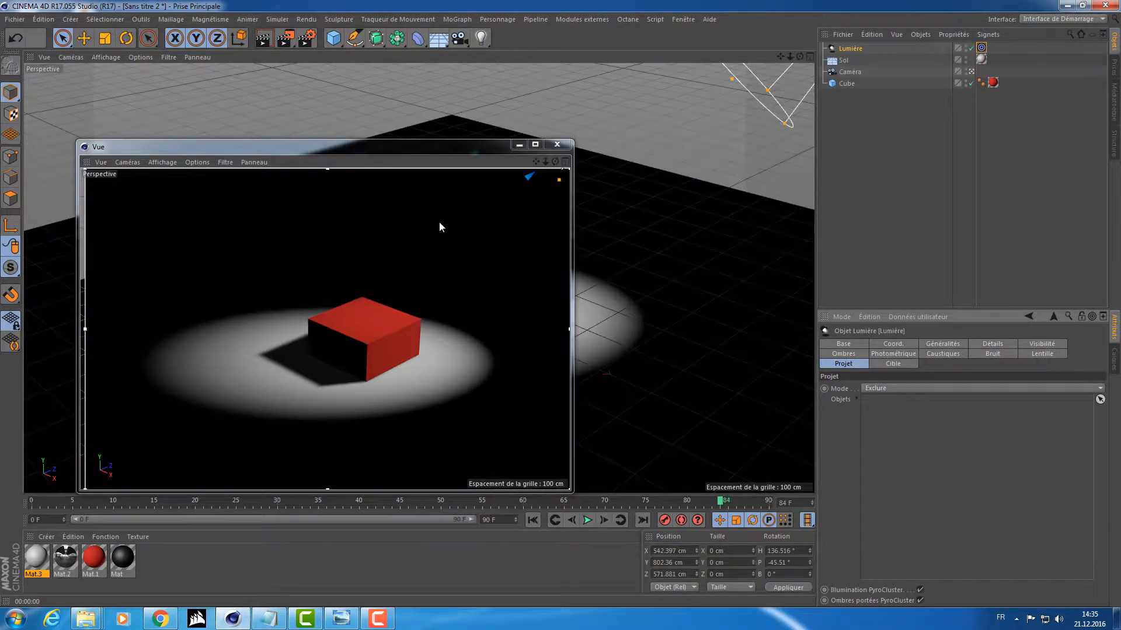
# Close the floating view window and frame the cube and spot light in the main viewport
pyautogui.moveTo(417, 153); pyautogui.dragTo(454, 160)
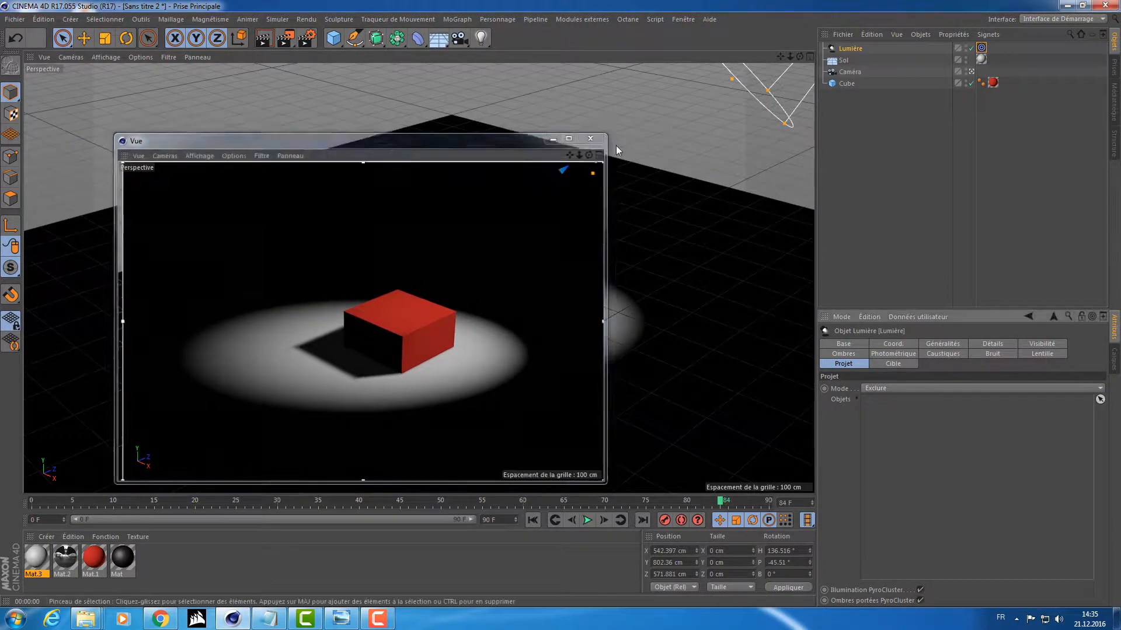
pyautogui.click(595, 150)
pyautogui.moveTo(551, 176)
pyautogui.keyDown('alt'); pyautogui.mouseDown()
pyautogui.moveTo(513, 251)
pyautogui.moveTo(561, 187)
pyautogui.mouseUp(); pyautogui.keyUp('alt')
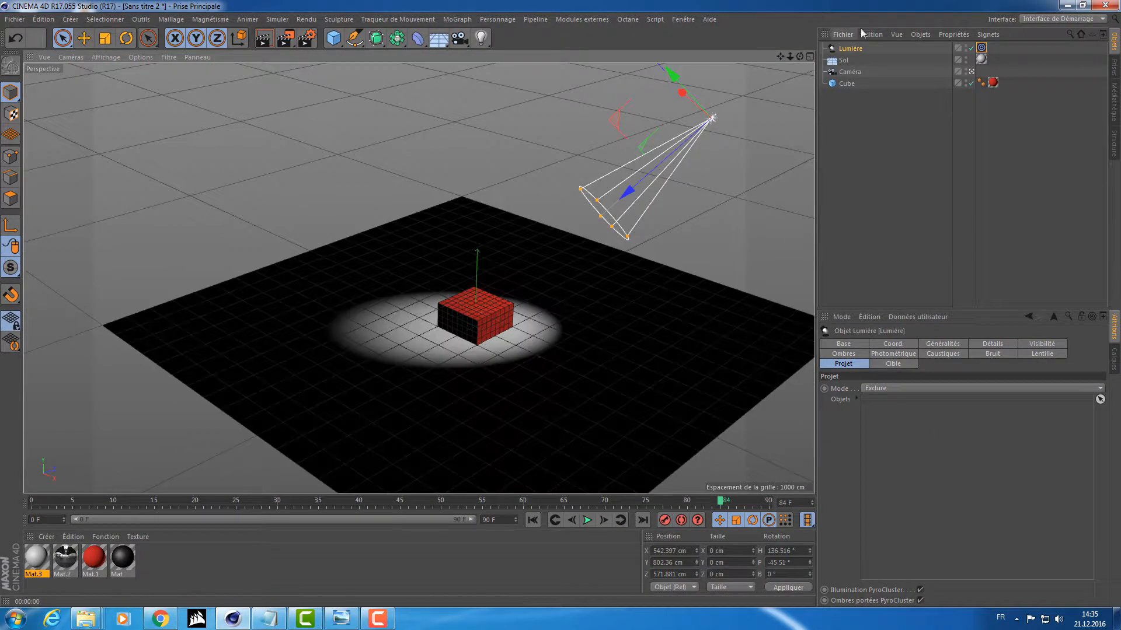
# Duplicate the spot light and move the copy to the cube's opposite side, about X -642, Y 725, Z -677 cm
pyautogui.hotkey('ctrl', 'c')
pyautogui.hotkey('ctrl', 'v')
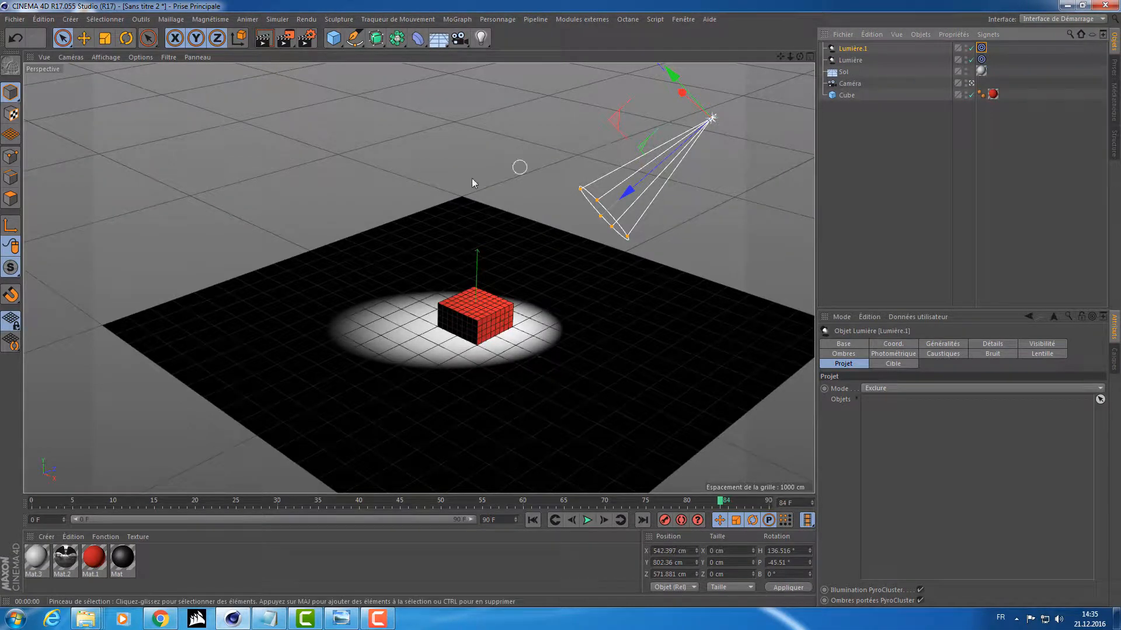
pyautogui.keyDown('alt'); pyautogui.moveTo(471, 178); pyautogui.dragTo(137, 126); pyautogui.keyUp('alt')
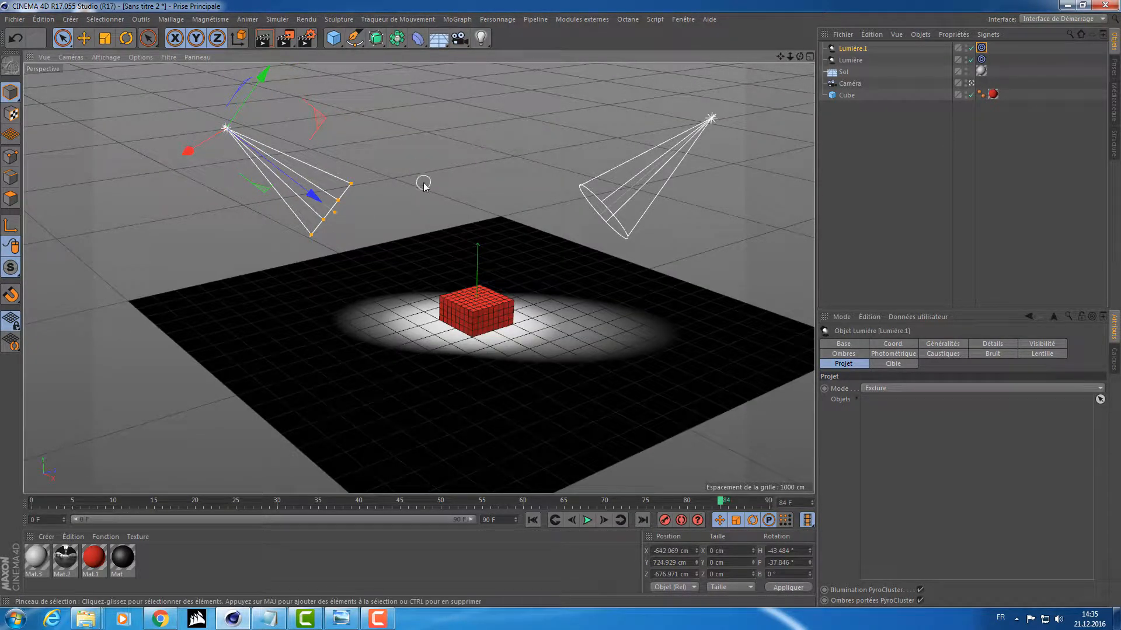
# Deselect the lights and turn on an interactive render region placed around the cube and its shadows
pyautogui.click(443, 138)
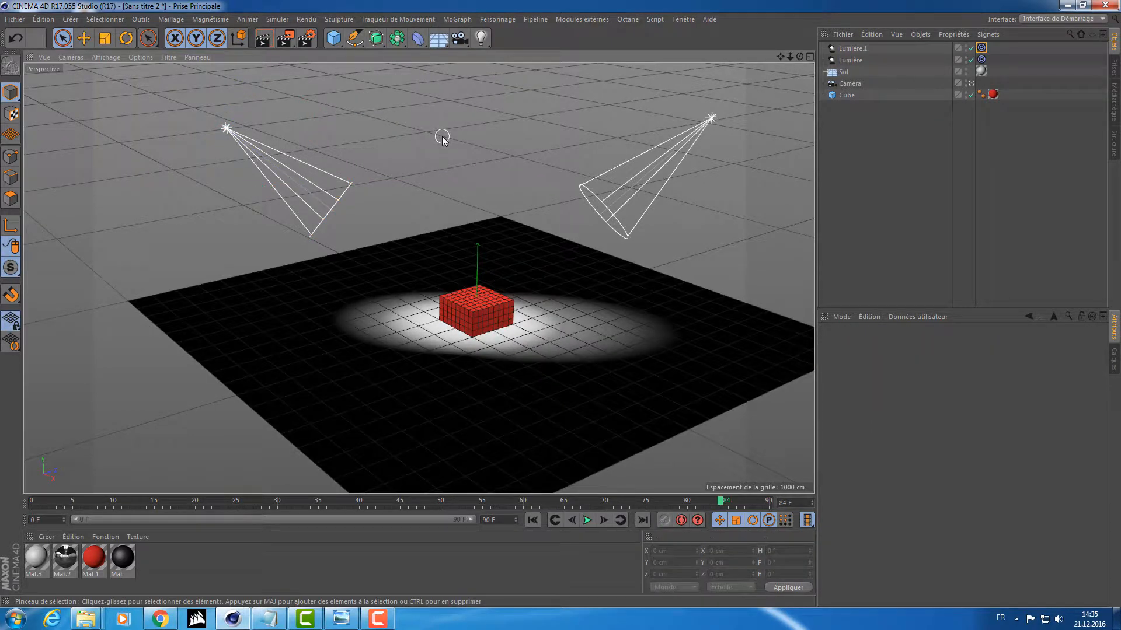
pyautogui.hotkey('alt', 'r')
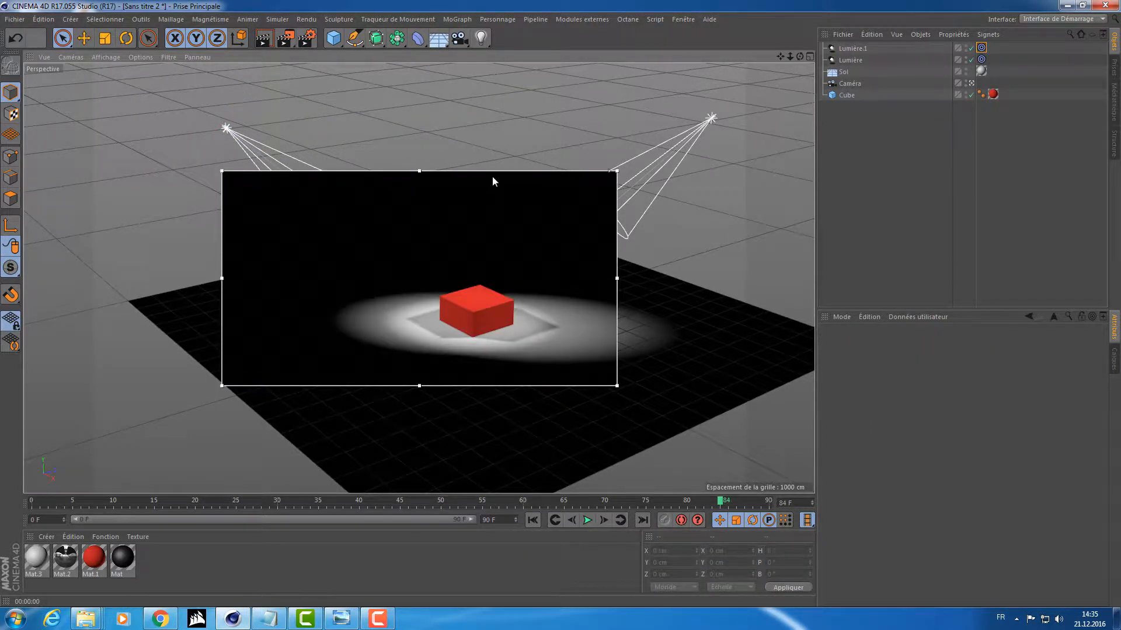
pyautogui.moveTo(492, 177); pyautogui.dragTo(576, 189)
pyautogui.moveTo(285, 38); pyautogui.dragTo(223, 293)
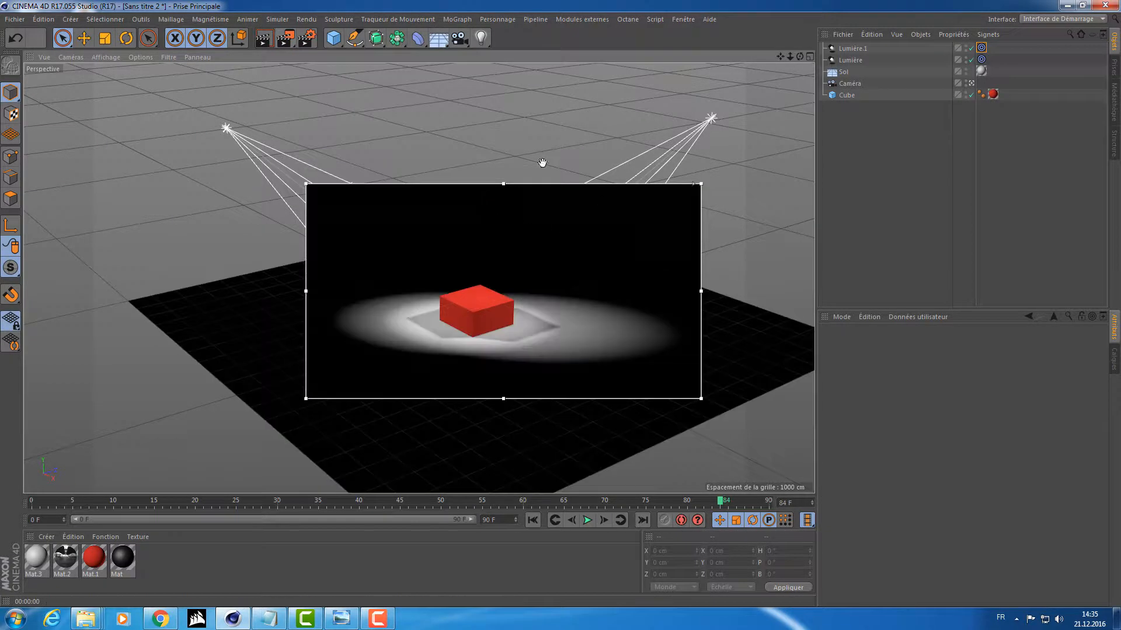
pyautogui.scroll(5, 586, 305)
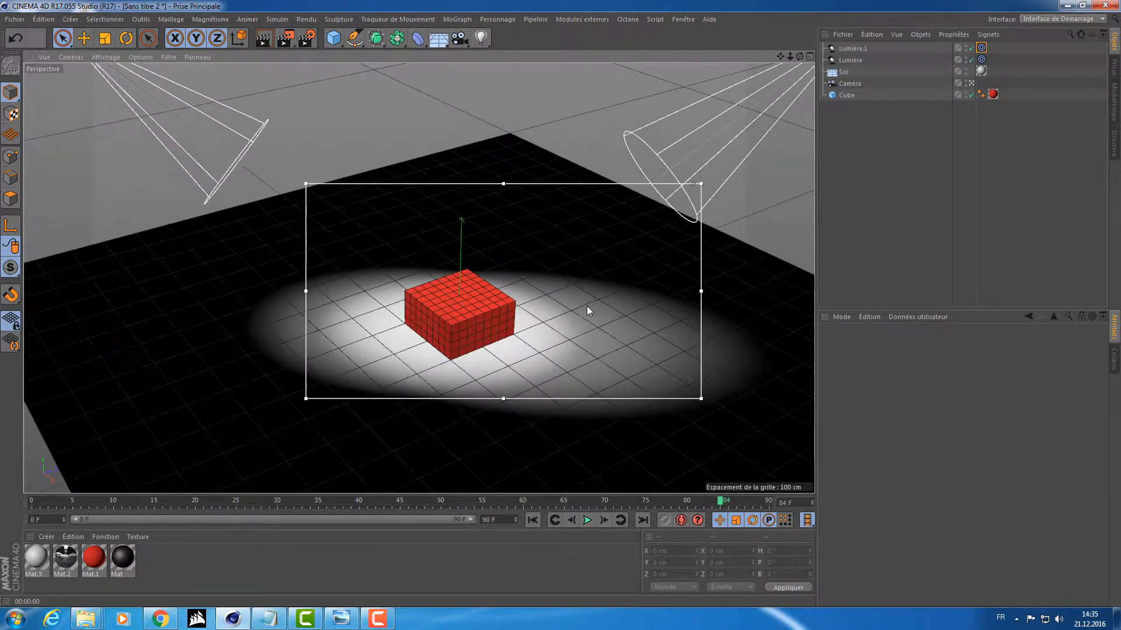
# Enlarge the interactive render region to cover the whole lit floor area around the cube
pyautogui.scroll(-2, 549, 304)
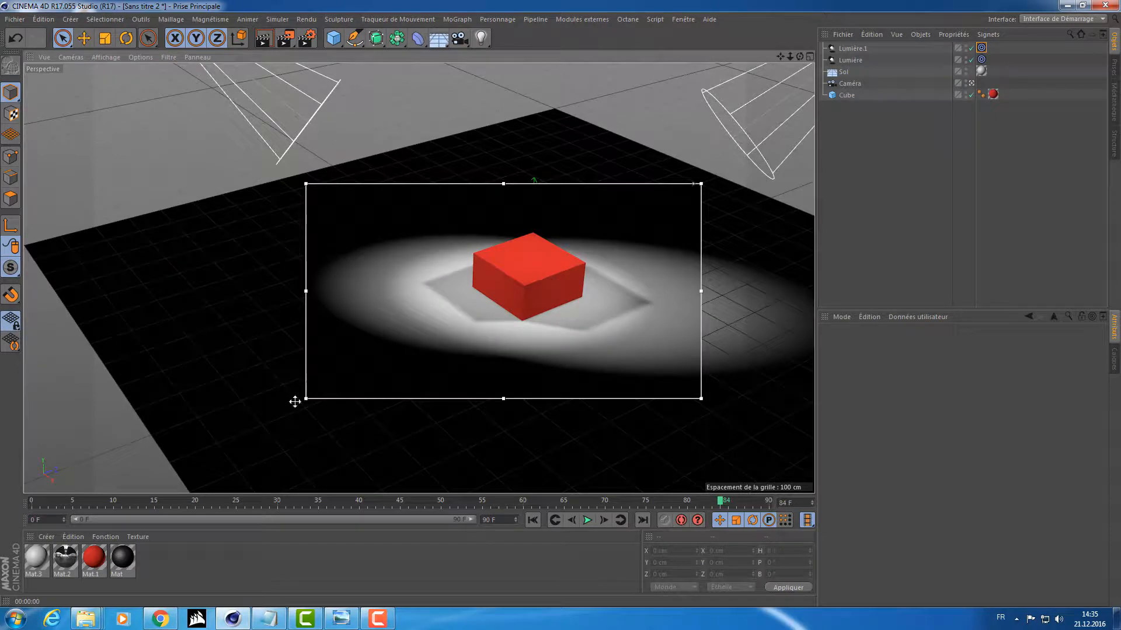
pyautogui.moveTo(295, 402); pyautogui.dragTo(222, 450)
pyautogui.moveTo(698, 185); pyautogui.dragTo(878, 139)
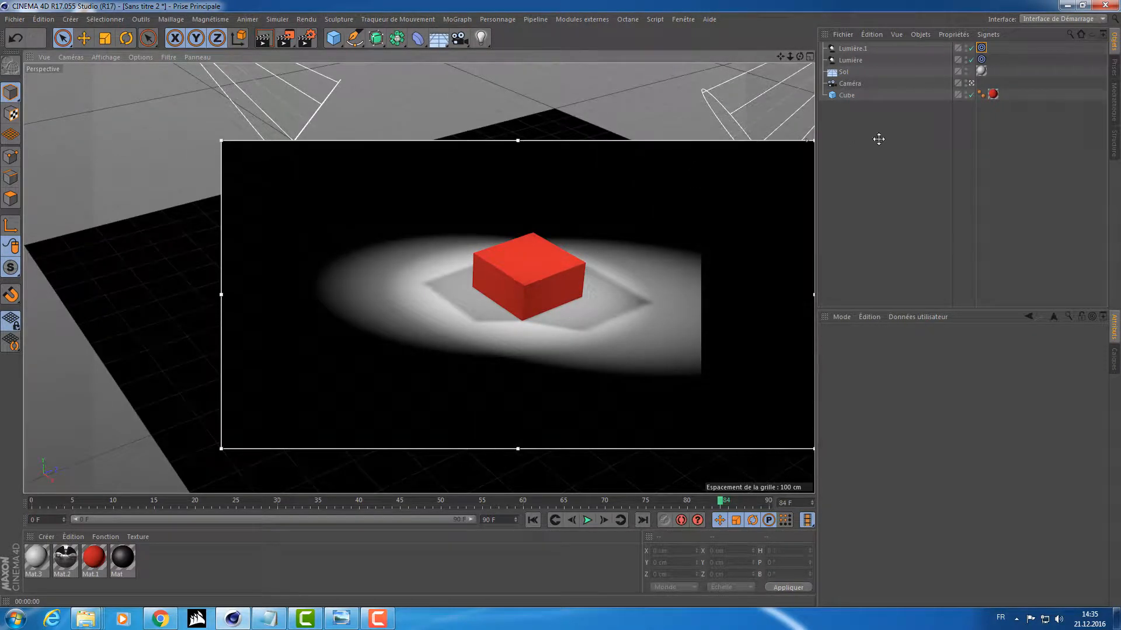
pyautogui.keyDown('alt'); pyautogui.moveTo(573, 302); pyautogui.dragTo(530, 308, button='middle'); pyautogui.keyUp('alt')
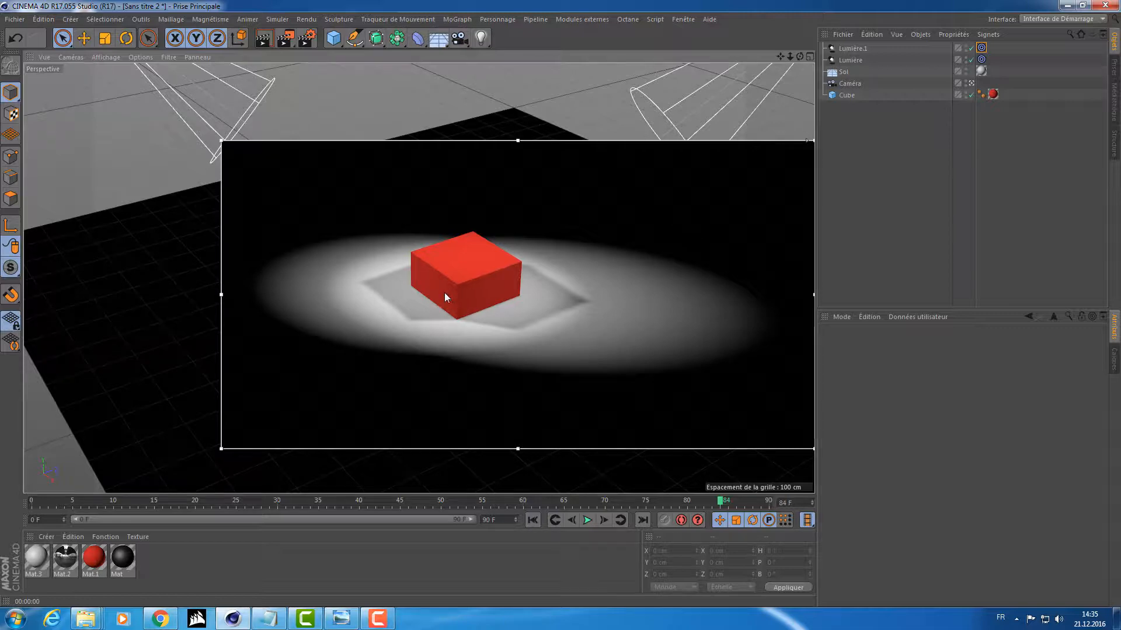
# Examine the cube's overlapping shadows on the floor from several viewing angles
pyautogui.keyDown('alt'); pyautogui.moveTo(513, 284); pyautogui.dragTo(481, 291); pyautogui.keyUp('alt')
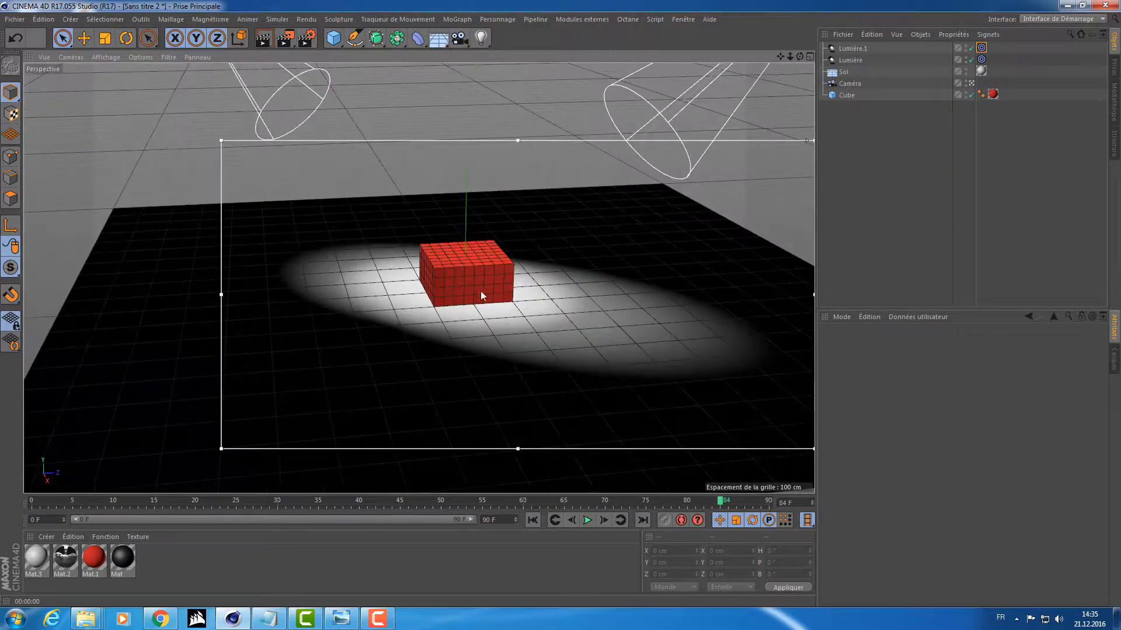
pyautogui.scroll(2, 481, 292)
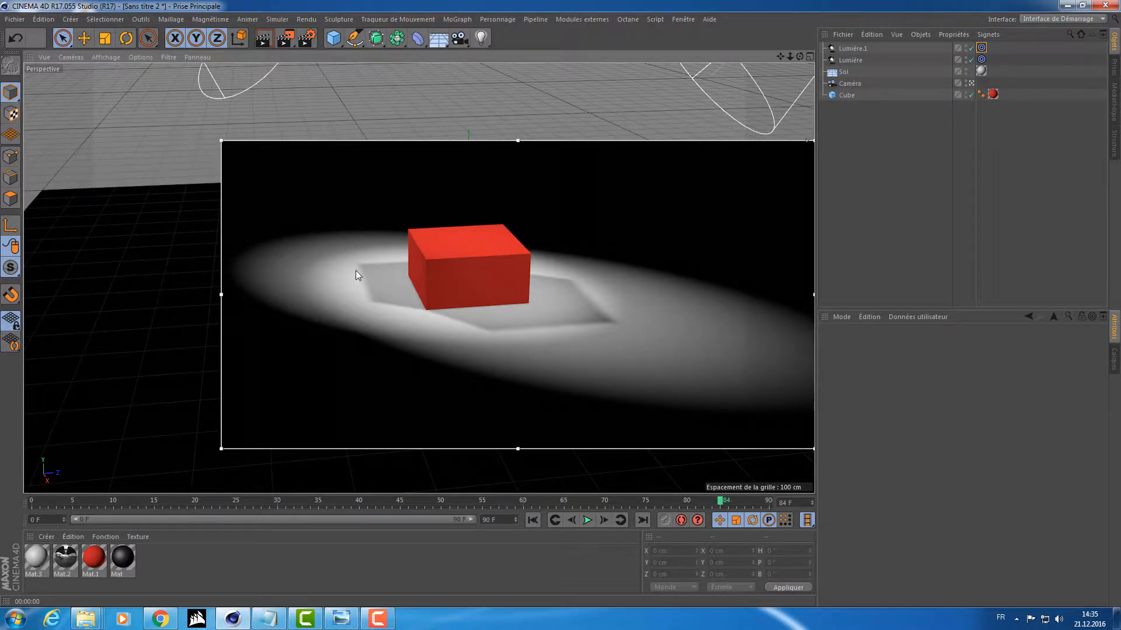
pyautogui.keyDown('alt'); pyautogui.moveTo(356, 270); pyautogui.dragTo(488, 282); pyautogui.keyUp('alt')
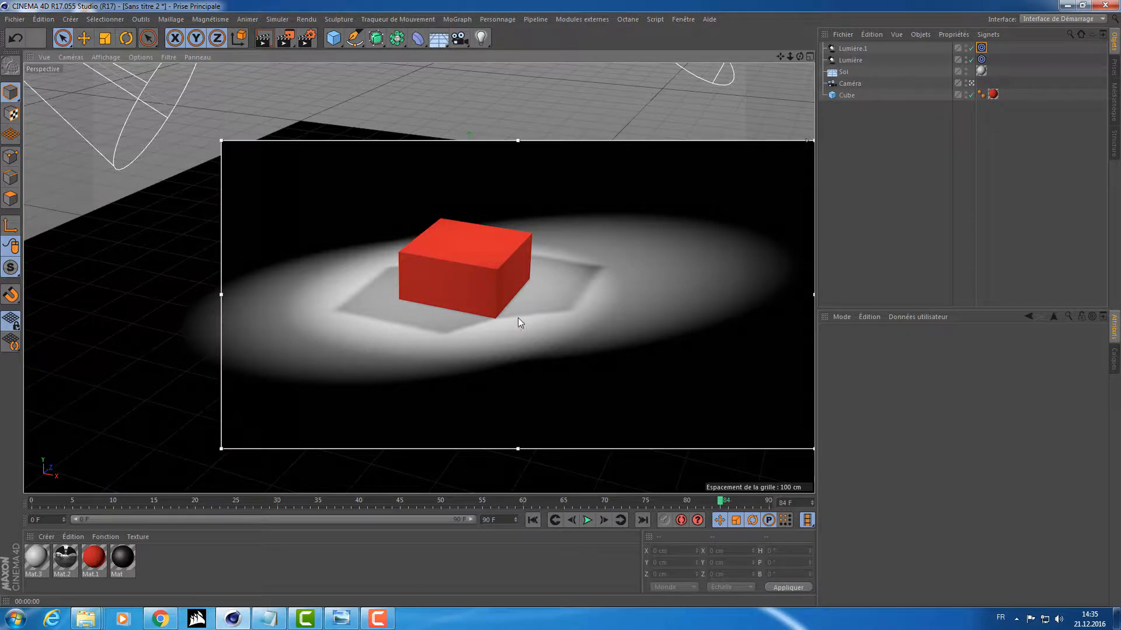
pyautogui.keyDown('alt'); pyautogui.moveTo(517, 318); pyautogui.dragTo(418, 266); pyautogui.keyUp('alt')
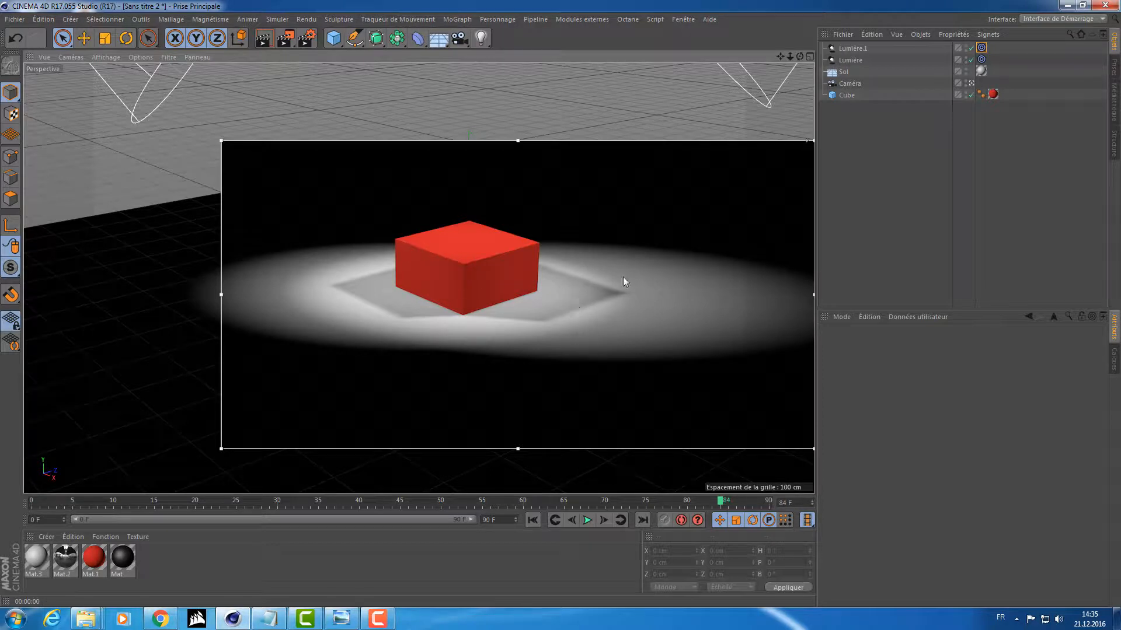
pyautogui.keyDown('alt'); pyautogui.moveTo(623, 277); pyautogui.dragTo(563, 283); pyautogui.keyUp('alt')
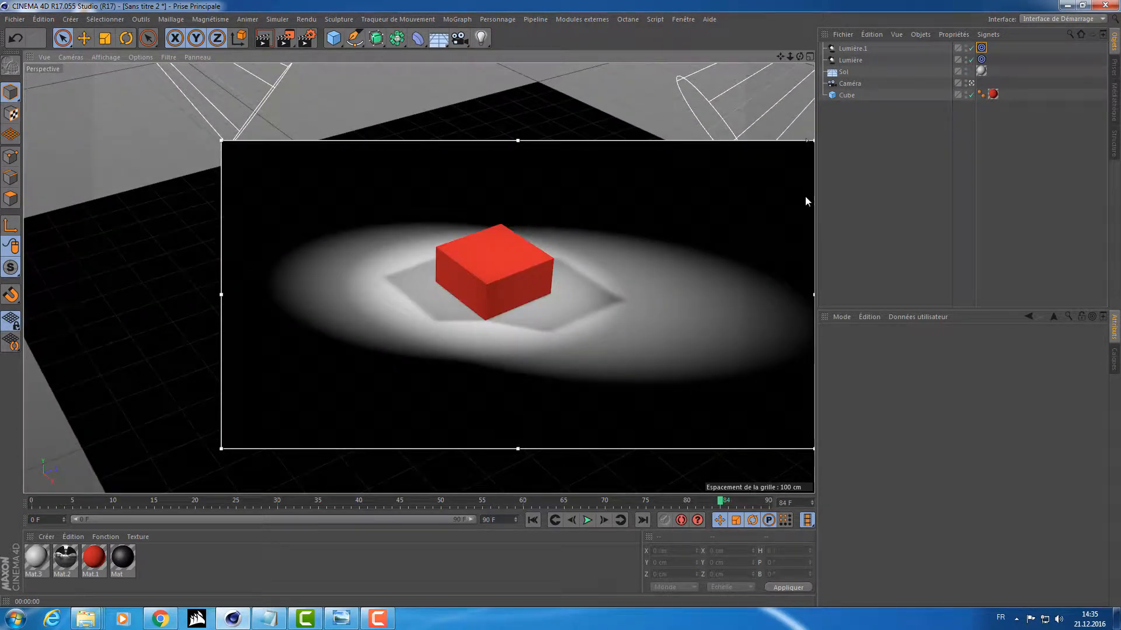
# Add the cube to the second spot light's project object list and switch its mode from Exclure to Inclure
pyautogui.click(854, 49)
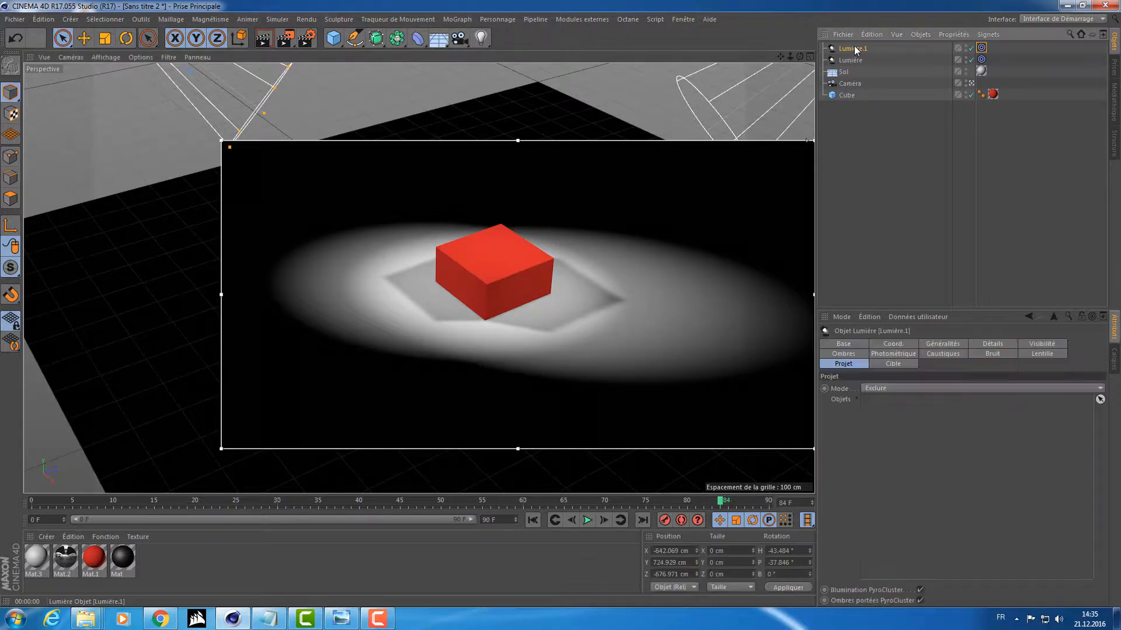
pyautogui.keyDown('alt'); pyautogui.moveTo(660, 178); pyautogui.dragTo(517, 226, button='right'); pyautogui.keyUp('alt')
pyautogui.keyDown('alt'); pyautogui.moveTo(590, 247); pyautogui.dragTo(580, 279, button='right'); pyautogui.keyUp('alt')
pyautogui.hotkey('ctrl', 'r')
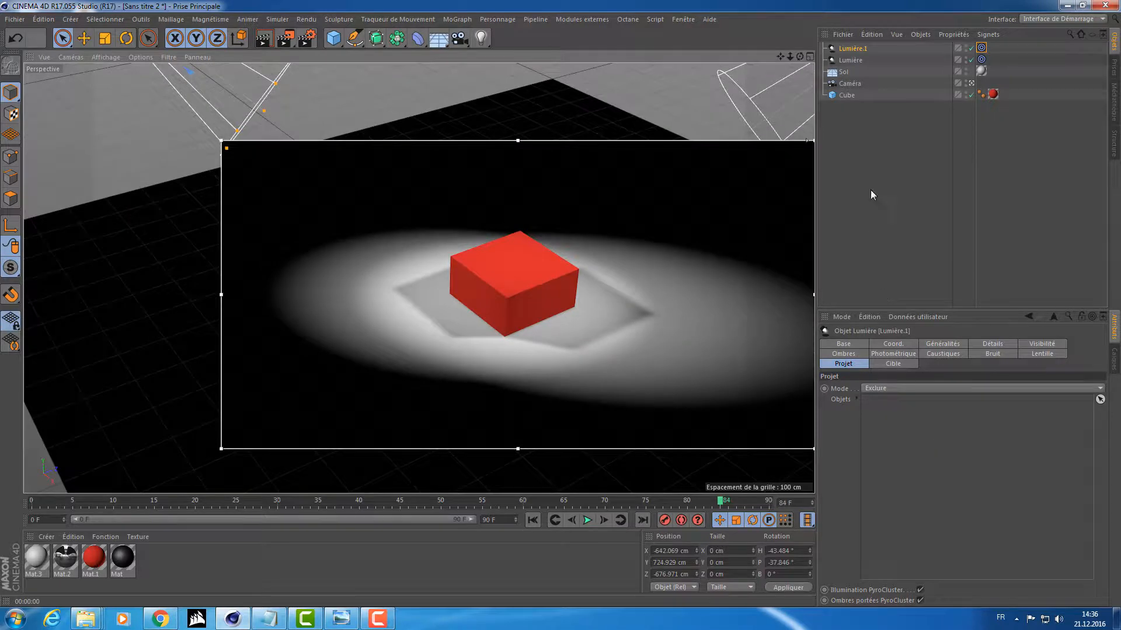
pyautogui.moveTo(846, 95); pyautogui.dragTo(893, 446)
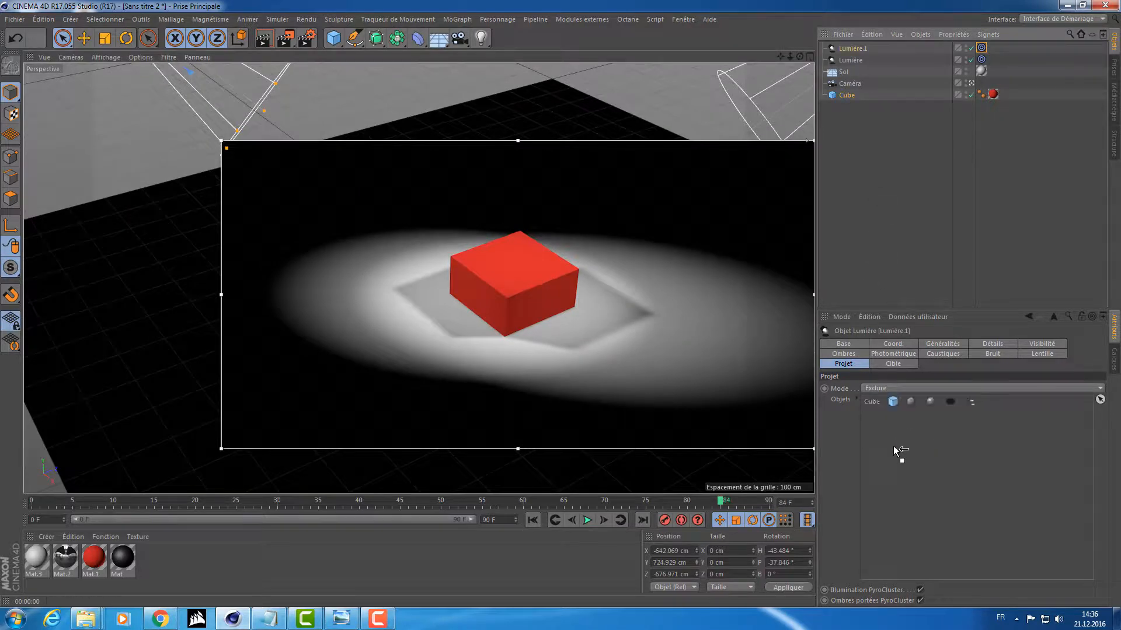
pyautogui.click(875, 387)
pyautogui.click(876, 402)
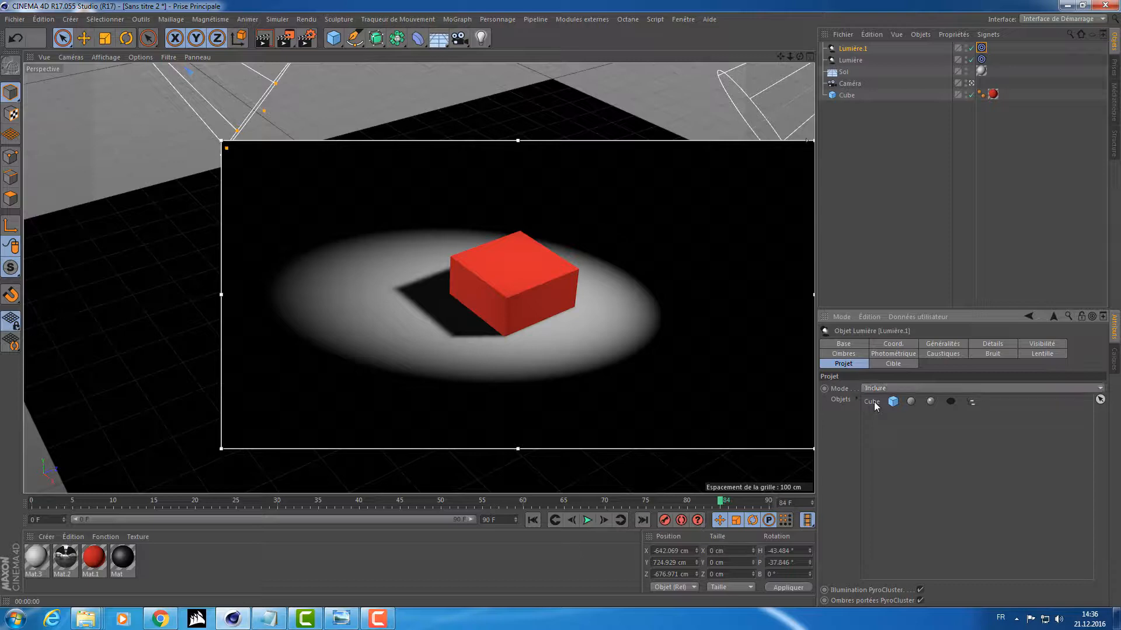
# Clear the second spot light's project list, restore its mode to Exclure and add the cube as the excluded object
pyautogui.press('Delete')
pyautogui.moveTo(536, 275)
pyautogui.keyDown('alt'); pyautogui.mouseDown()
pyautogui.moveTo(541, 253)
pyautogui.moveTo(564, 275)
pyautogui.moveTo(541, 263)
pyautogui.mouseUp(); pyautogui.keyUp('alt')
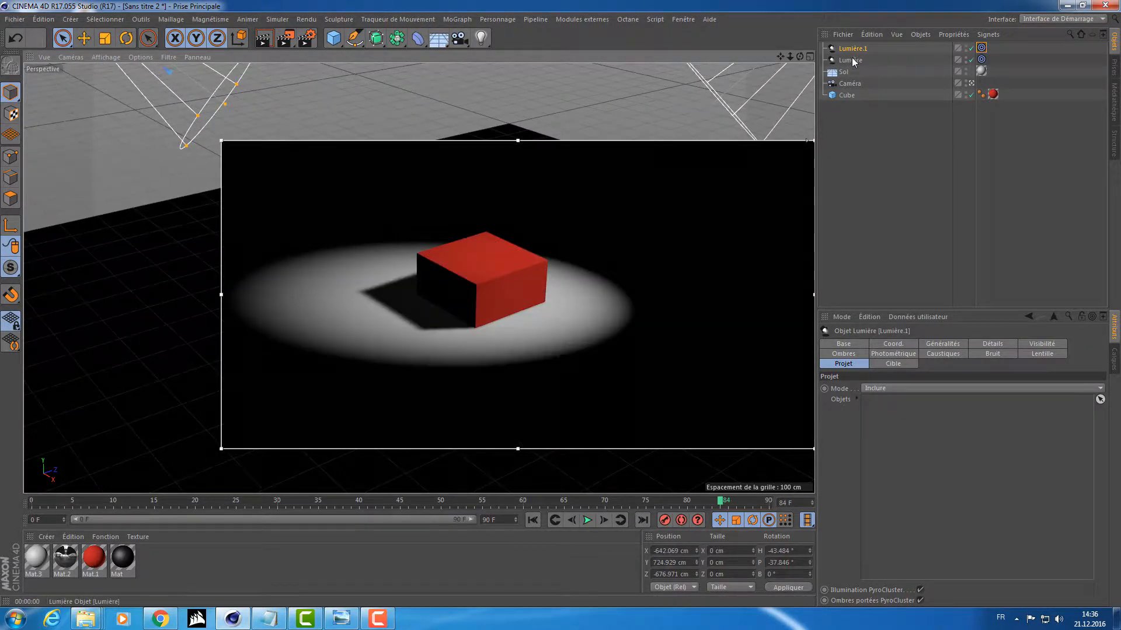
pyautogui.click(846, 95)
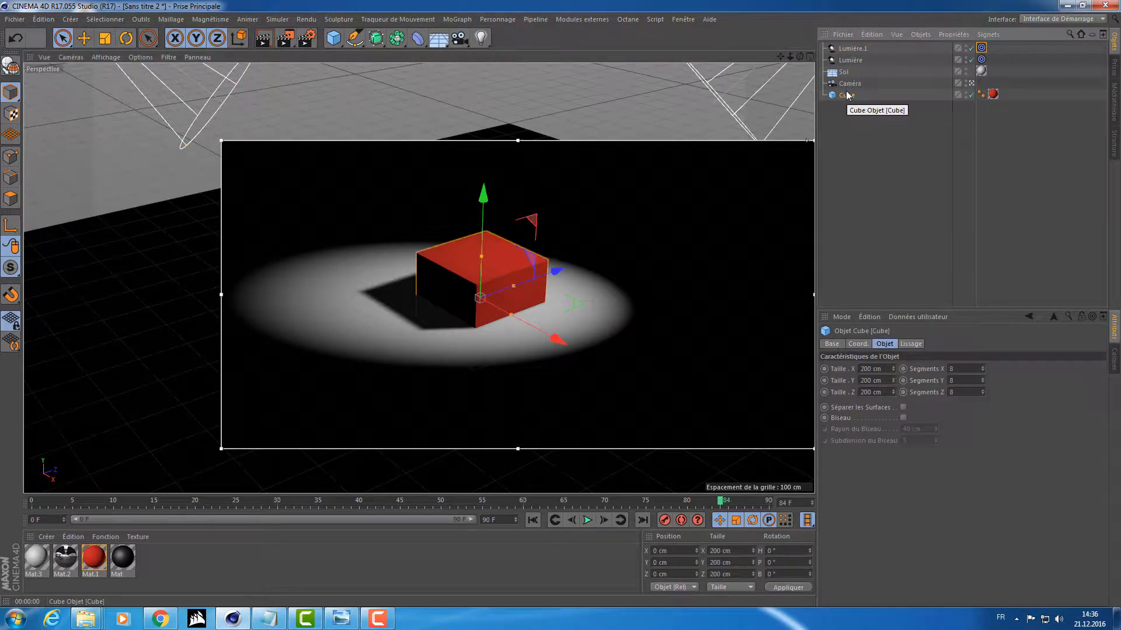
pyautogui.click(851, 49)
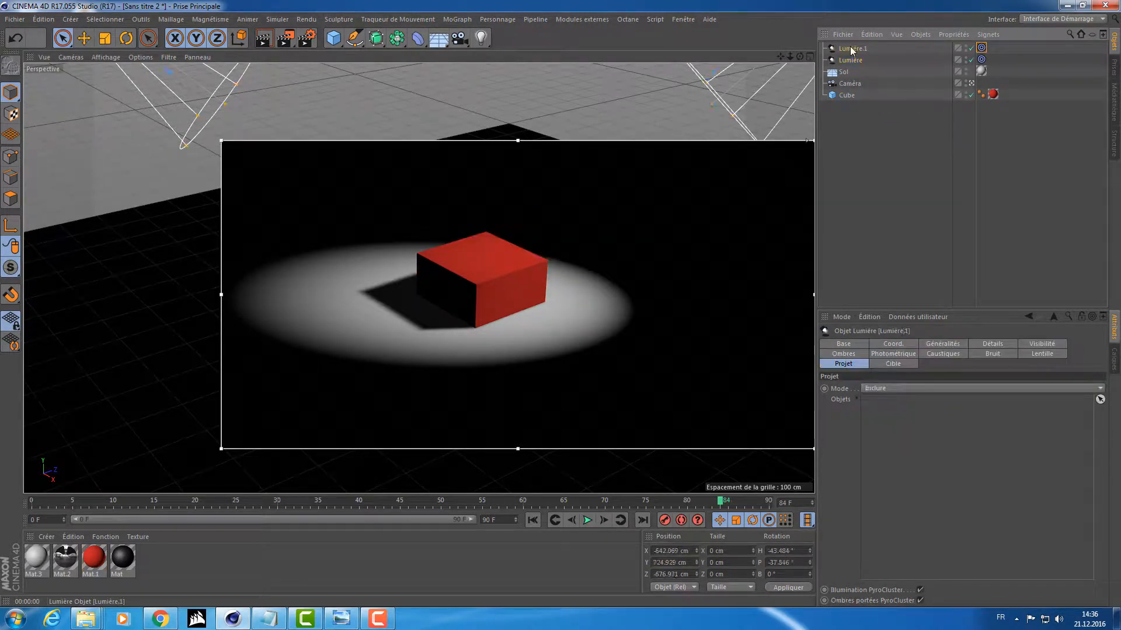
pyautogui.click(878, 389)
pyautogui.click(879, 411)
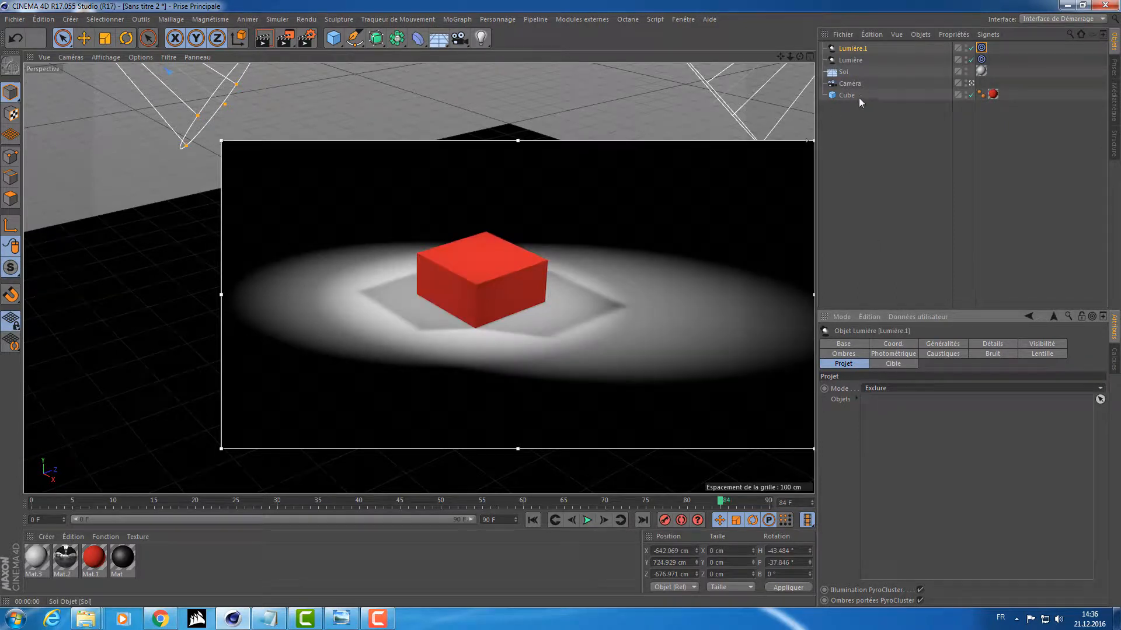
pyautogui.moveTo(829, 99); pyautogui.dragTo(887, 452)
pyautogui.keyDown('alt'); pyautogui.moveTo(733, 344); pyautogui.dragTo(426, 285); pyautogui.keyUp('alt')
# Set the first spot light's project mode to Inclure and add the floor (Sol) as its only object
pyautogui.click(850, 60)
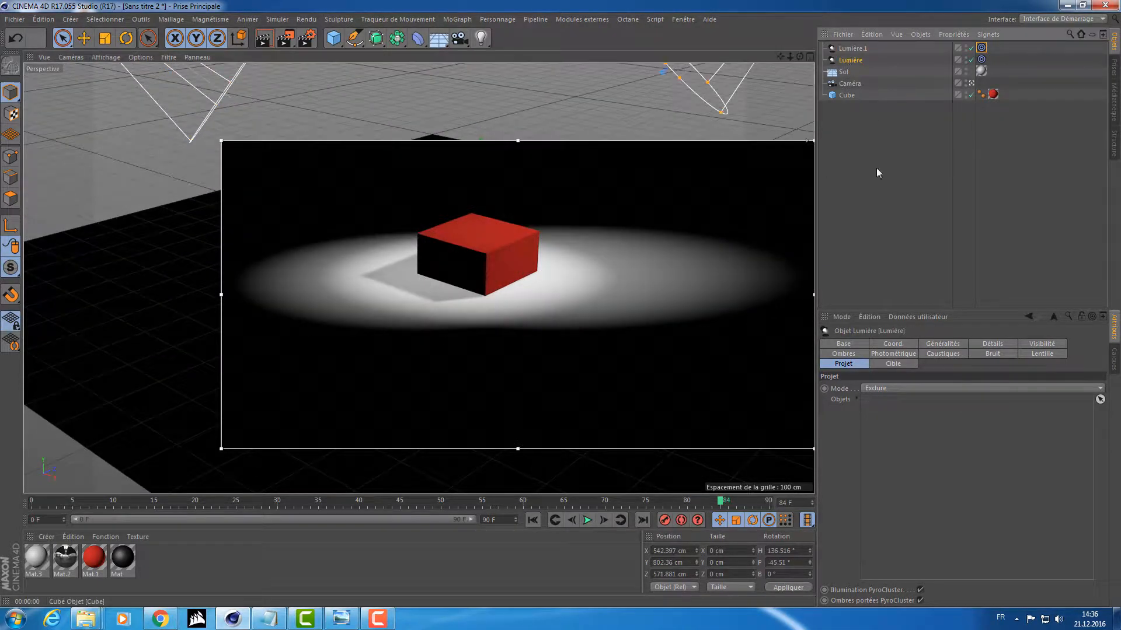
pyautogui.click(907, 389)
pyautogui.click(902, 401)
pyautogui.moveTo(844, 72); pyautogui.dragTo(903, 461)
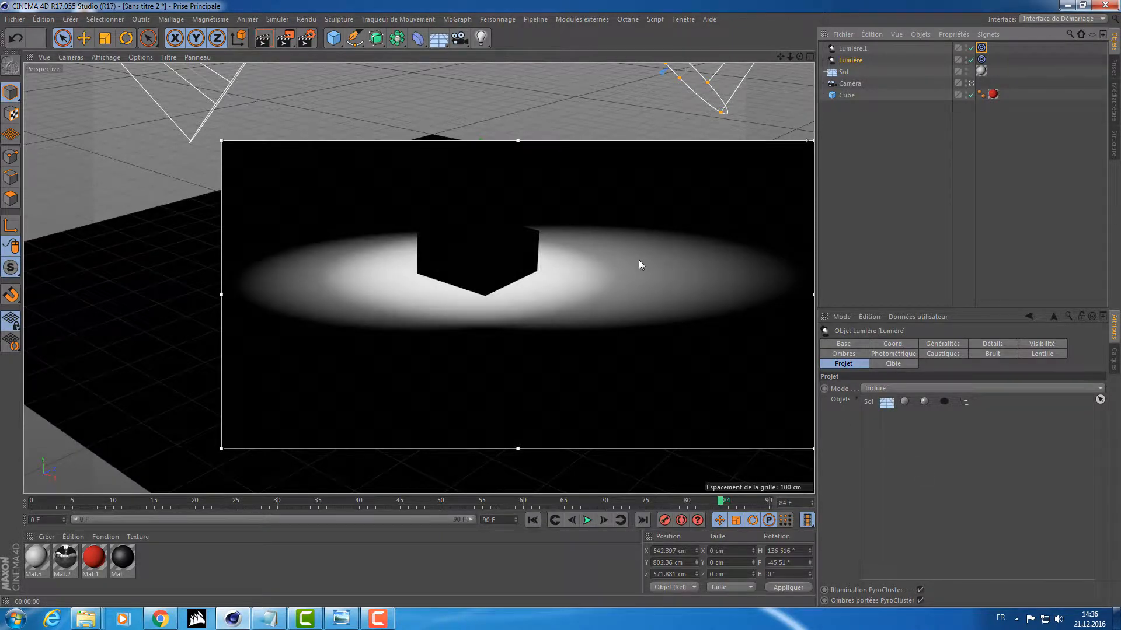
pyautogui.keyDown('alt'); pyautogui.moveTo(638, 260); pyautogui.dragTo(557, 288); pyautogui.keyUp('alt')
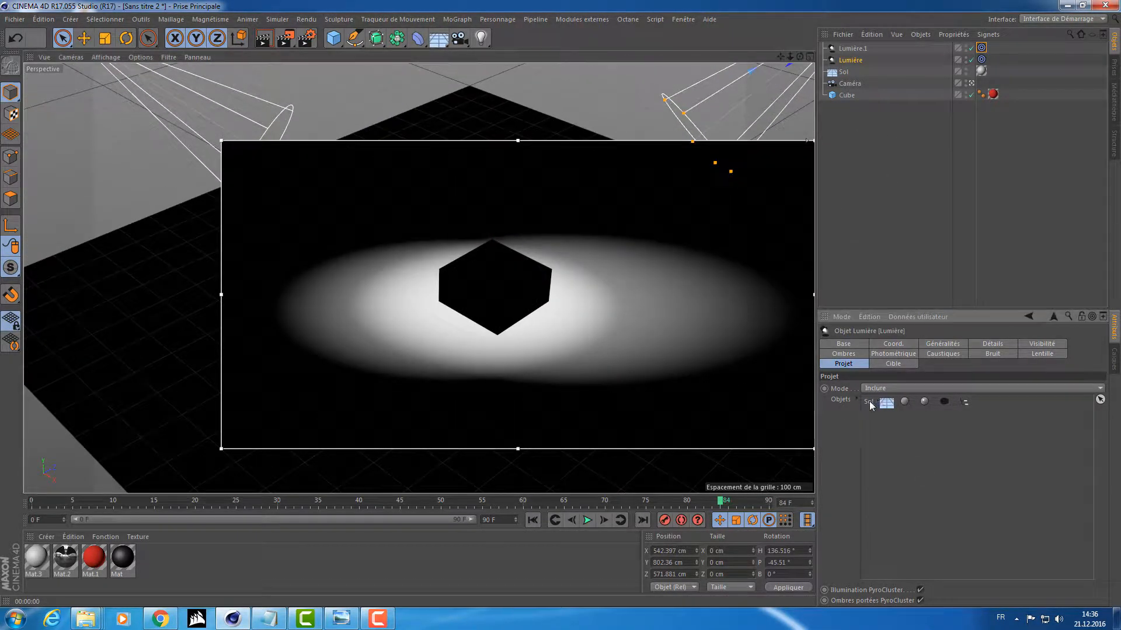
# Remove the floor from the first spot light's project list and the cube from the second light's list
pyautogui.press('Delete')
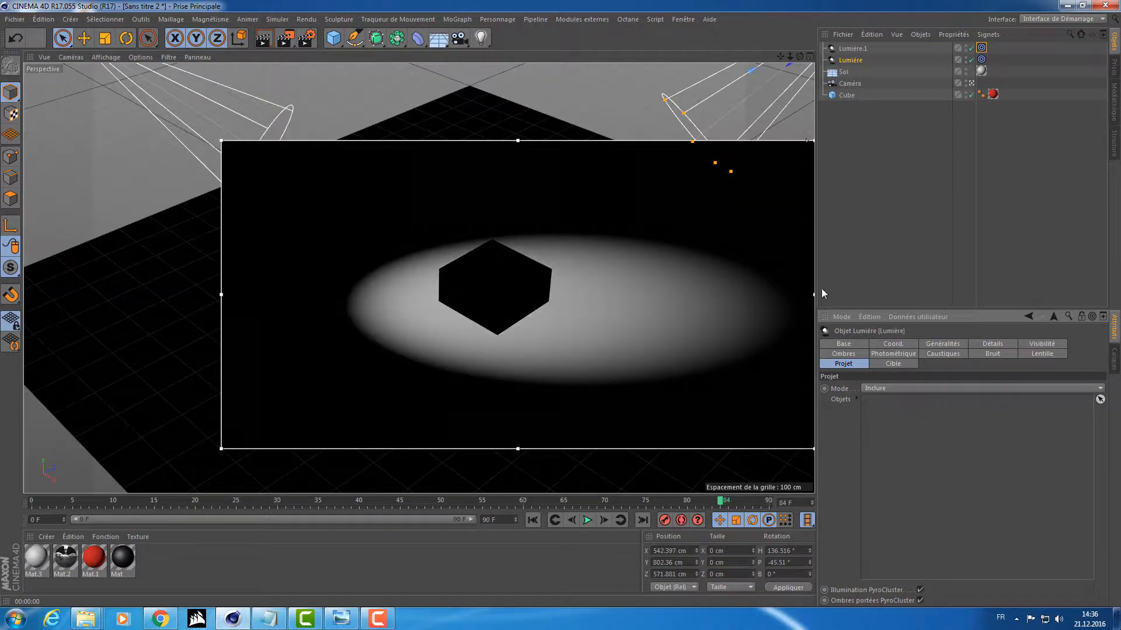
pyautogui.click(855, 48)
pyautogui.click(873, 403)
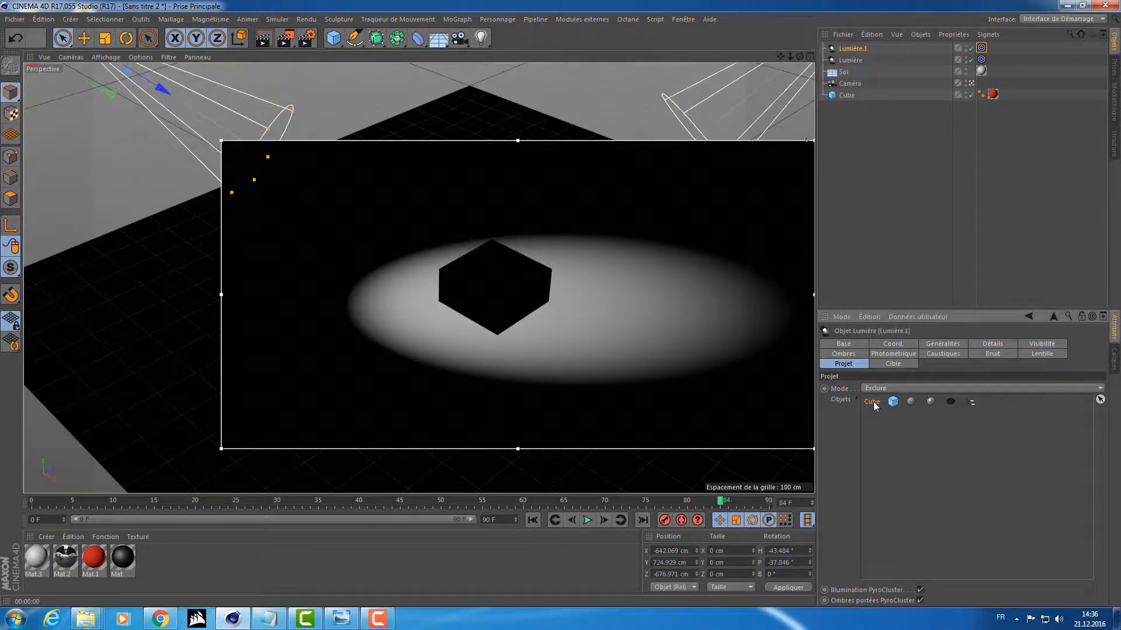
pyautogui.press('Delete')
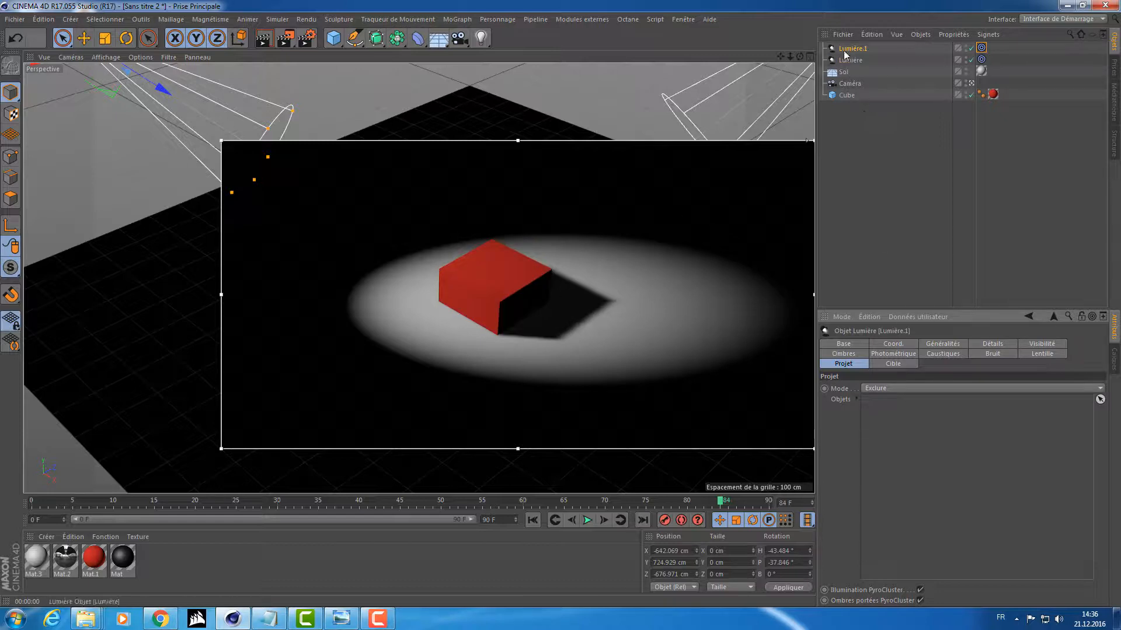
pyautogui.moveTo(600, 292)
pyautogui.keyDown('alt'); pyautogui.mouseDown()
pyautogui.moveTo(591, 282)
pyautogui.moveTo(600, 307)
pyautogui.mouseUp(); pyautogui.keyUp('alt')
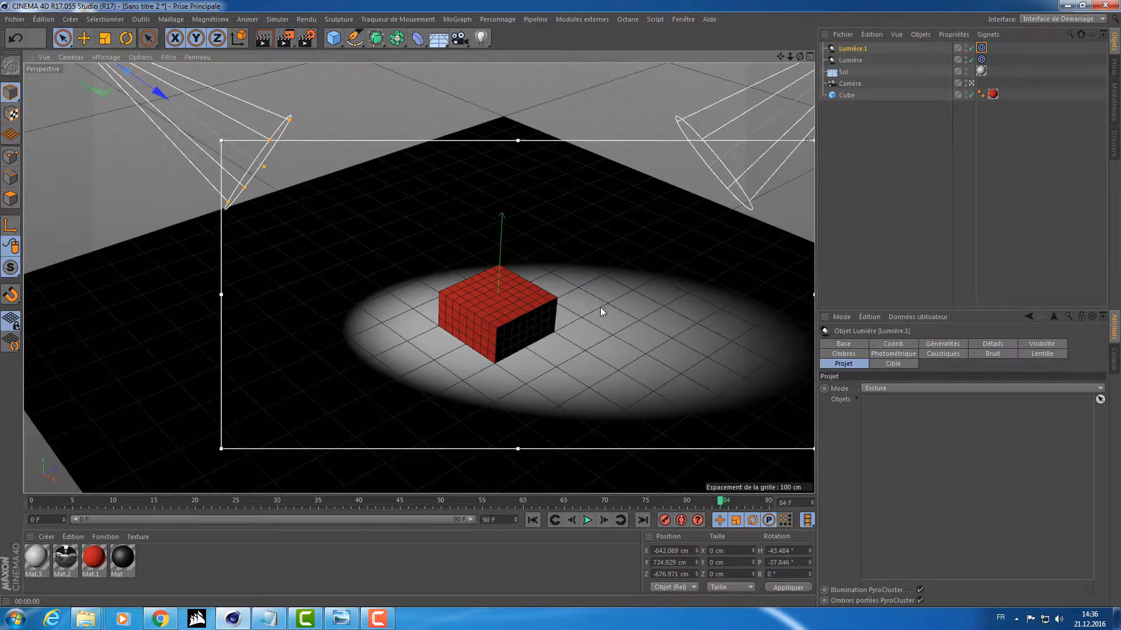
# Set the second spot light's project mode to Inclure and add only the floor (Sol) to its object list
pyautogui.click(909, 390)
pyautogui.click(899, 405)
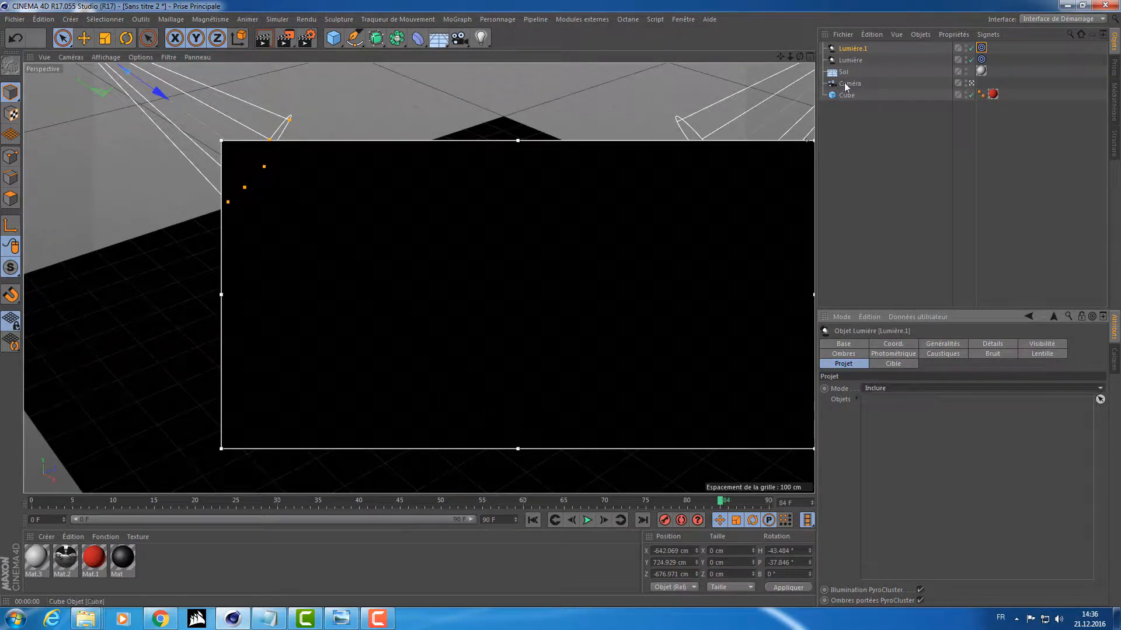
pyautogui.moveTo(844, 72); pyautogui.dragTo(908, 451)
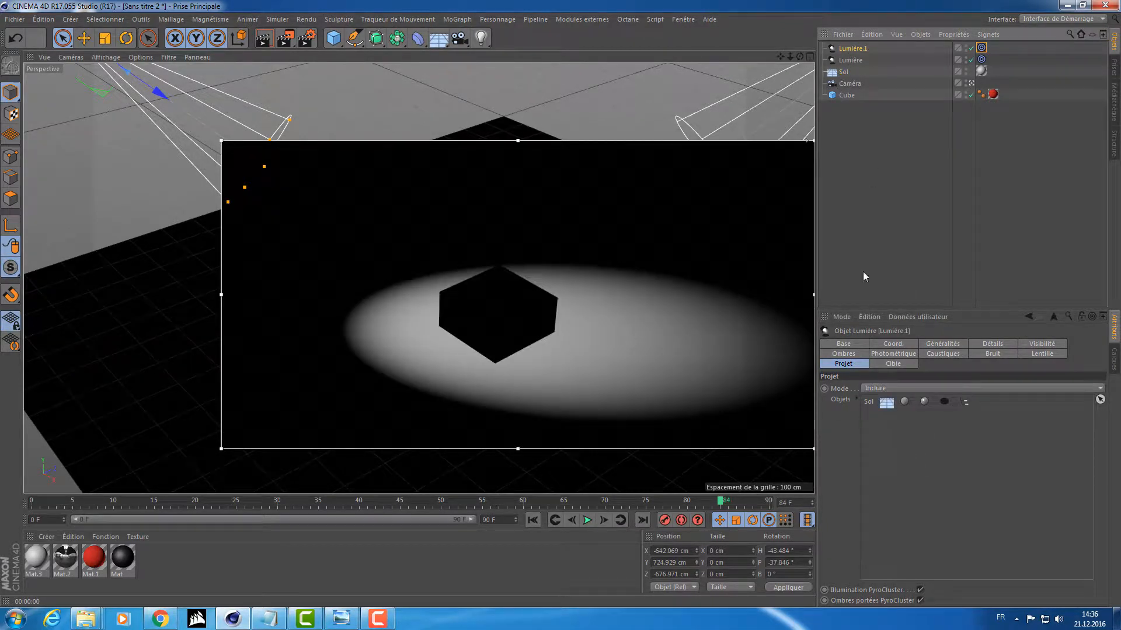
# Keep the first spot light's project mode on Inclure and add only the cube to its object list
pyautogui.click(850, 60)
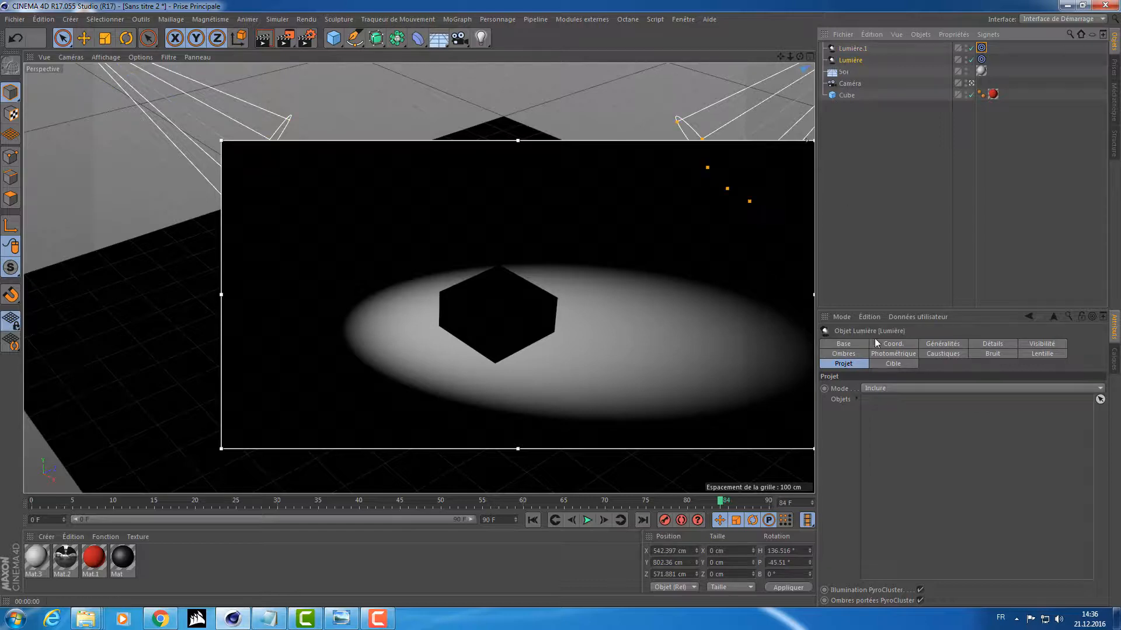
pyautogui.click(881, 389)
pyautogui.click(876, 400)
pyautogui.keyDown('alt'); pyautogui.moveTo(626, 324); pyautogui.dragTo(731, 107); pyautogui.keyUp('alt')
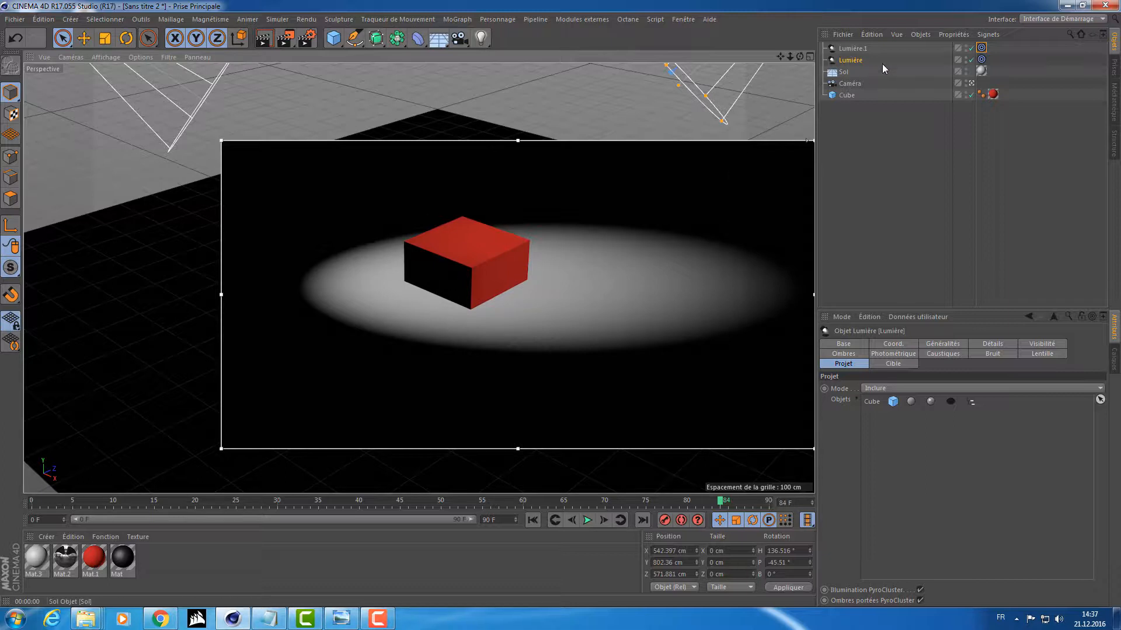
# Delete the target expression tags (Cible) from both spot lights
pyautogui.click(982, 49)
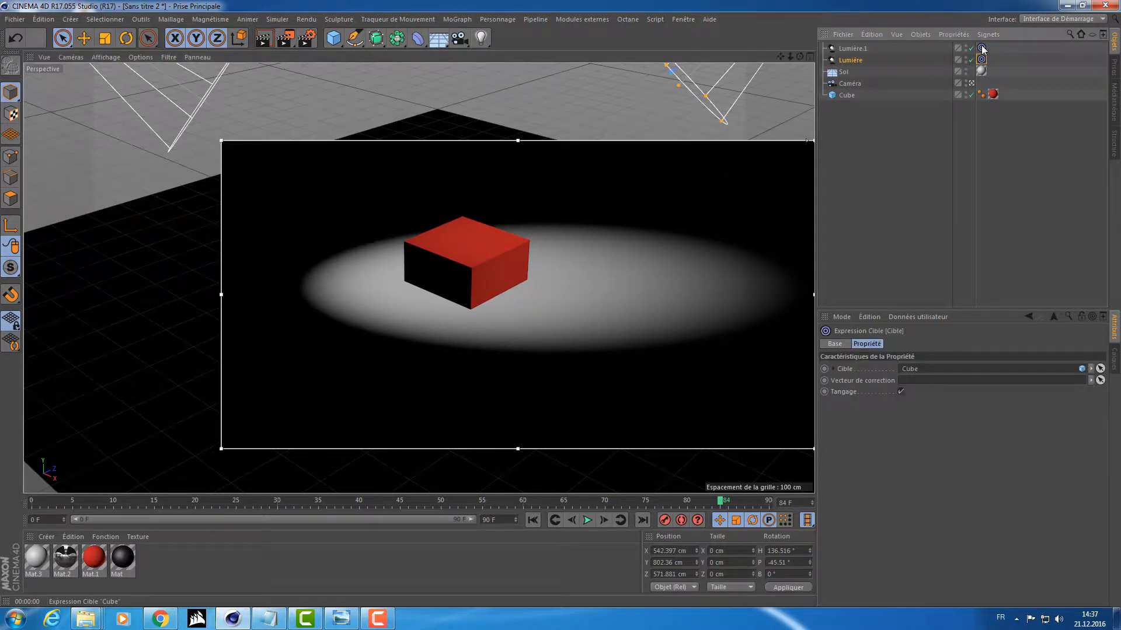
pyautogui.keyDown('shift'); pyautogui.click(982, 49); pyautogui.keyUp('shift')
pyautogui.press('Delete')
# Rotate the second spot light (Lumière.1) to a pitch of about -33.9°
pyautogui.scroll(-3, 566, 197)
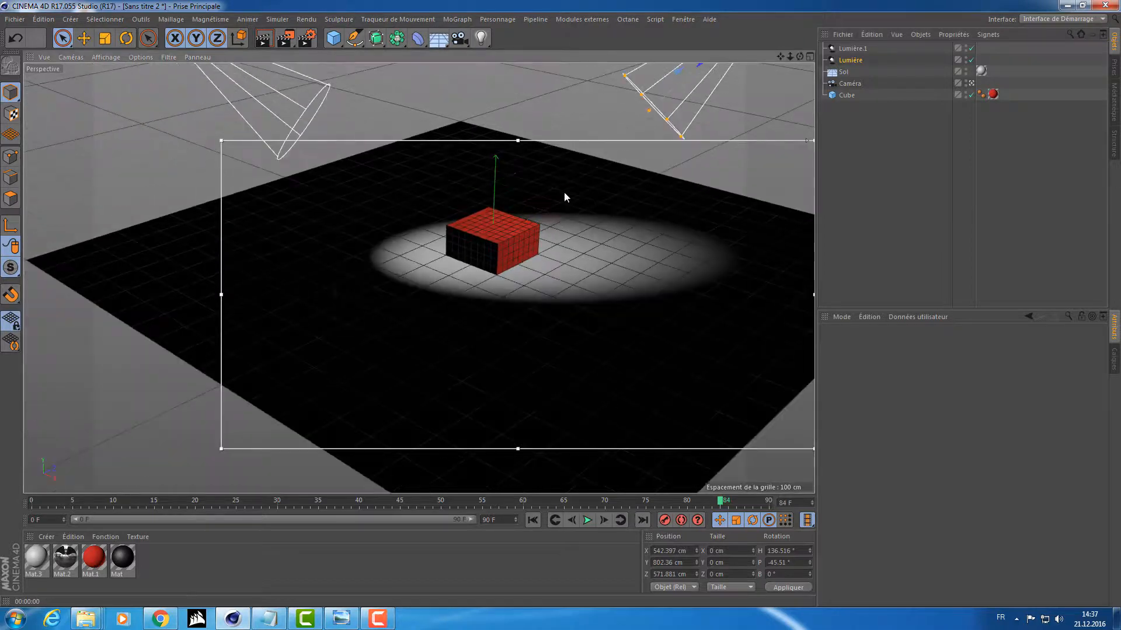
pyautogui.keyDown('alt'); pyautogui.moveTo(564, 193); pyautogui.dragTo(546, 259, button='middle'); pyautogui.keyUp('alt')
pyautogui.scroll(-3, 546, 259)
pyautogui.click(846, 50)
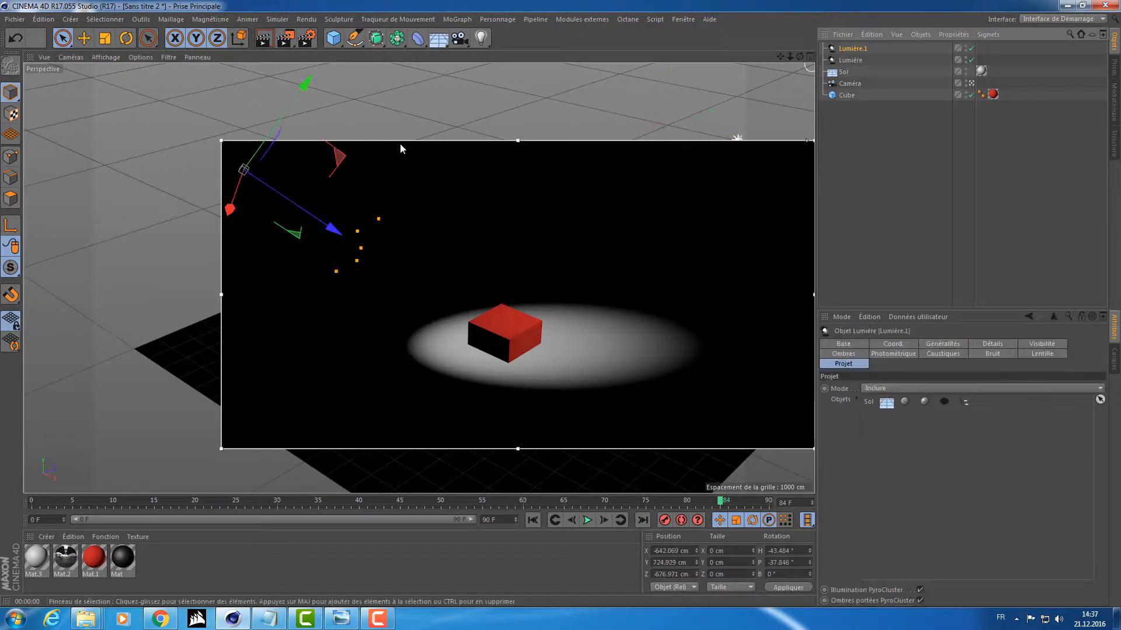
pyautogui.press('r')
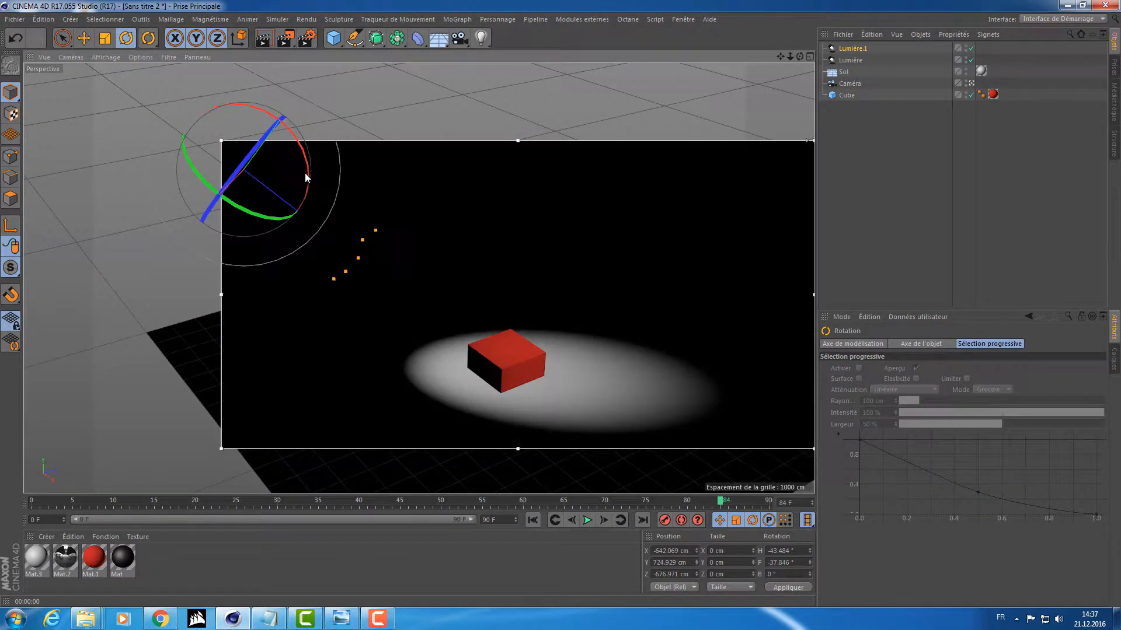
pyautogui.moveTo(307, 166); pyautogui.dragTo(359, 299)
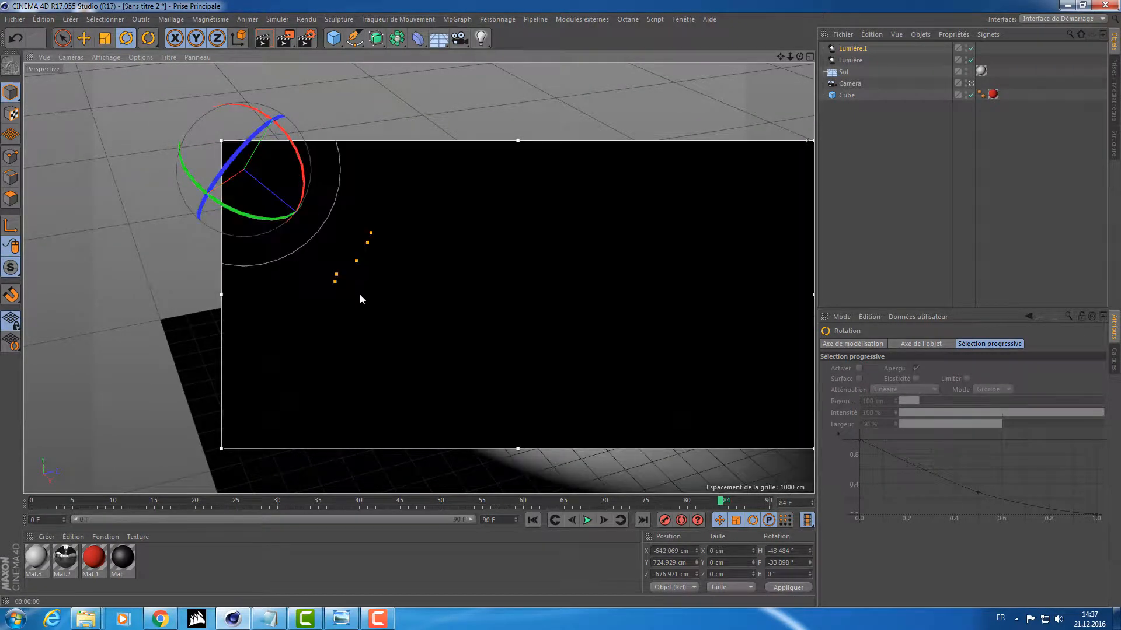
# Add a second 200 cm cube and move it beside the red one, to about X -291, Y -13, Z -259 cm
pyautogui.keyDown('alt'); pyautogui.moveTo(555, 365); pyautogui.dragTo(502, 301); pyautogui.keyUp('alt')
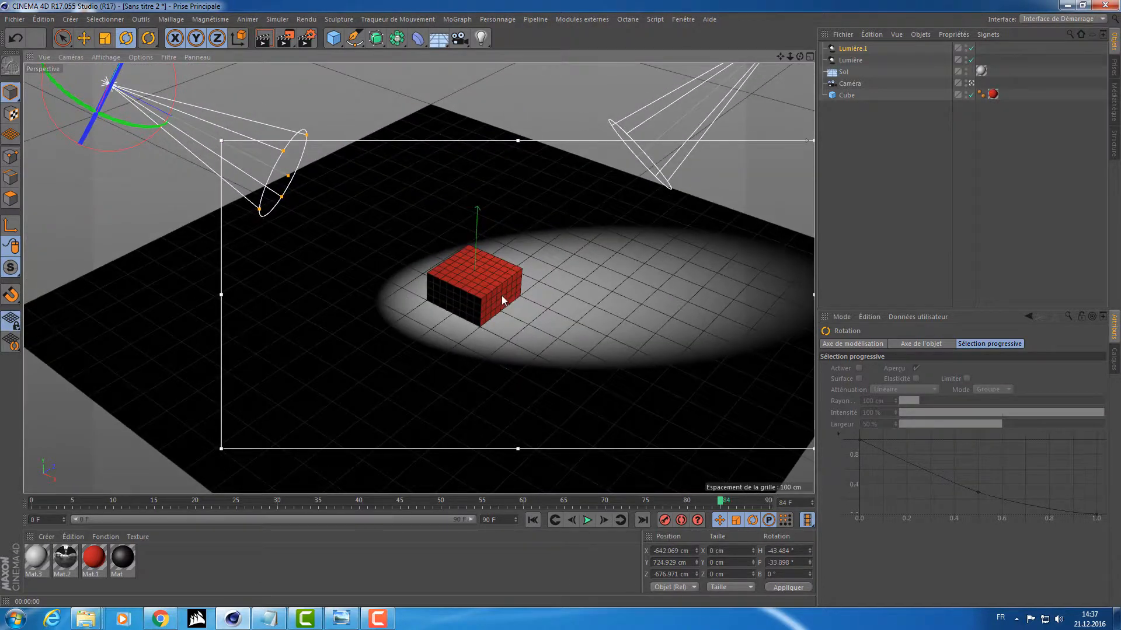
pyautogui.click(334, 38)
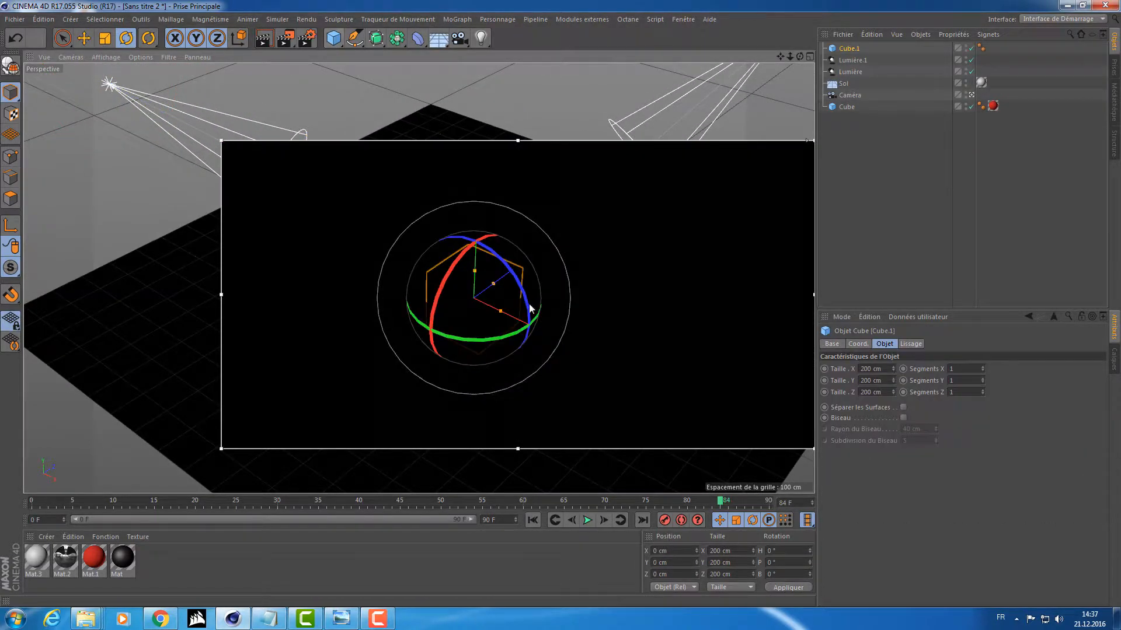
pyautogui.press('e')
pyautogui.moveTo(556, 302); pyautogui.dragTo(429, 306)
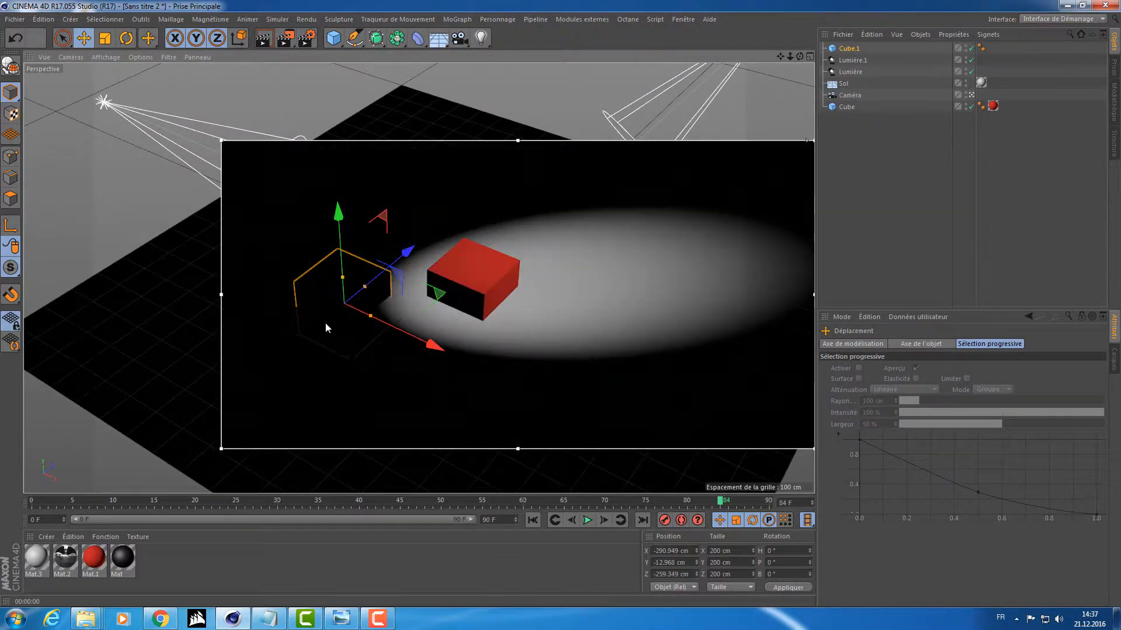
# Add an omni light and move it above and in front of the cubes, to about X 141, Y 497, Z -522 cm
pyautogui.scroll(-1, 394, 311)
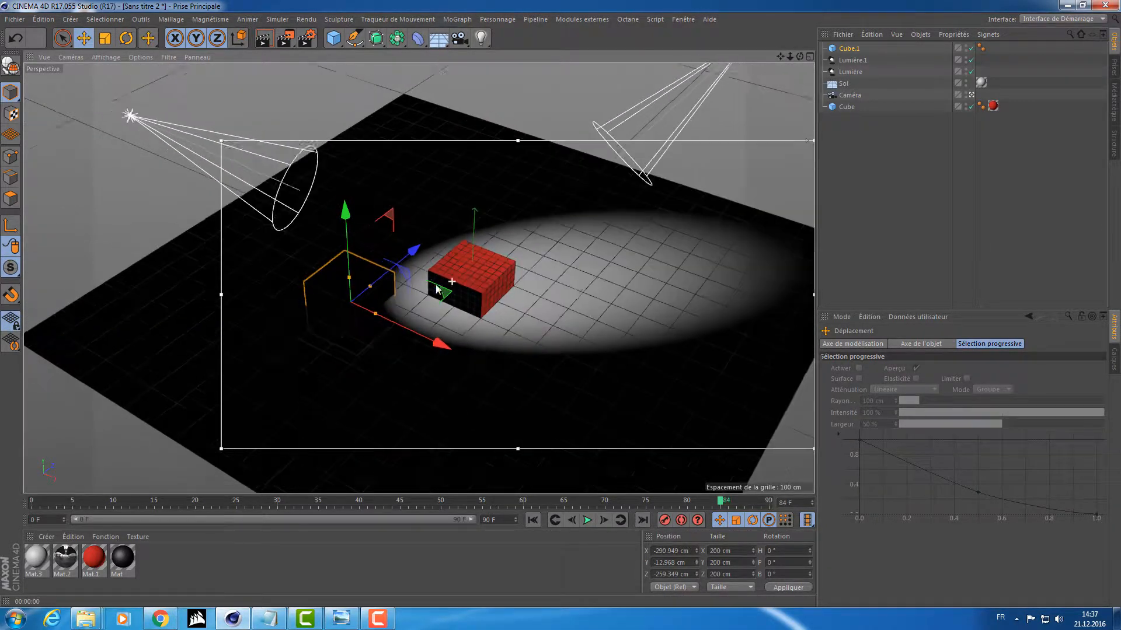
pyautogui.click(481, 38)
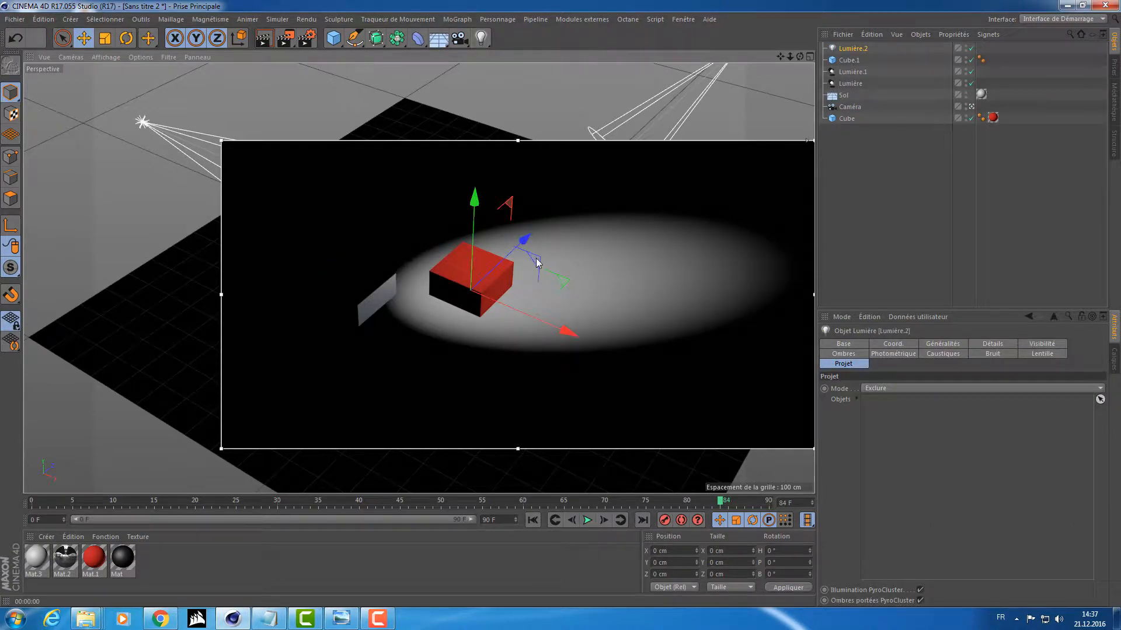
pyautogui.moveTo(536, 264); pyautogui.dragTo(572, 154)
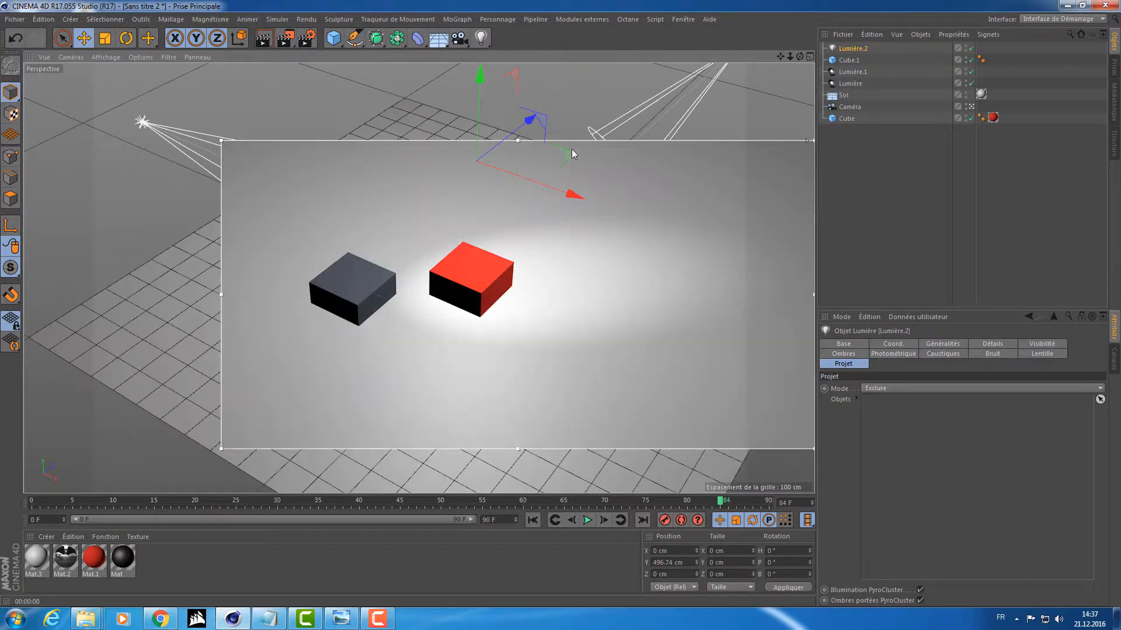
pyautogui.moveTo(461, 262); pyautogui.dragTo(509, 342)
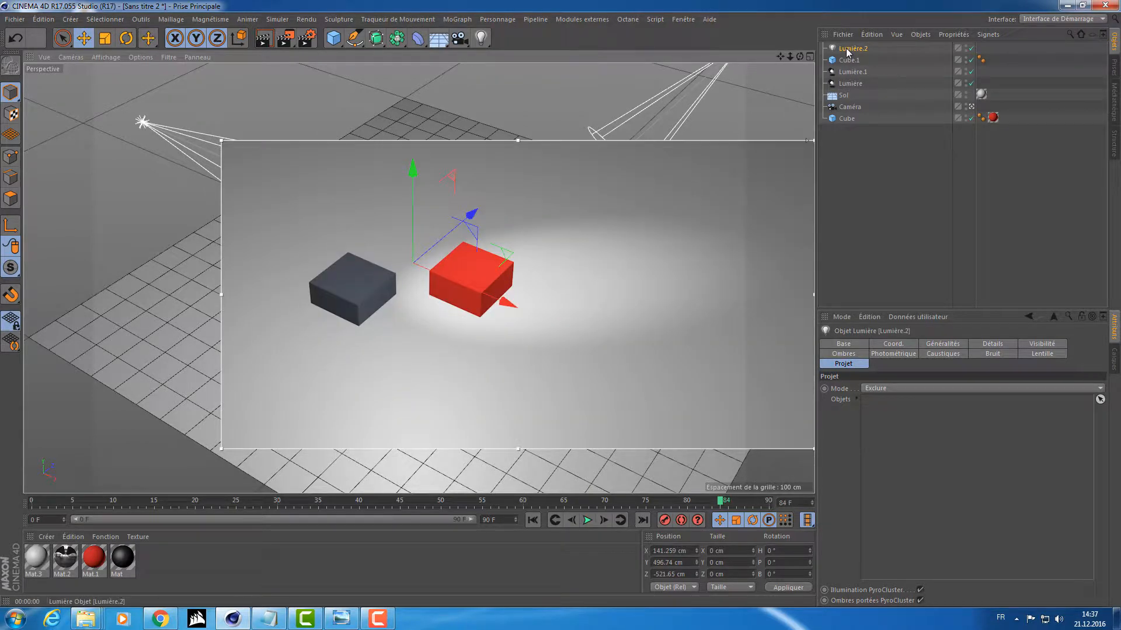
# Set the omni light's project mode to Inclure and add only the second cube (Cube.1) to its object list
pyautogui.click(881, 388)
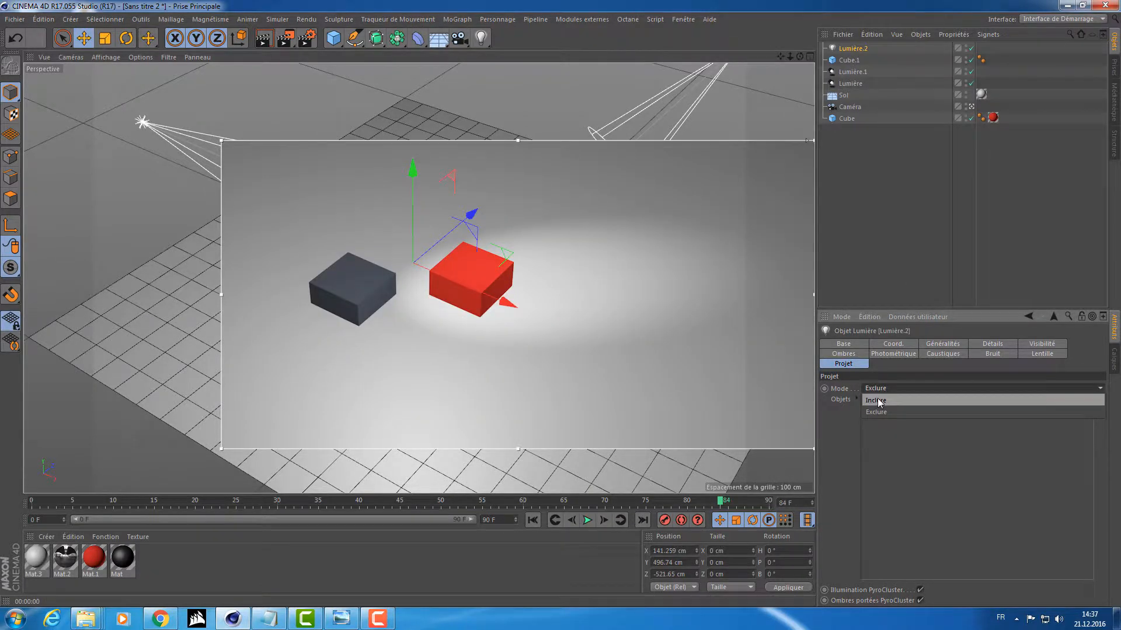
pyautogui.click(877, 398)
pyautogui.moveTo(850, 59); pyautogui.dragTo(915, 448)
pyautogui.scroll(-5, 435, 336)
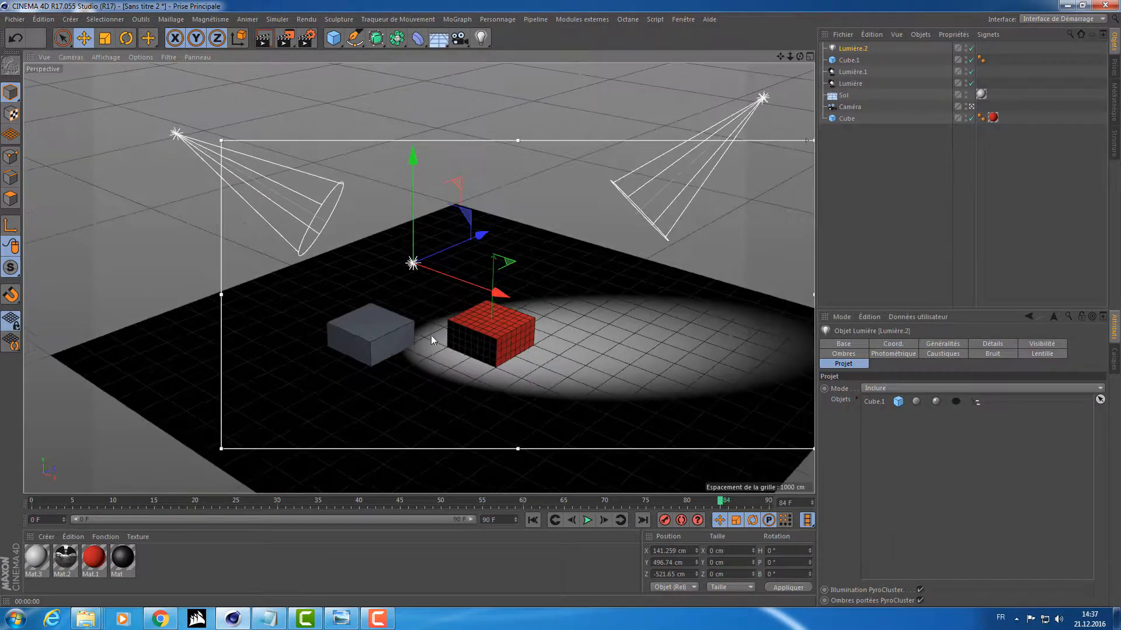
pyautogui.scroll(3, 408, 310)
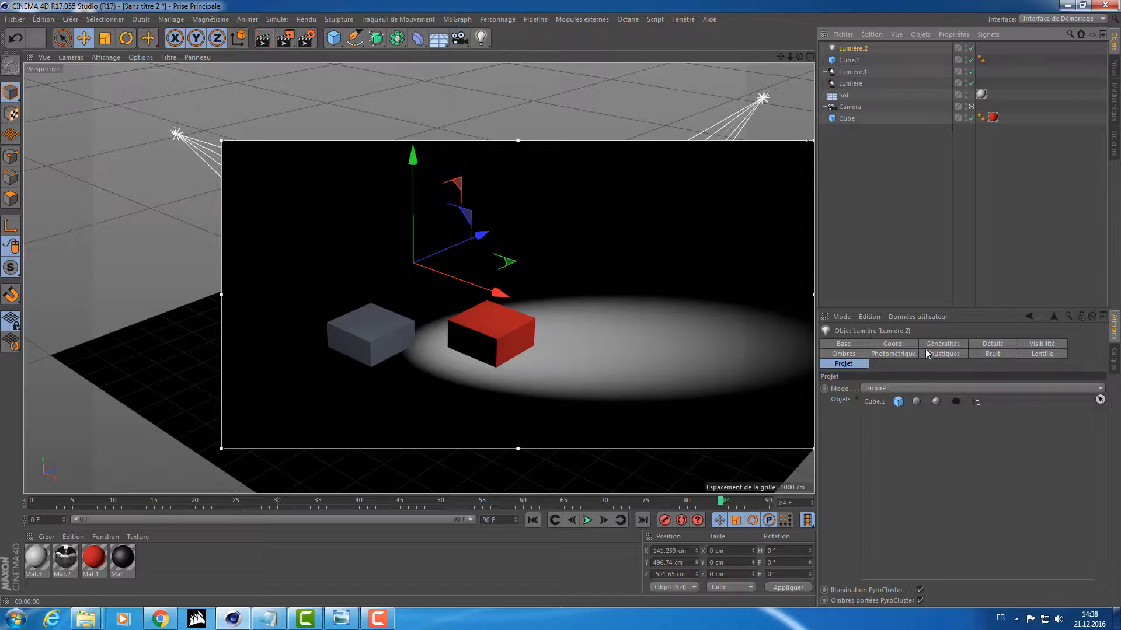
# Try Raytrace (ombres franches) shadows on the omni light and switch them to Masques d'Ombres (ombres douces)
pyautogui.click(996, 353)
pyautogui.click(958, 352)
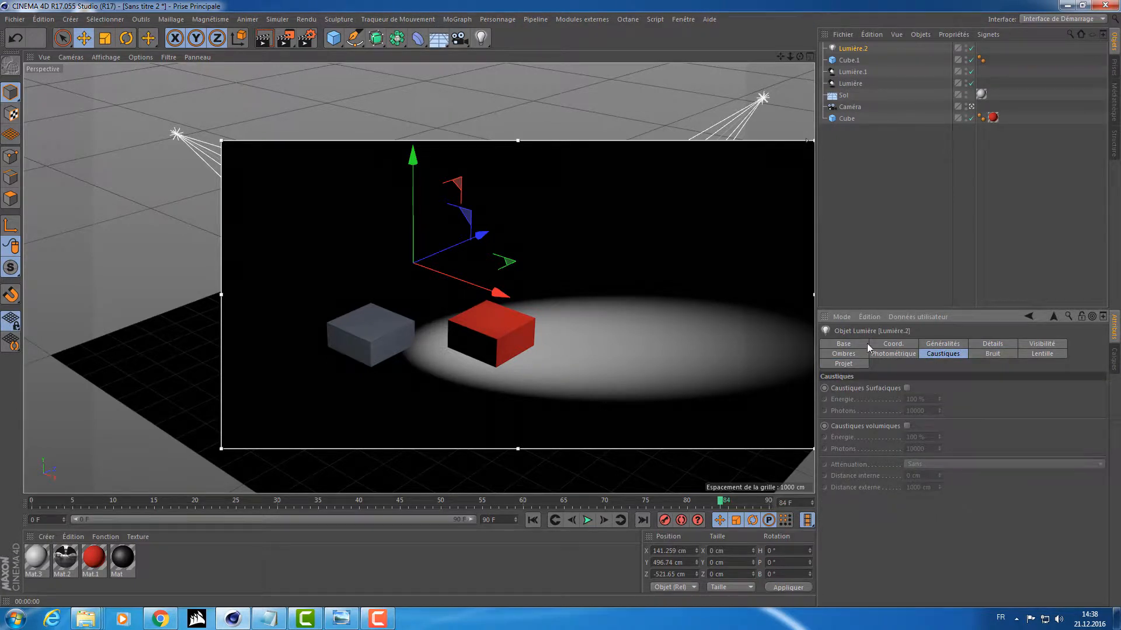
pyautogui.click(842, 354)
pyautogui.click(896, 393)
pyautogui.click(882, 424)
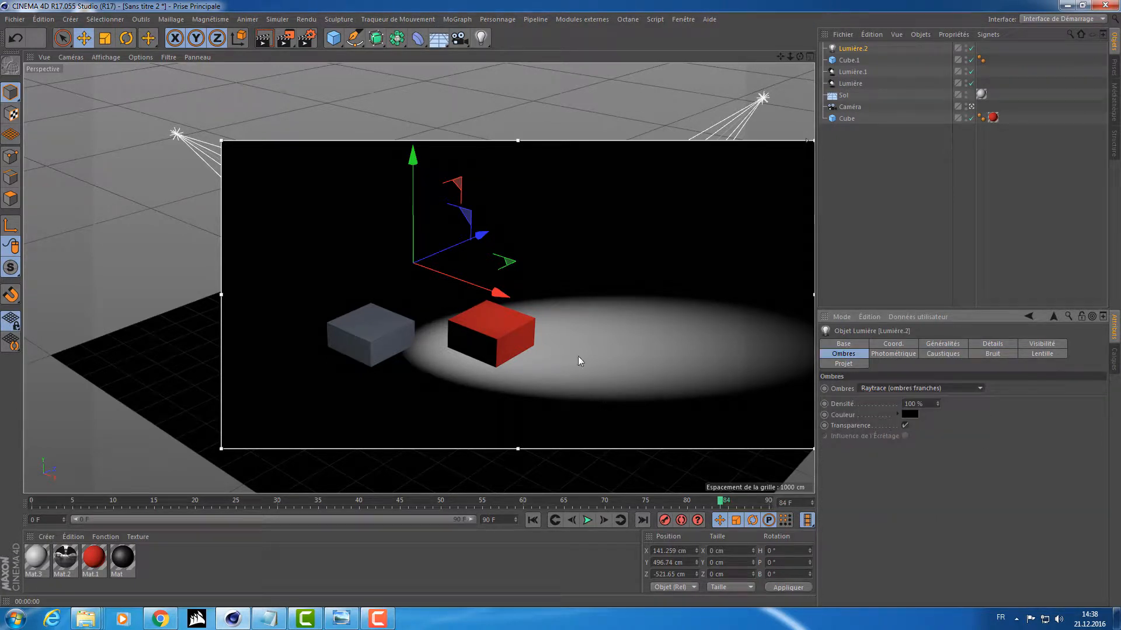
pyautogui.click(897, 386)
pyautogui.click(879, 406)
pyautogui.keyDown('alt'); pyautogui.moveTo(608, 296); pyautogui.dragTo(534, 345); pyautogui.keyUp('alt')
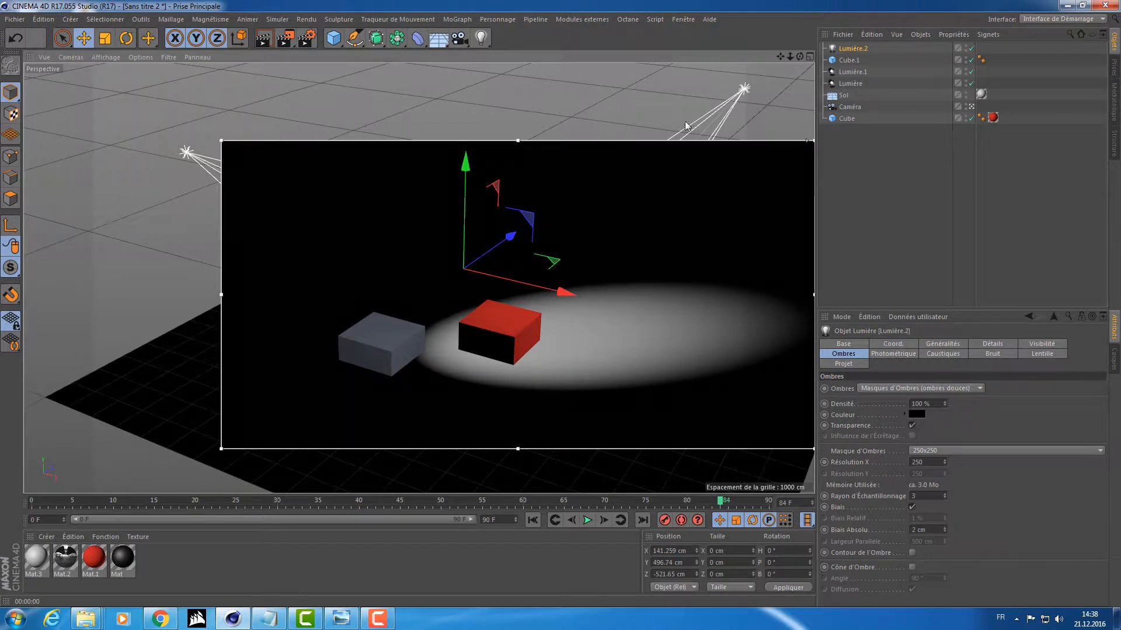
# Delete the three lights and the second cube, keeping only the floor, camera and red cube
pyautogui.click(483, 40)
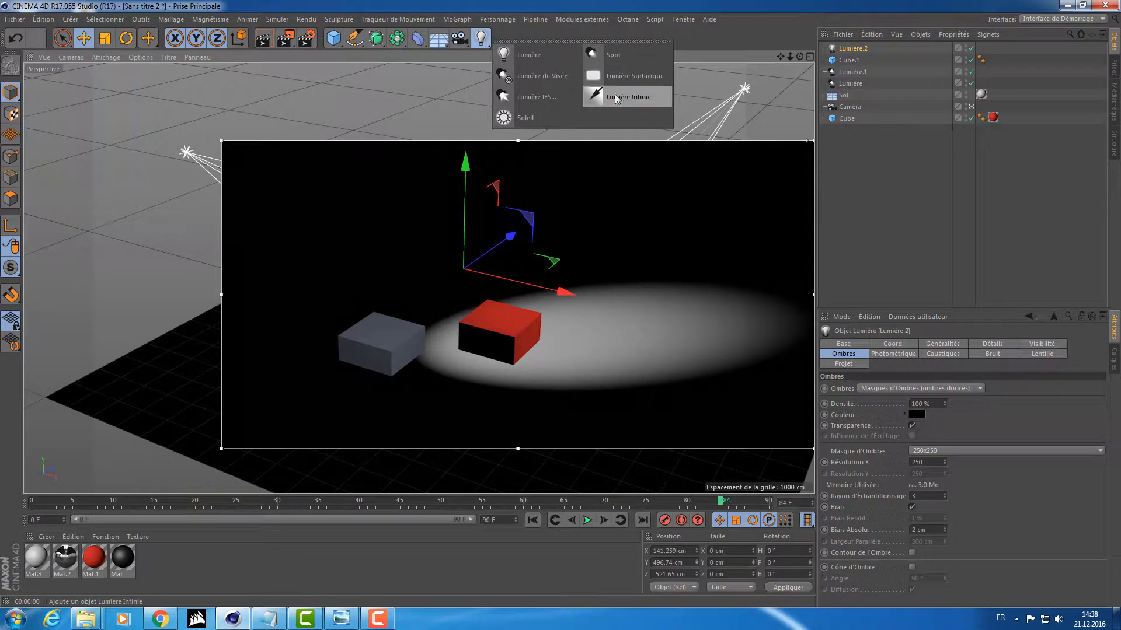
pyautogui.click(849, 84)
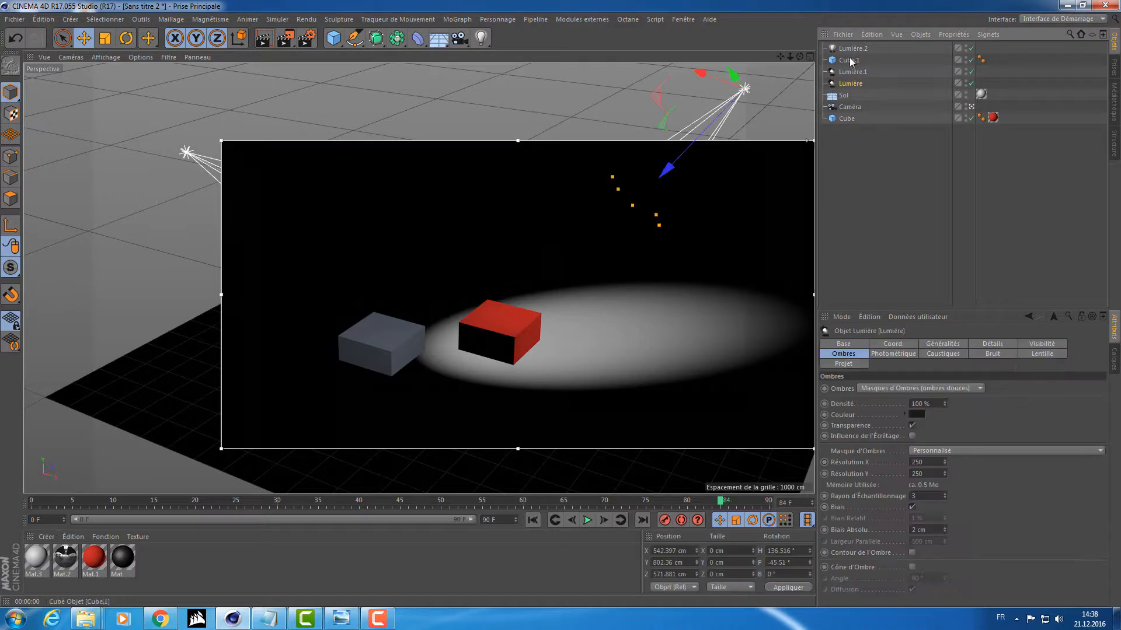
pyautogui.keyDown('shift'); pyautogui.click(853, 48); pyautogui.keyUp('shift')
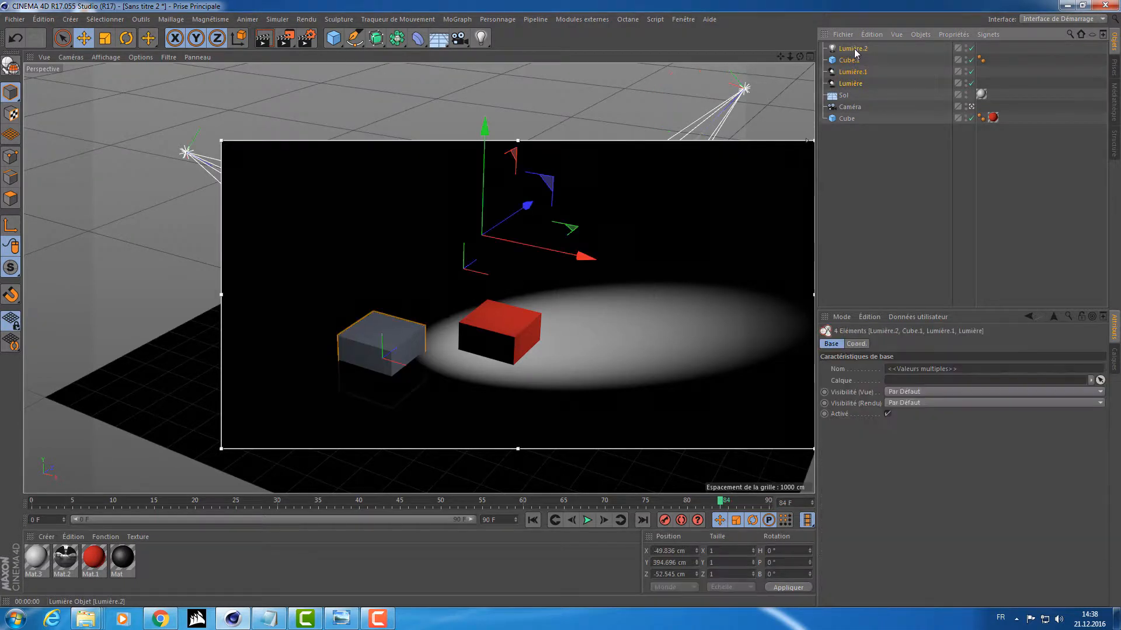
pyautogui.press('Delete')
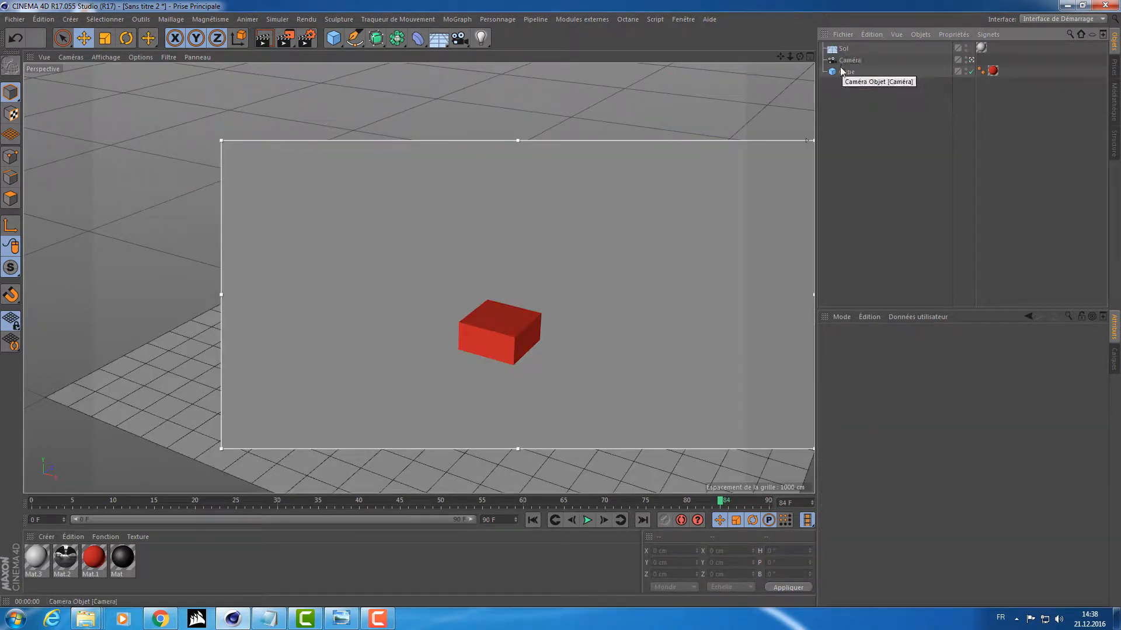
# Add an area light (Lumière Surfacique) and move it up and in front of the cube, to about Y 467, Z -797 cm
pyautogui.click(851, 62)
pyautogui.click(847, 71)
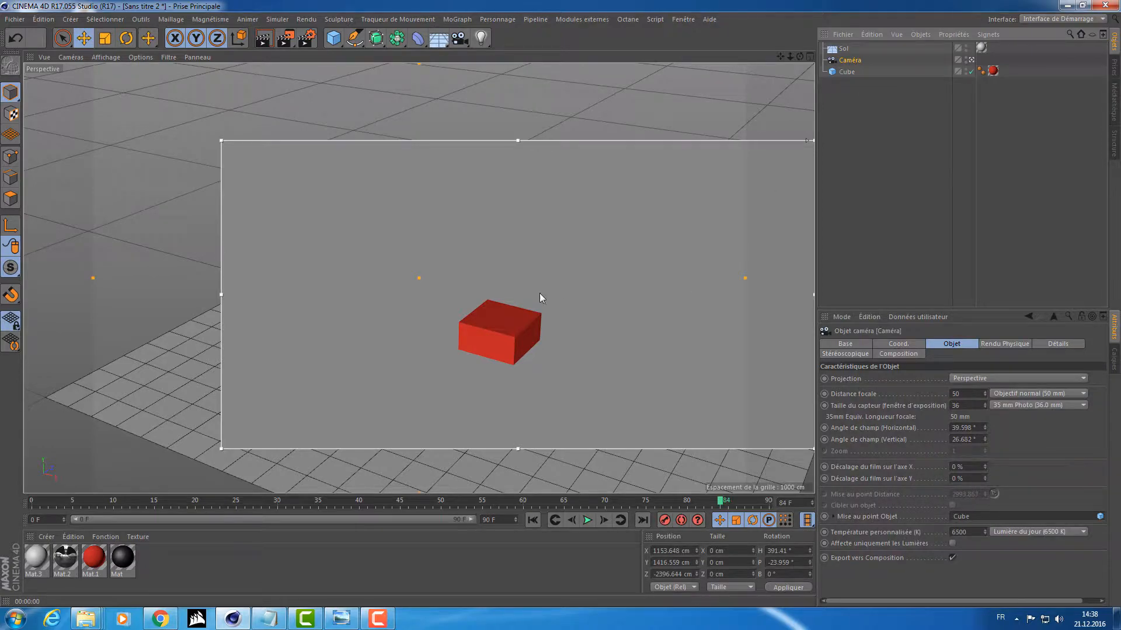
pyautogui.scroll(5, 540, 293)
pyautogui.keyDown('alt'); pyautogui.moveTo(510, 246); pyautogui.dragTo(513, 293); pyautogui.keyUp('alt')
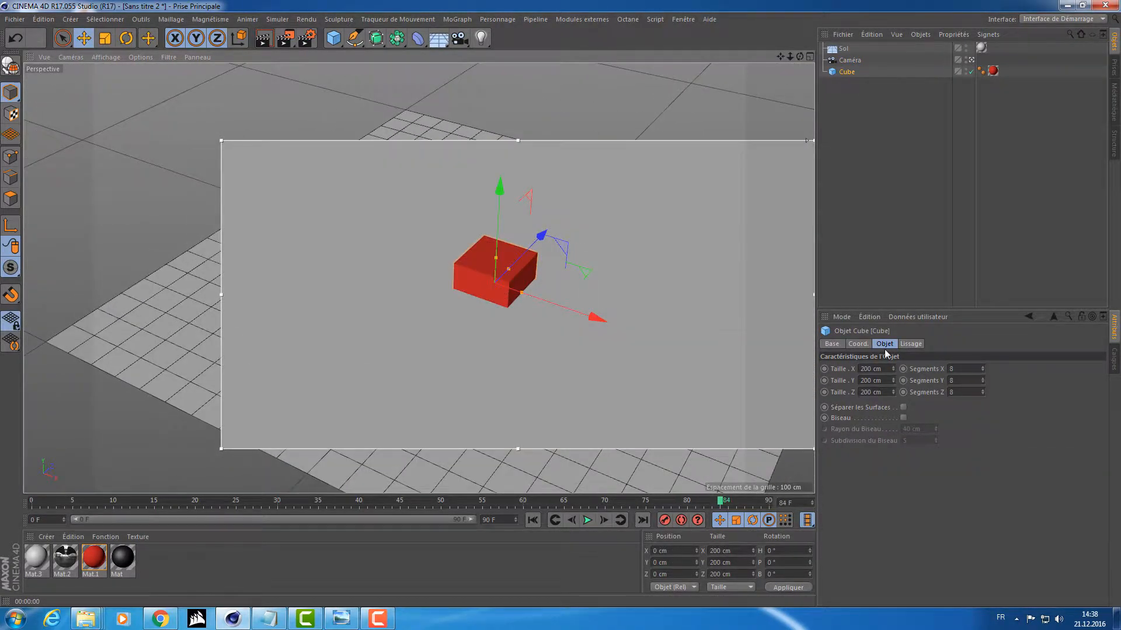
pyautogui.click(479, 38)
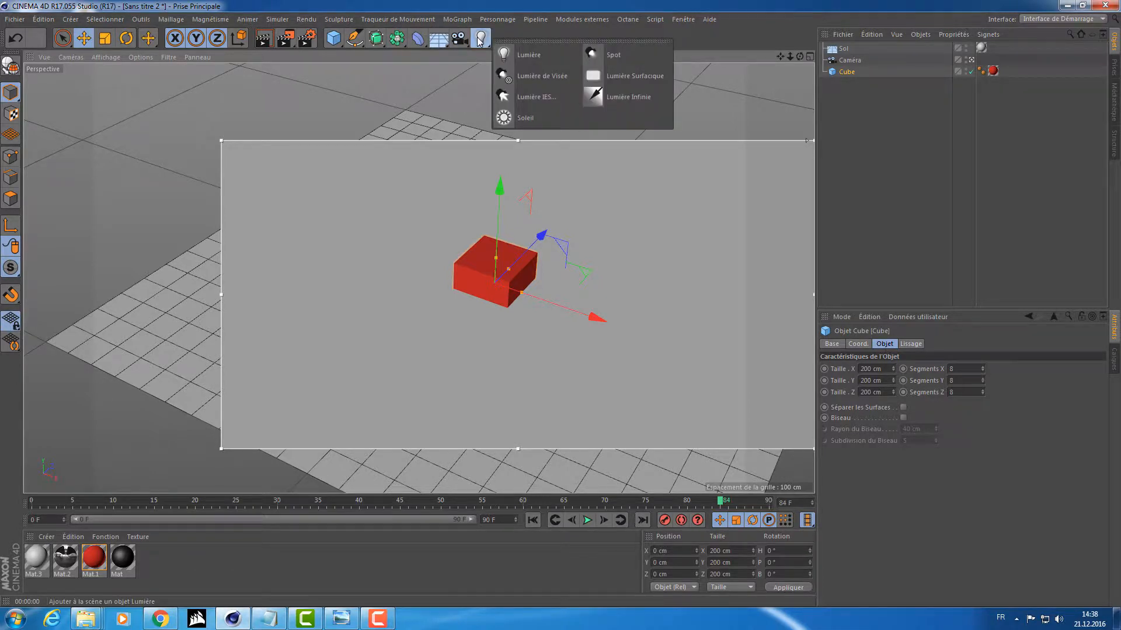
pyautogui.click(636, 76)
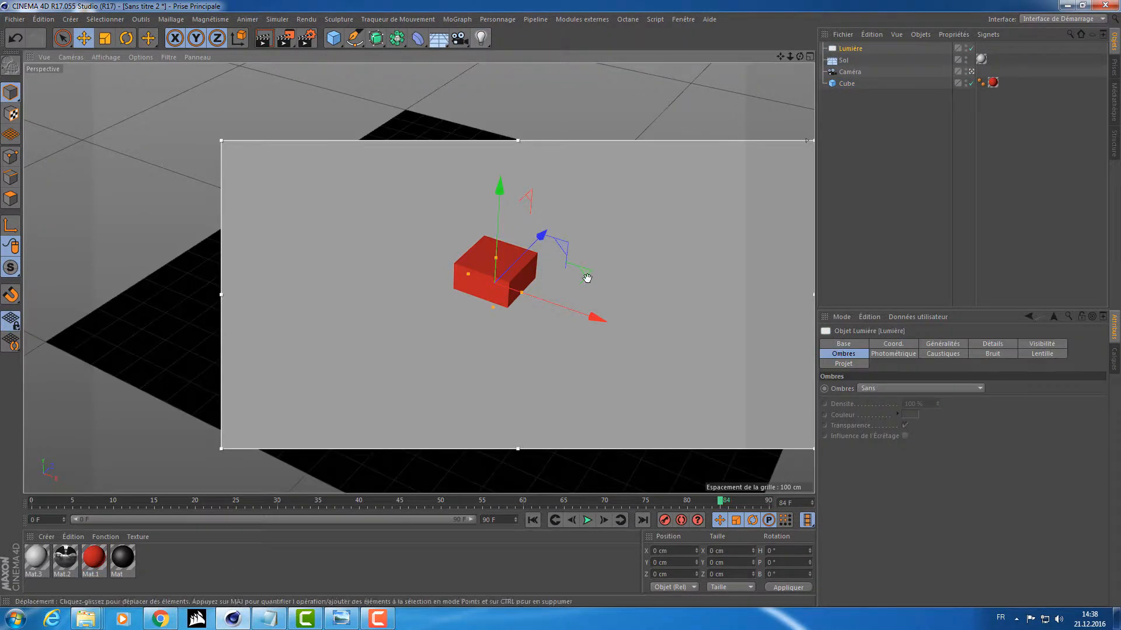
pyautogui.click(481, 38)
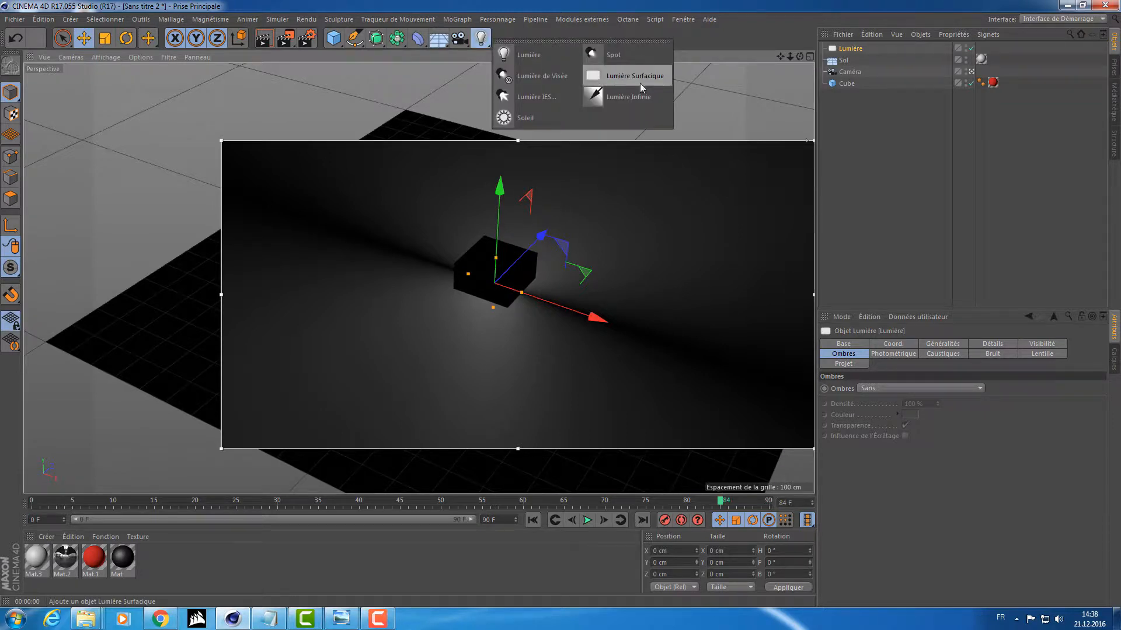
pyautogui.moveTo(498, 192); pyautogui.dragTo(506, 66)
pyautogui.moveTo(547, 121); pyautogui.dragTo(374, 221)
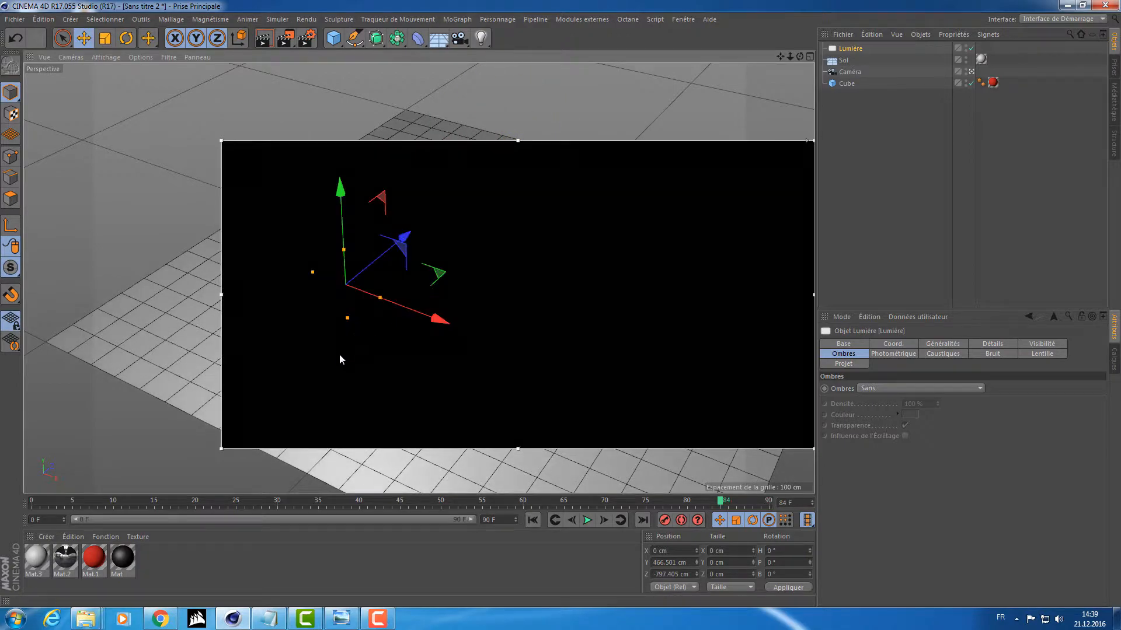
# Tilt the area light to a pitch of about -27.5° and shift it to about X 341, Y 486, Z -787 cm
pyautogui.keyDown('alt'); pyautogui.moveTo(277, 383); pyautogui.dragTo(488, 337); pyautogui.keyUp('alt')
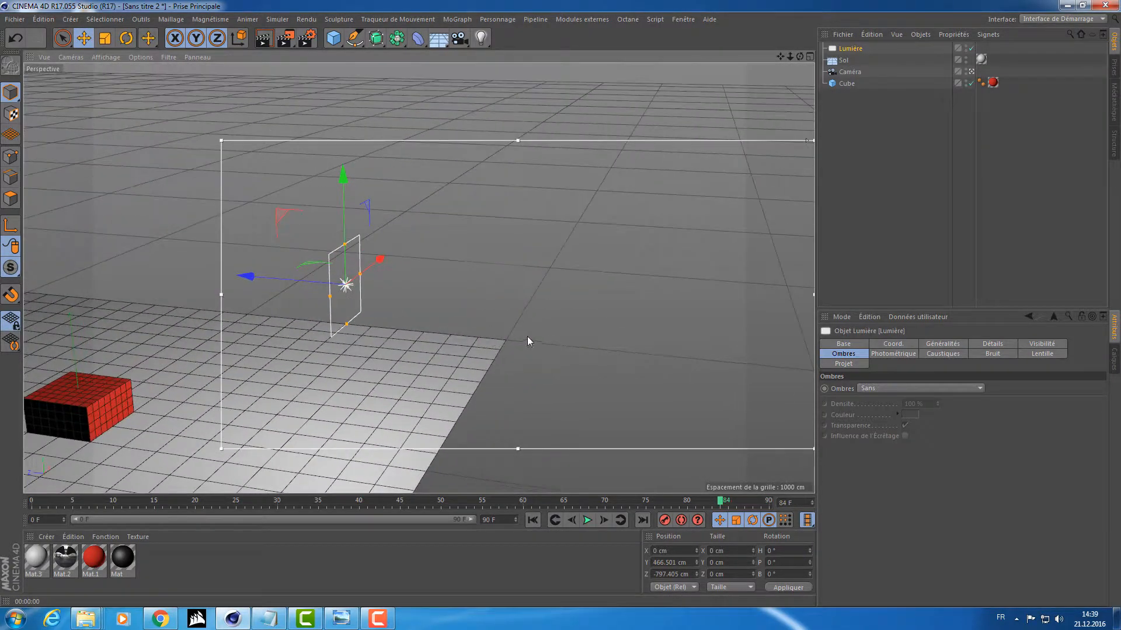
pyautogui.keyDown('alt'); pyautogui.moveTo(617, 313); pyautogui.dragTo(434, 391); pyautogui.keyUp('alt')
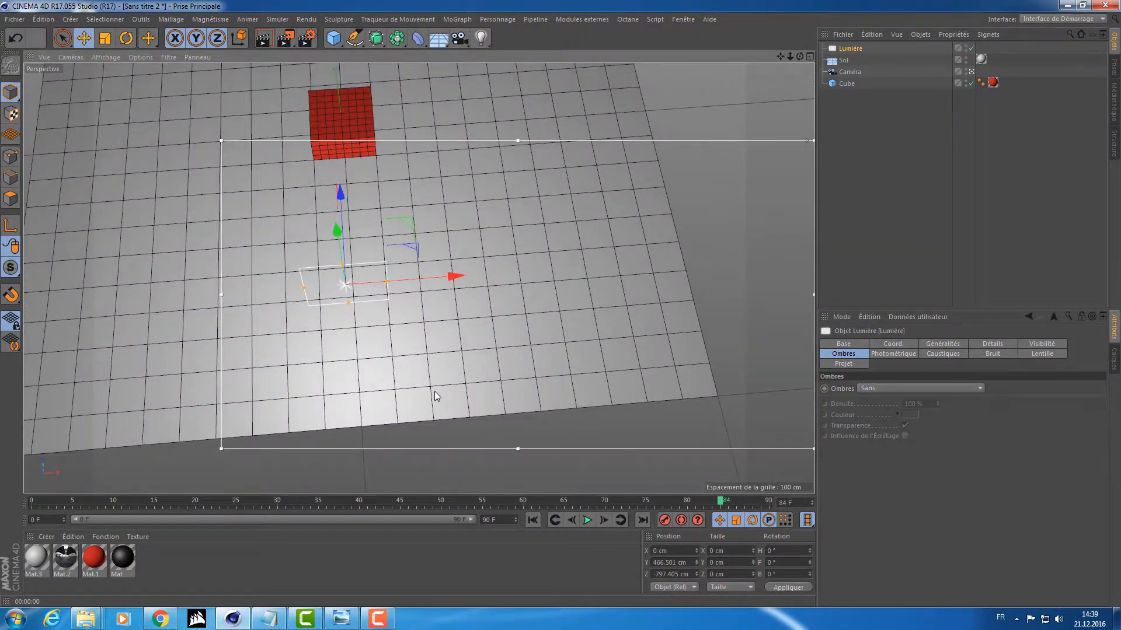
pyautogui.keyDown('alt'); pyautogui.moveTo(390, 191); pyautogui.dragTo(530, 309); pyautogui.keyUp('alt')
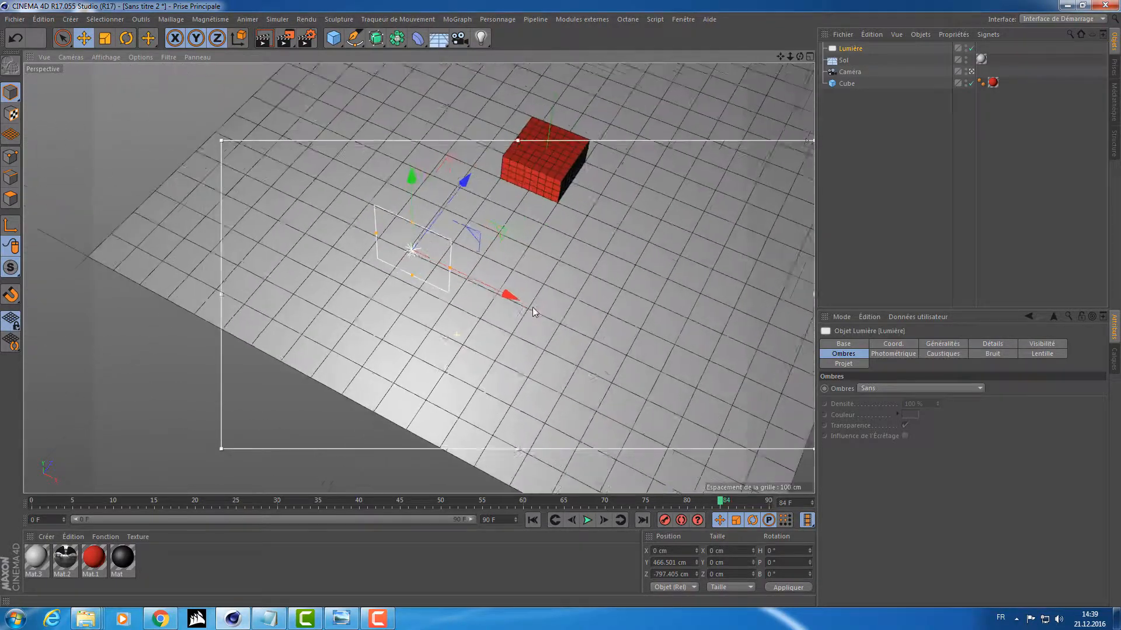
pyautogui.scroll(5, 408, 262)
pyautogui.press('r')
pyautogui.moveTo(390, 232); pyautogui.dragTo(411, 211)
pyautogui.press('e')
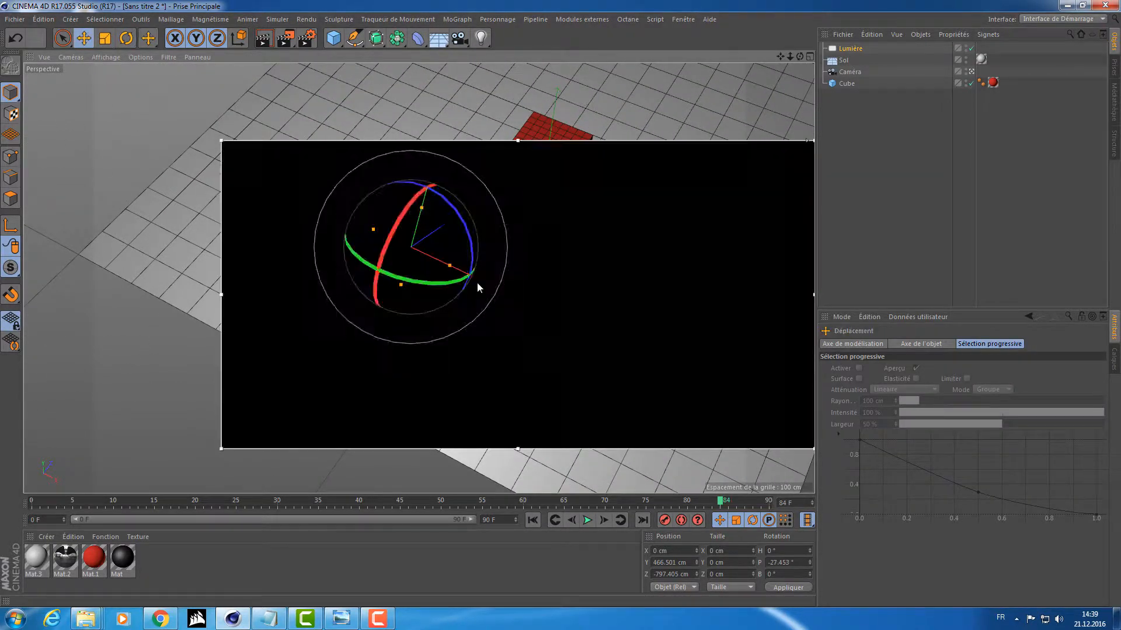
pyautogui.keyDown('alt'); pyautogui.moveTo(490, 283); pyautogui.dragTo(601, 223); pyautogui.keyUp('alt')
pyautogui.moveTo(691, 345)
pyautogui.keyDown('alt'); pyautogui.mouseDown()
pyautogui.moveTo(476, 330)
pyautogui.moveTo(655, 367)
pyautogui.mouseUp(); pyautogui.keyUp('alt')
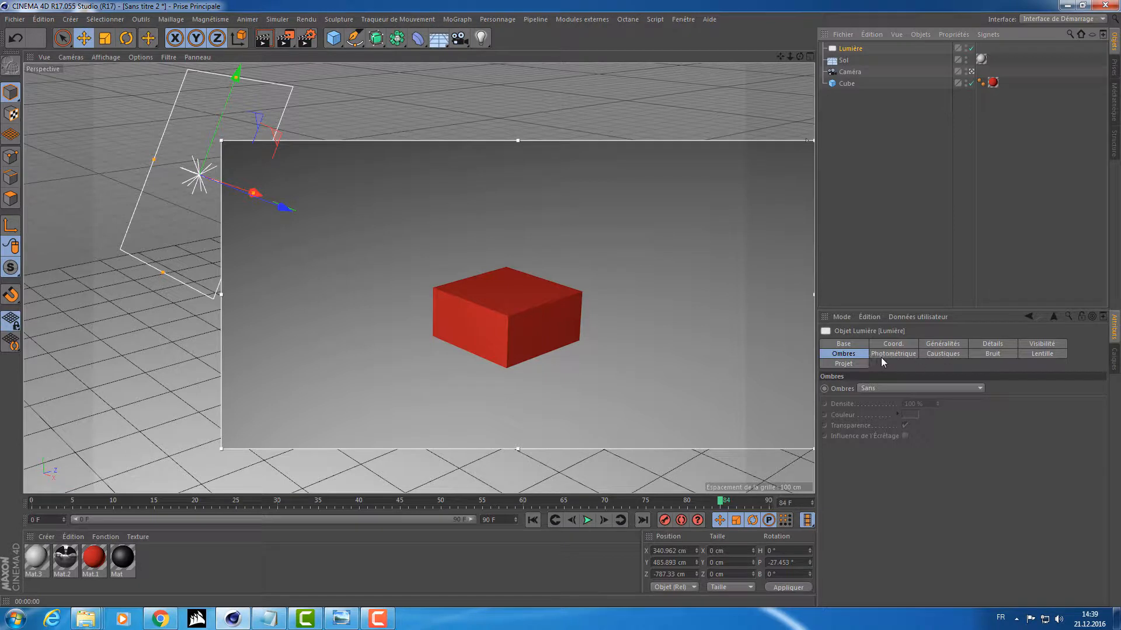
# Try Raytrace (ombres franches) shadows on the area light and settle on Masques d'Ombres (ombres douces)
pyautogui.click(862, 390)
pyautogui.click(873, 426)
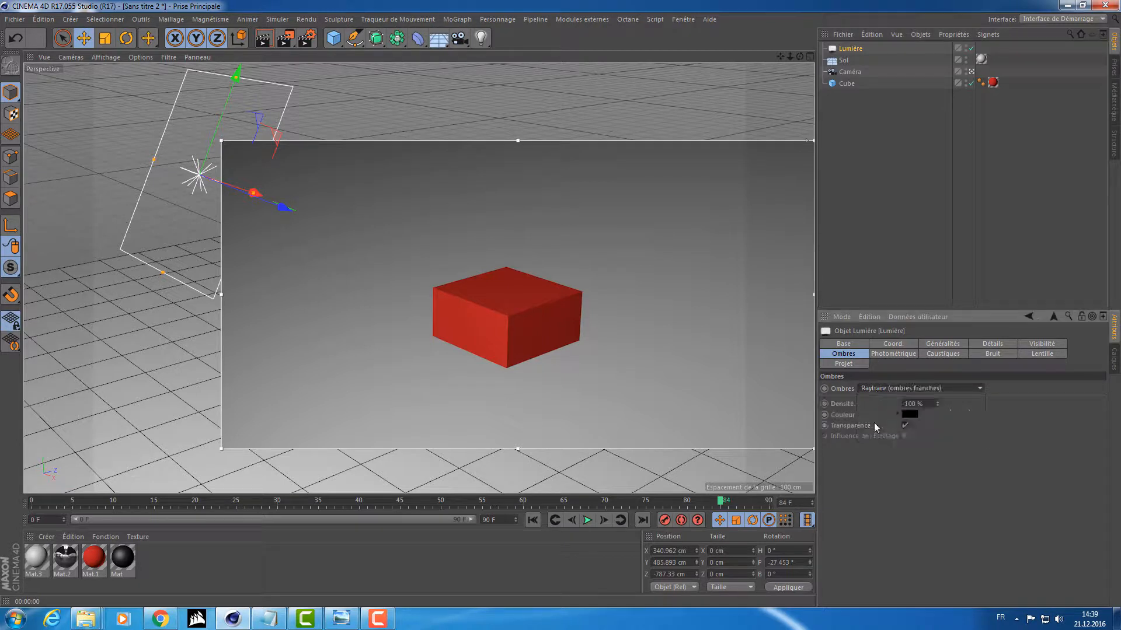
pyautogui.click(873, 388)
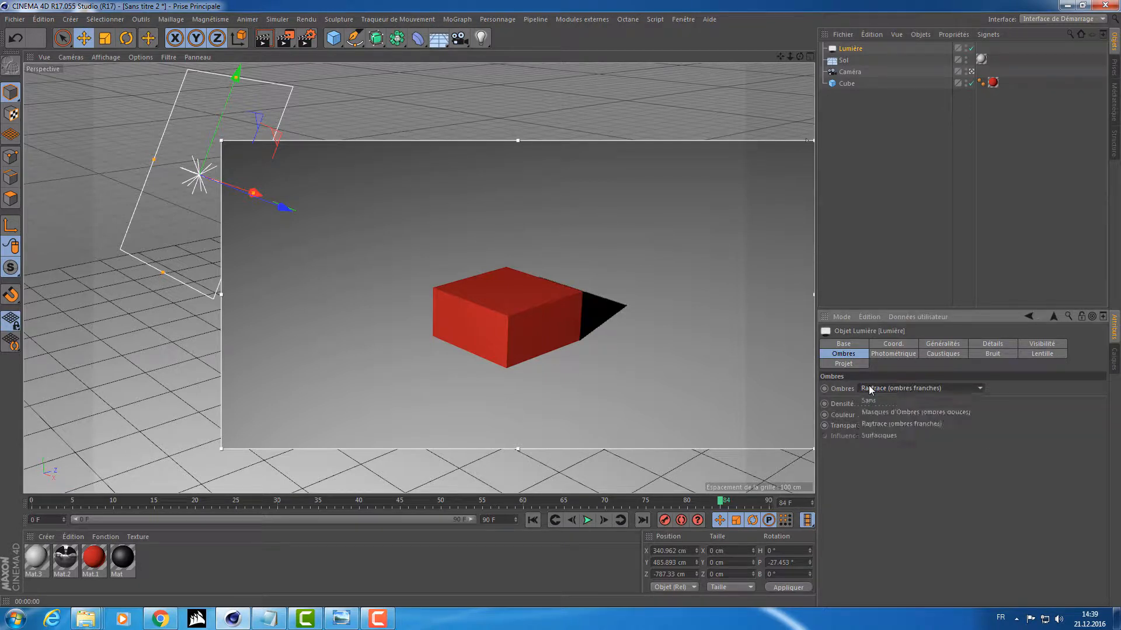
pyautogui.click(874, 416)
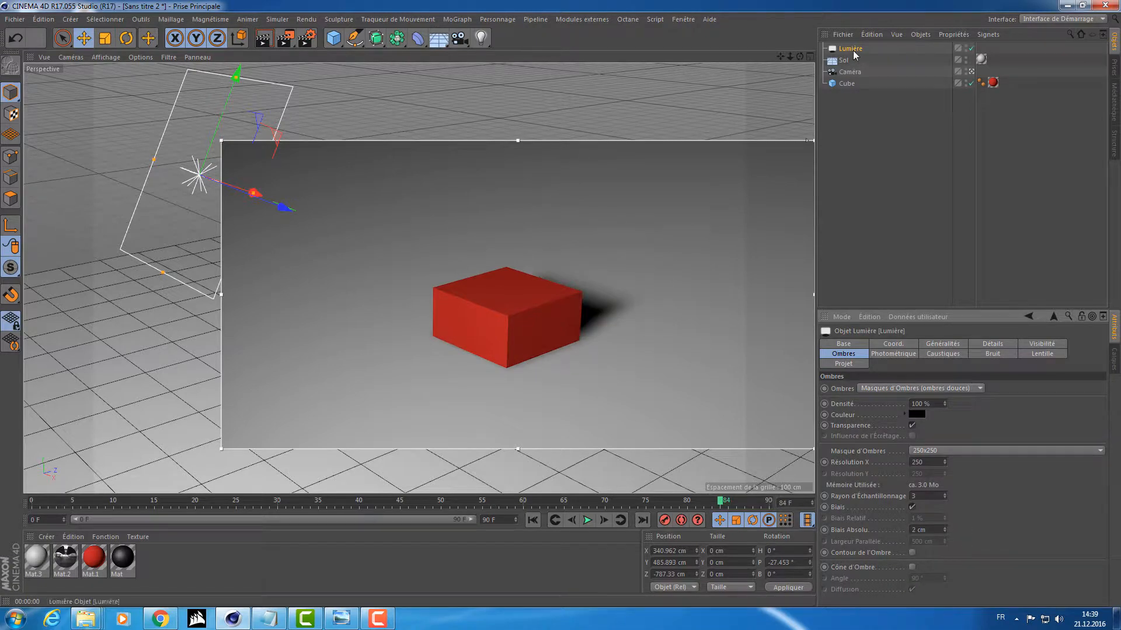
# Duplicate the area light and move the copy to the cube's other side, at about X 689, Y 486, Z -467 cm
pyautogui.keyDown('alt'); pyautogui.moveTo(509, 162); pyautogui.dragTo(482, 194); pyautogui.keyUp('alt')
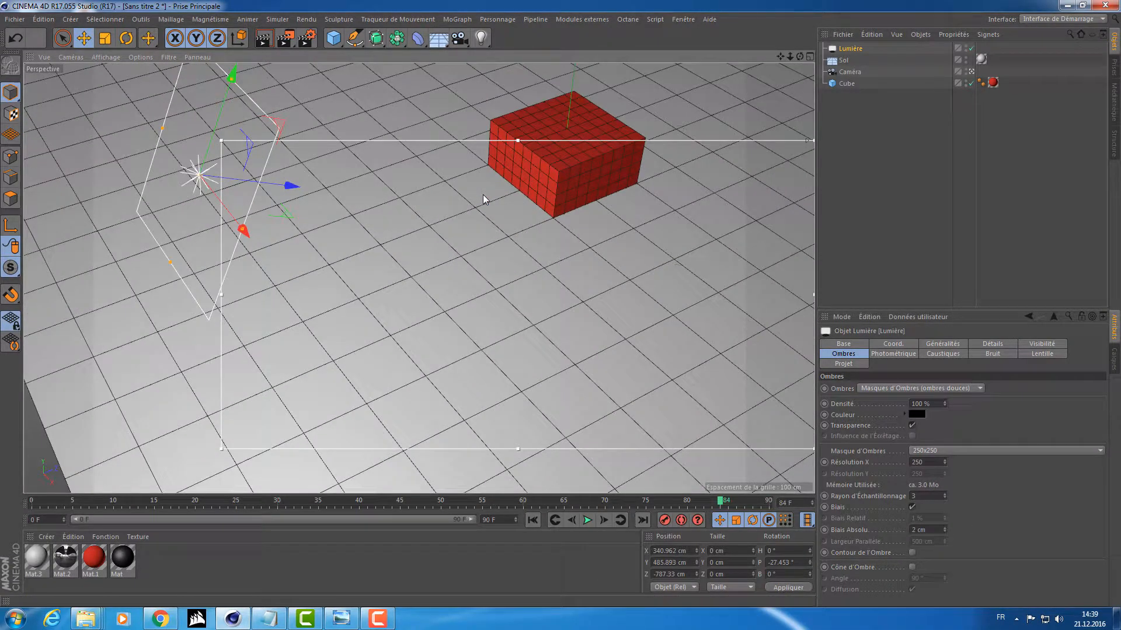
pyautogui.hotkey('ctrl', 'c')
pyautogui.hotkey('ctrl', 'v')
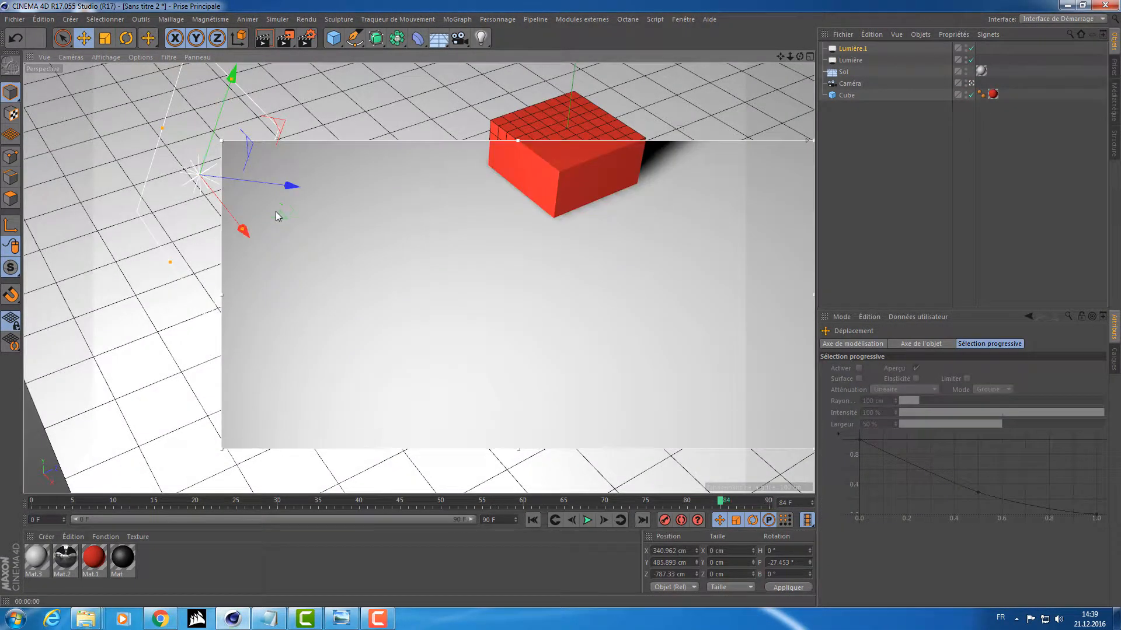
pyautogui.moveTo(293, 191); pyautogui.dragTo(709, 263)
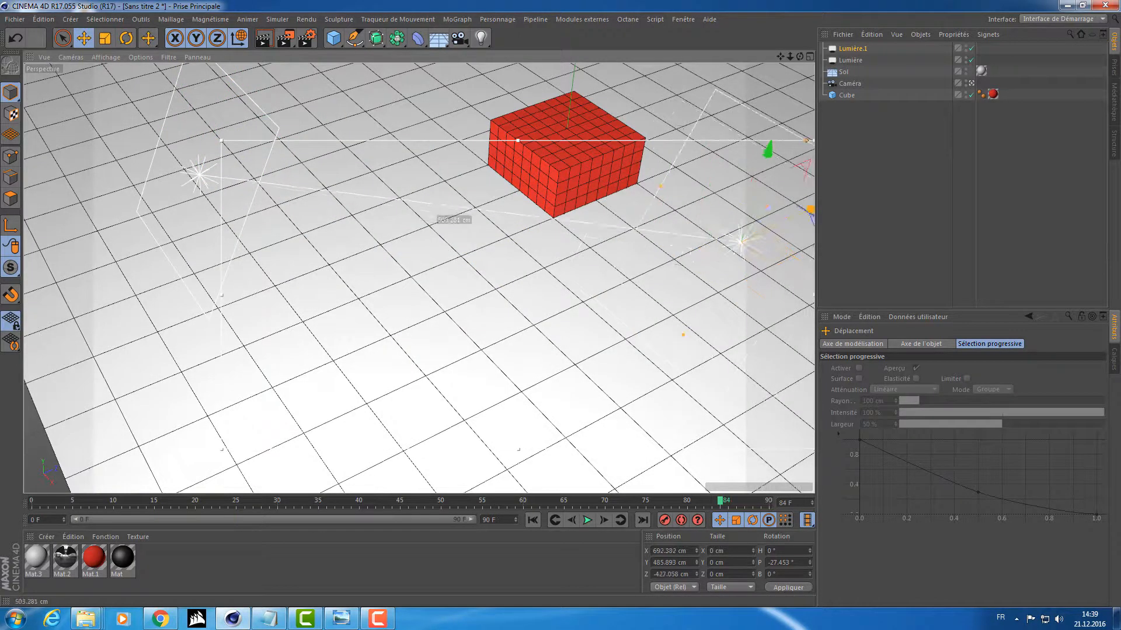
# Rotate the duplicated area light to a heading of 100°
pyautogui.press('r')
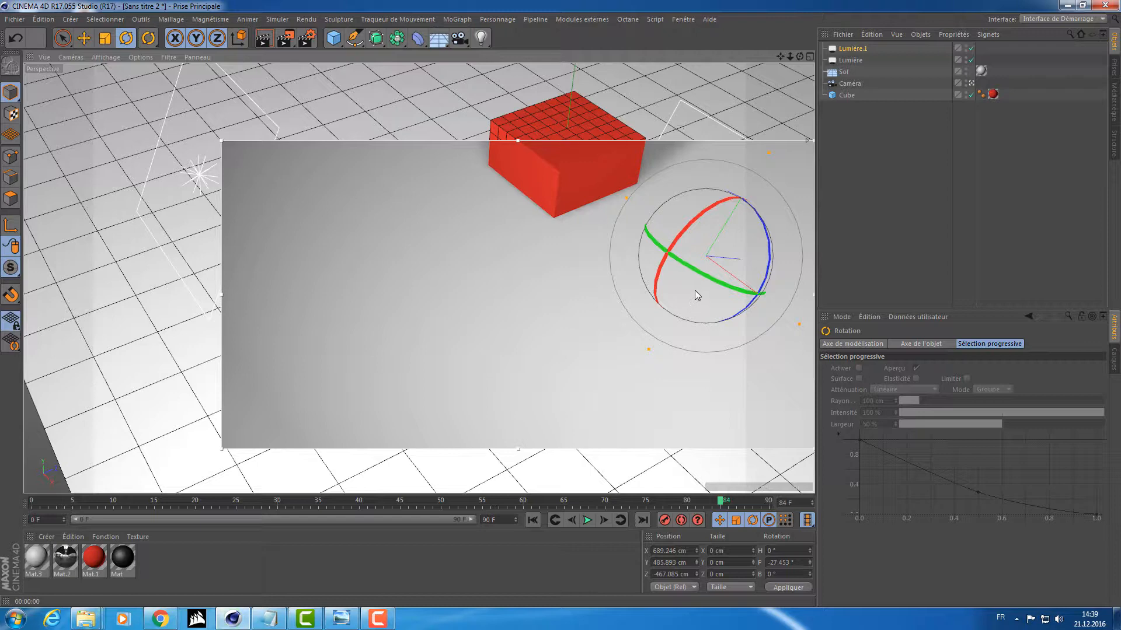
pyautogui.moveTo(691, 278); pyautogui.dragTo(687, 283)
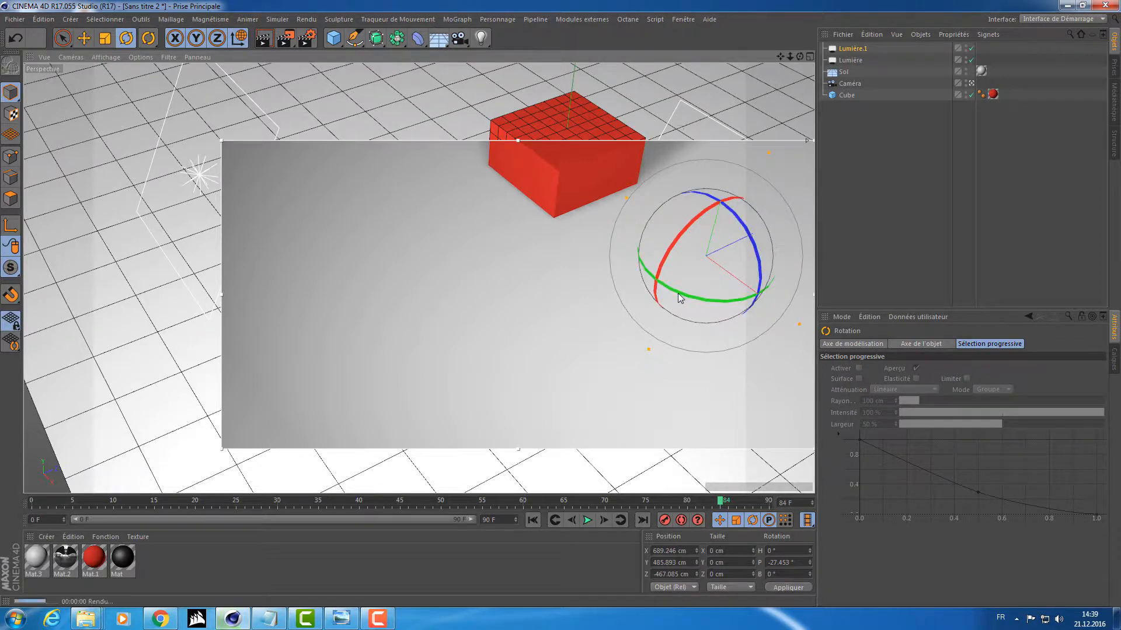
pyautogui.moveTo(678, 293); pyautogui.dragTo(671, 289)
pyautogui.keyDown('shift'); pyautogui.moveTo(808, 286); pyautogui.dragTo(808, 287); pyautogui.keyUp('shift')
pyautogui.moveTo(586, 342)
pyautogui.keyDown('alt'); pyautogui.mouseDown()
pyautogui.moveTo(584, 303)
pyautogui.moveTo(632, 324)
pyautogui.moveTo(581, 316)
pyautogui.moveTo(582, 337)
pyautogui.mouseUp(); pyautogui.keyUp('alt')
pyautogui.press('e')
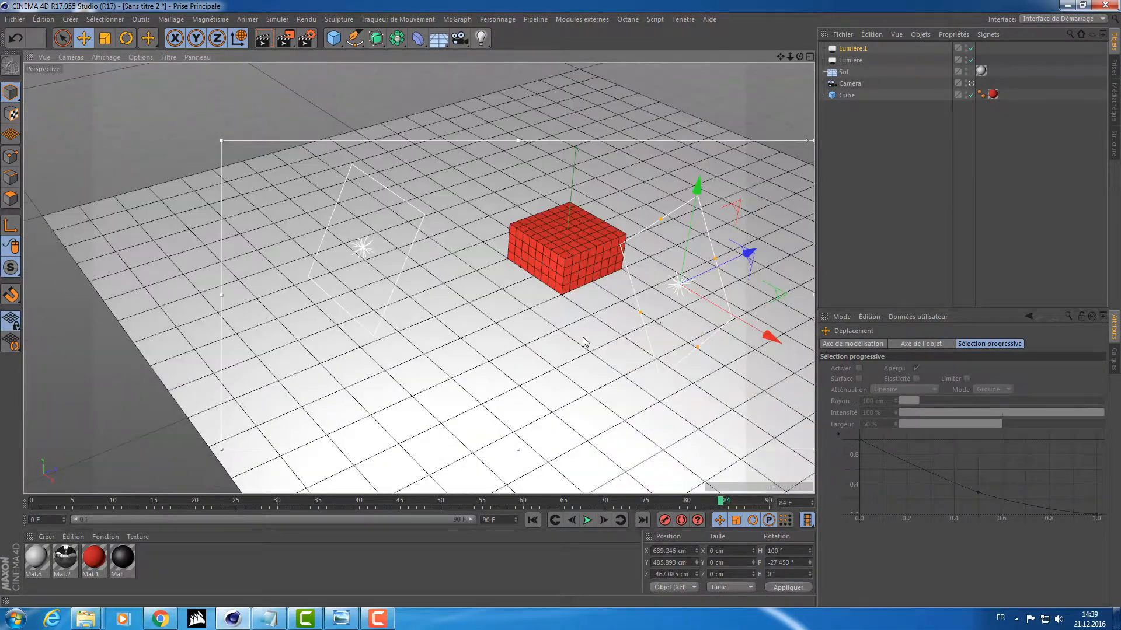
pyautogui.scroll(5, 576, 296)
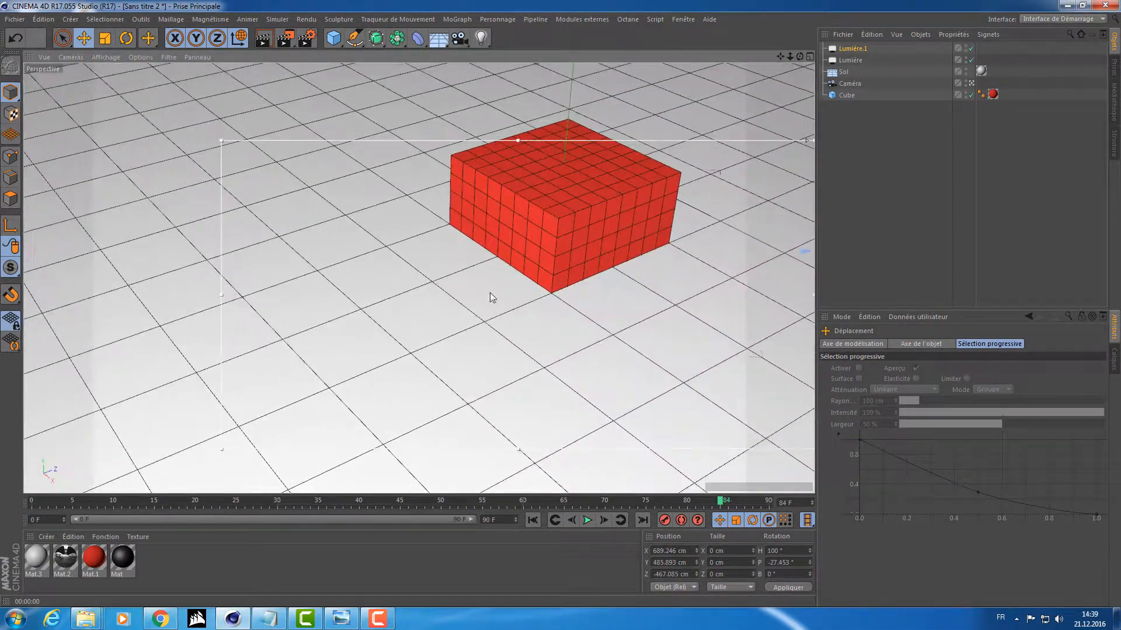
# Delete both area lights from the scene
pyautogui.keyDown('alt'); pyautogui.moveTo(490, 297); pyautogui.dragTo(598, 345); pyautogui.keyUp('alt')
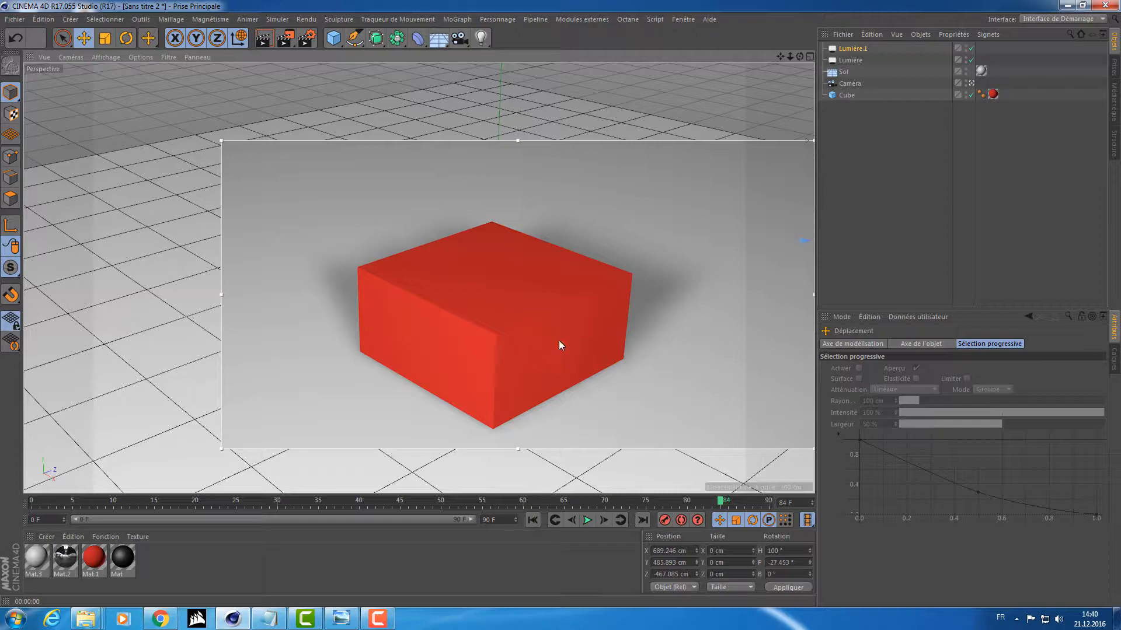
pyautogui.scroll(-8, 696, 341)
pyautogui.keyDown('alt'); pyautogui.moveTo(403, 390); pyautogui.dragTo(543, 374); pyautogui.keyUp('alt')
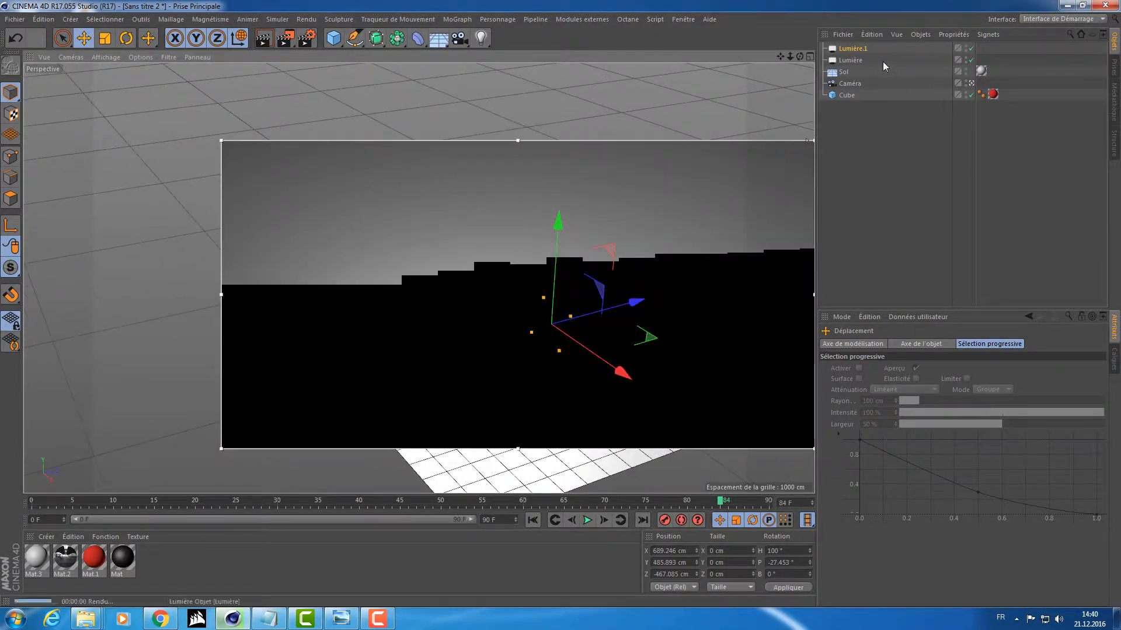
pyautogui.click(852, 49)
pyautogui.keyDown('ctrl'); pyautogui.click(843, 61); pyautogui.keyUp('ctrl')
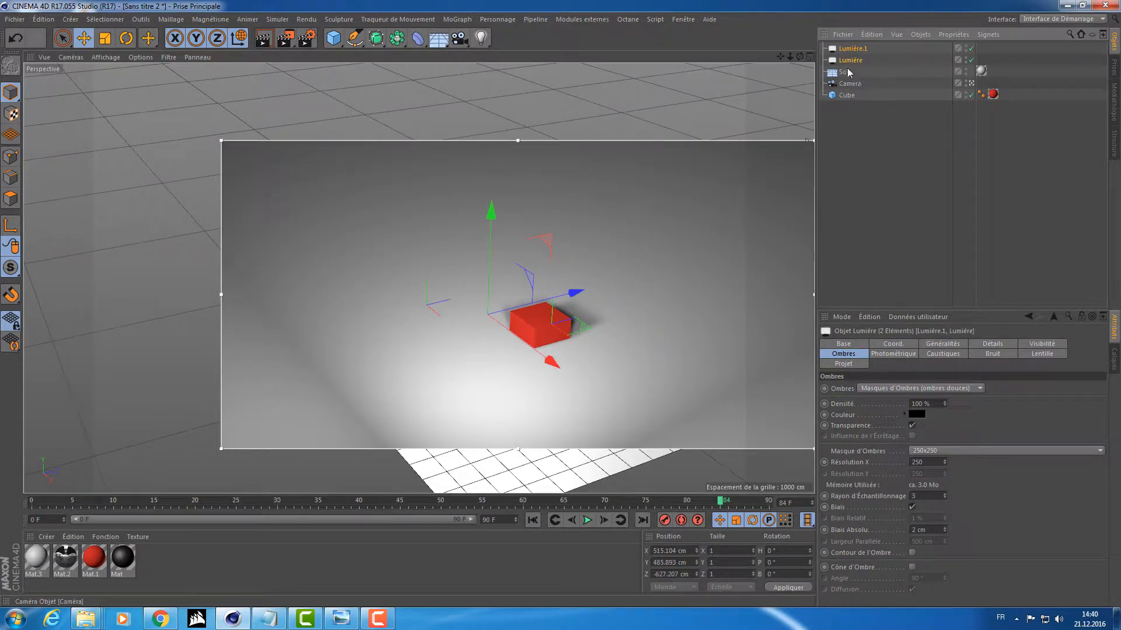
pyautogui.click(481, 38)
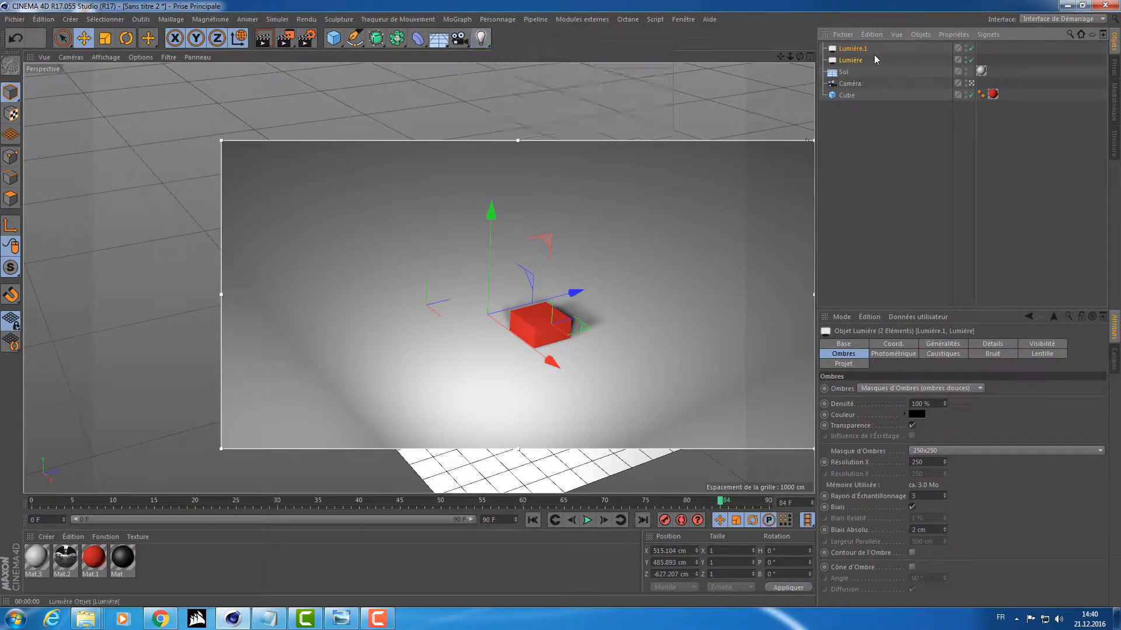
pyautogui.press('Delete')
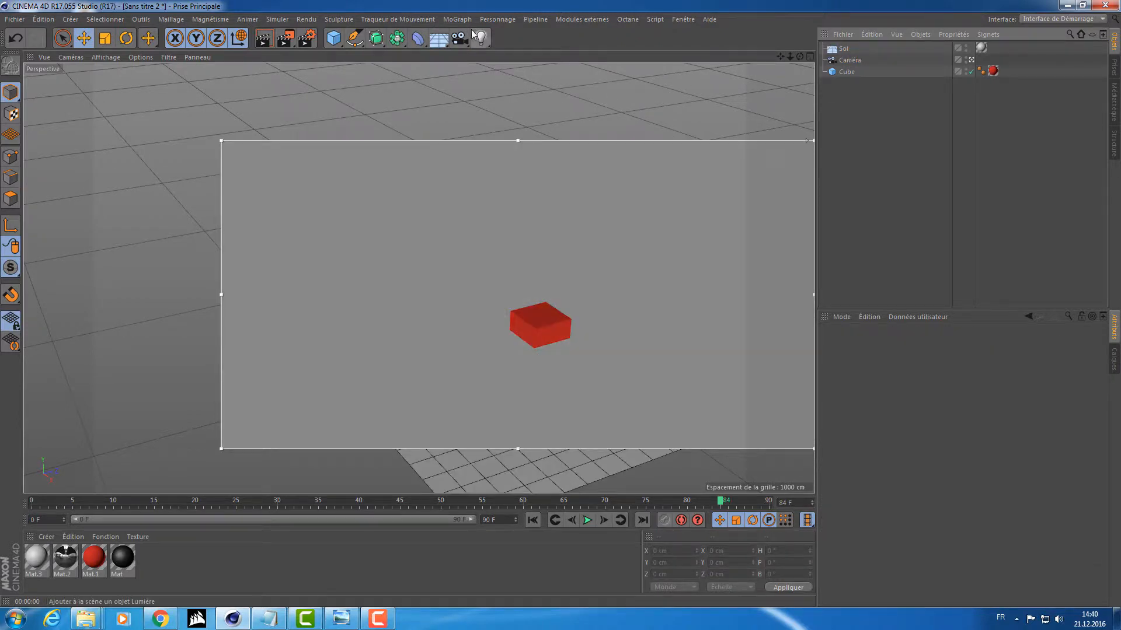
# Add an infinite light and move it above and behind the cube, at about Y 1186 and Z -977 cm
pyautogui.click(481, 38)
pyautogui.click(640, 96)
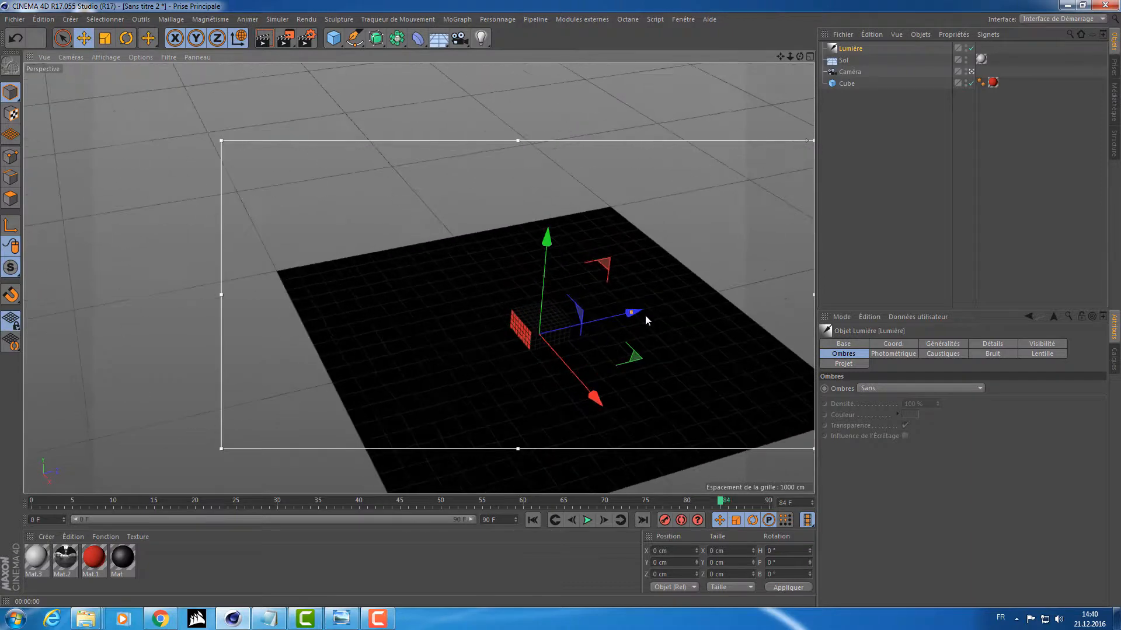
pyautogui.press('e')
pyautogui.moveTo(604, 265); pyautogui.dragTo(353, 105)
pyautogui.keyDown('alt'); pyautogui.moveTo(440, 225); pyautogui.dragTo(384, 234); pyautogui.keyUp('alt')
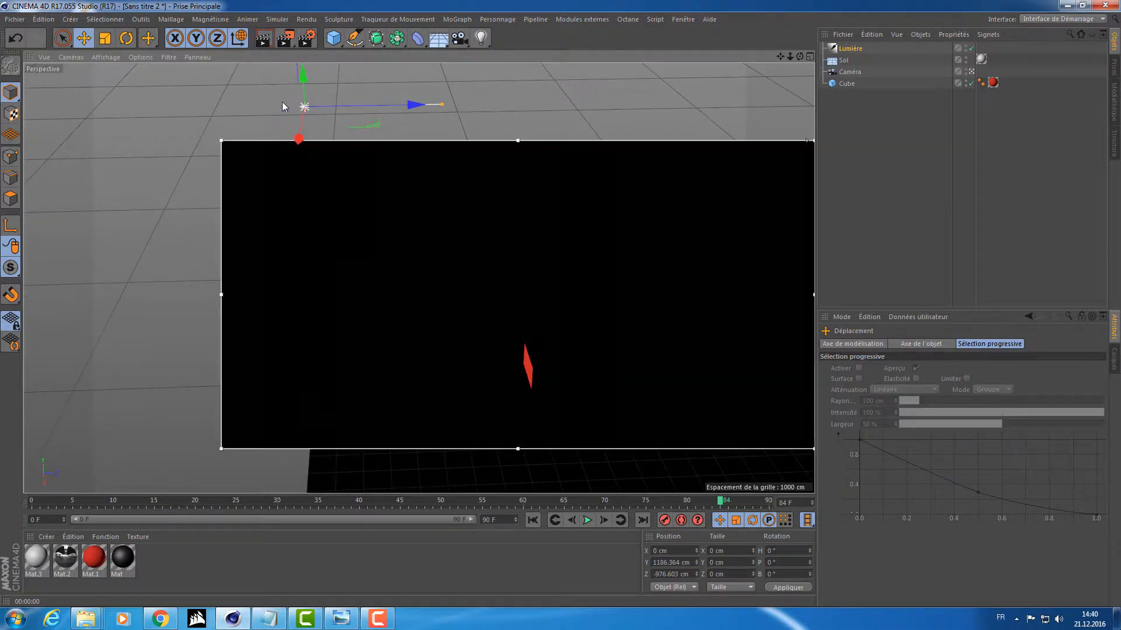
# Rotate the infinite light to a heading of about 56°, a pitch of about -28.5° and a bank of about 35.4°
pyautogui.click(448, 115)
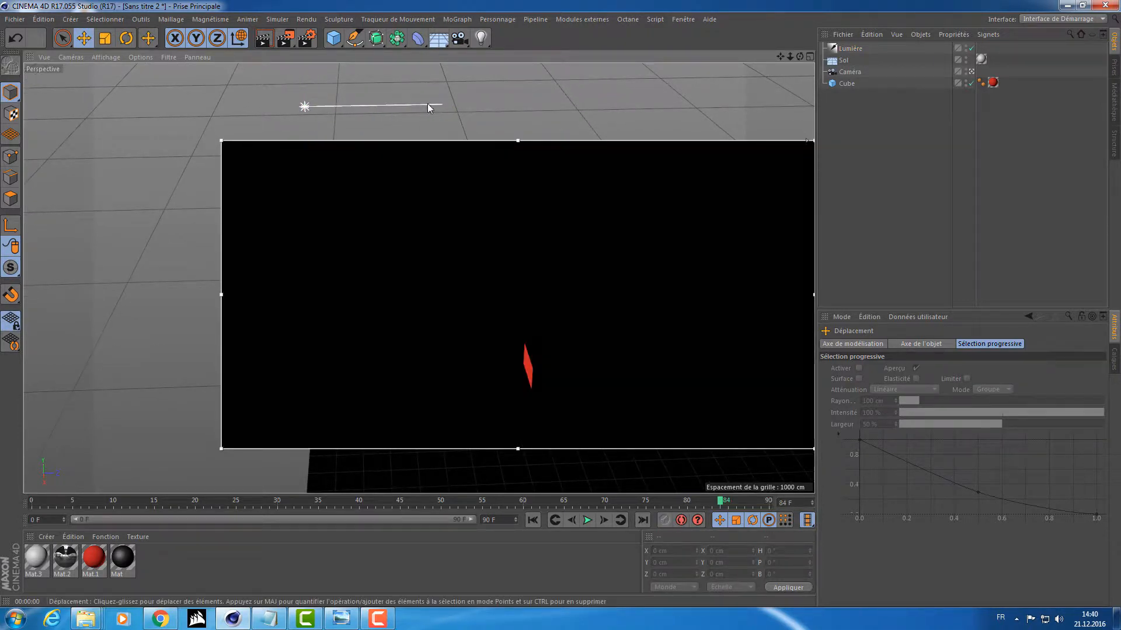
pyautogui.click(427, 106)
pyautogui.press('r')
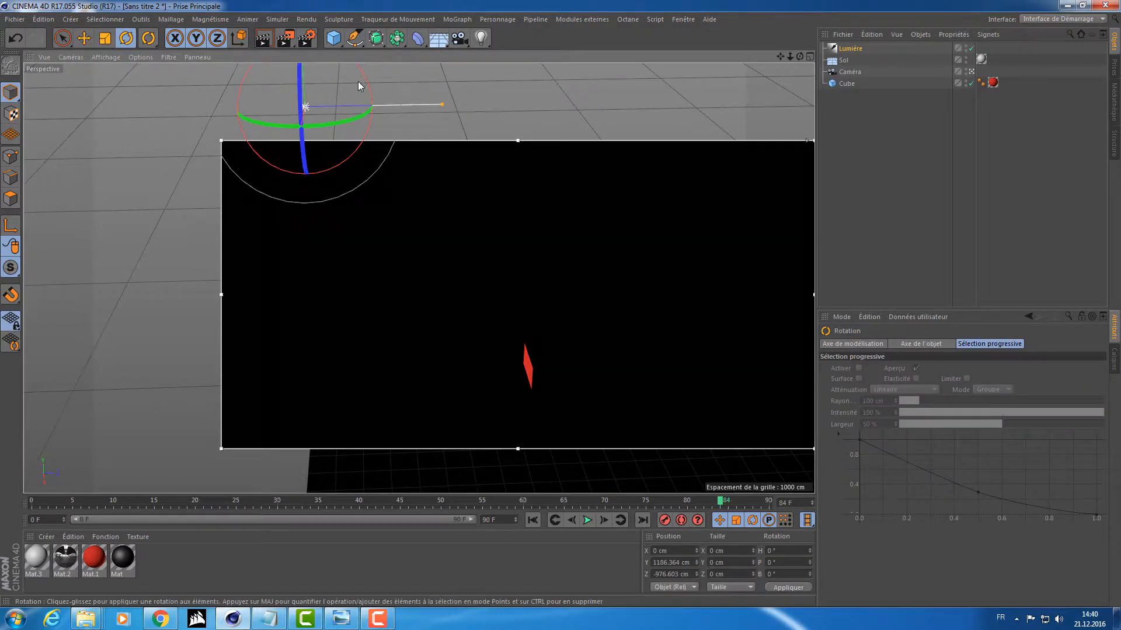
pyautogui.moveTo(364, 76); pyautogui.dragTo(372, 125)
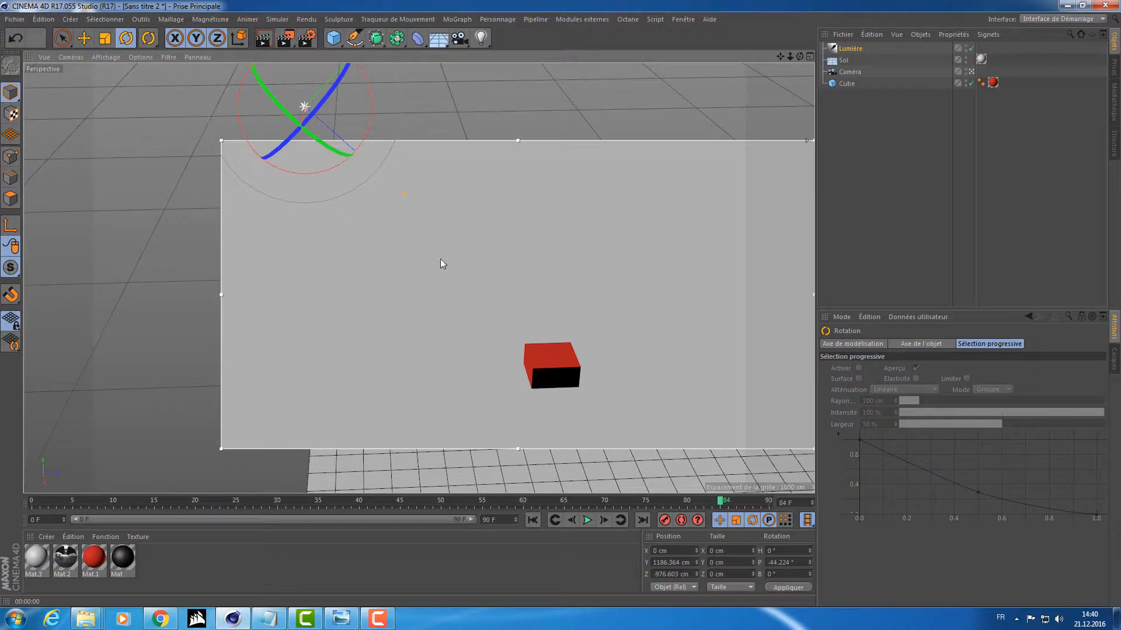
pyautogui.keyDown('alt'); pyautogui.moveTo(397, 207); pyautogui.dragTo(357, 132); pyautogui.keyUp('alt')
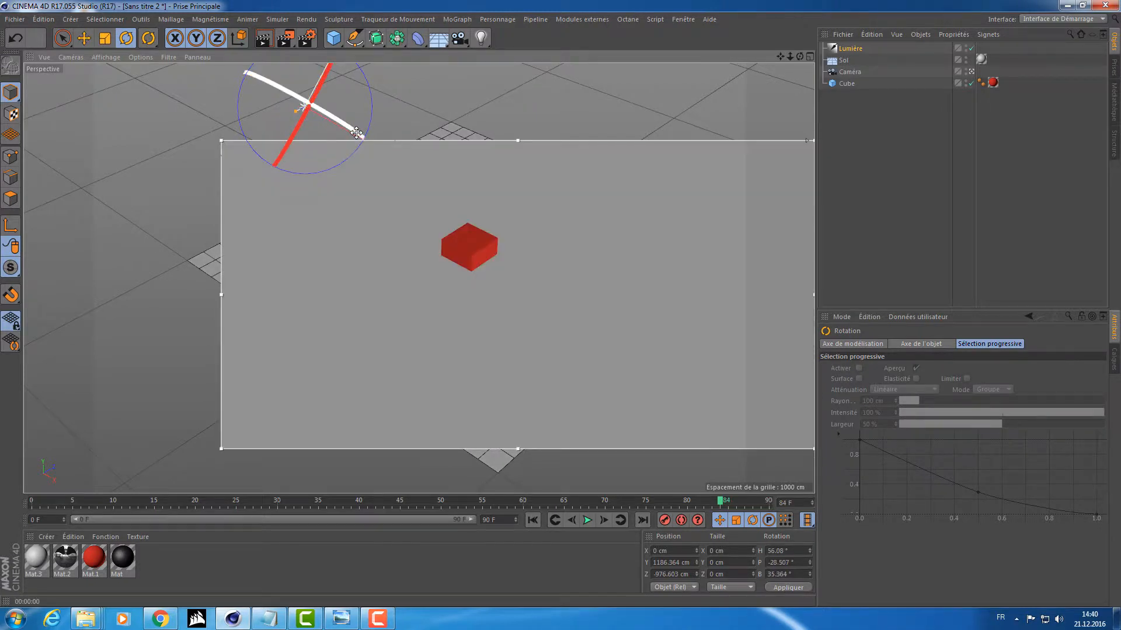
# Try Masques d'Ombres (ombres douces) shadows on the infinite light and inspect the cube up close
pyautogui.click(858, 48)
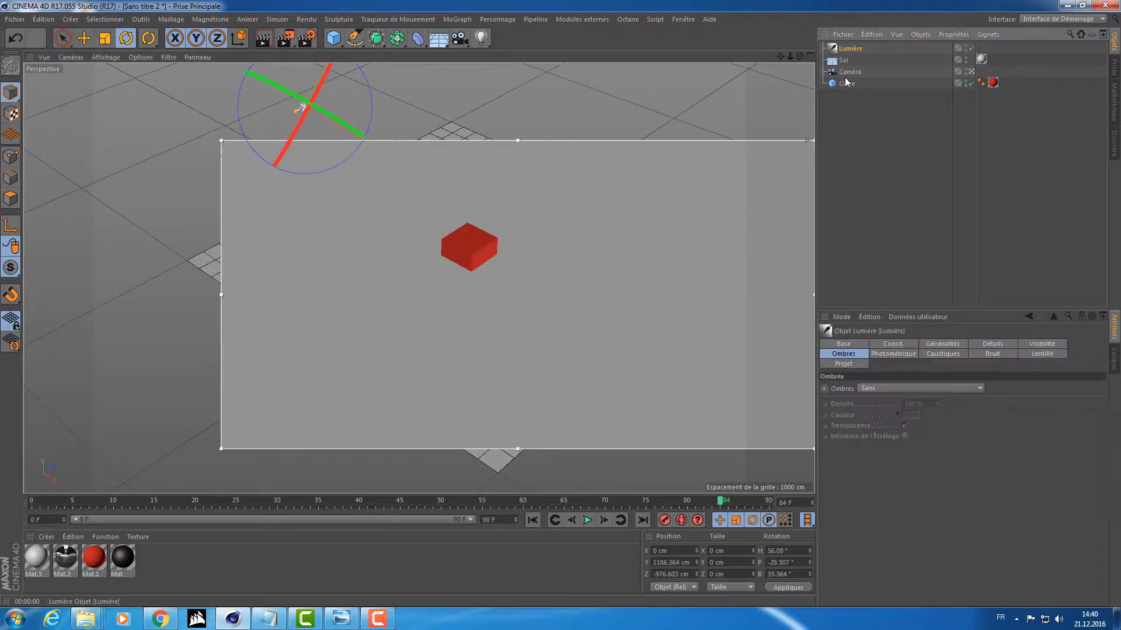
pyautogui.click(902, 385)
pyautogui.click(893, 408)
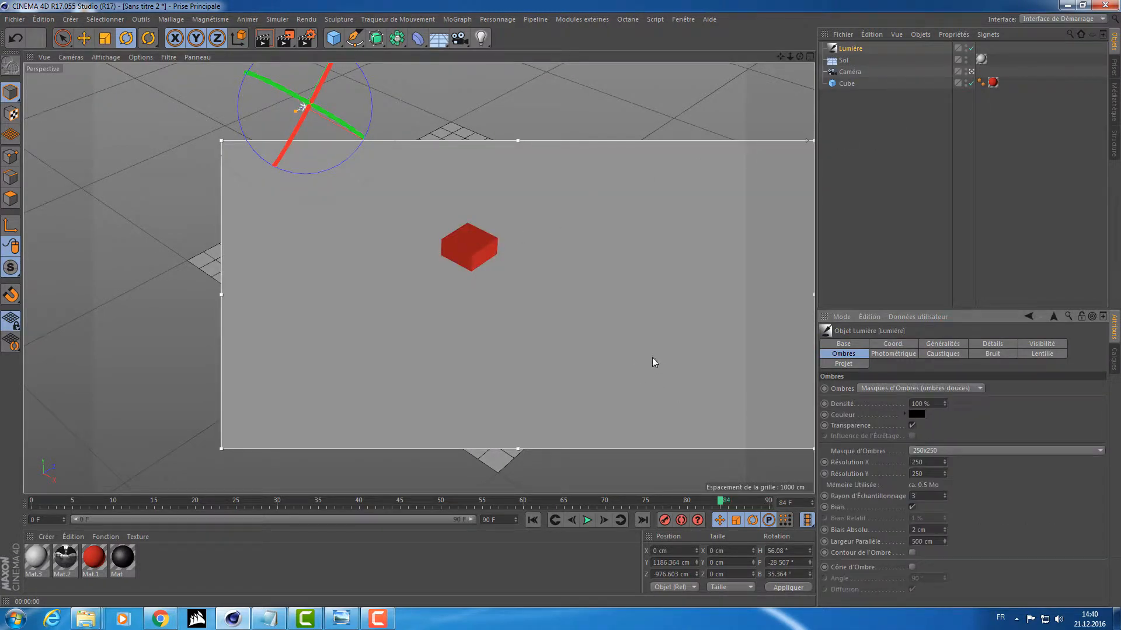
pyautogui.scroll(5, 647, 315)
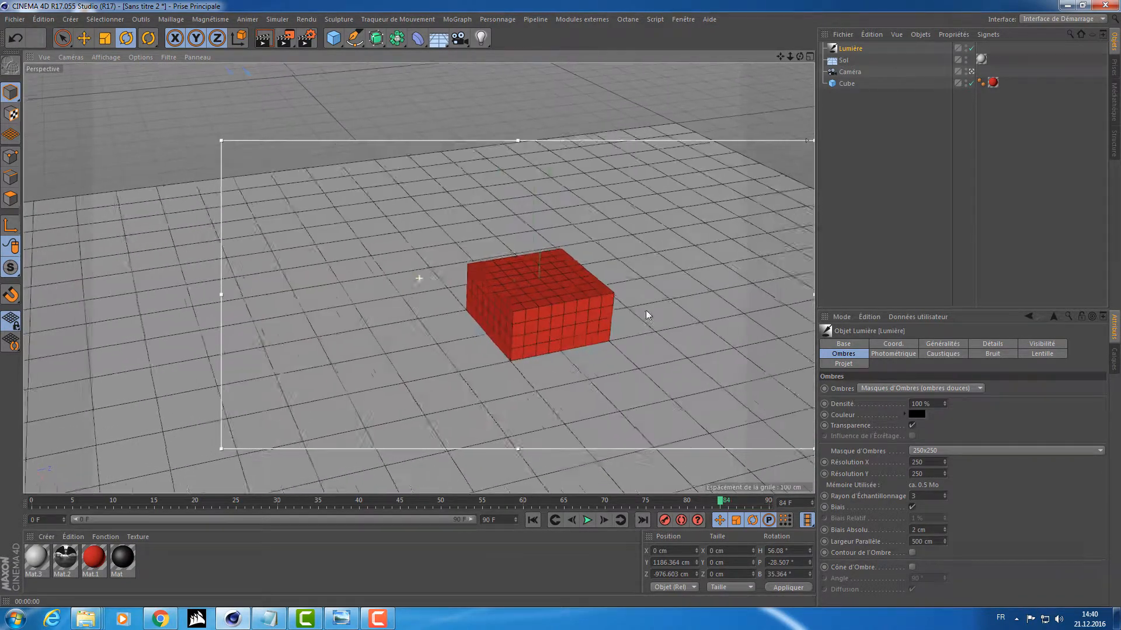
pyautogui.keyDown('alt'); pyautogui.moveTo(646, 316); pyautogui.dragTo(467, 262); pyautogui.keyUp('alt')
pyautogui.click(457, 271)
pyautogui.keyDown('alt'); pyautogui.moveTo(542, 334); pyautogui.dragTo(599, 324); pyautogui.keyUp('alt')
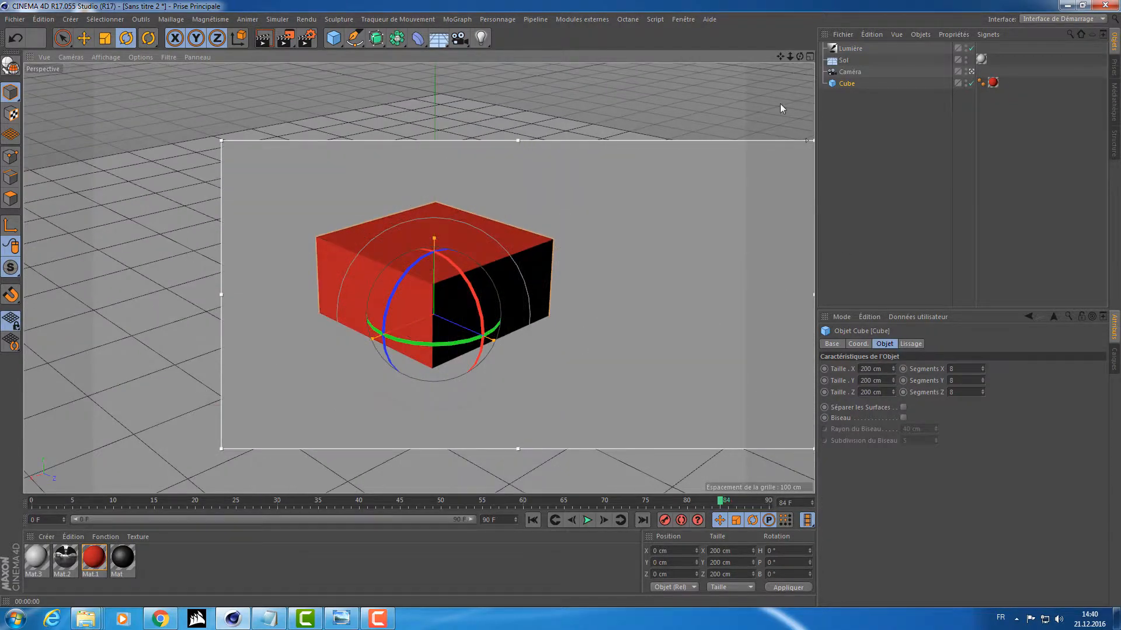
# Set the infinite light's shadows to Raytrace (ombres franches)
pyautogui.click(850, 49)
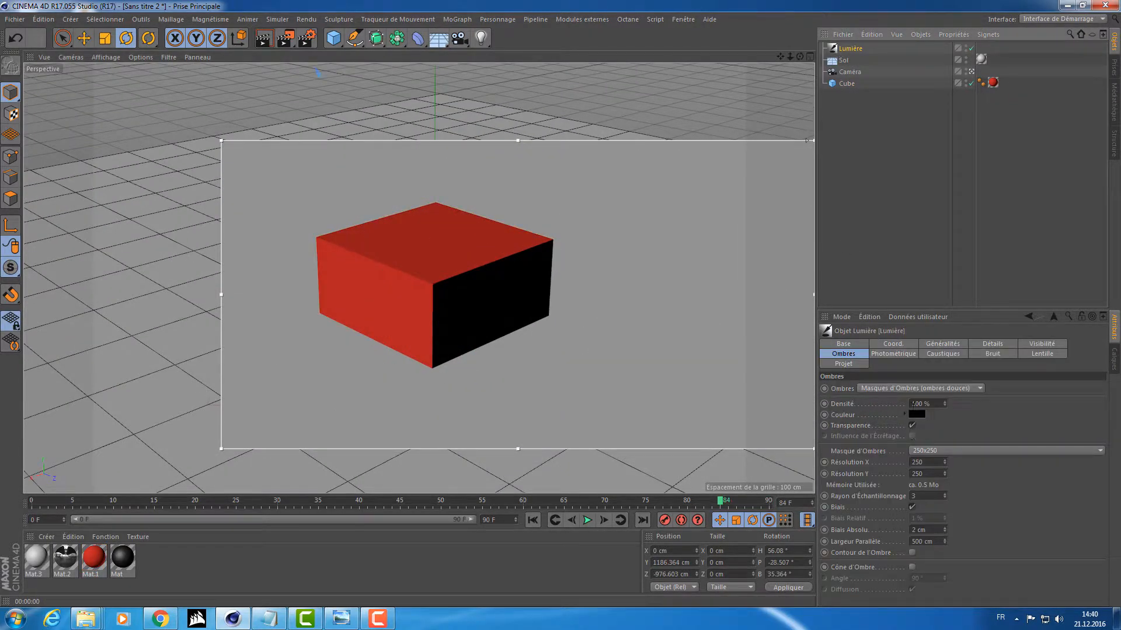
pyautogui.click(874, 388)
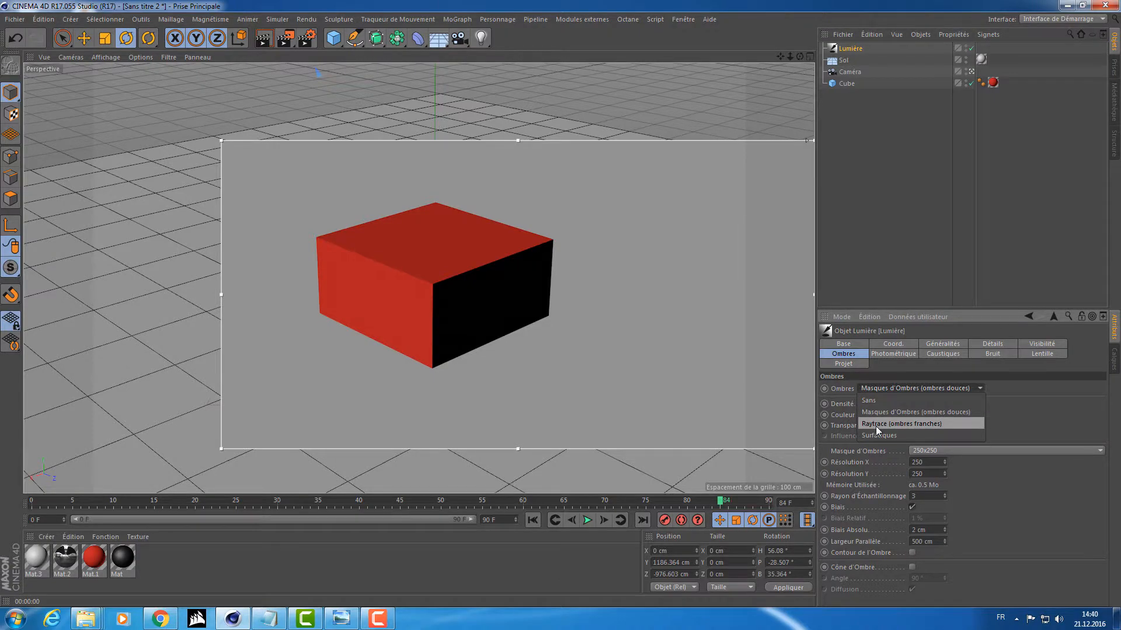
pyautogui.click(893, 425)
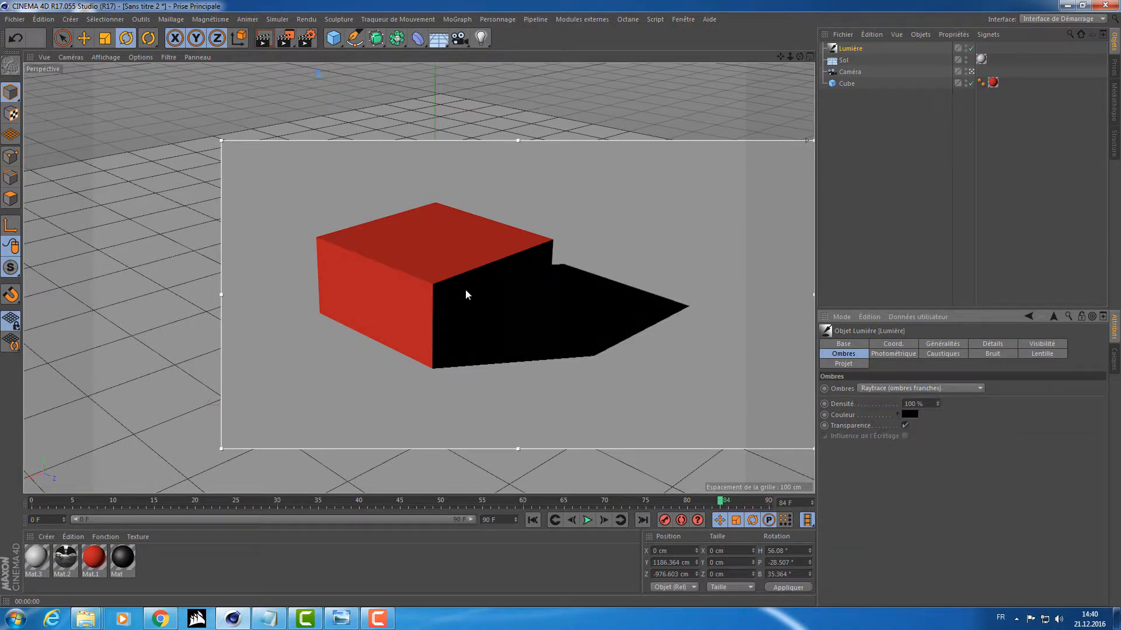
# Move the infinite light horizontally to about X 729 and Z -1074 cm
pyautogui.scroll(-10, 496, 254)
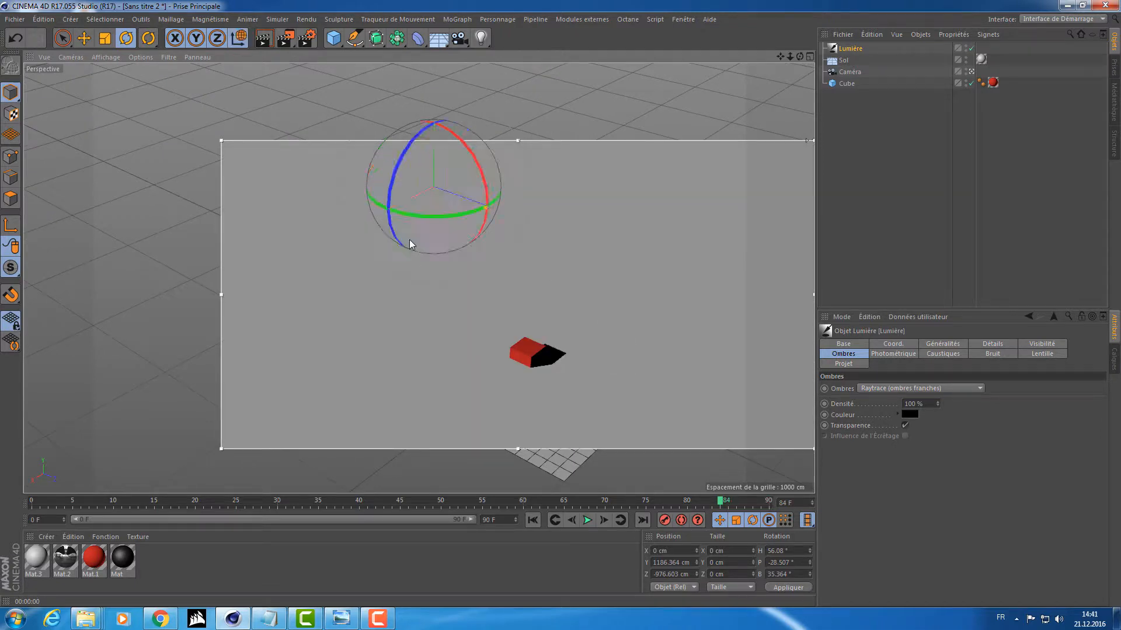
pyautogui.press('e')
pyautogui.moveTo(435, 193); pyautogui.dragTo(356, 261)
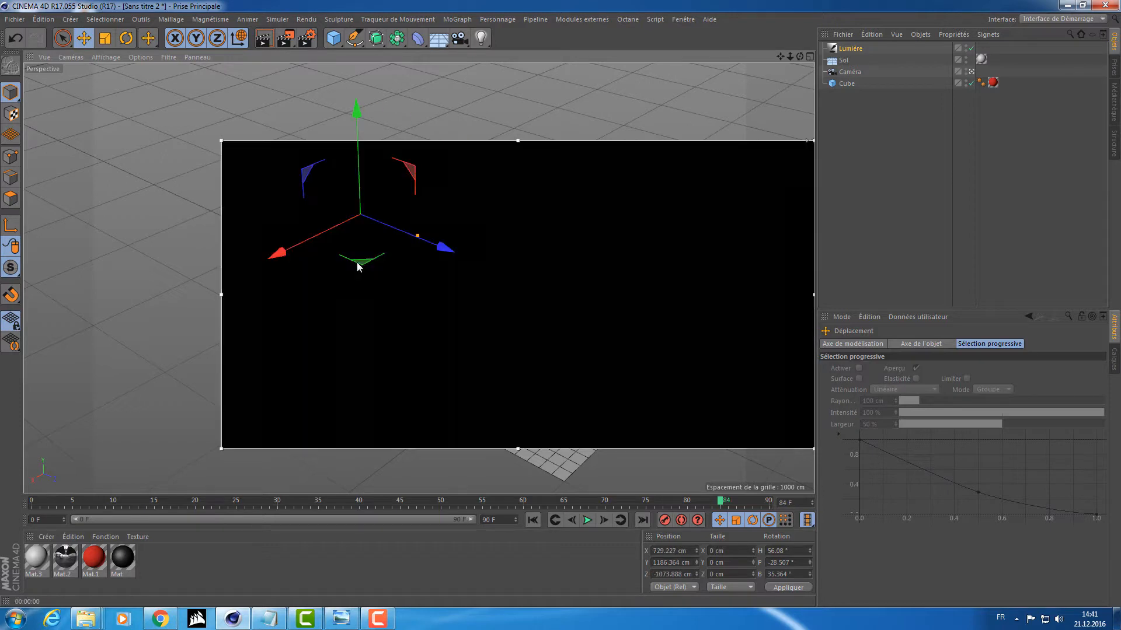
# Rotate the infinite light to a heading of about 99°
pyautogui.press('r')
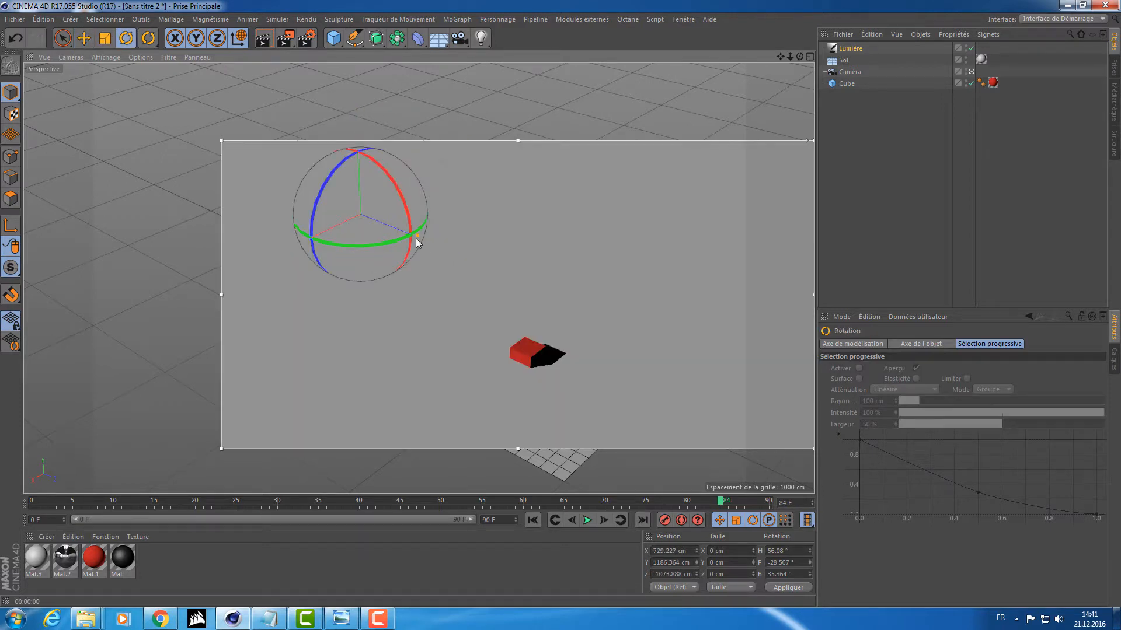
pyautogui.click(928, 216)
pyautogui.press('e')
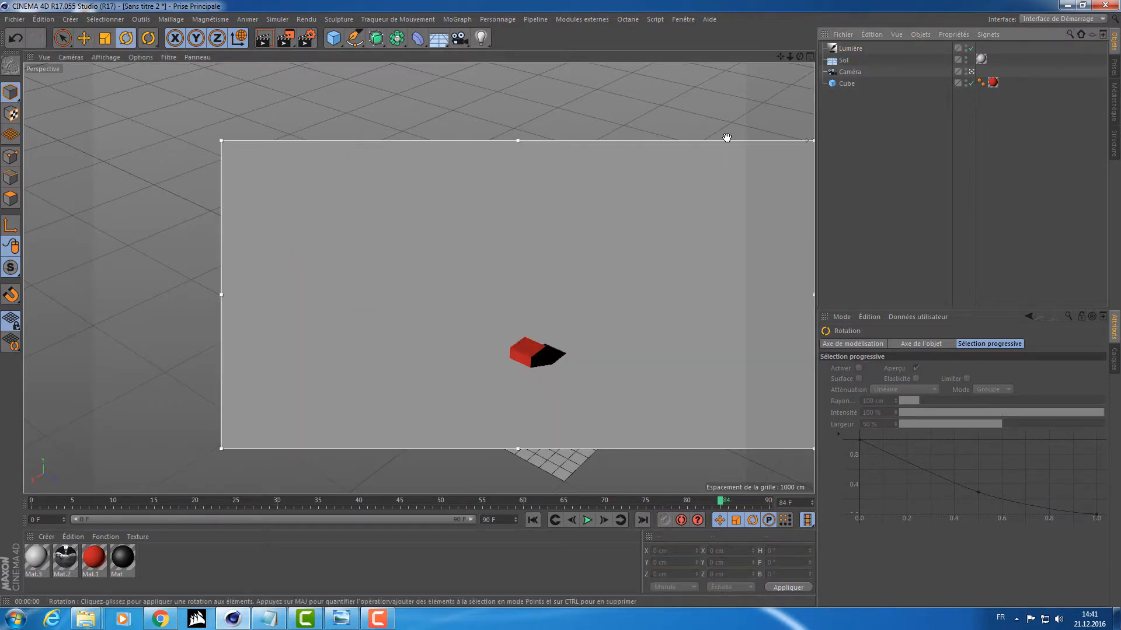
pyautogui.hotkey('alt', 'r')
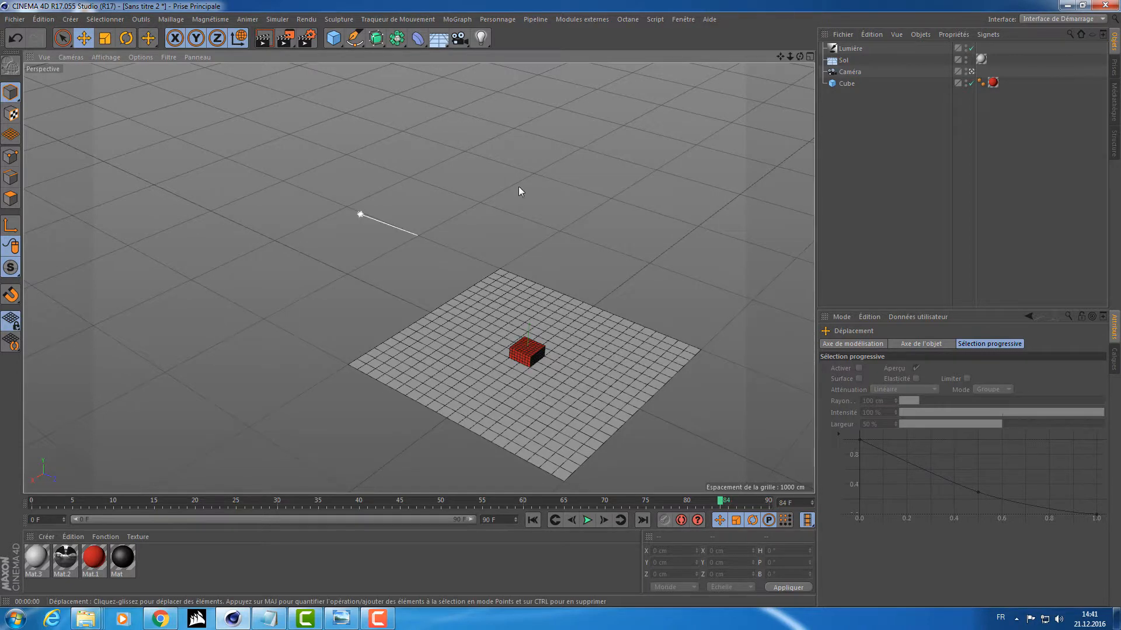
pyautogui.click(372, 218)
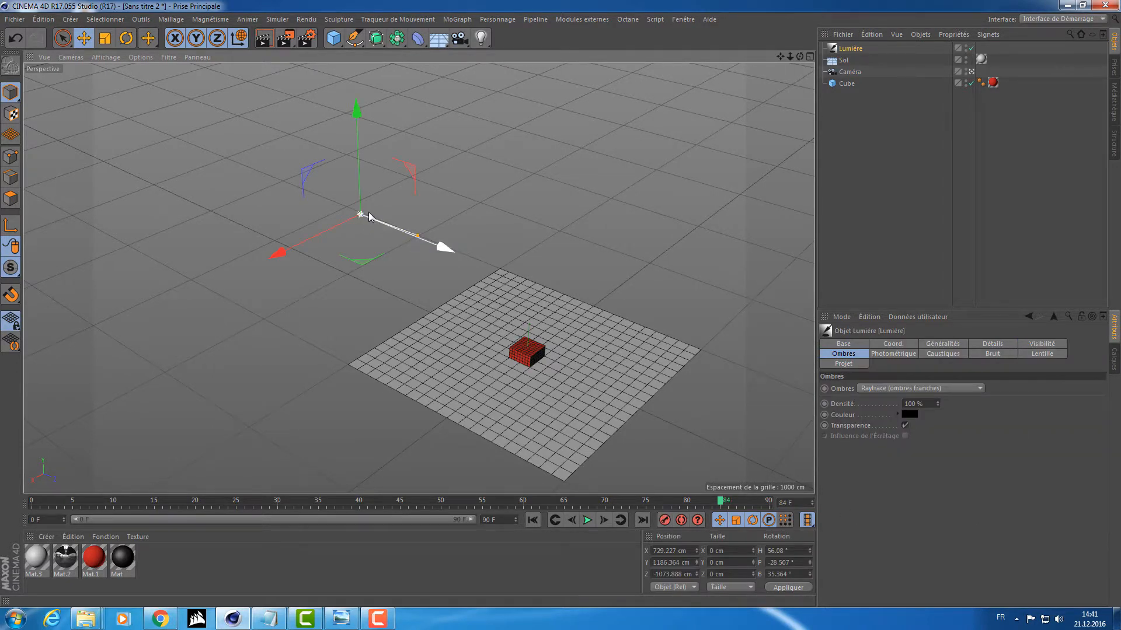
pyautogui.press('r')
pyautogui.hotkey('alt', 'r')
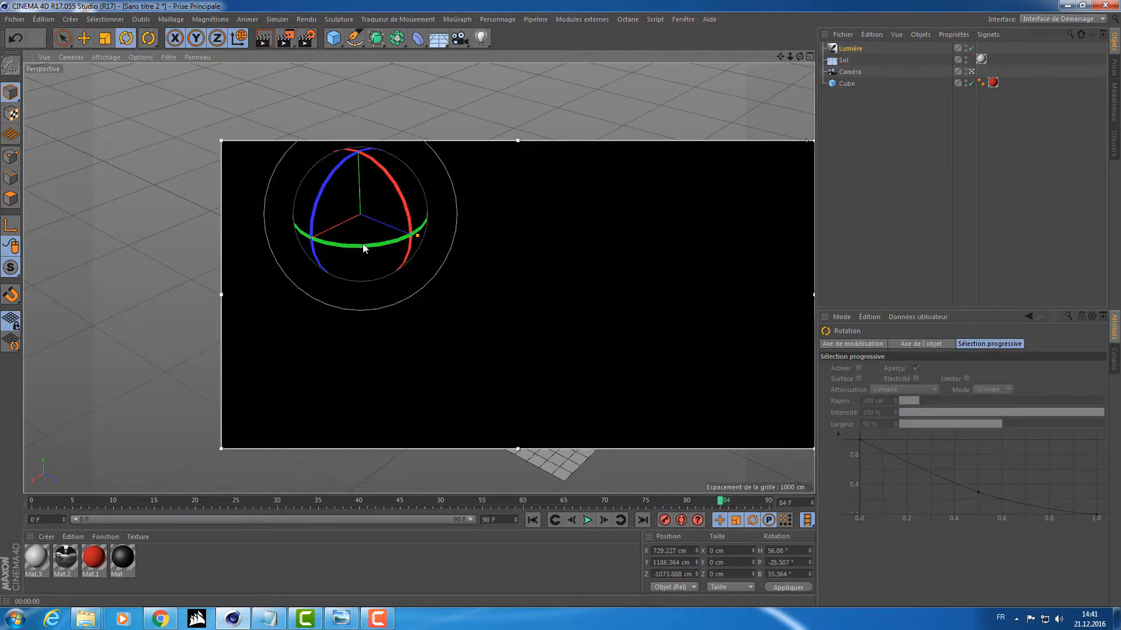
pyautogui.moveTo(362, 243); pyautogui.dragTo(417, 240)
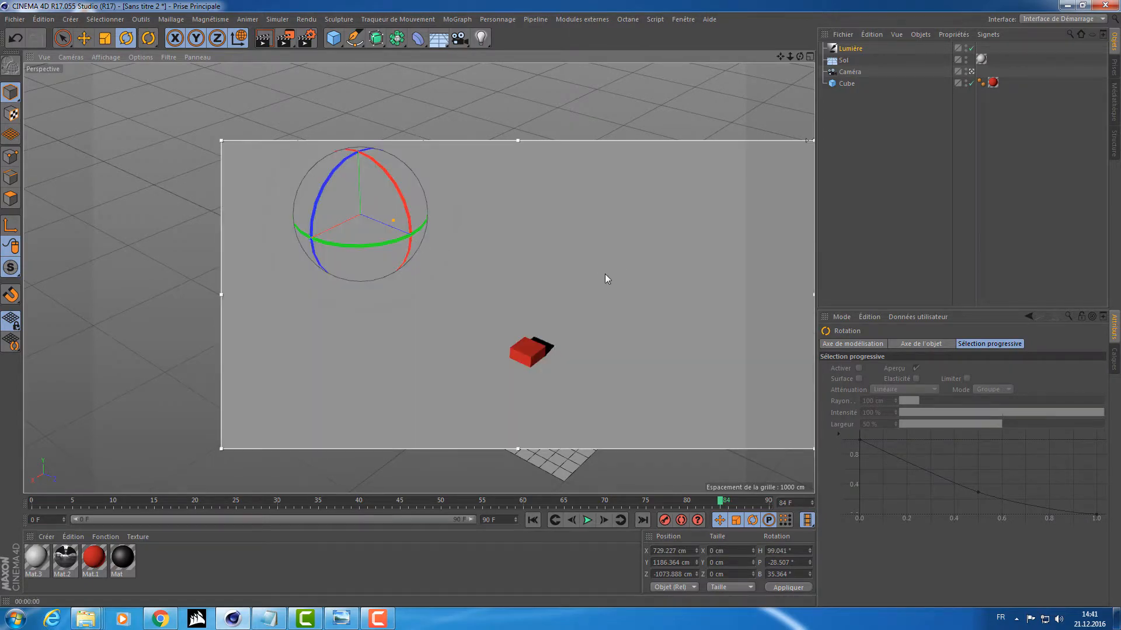
# Examine the cube's hard-edged shadow on the floor from several viewing angles
pyautogui.keyDown('alt'); pyautogui.moveTo(605, 274); pyautogui.dragTo(450, 339); pyautogui.keyUp('alt')
pyautogui.keyDown('alt'); pyautogui.moveTo(451, 339); pyautogui.dragTo(674, 331, button='right'); pyautogui.keyUp('alt')
pyautogui.keyDown('alt'); pyautogui.moveTo(554, 301); pyautogui.dragTo(443, 364, button='middle'); pyautogui.keyUp('alt')
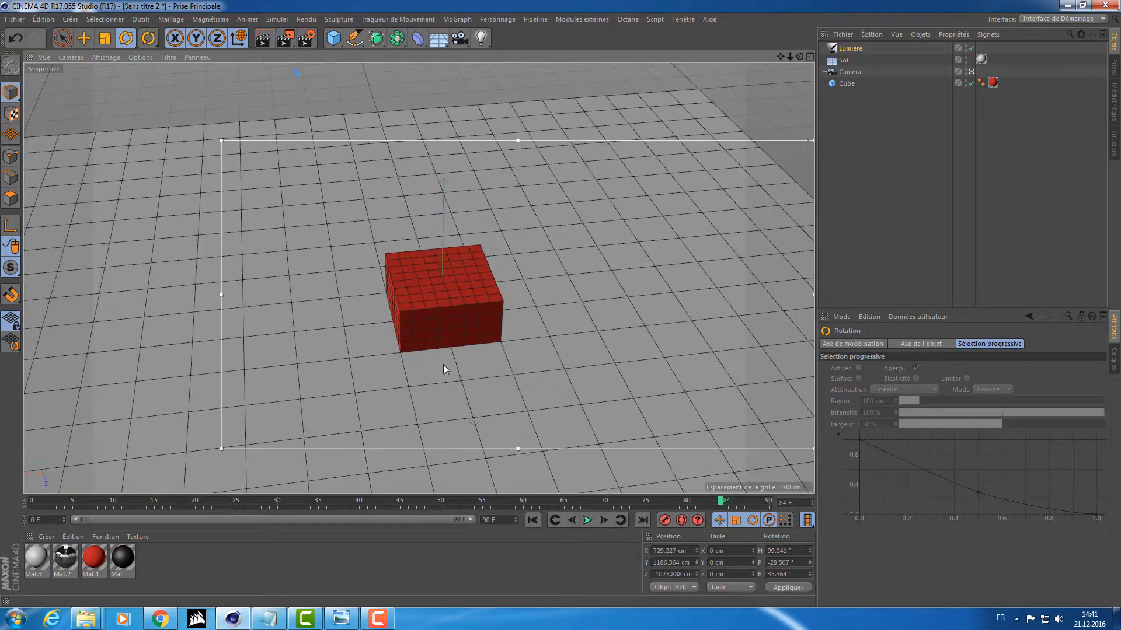
pyautogui.keyDown('alt'); pyautogui.moveTo(540, 334); pyautogui.dragTo(505, 261); pyautogui.keyUp('alt')
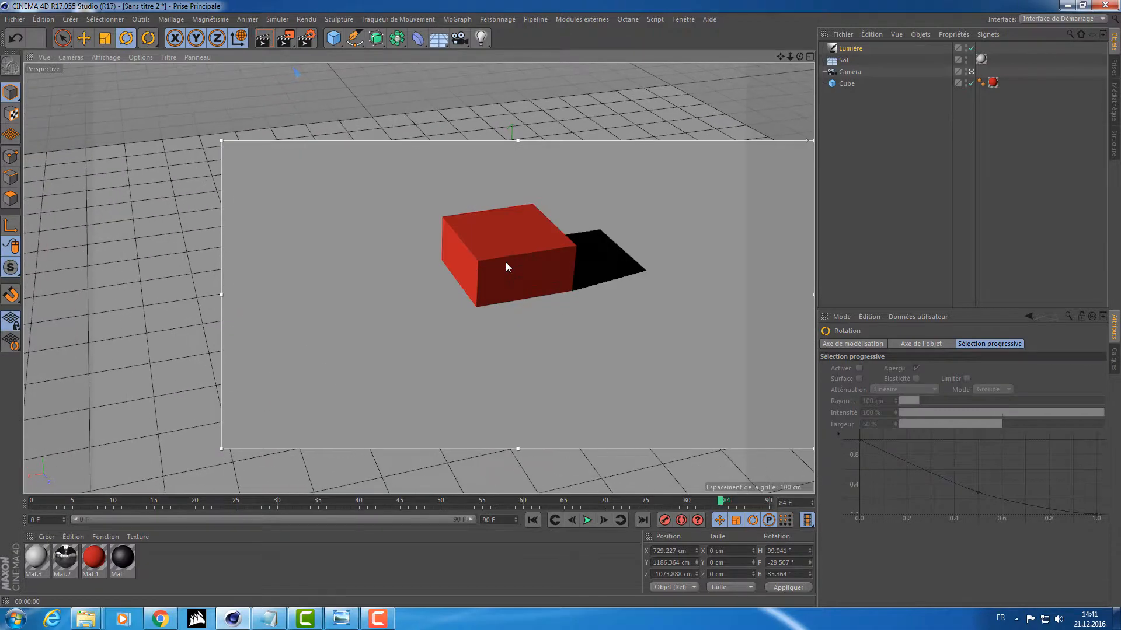
pyautogui.click(505, 261)
pyautogui.keyDown('alt'); pyautogui.moveTo(610, 316); pyautogui.dragTo(532, 293); pyautogui.keyUp('alt')
pyautogui.press('e')
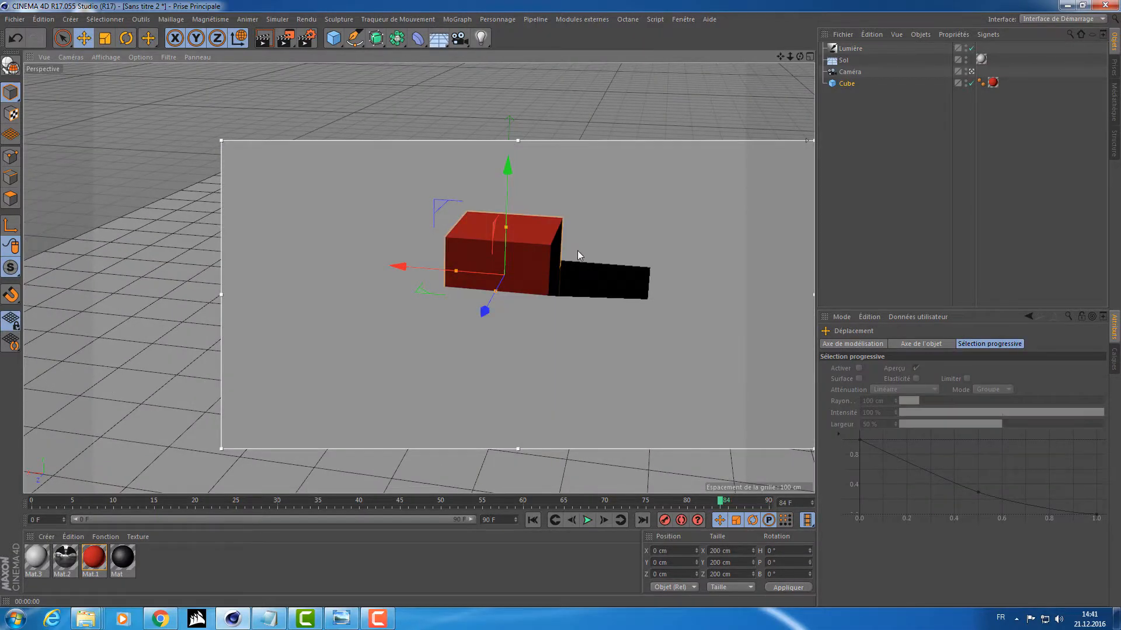
pyautogui.click(855, 51)
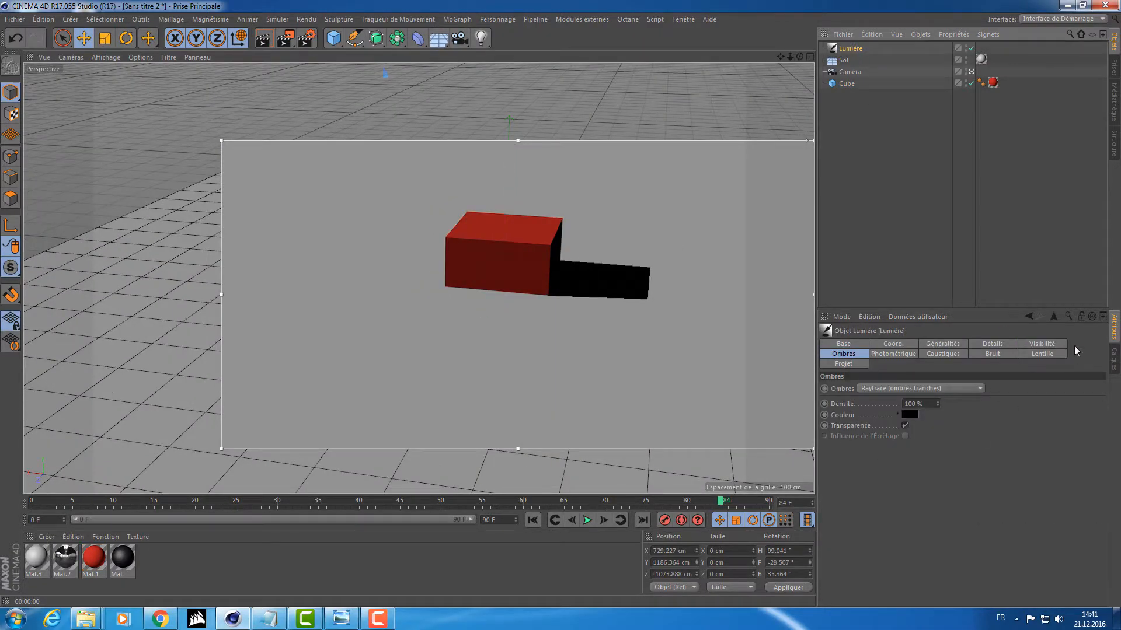
pyautogui.keyDown('alt'); pyautogui.moveTo(614, 293); pyautogui.dragTo(395, 337); pyautogui.keyUp('alt')
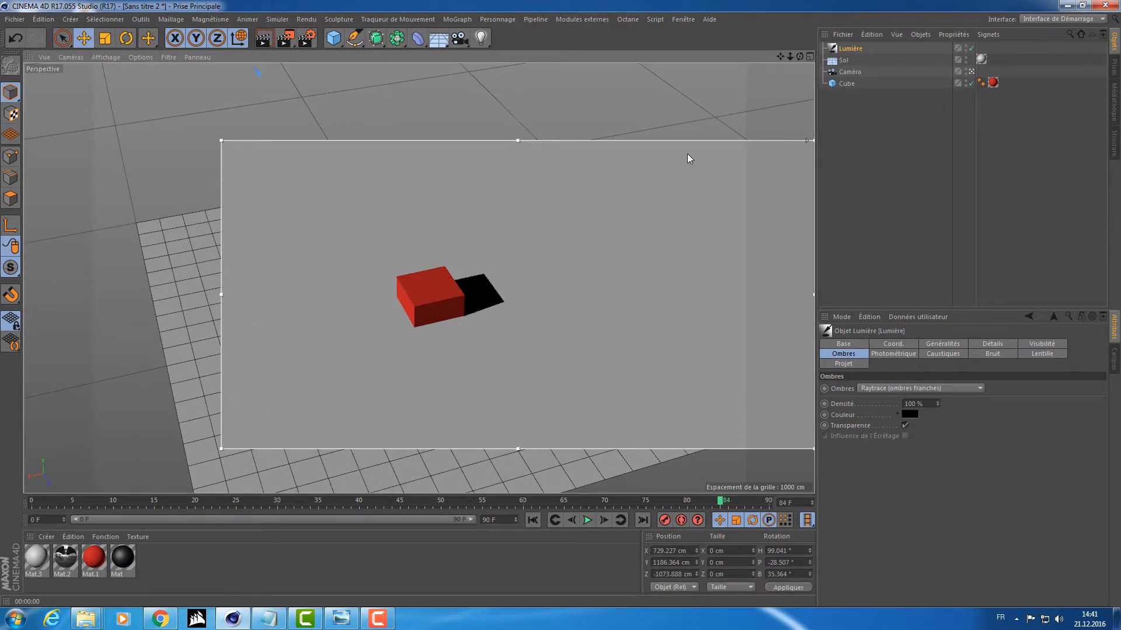
# Shift the interactive render region so it frames the cube and its shadow centrally, and select the cube
pyautogui.moveTo(697, 137); pyautogui.dragTo(605, 137)
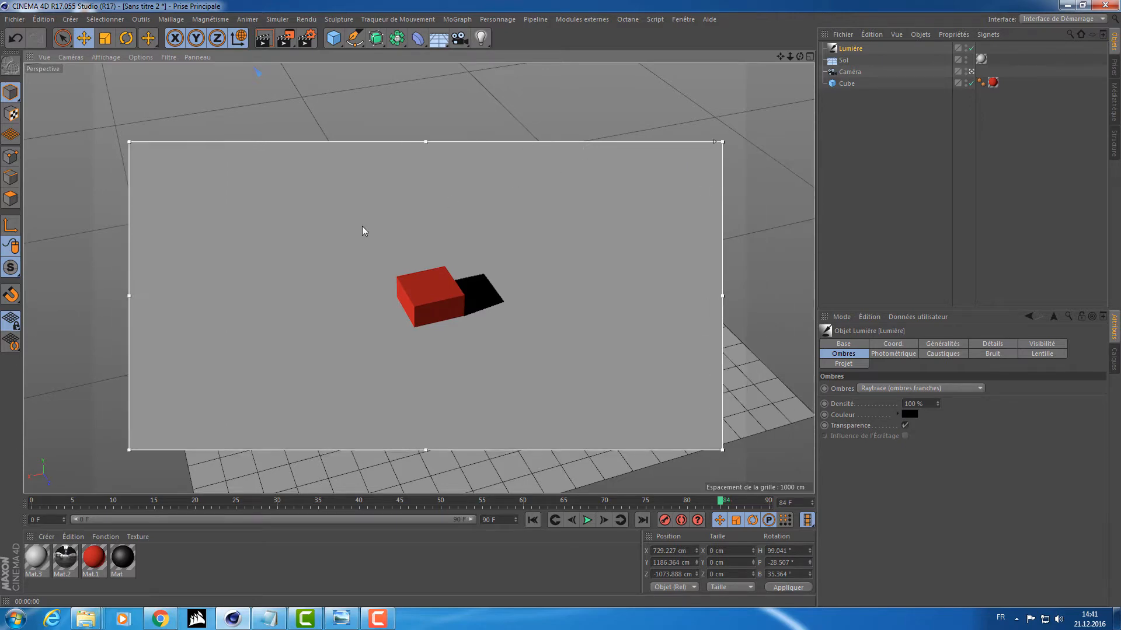
pyautogui.keyDown('alt'); pyautogui.moveTo(393, 342); pyautogui.dragTo(460, 261); pyautogui.keyUp('alt')
pyautogui.click(460, 261)
pyautogui.keyDown('alt'); pyautogui.moveTo(418, 290); pyautogui.dragTo(453, 309); pyautogui.keyUp('alt')
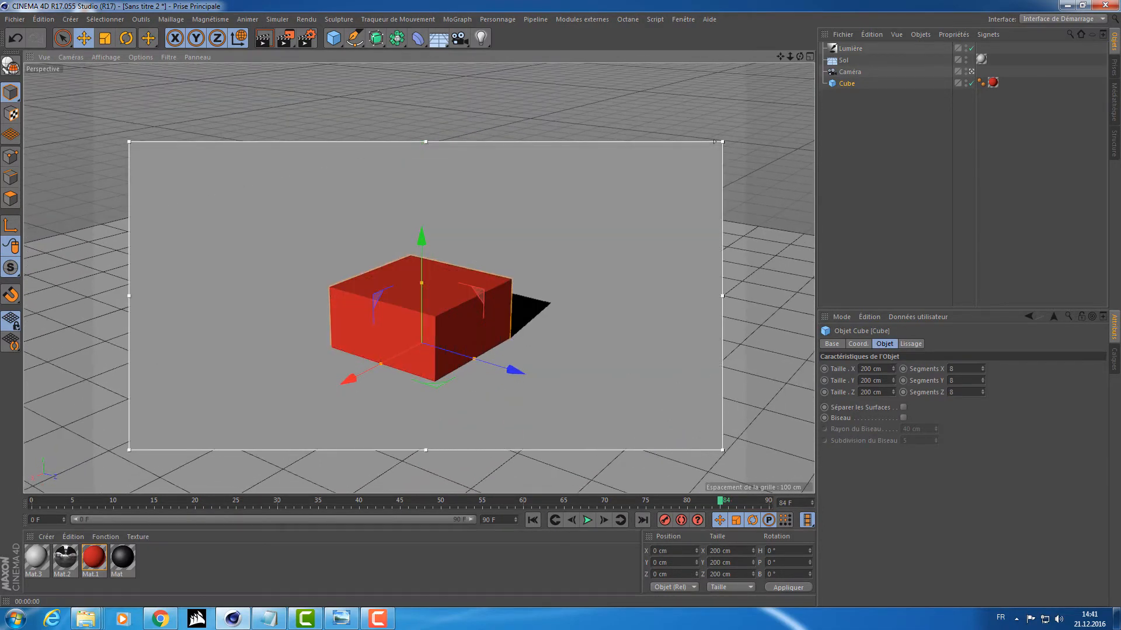